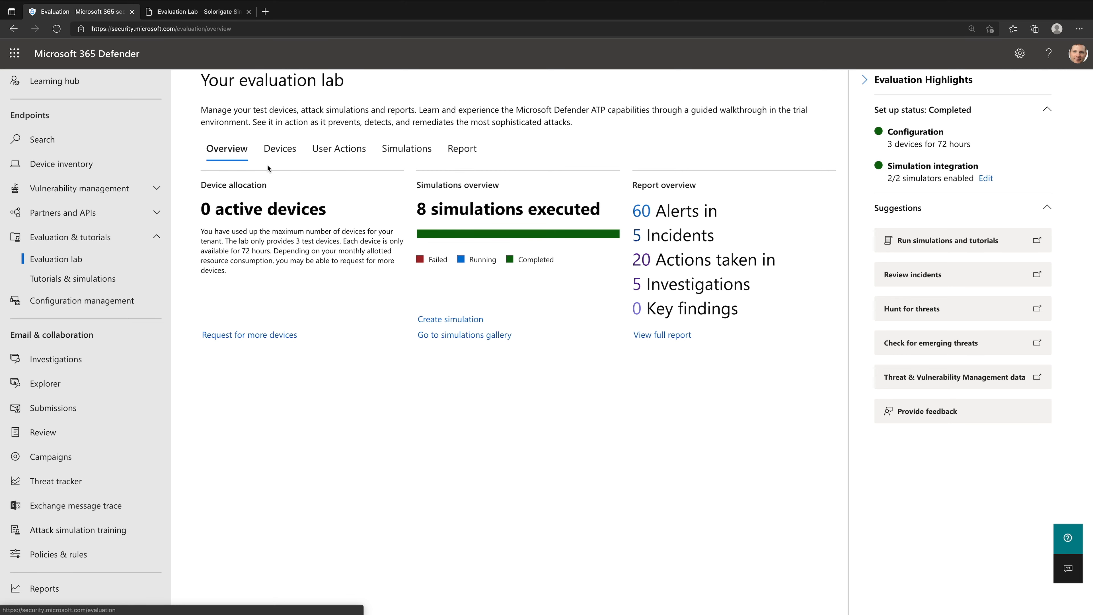
- Review the evaluation lab's test devices and the available configurations for requesting more devices, without submitting a request
click(276, 157)
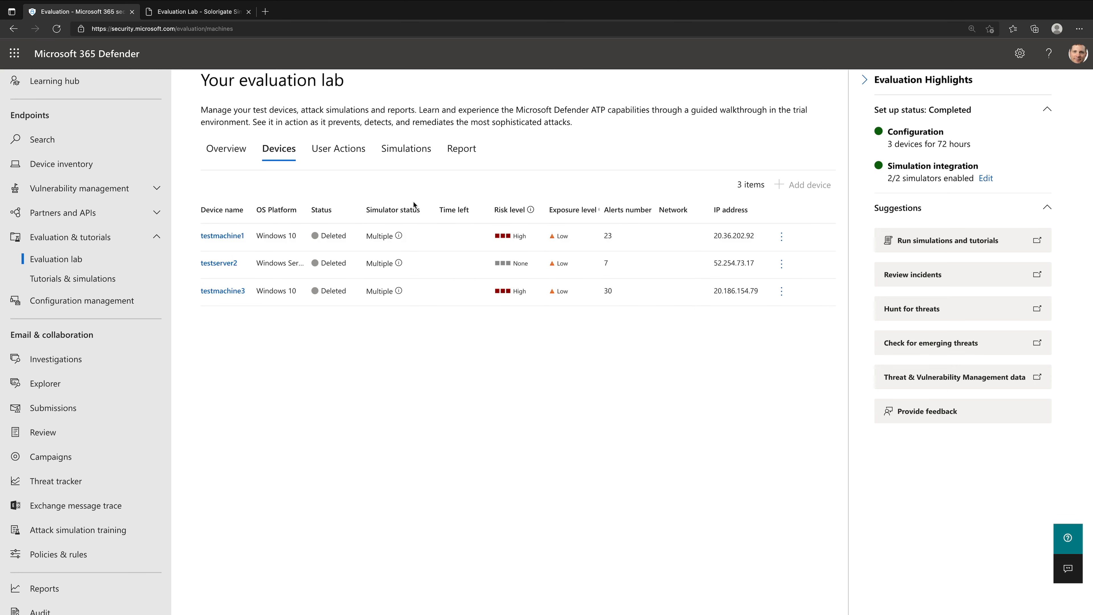
click(245, 157)
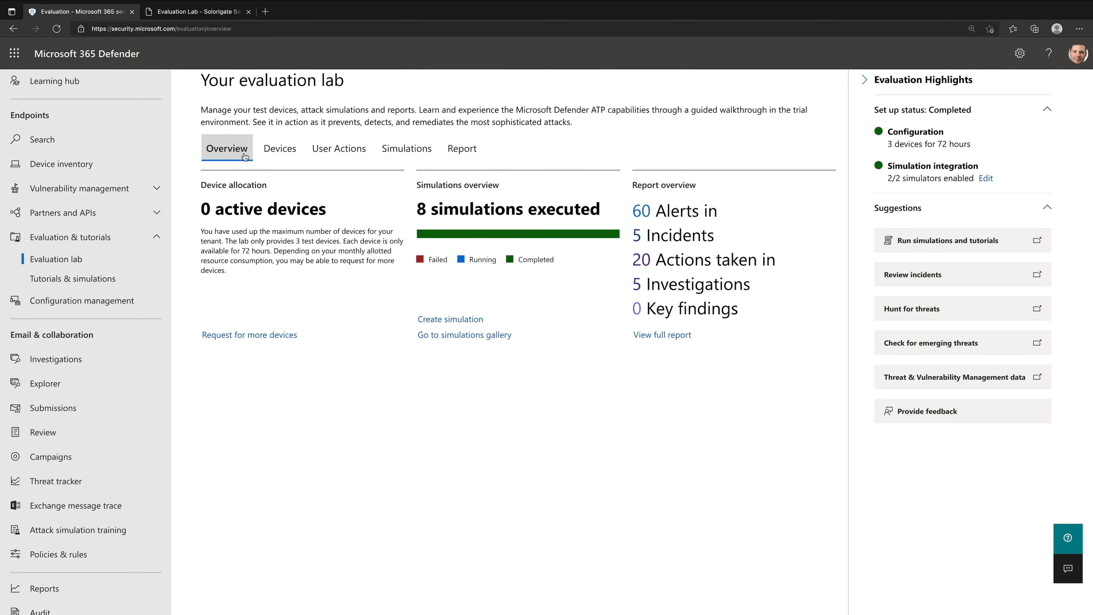
click(277, 340)
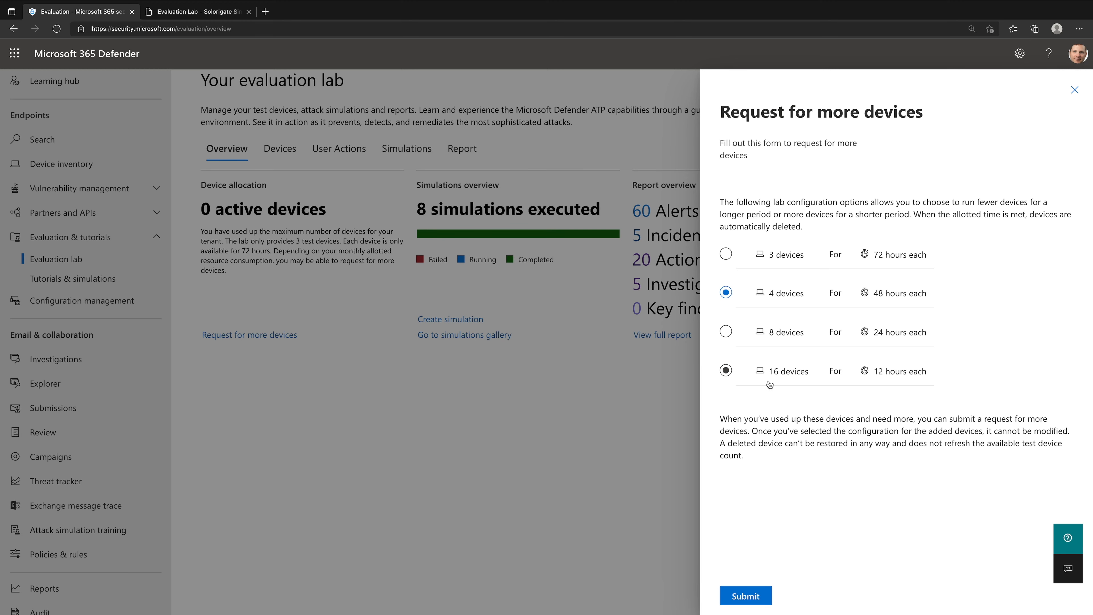
click(1076, 91)
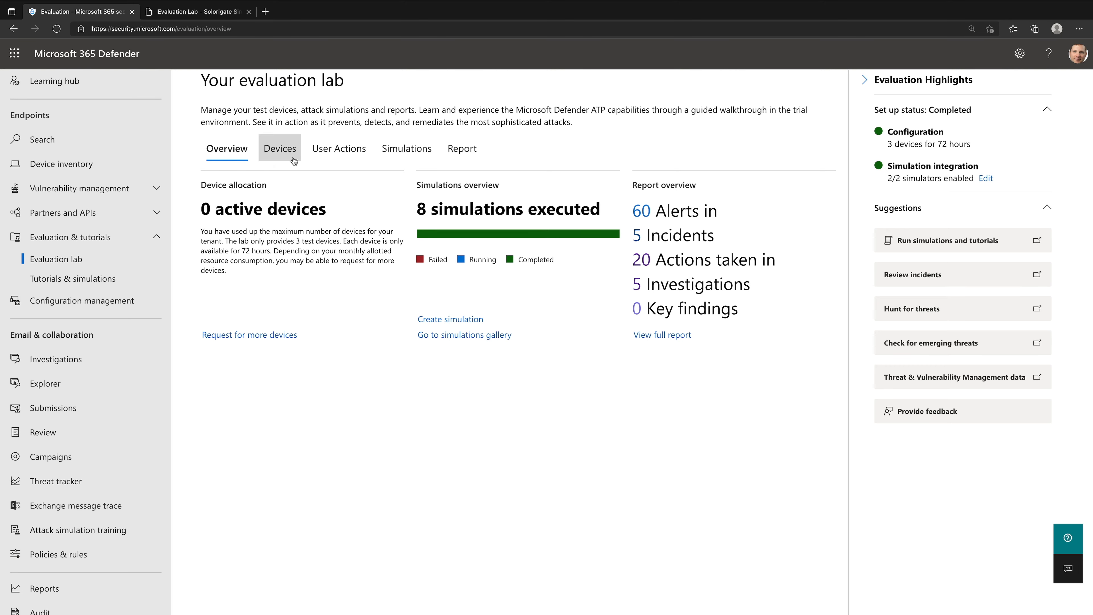
click(280, 148)
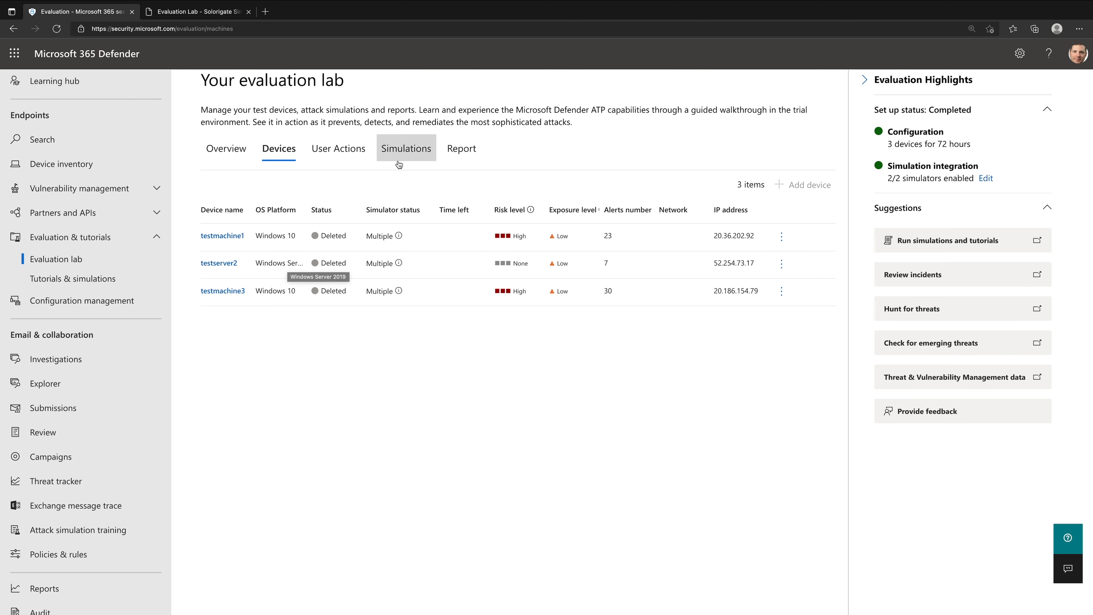
- Preview setting up a SolarWinds Campaign simulation with the SafeBreach simulator from the lab's simulations list, and discard it without creating it
click(393, 149)
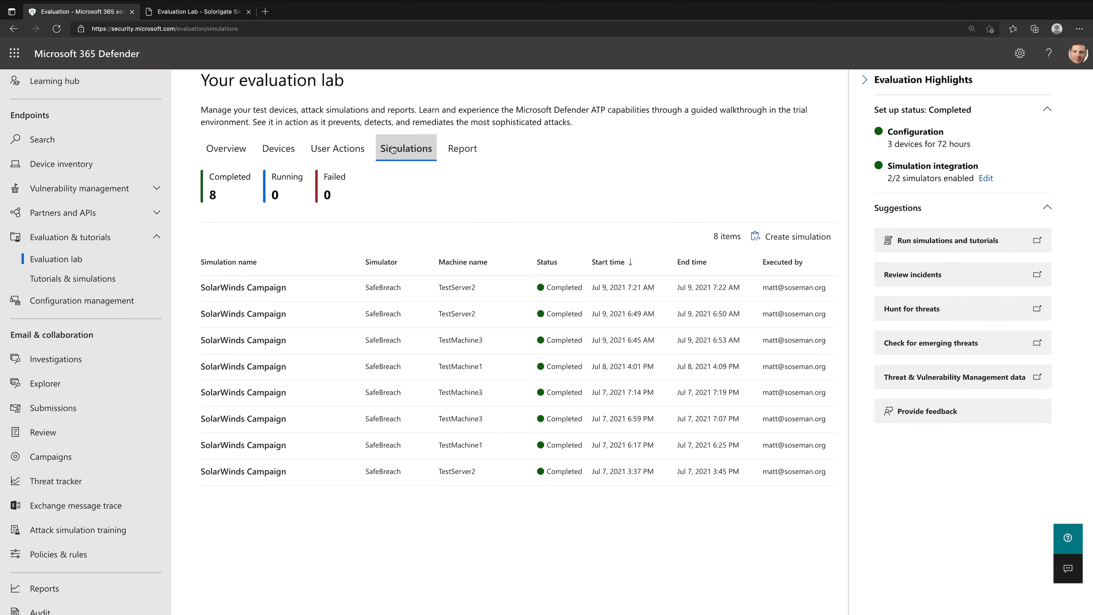
click(792, 237)
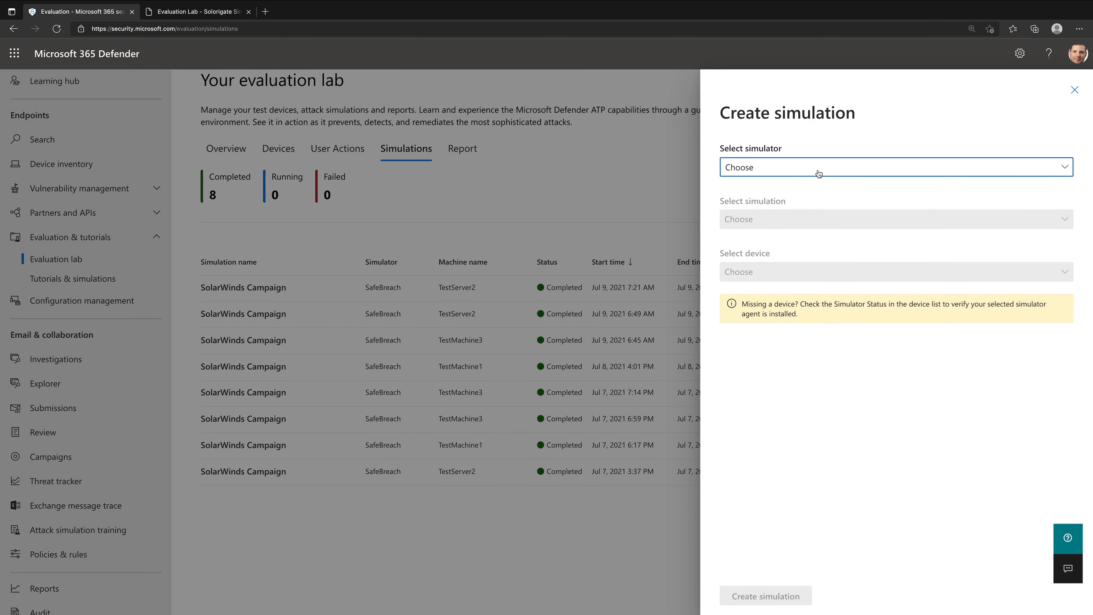
click(818, 170)
click(800, 227)
click(799, 228)
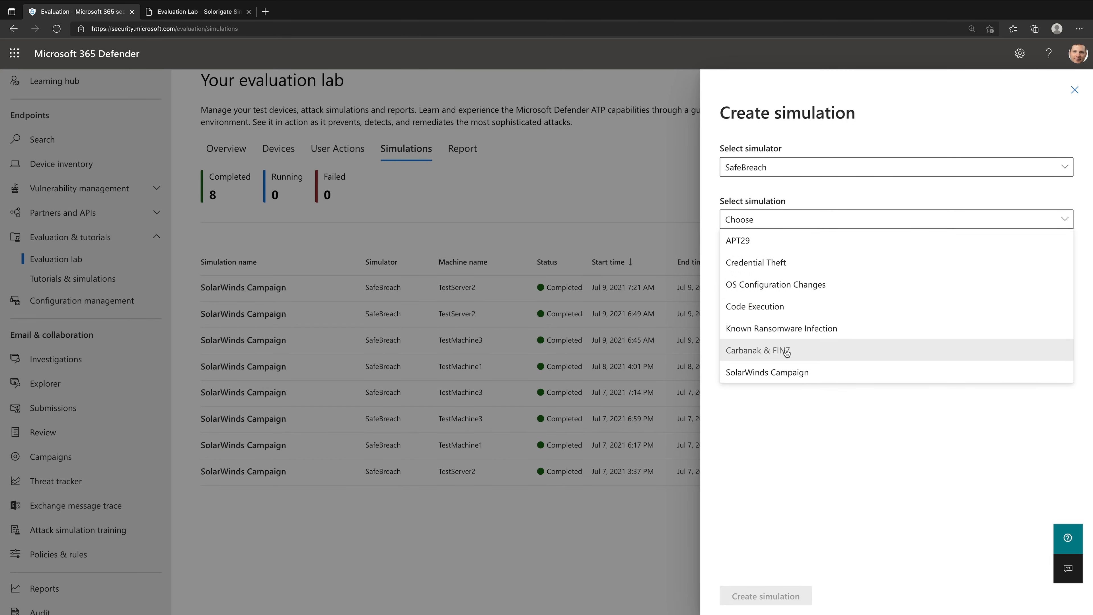
click(781, 379)
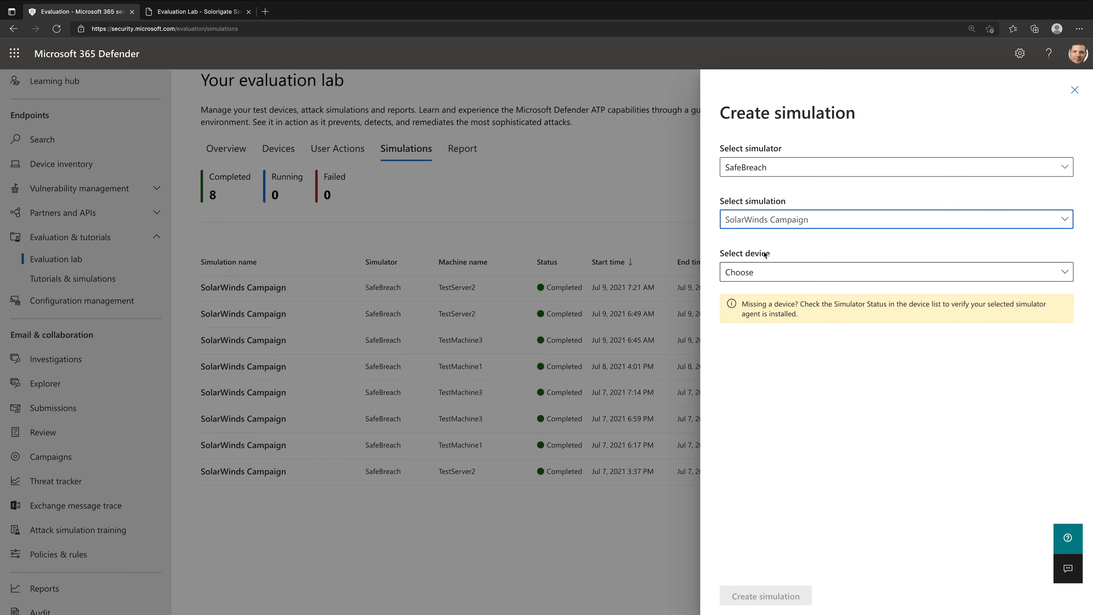
click(1075, 90)
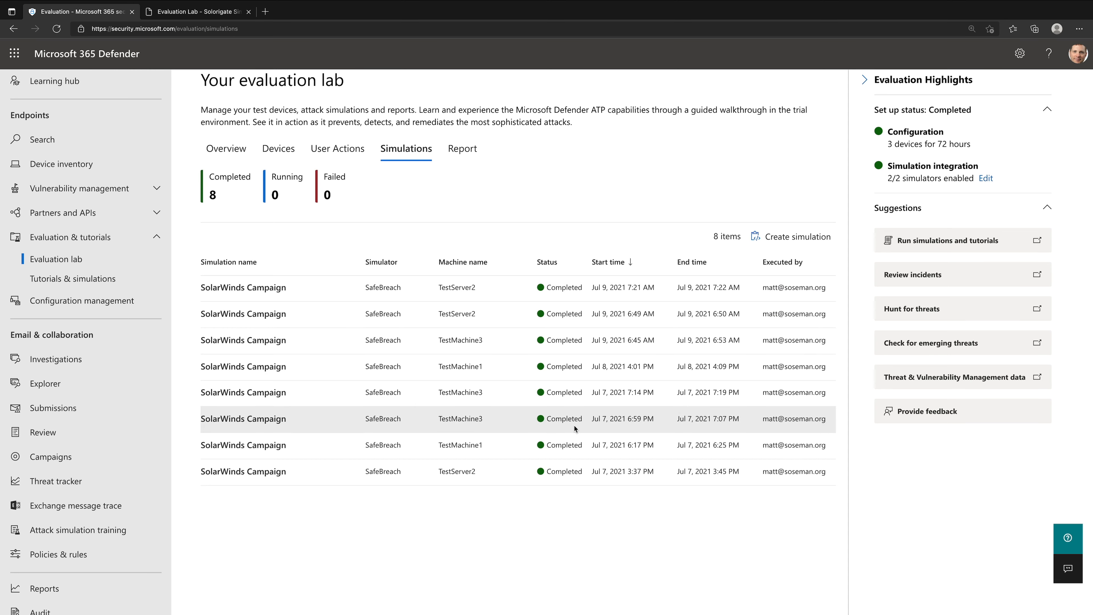
- Examine the evaluation lab report's incidents, alerts, device exposure, detection sources and threat categories
click(462, 148)
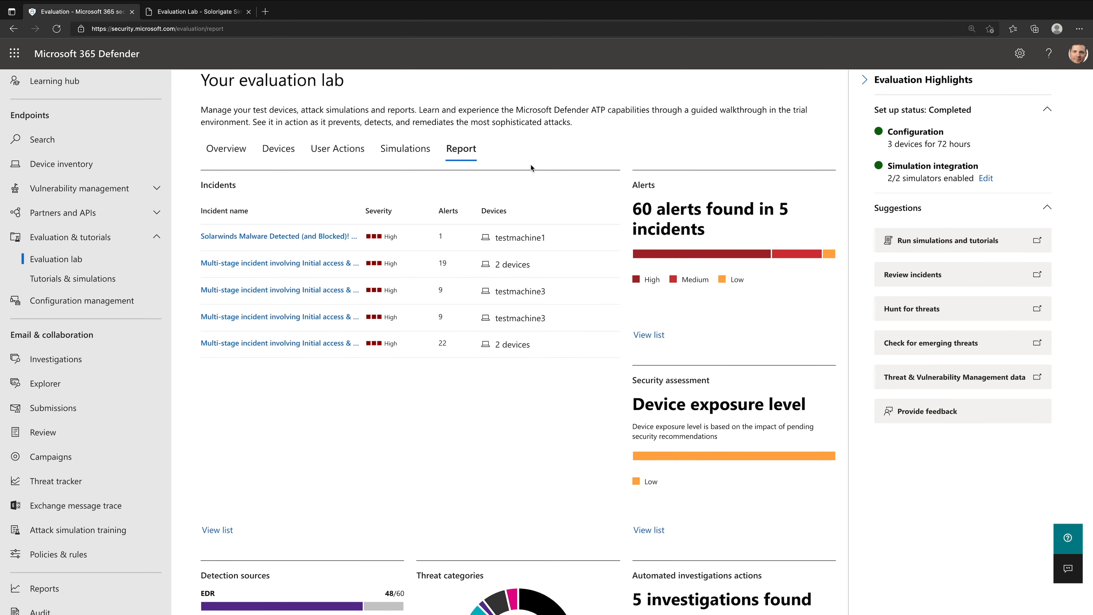
scroll(482, 375, down, 5)
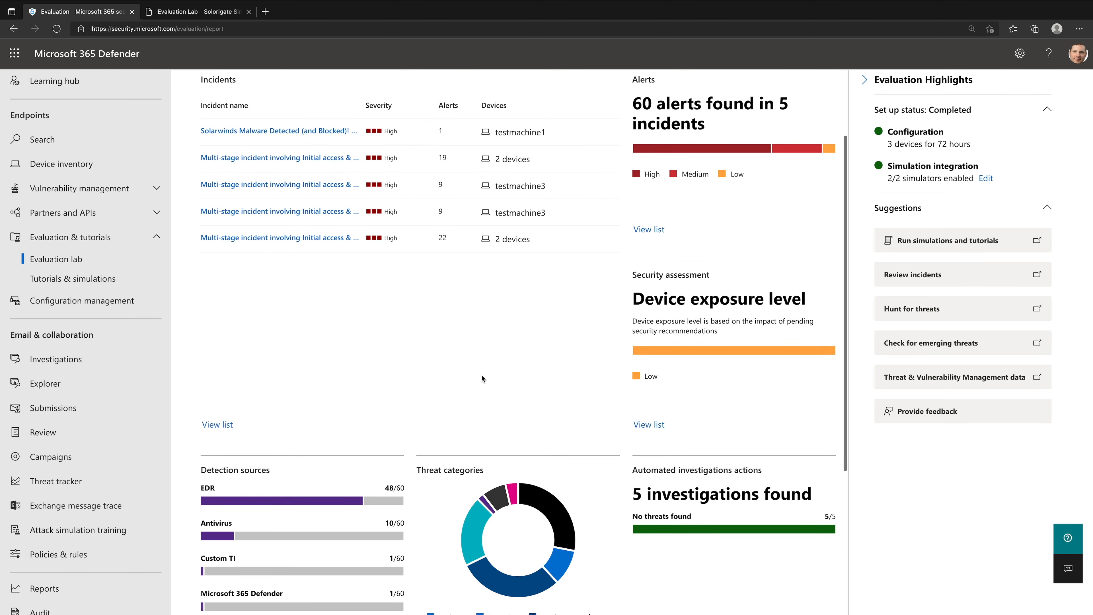
scroll(482, 375, up, 5)
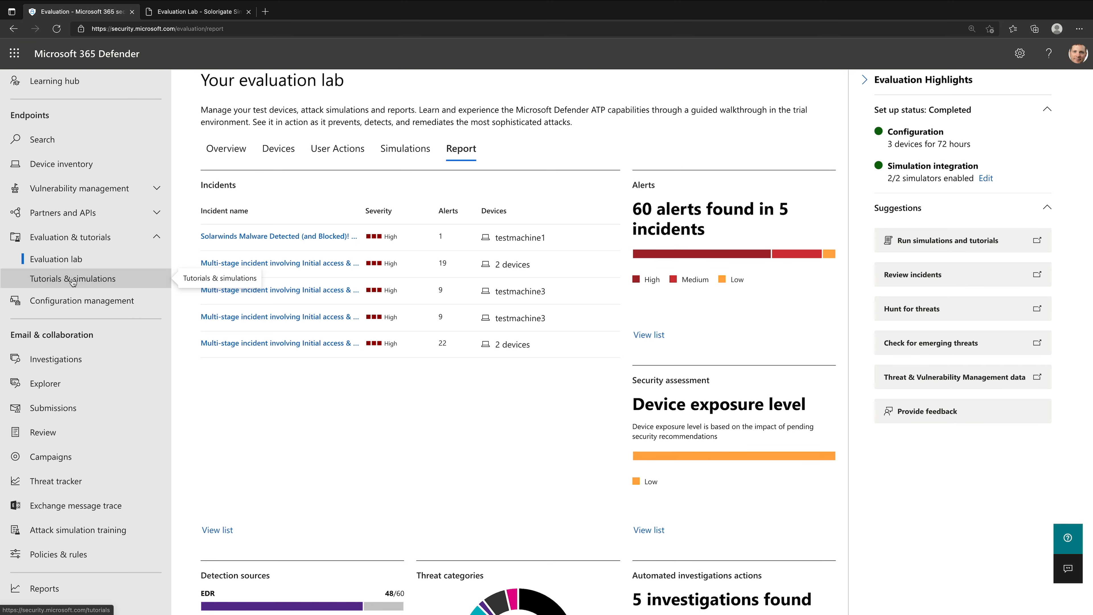
- Browse the Microsoft, AttackIQ and SafeBreach scenarios in the simulations catalog and view the SolarWinds Campaign details
click(92, 281)
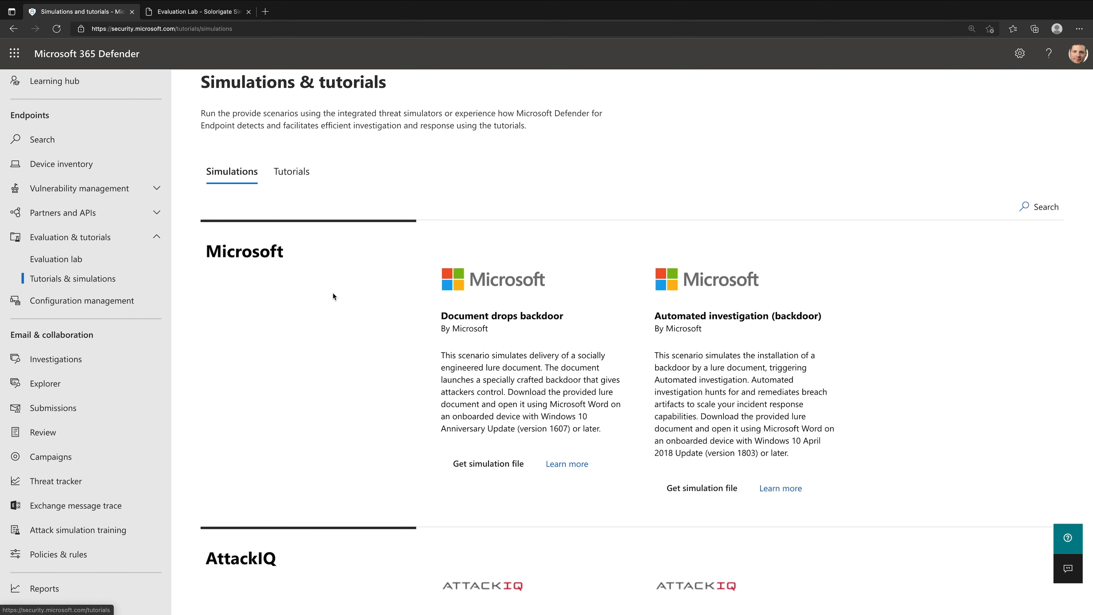
scroll(333, 296, down, 5)
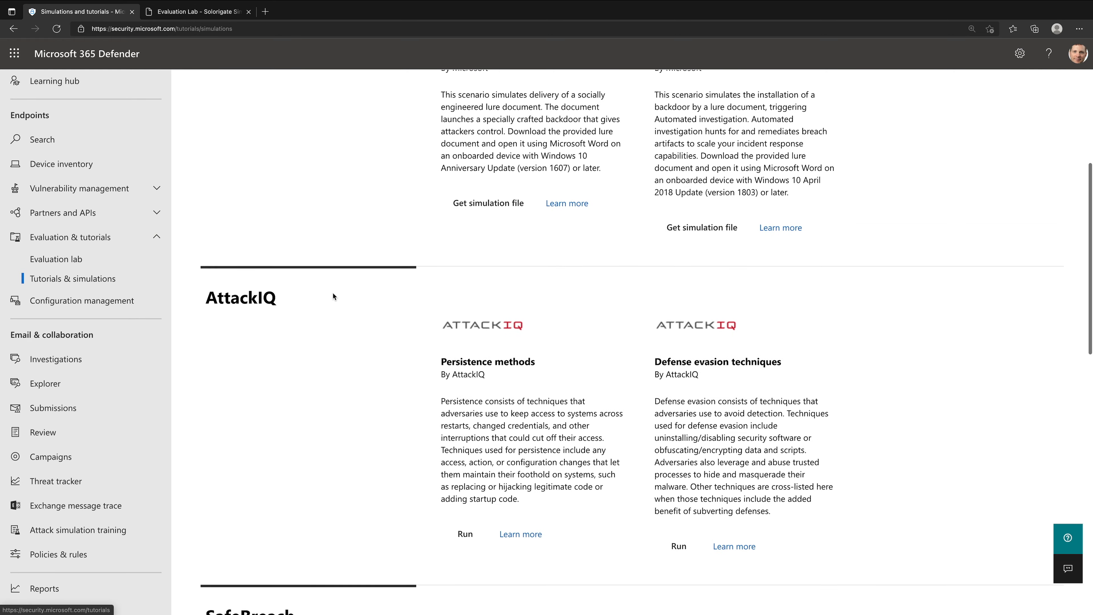
scroll(333, 296, down, 8)
scroll(333, 296, down, 7)
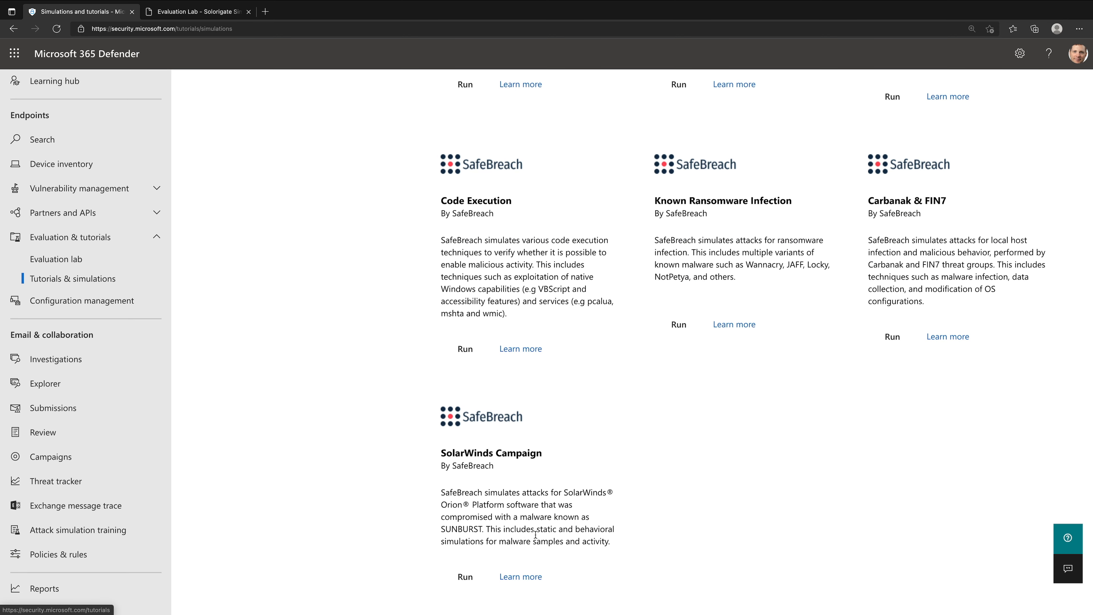
click(523, 576)
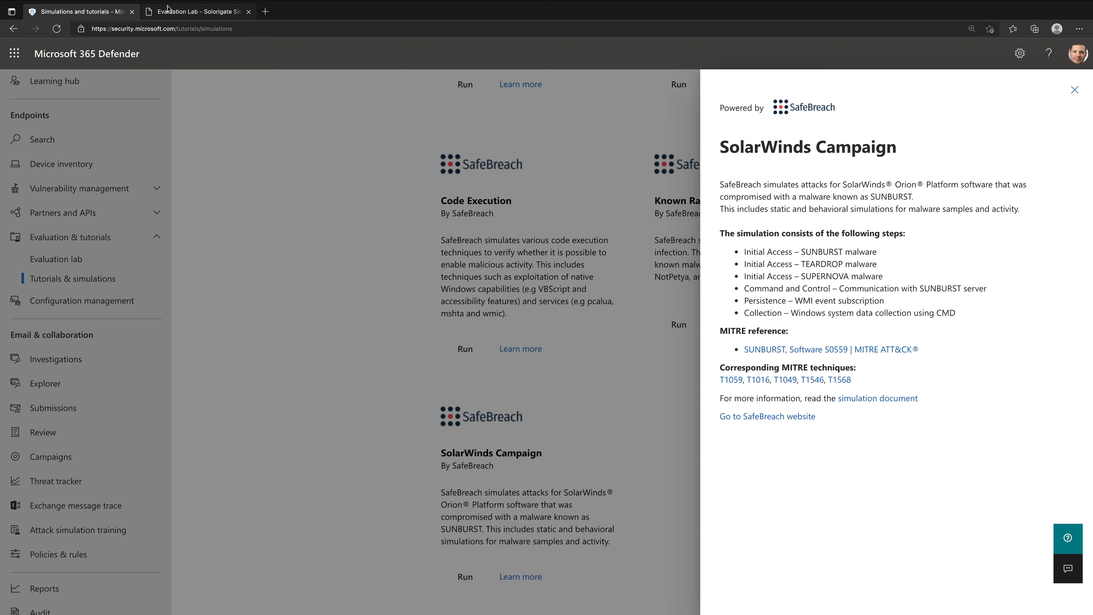
- Look at the cover page of the Solorigate simulation PDF and return to the SolarWinds Campaign details
click(193, 16)
scroll(649, 398, down, 4)
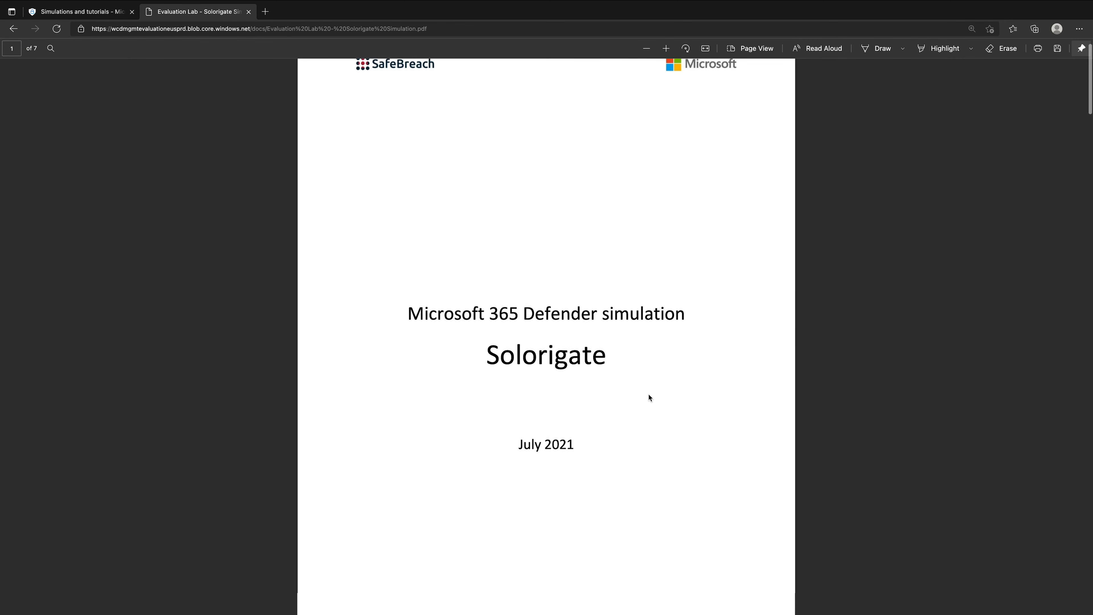
scroll(649, 397, up, 3)
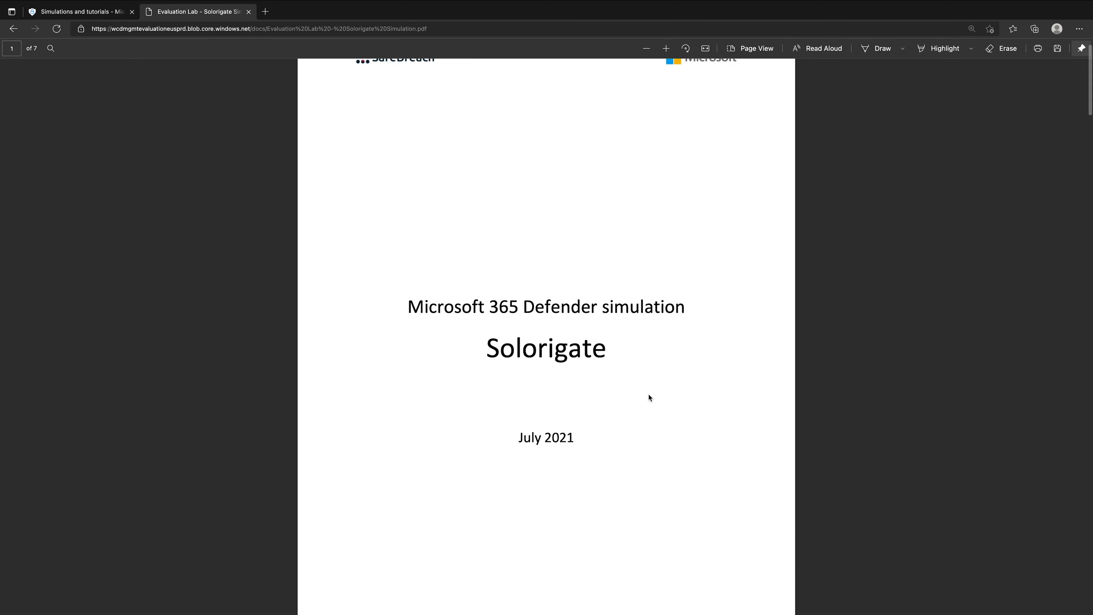
click(108, 18)
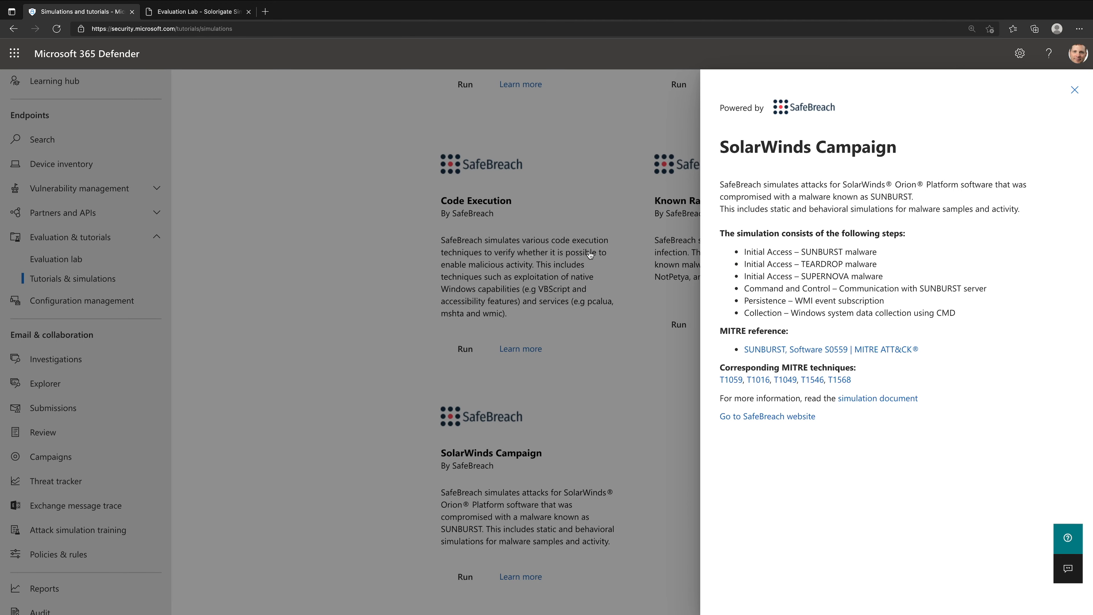
- Close the SolarWinds Campaign details and return to the evaluation lab's list of executed simulations
click(1075, 90)
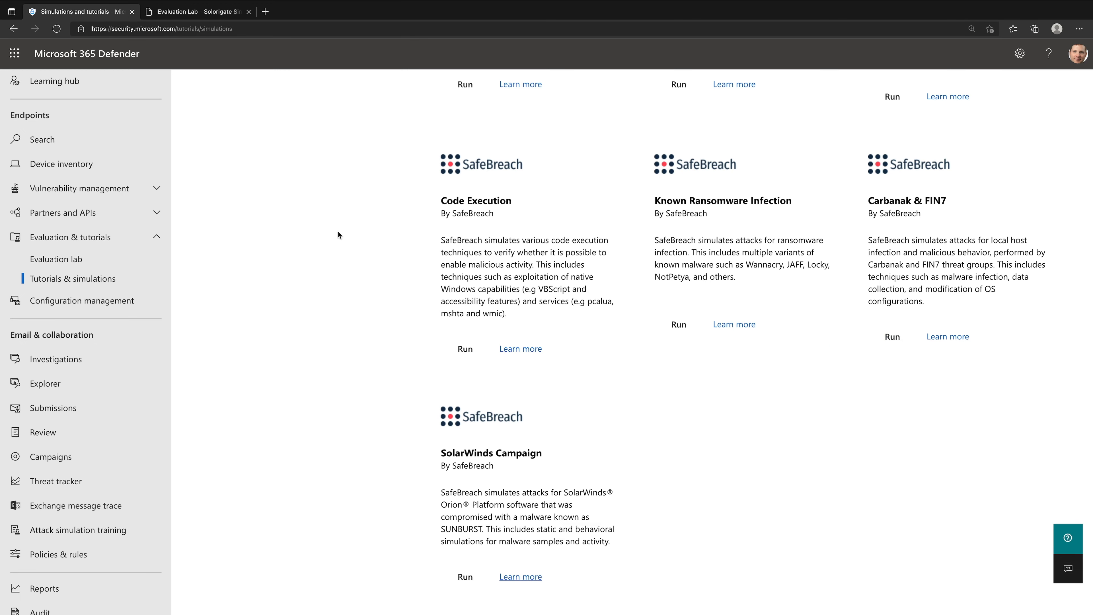
click(113, 258)
click(414, 155)
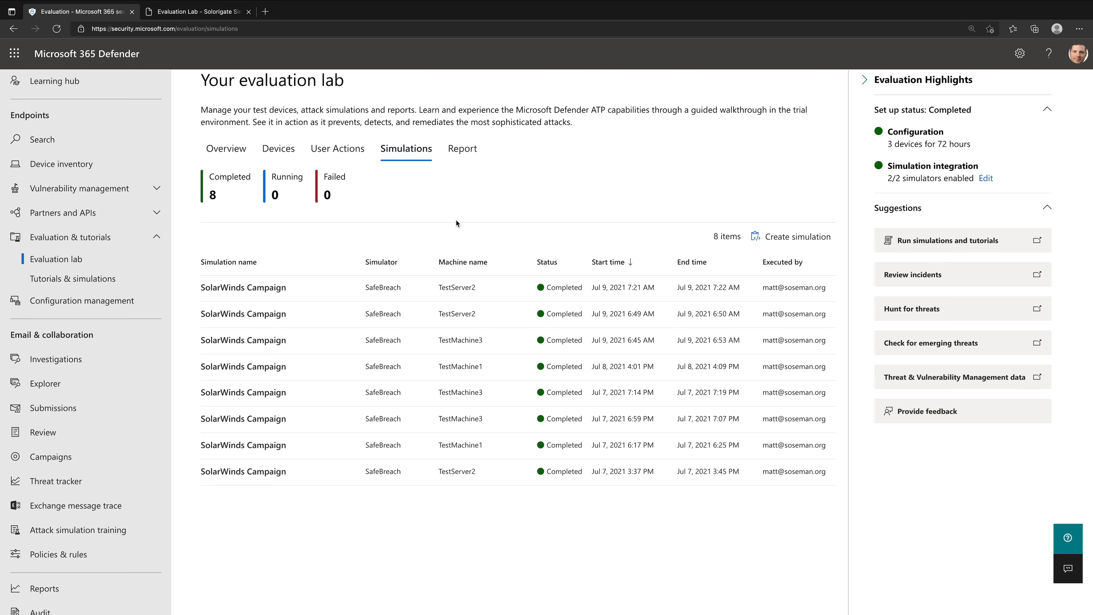
- Open Threat analytics and highlight the figures for total threats and threats with active alerts in the summary
scroll(147, 244, up, 5)
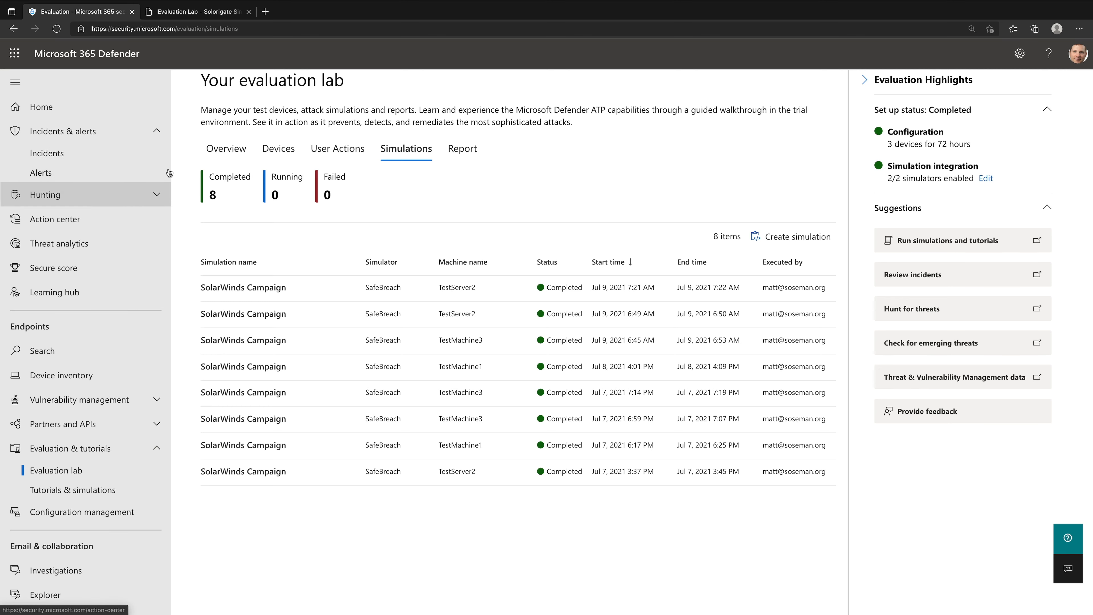
click(94, 249)
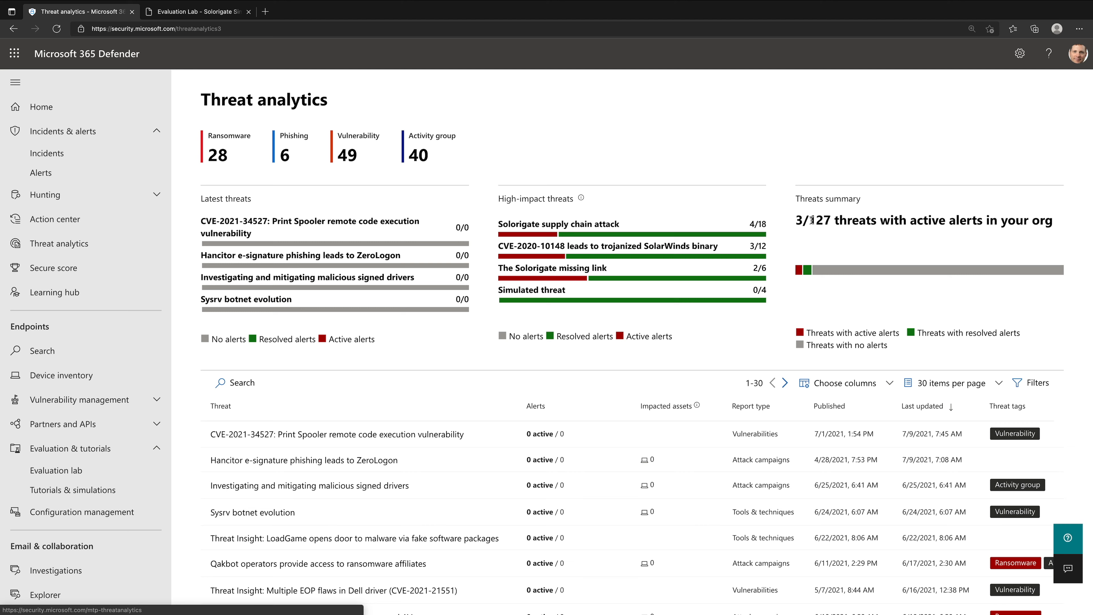
drag(809, 220, 832, 220)
click(832, 220)
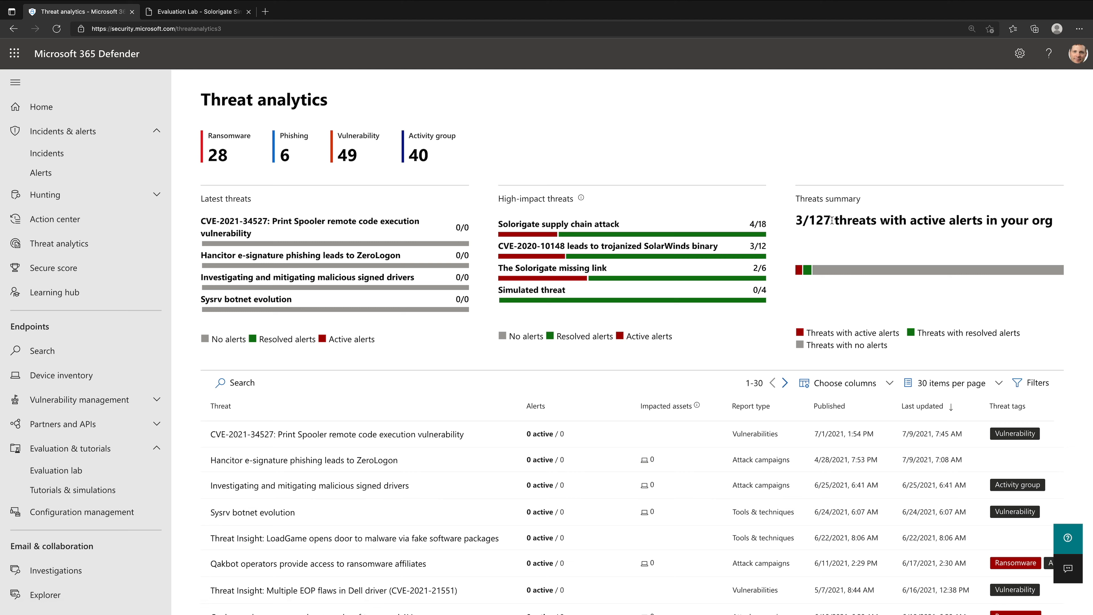
drag(795, 219, 806, 219)
click(811, 231)
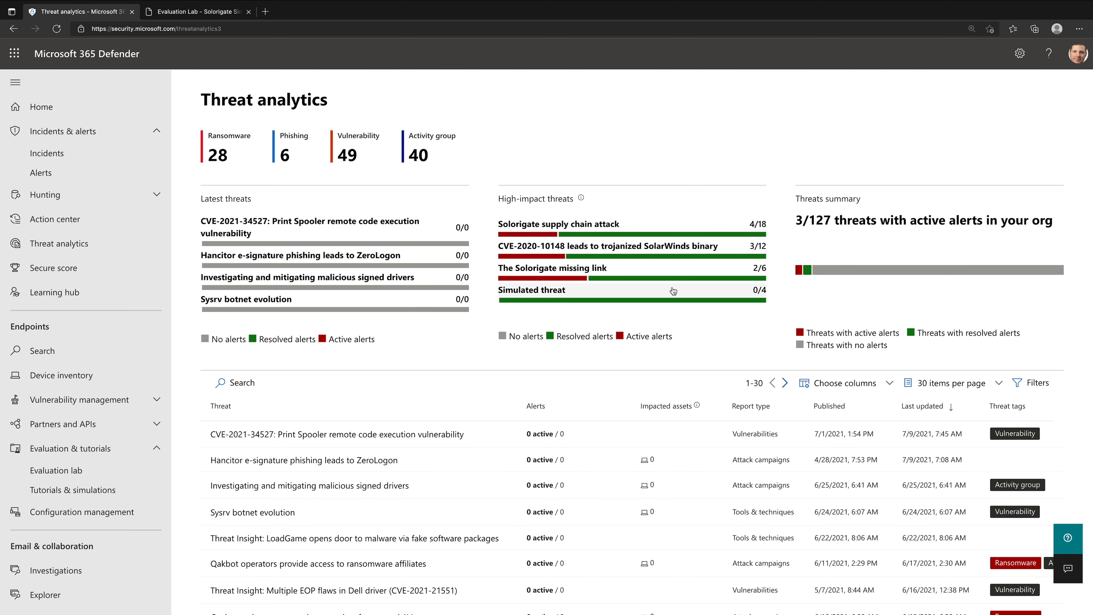
drag(804, 221, 799, 221)
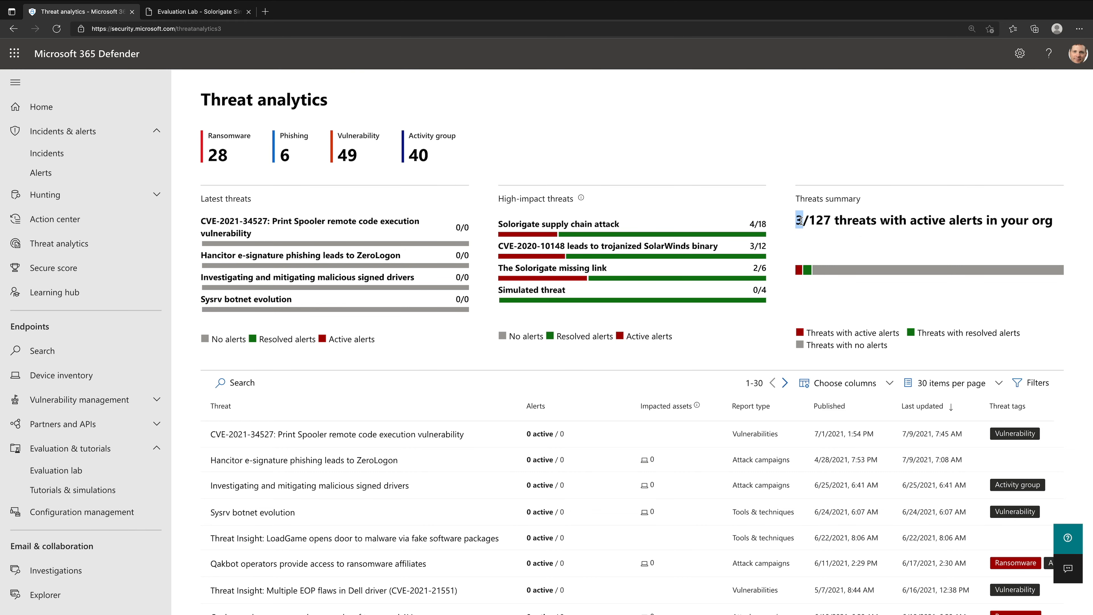
- Sort the threats by alerts in descending order and review the overview of the Solorigate supply chain attack
click(554, 407)
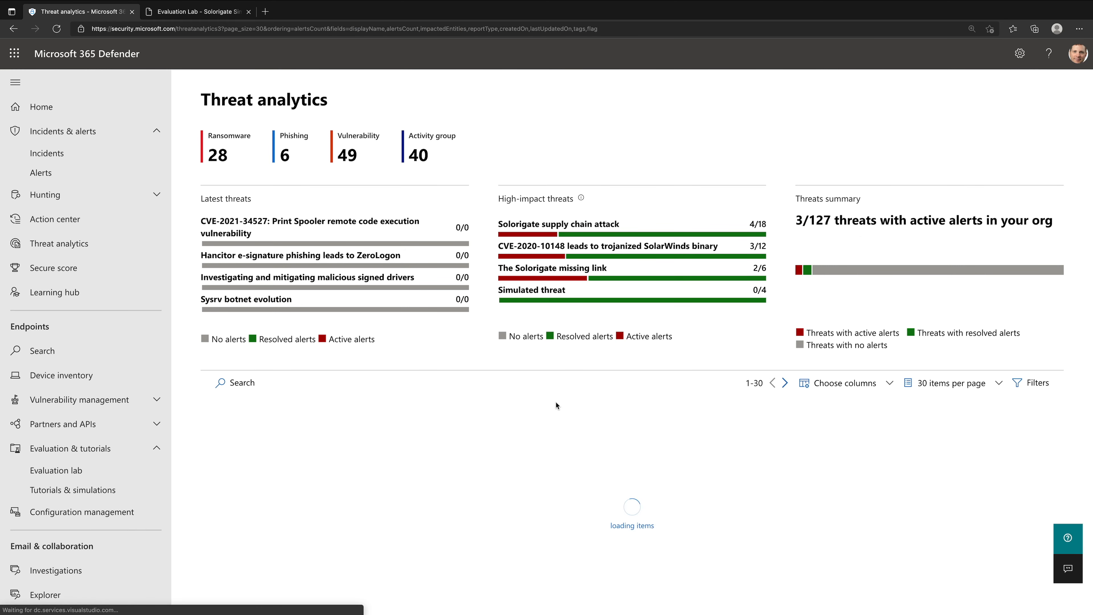
click(554, 407)
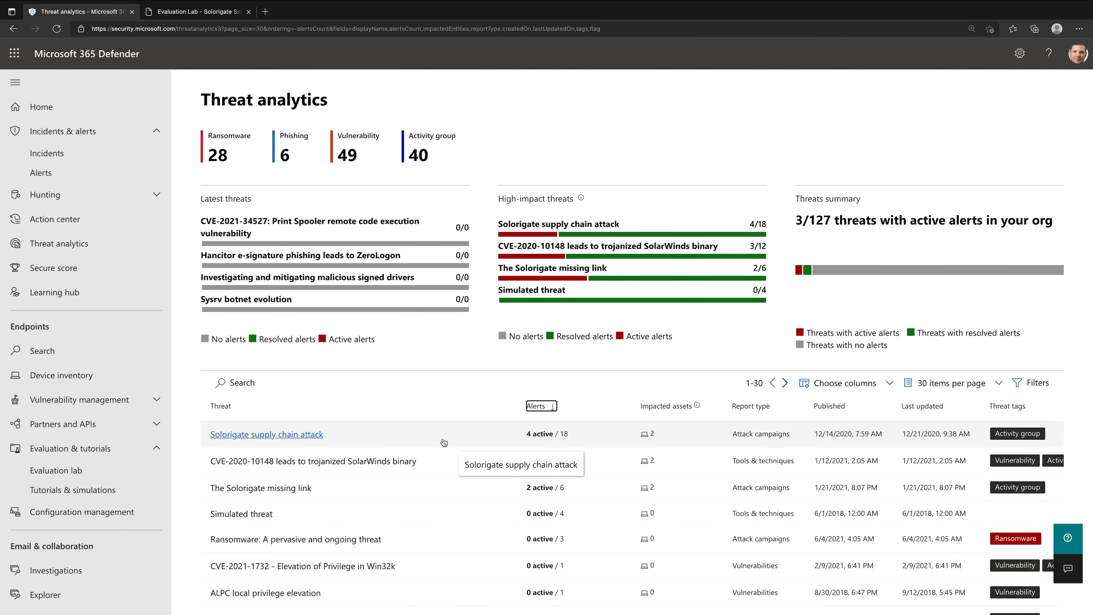
click(310, 437)
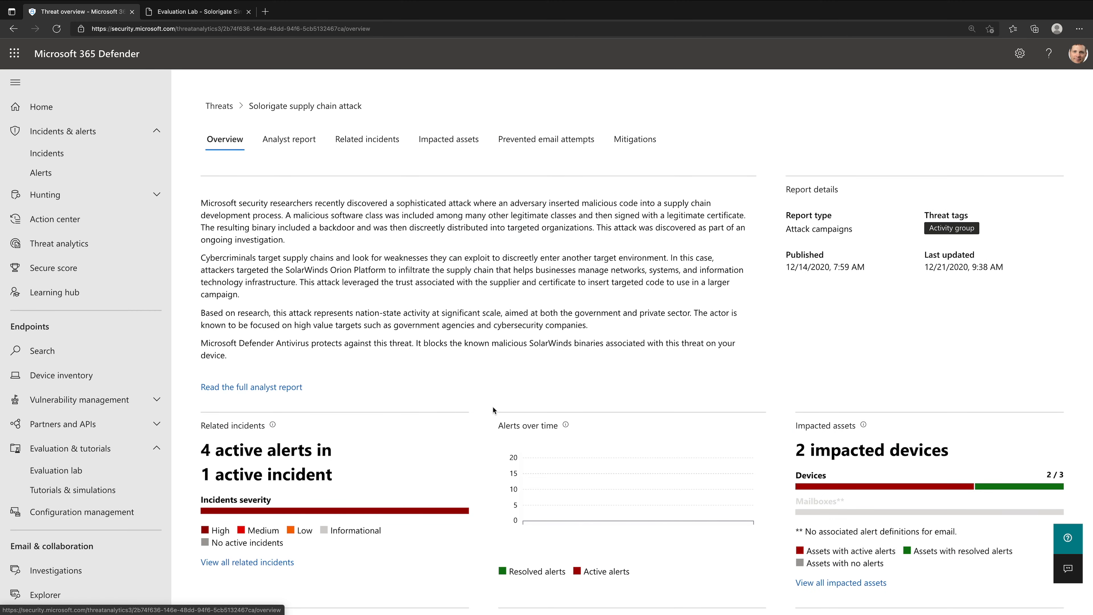
scroll(493, 407, down, 3)
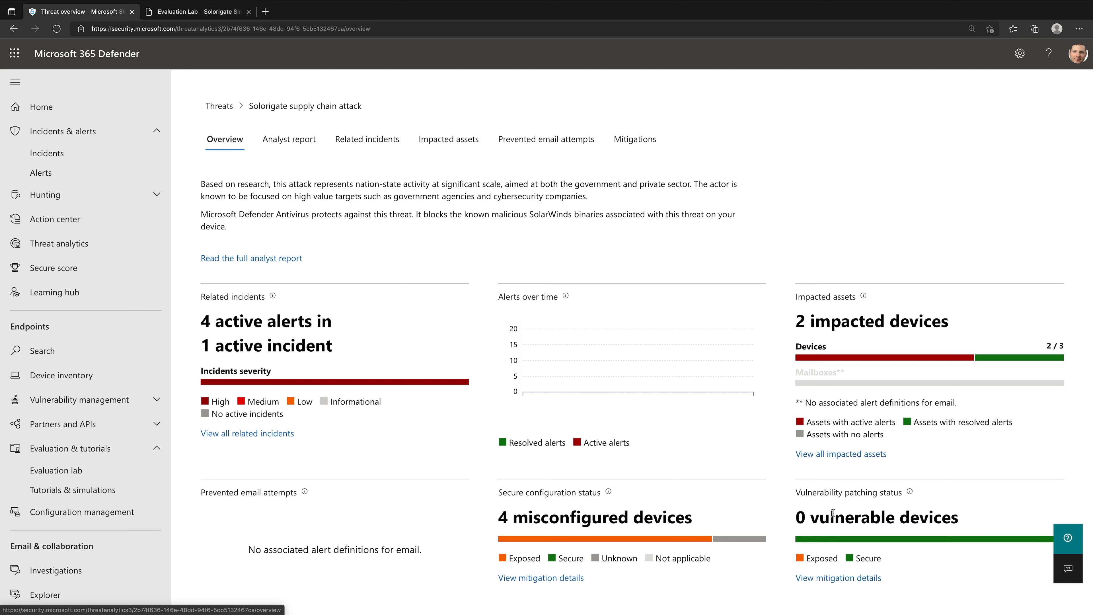
mouse_move(880, 541)
- Read through the analyst report on the Solorigate supply chain attack, from the executive summary to the command-and-control section
click(297, 144)
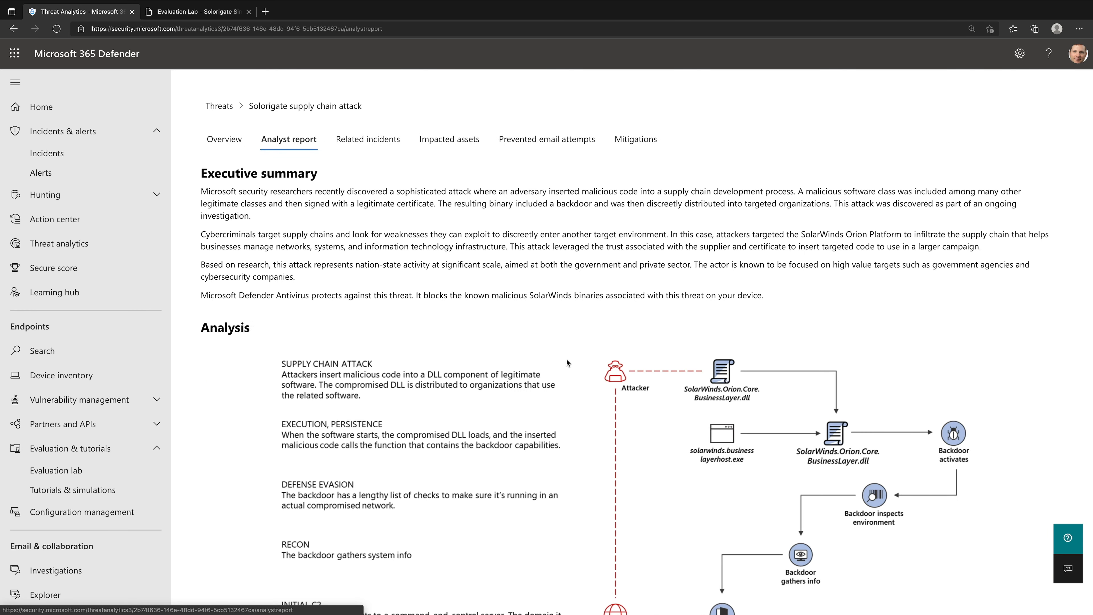
scroll(566, 361, down, 10)
scroll(567, 360, down, 10)
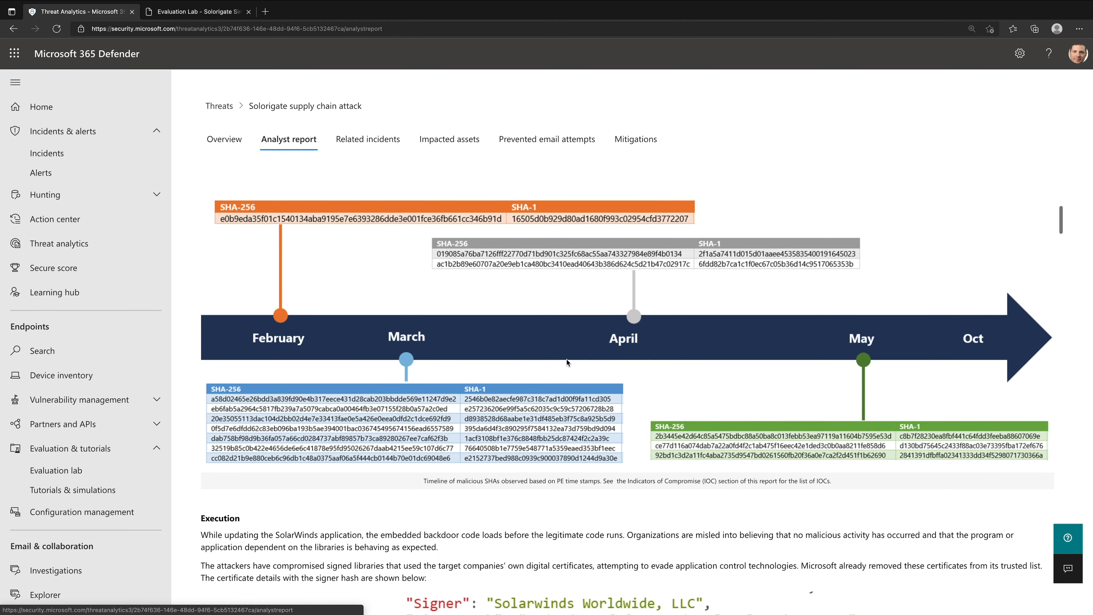
scroll(566, 363, down, 10)
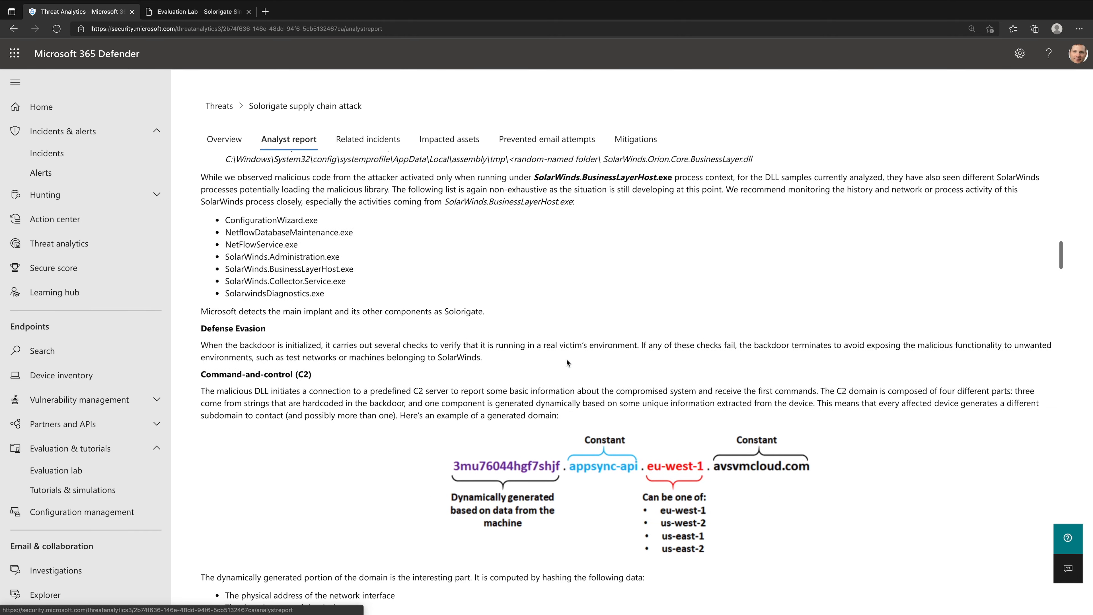
- Read the Solorigate report's mitigation guidance, check the attack's Mitigations status, and return to the Threat analytics overview
scroll(567, 361, down, 10)
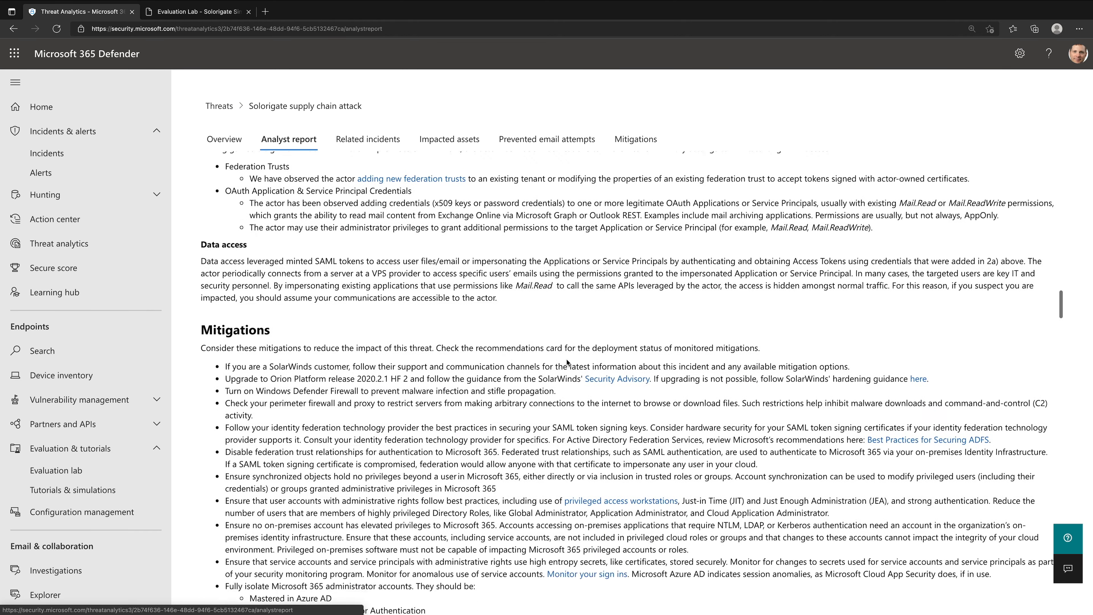
click(638, 137)
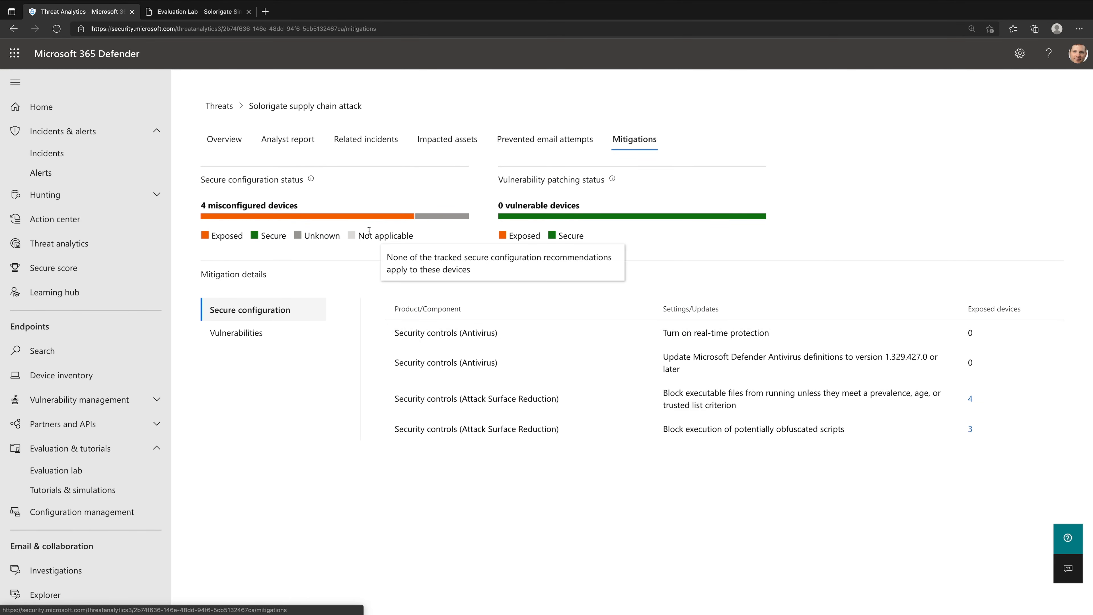
click(59, 243)
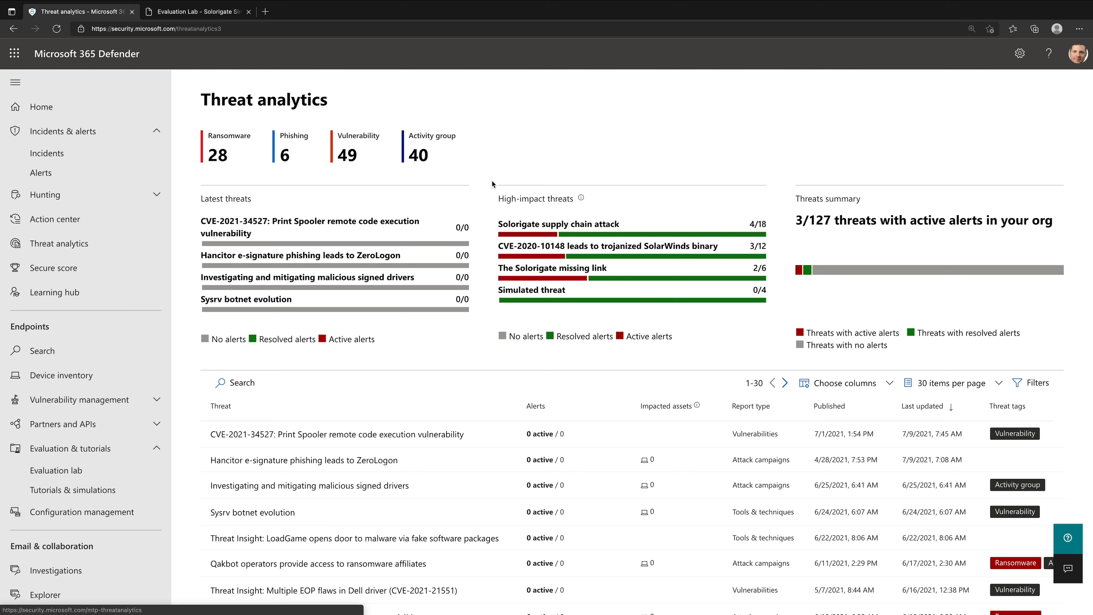
- Open the Incidents list, enlarge the page view and collapse the navigation pane
click(113, 154)
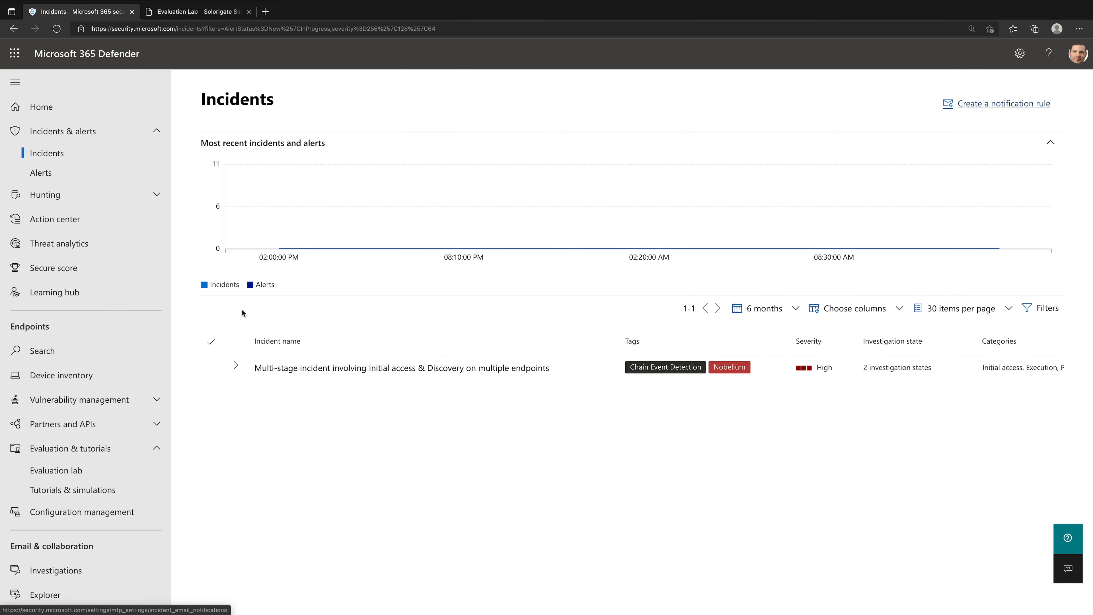
key(ctrl+plus)
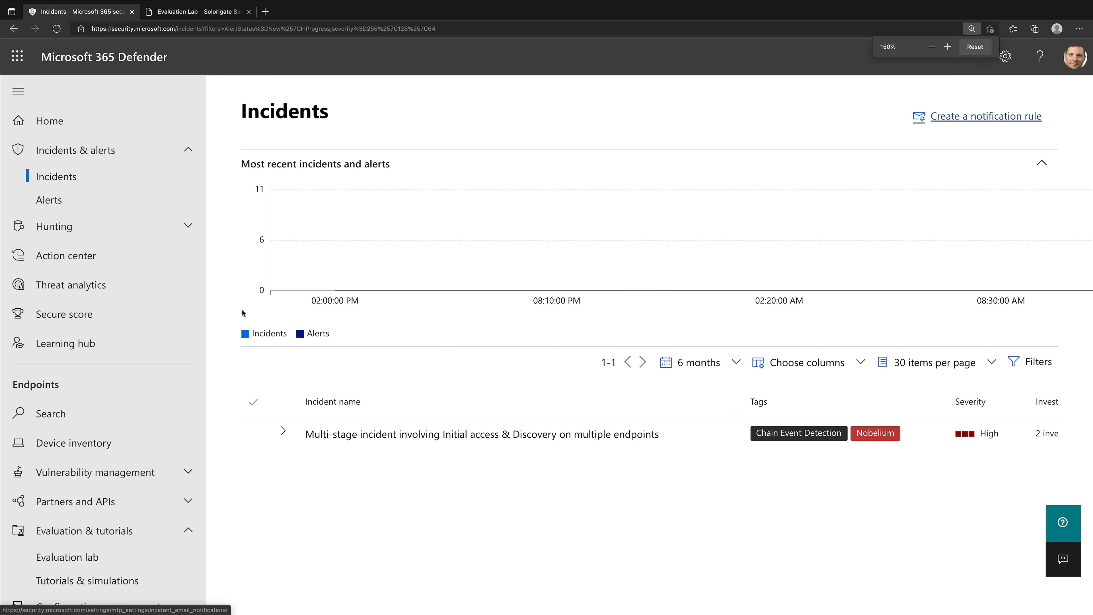
click(26, 94)
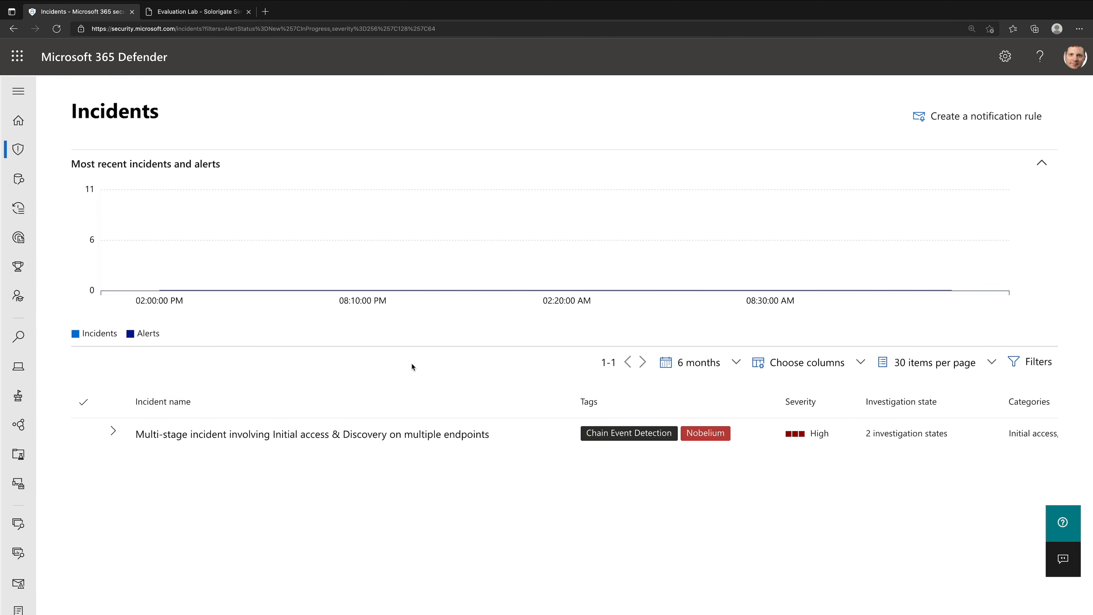
- Expand the multi-stage incident involving Initial access & Discovery, review its associated alerts and collapse it again
click(113, 431)
scroll(234, 479, down, 2)
scroll(235, 481, up, 1)
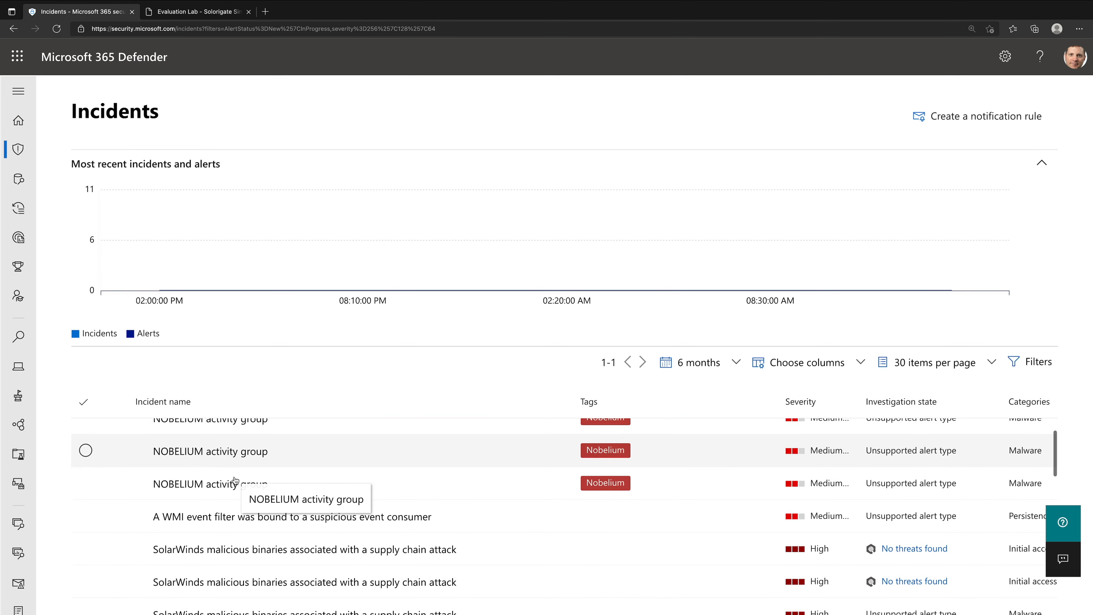
scroll(236, 484, down, 1)
scroll(239, 489, down, 1)
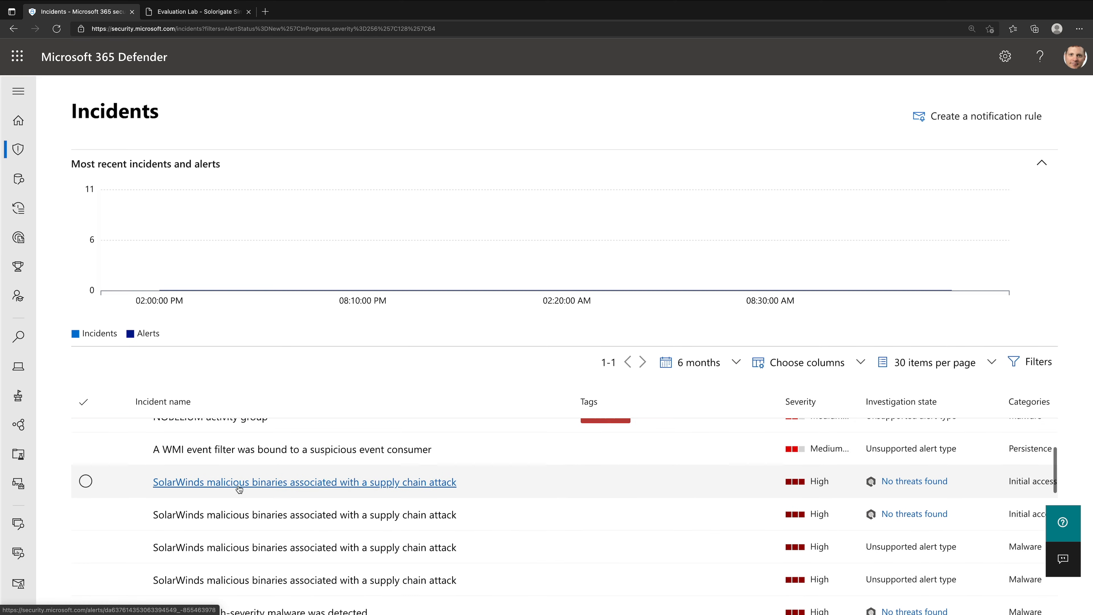
scroll(240, 490, up, 2)
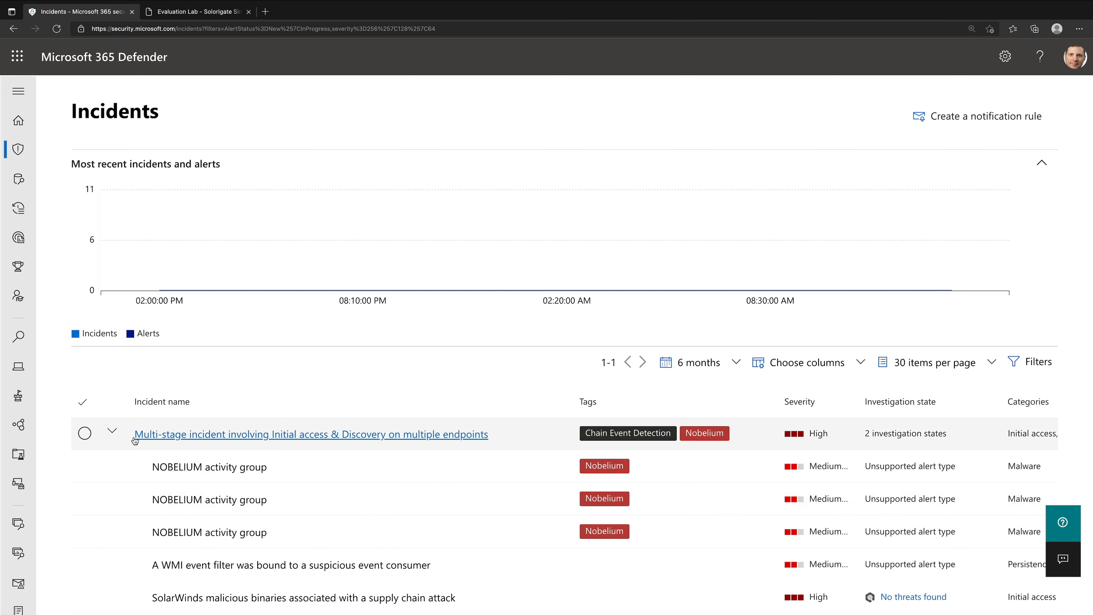
click(111, 431)
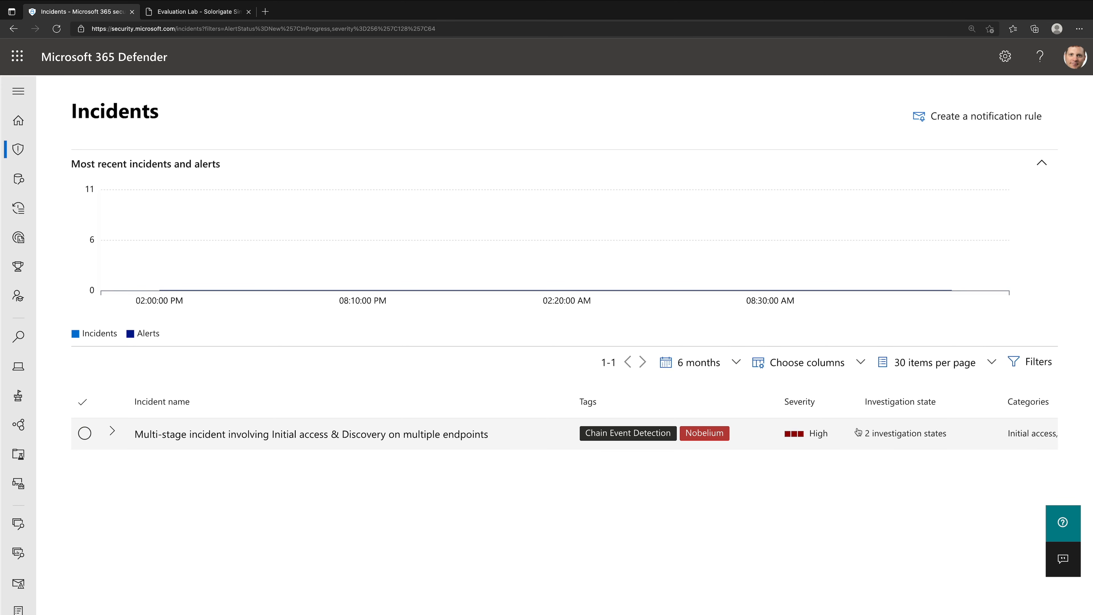
- Review the multi-stage incident's remaining columns, including categories, impacted entities, active alerts, detection sources and assignment
scroll(876, 493, right, 9)
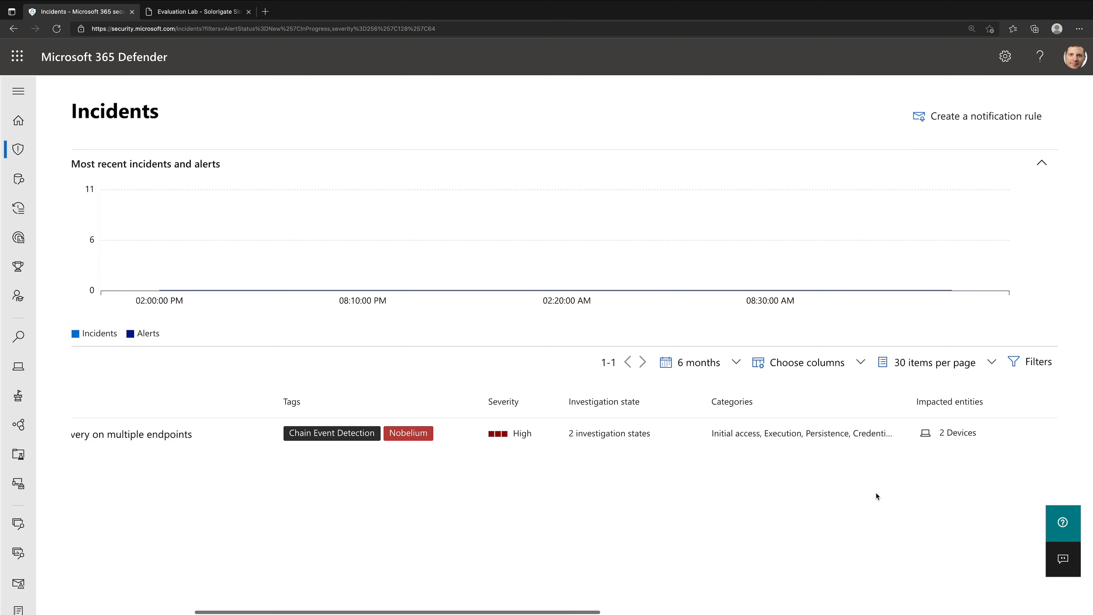
scroll(877, 494, right, 2)
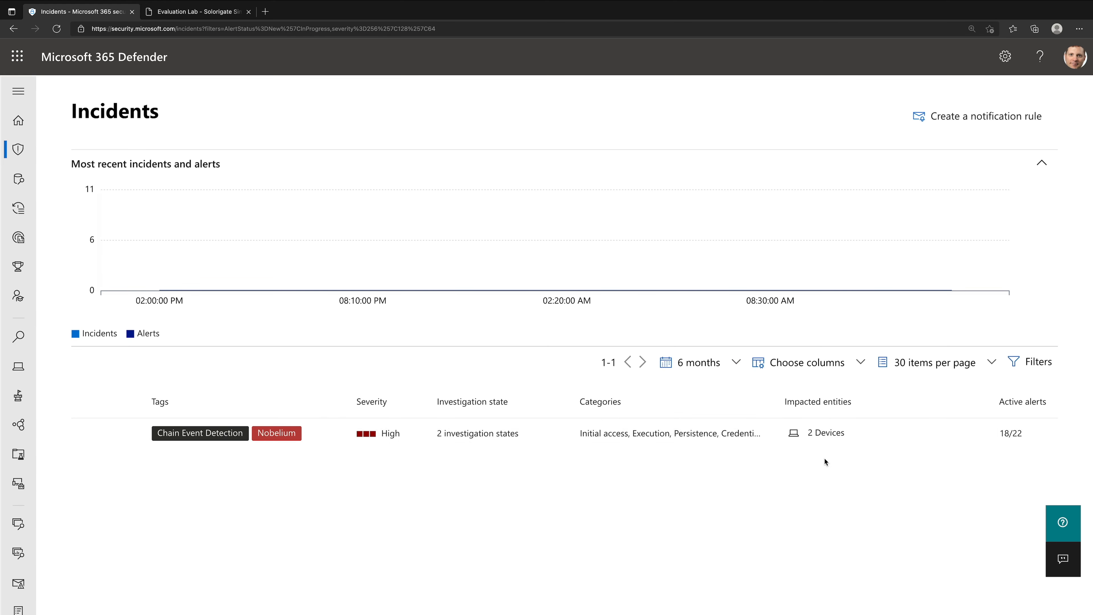
scroll(825, 458, right, 5)
scroll(824, 458, right, 2)
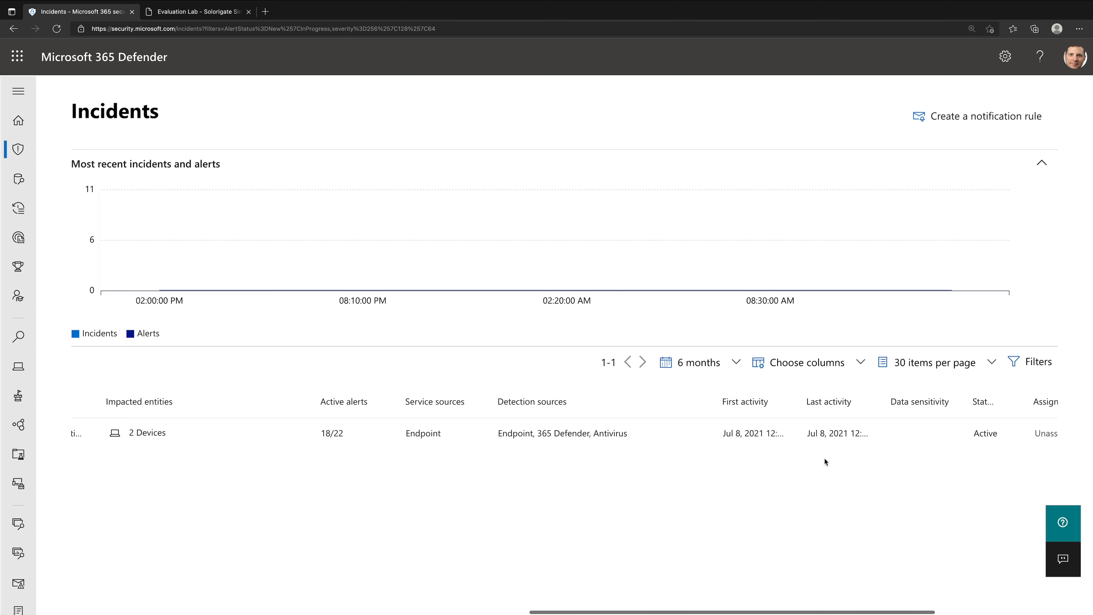
scroll(654, 442, right, 4)
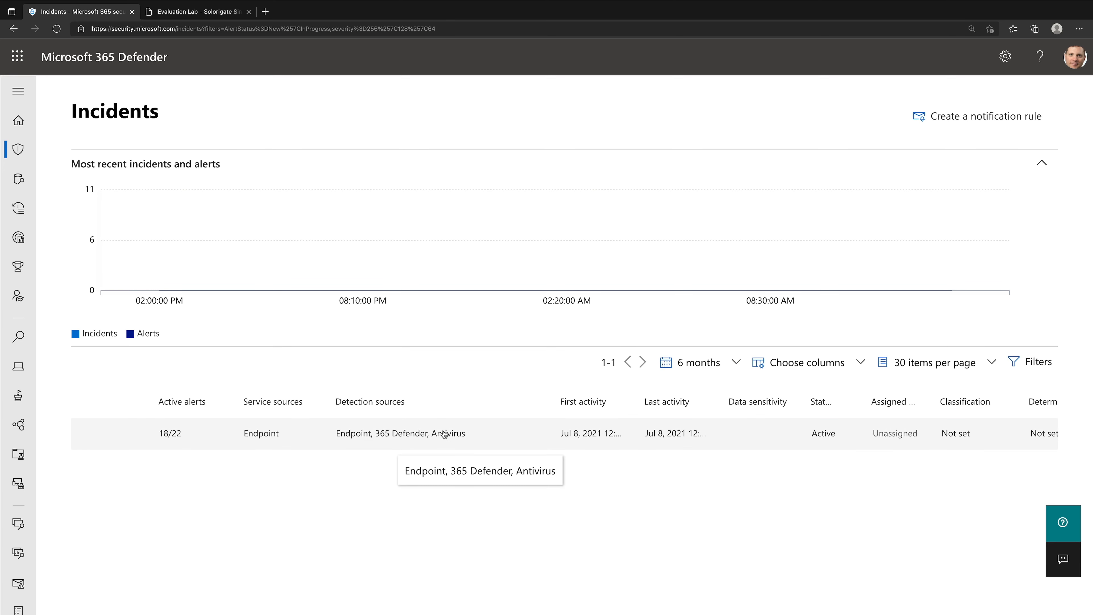
scroll(440, 433, left, 10)
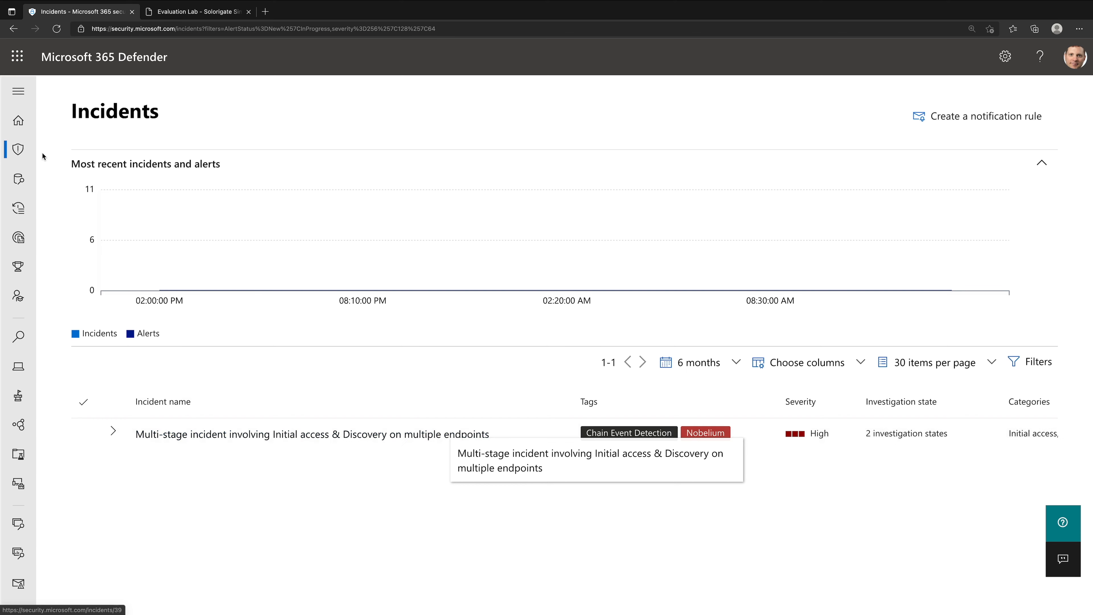
- Open the multi-stage incident for management and assign it to yourself
click(181, 436)
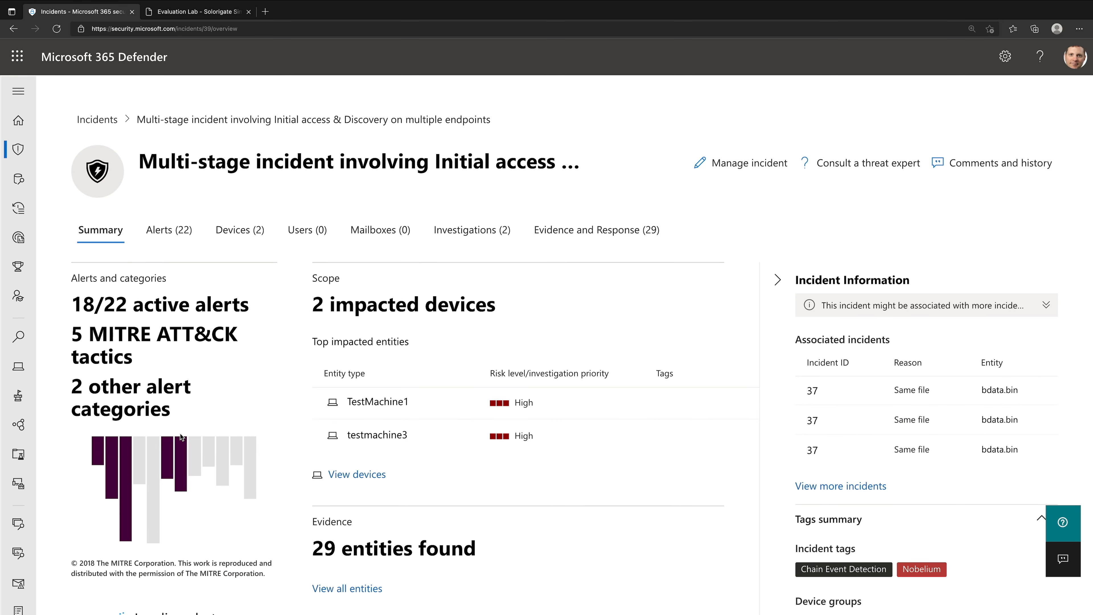
click(744, 162)
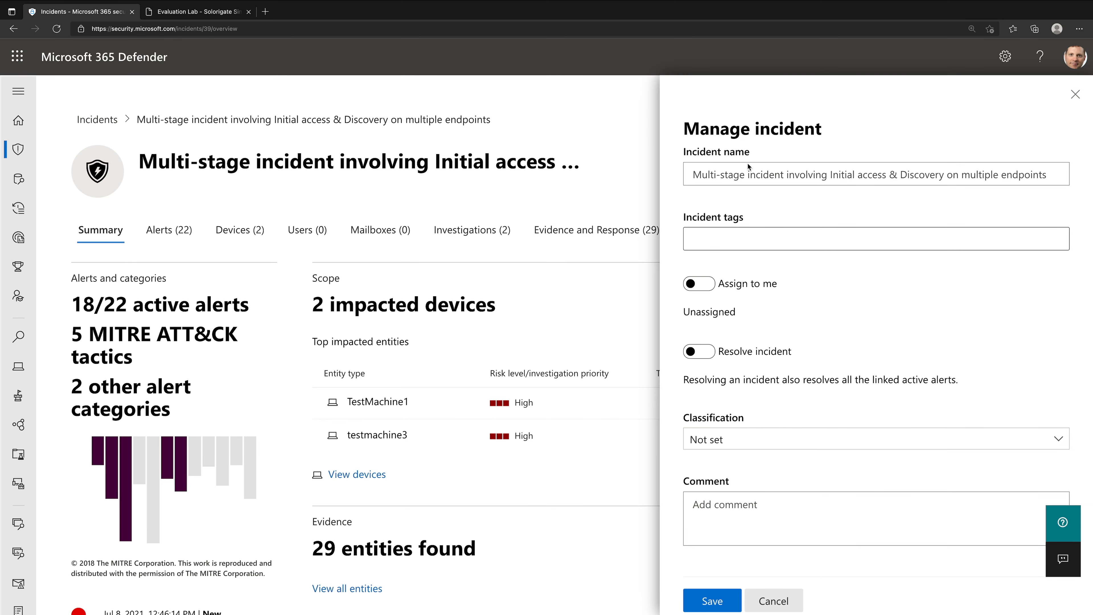
click(726, 284)
- Create and add the incident tag "Attack Simulation" to the multi-stage incident
click(856, 238)
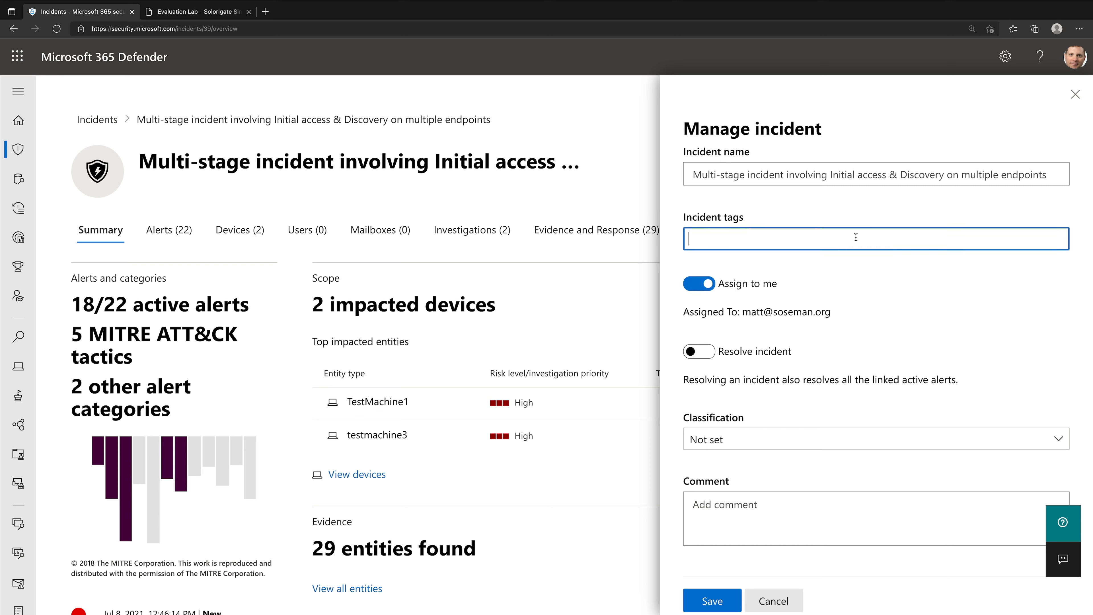
text(Simu)
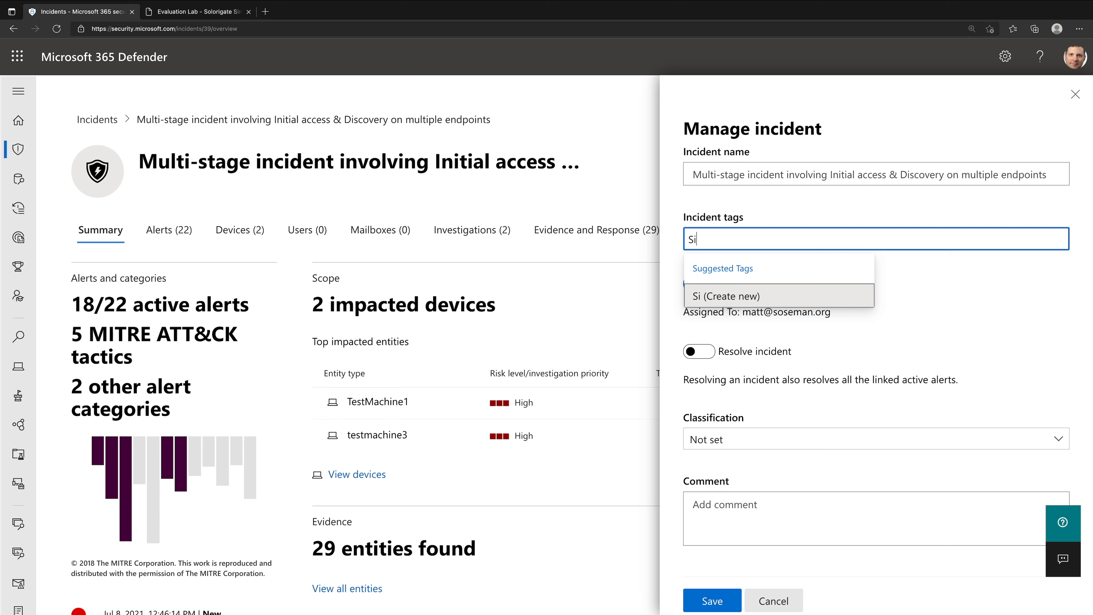
key(BackSpace)
key(BackSpace)
key(BackSpace)
key(BackSpace)
text(Attack Simulation)
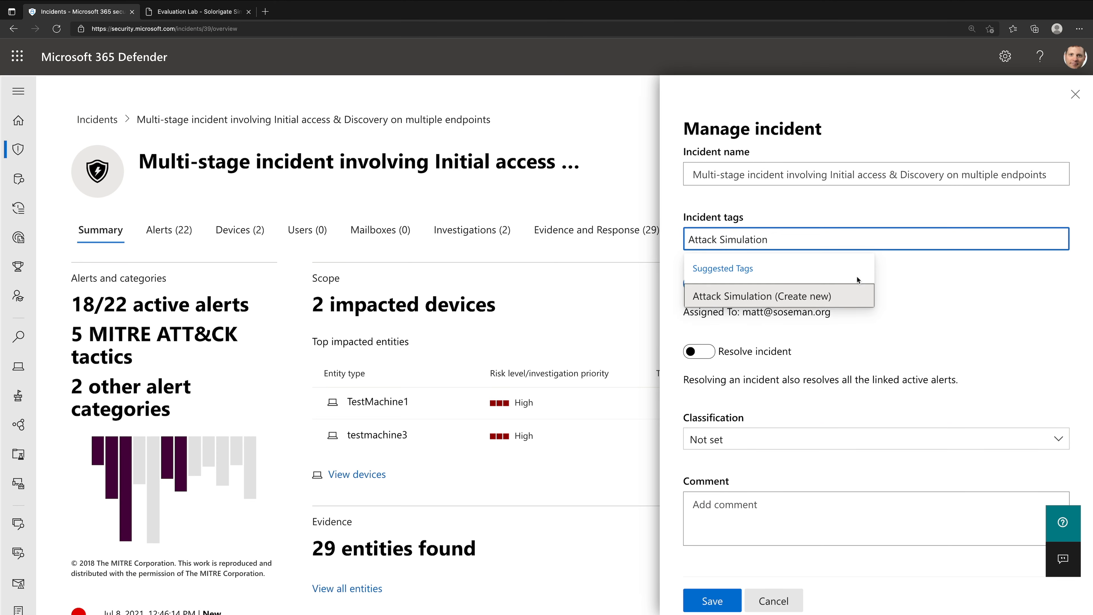
click(829, 294)
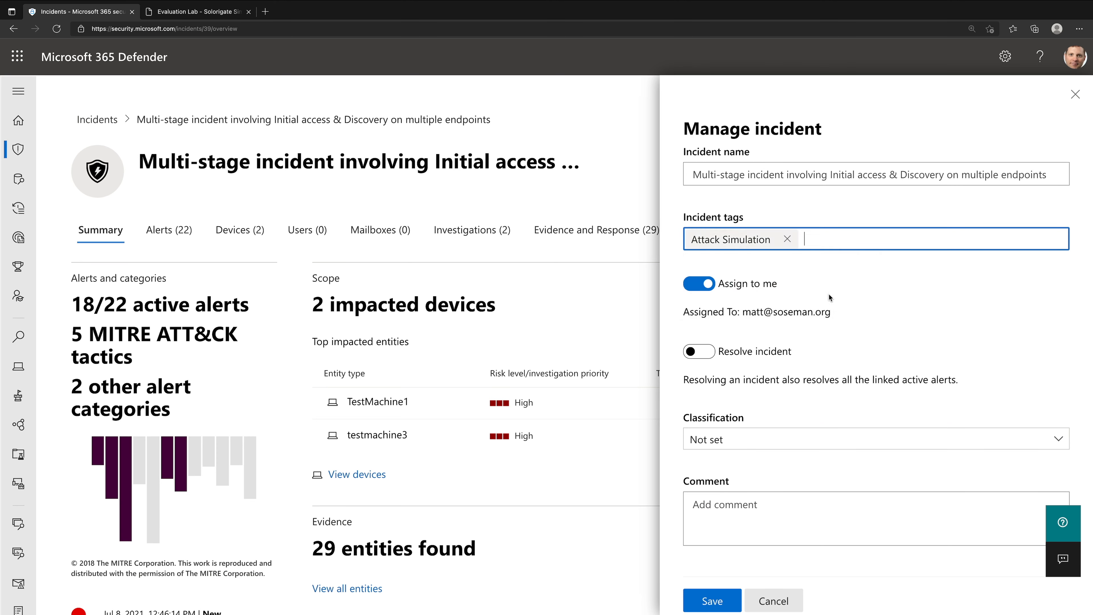
- Check the available classification options without choosing one, and save the incident's assignment and tag
click(847, 433)
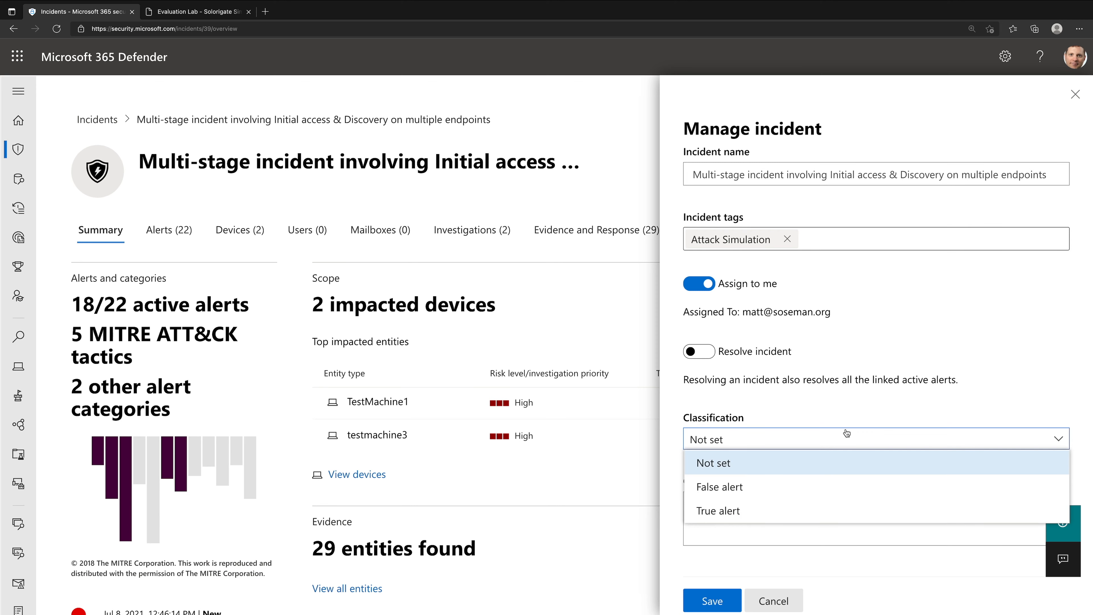
click(891, 391)
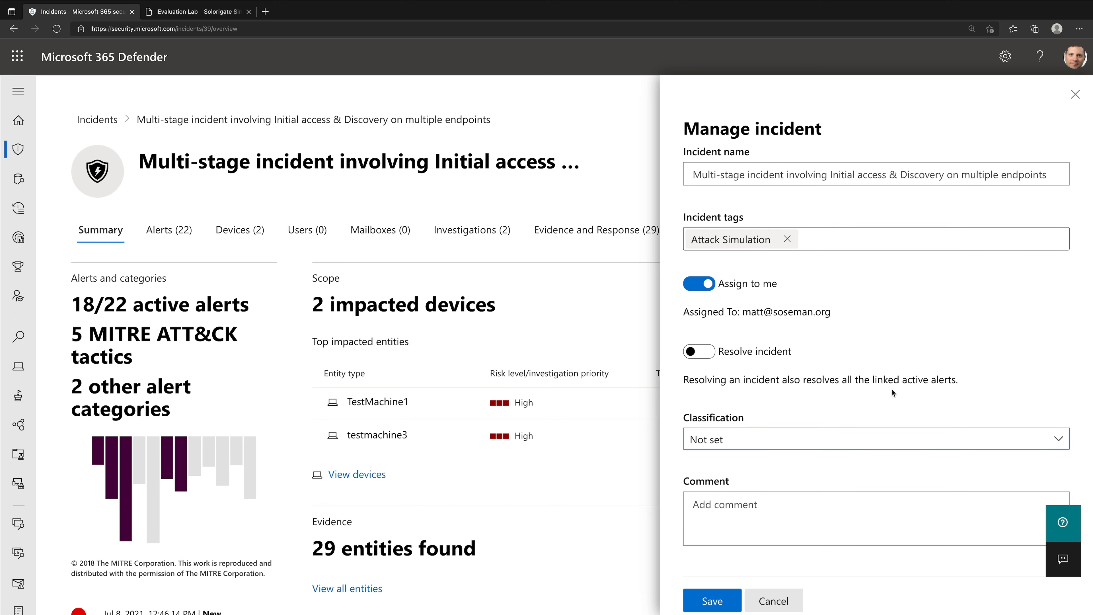
click(708, 599)
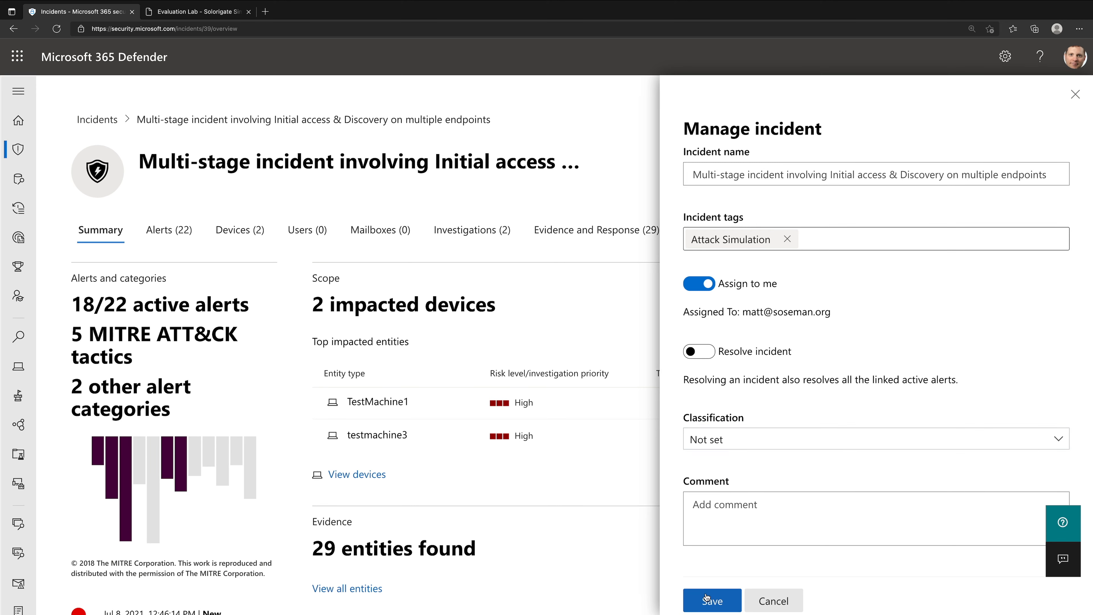
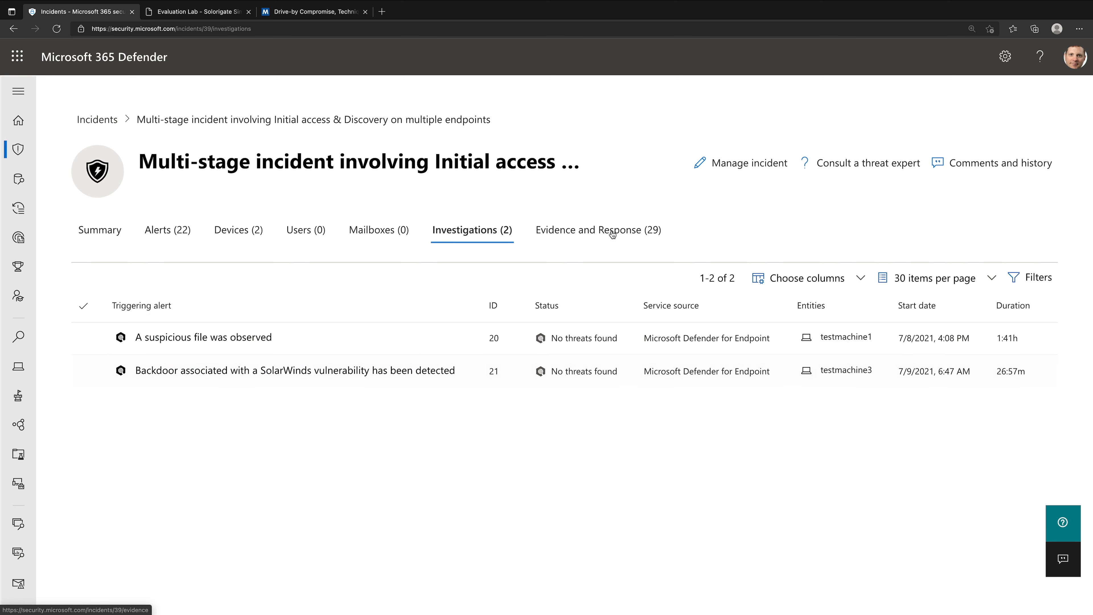
- Open the multi-stage incident's evidence and response details and review the list of files
click(625, 226)
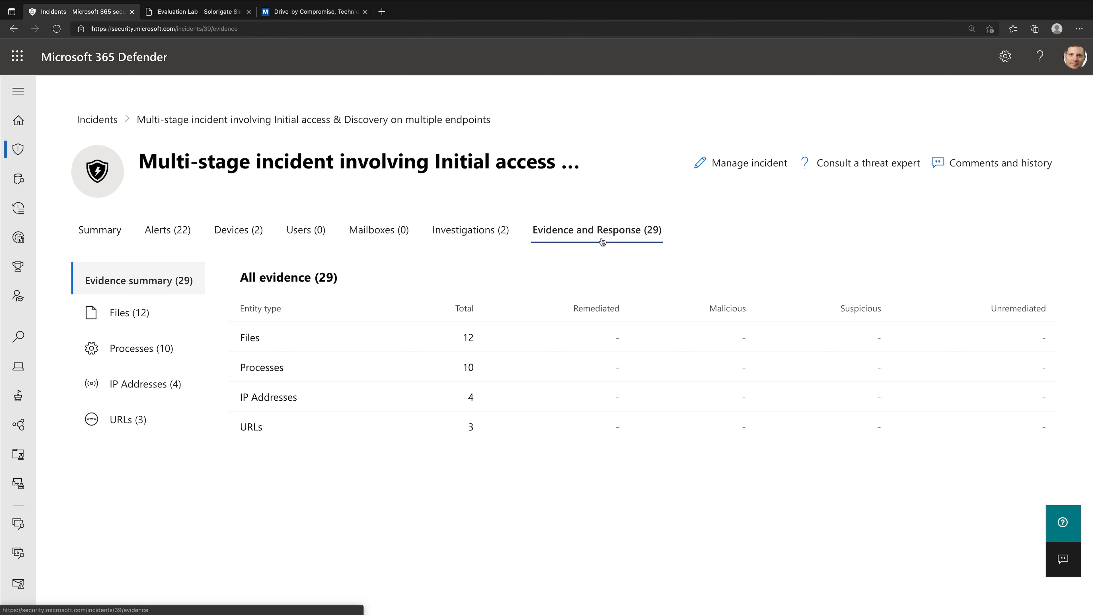
click(168, 311)
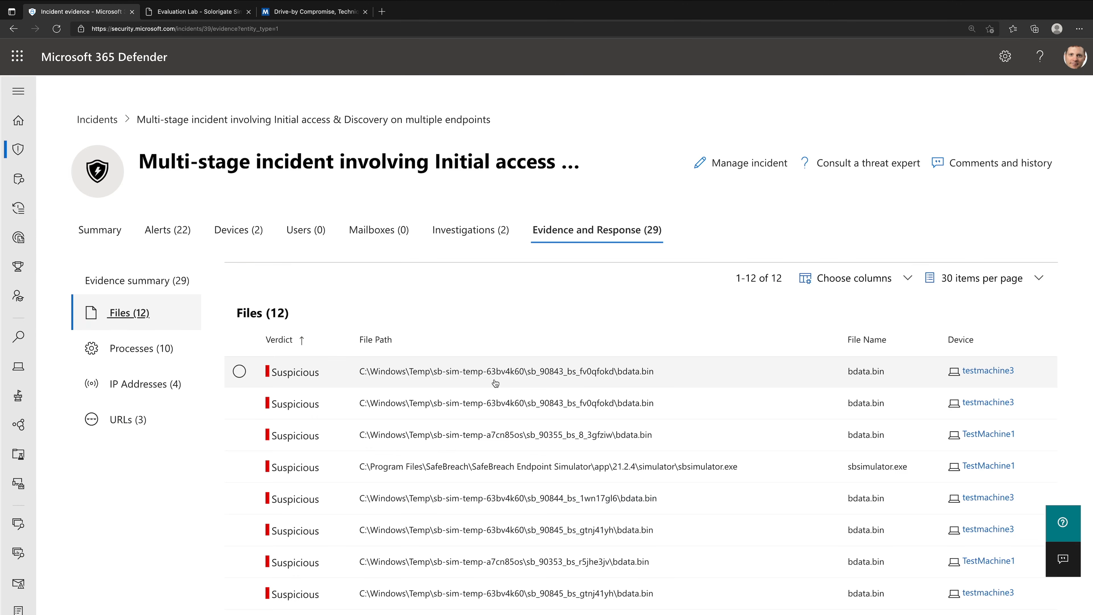
scroll(652, 414, down, 1)
scroll(652, 414, down, 2)
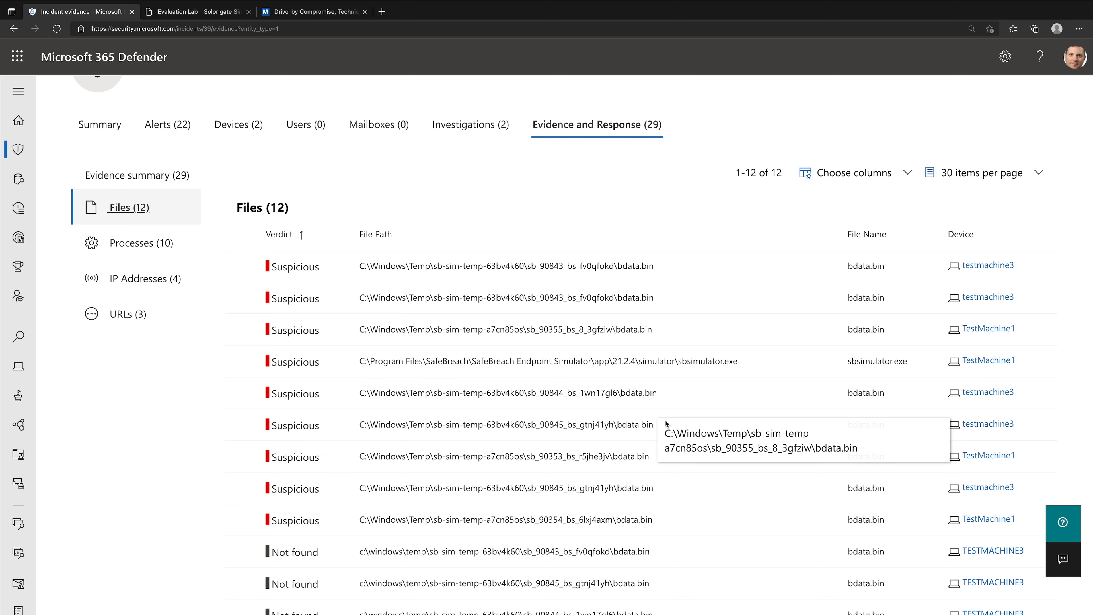
- Review the incident's evidence for processes, IP addresses and URLs
click(155, 244)
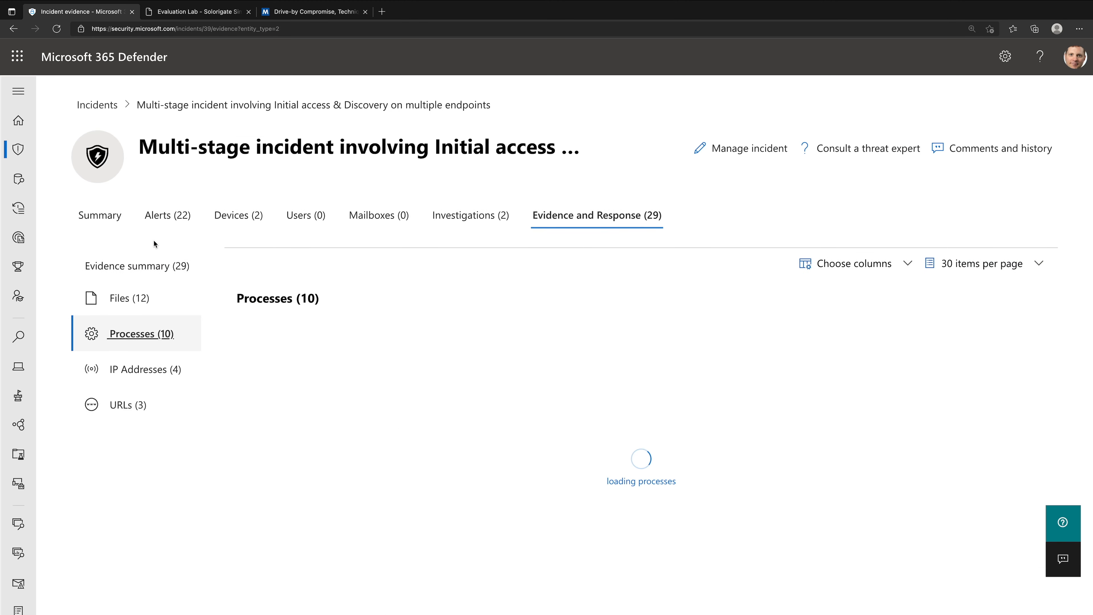
scroll(310, 269, down, 1)
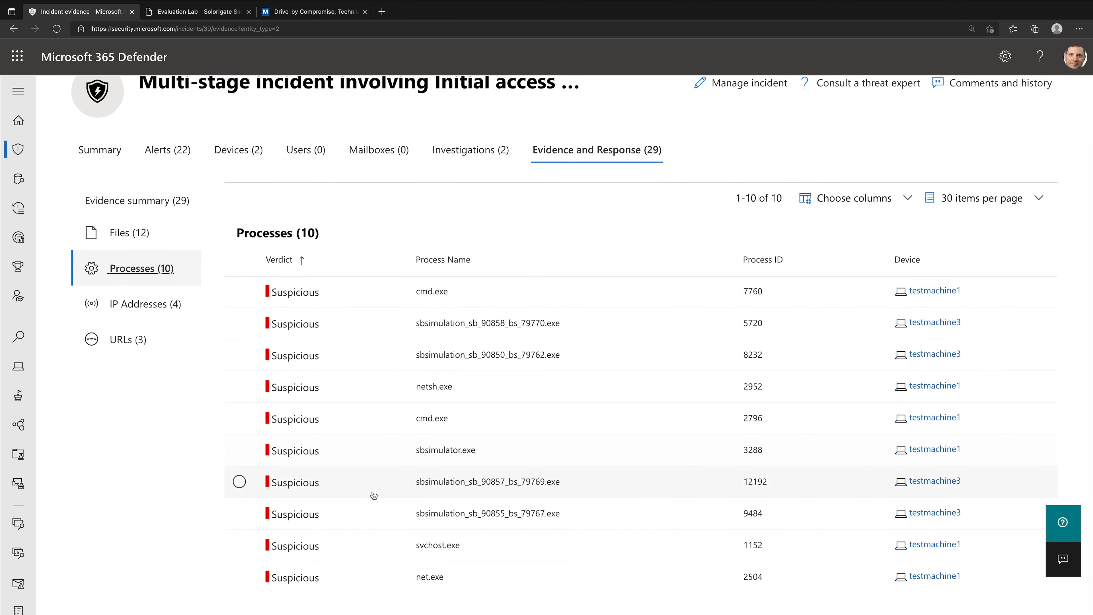
click(178, 313)
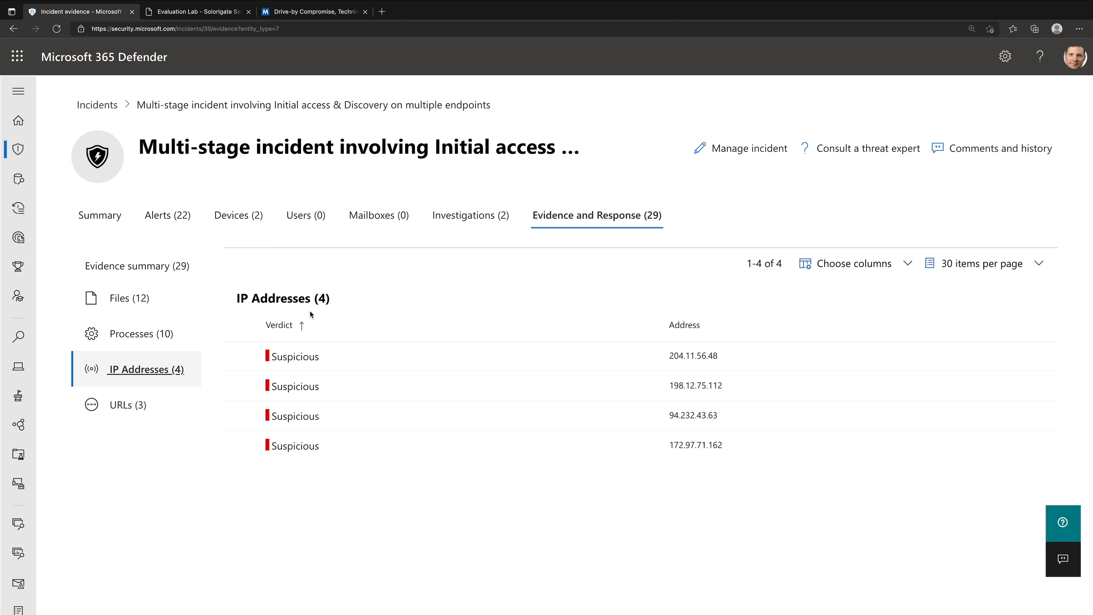
click(133, 406)
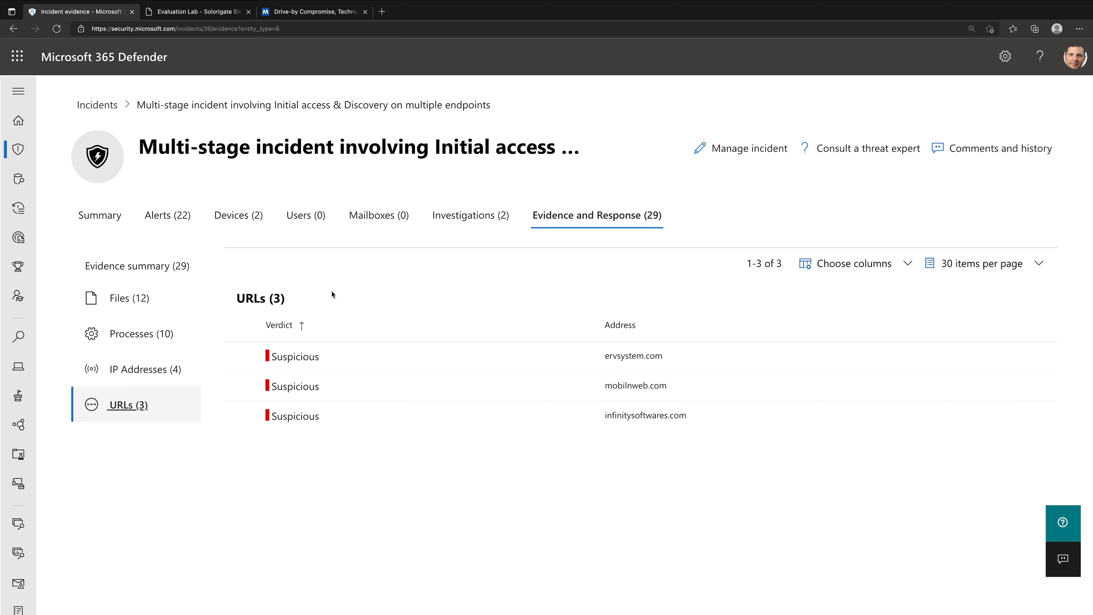
- Open the details of the ervsystem.com URL, look it up in Explorer, and return to the incident
click(290, 361)
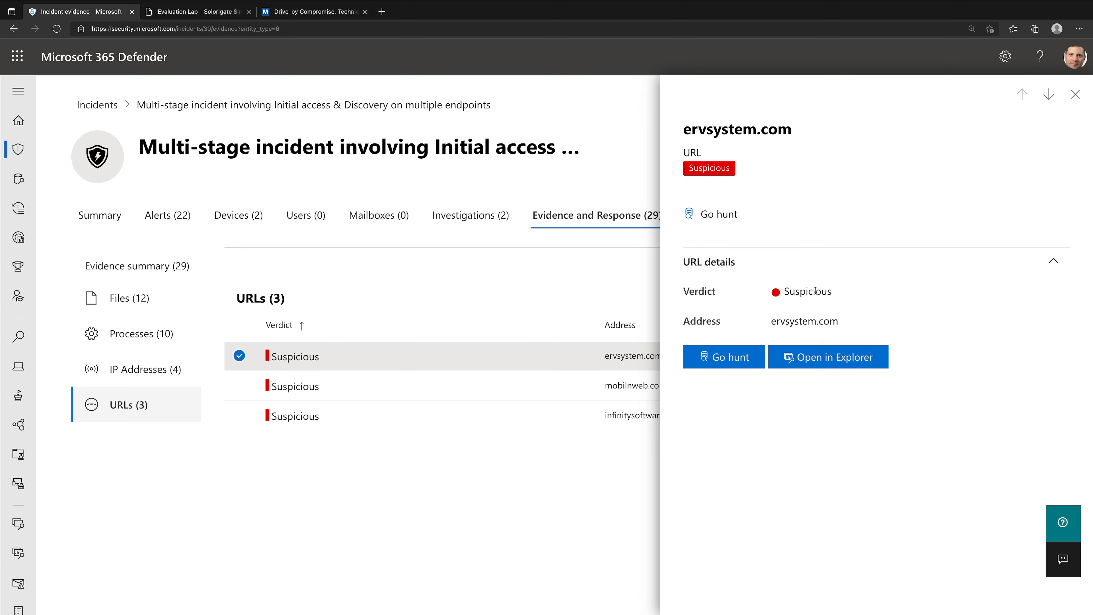
click(839, 357)
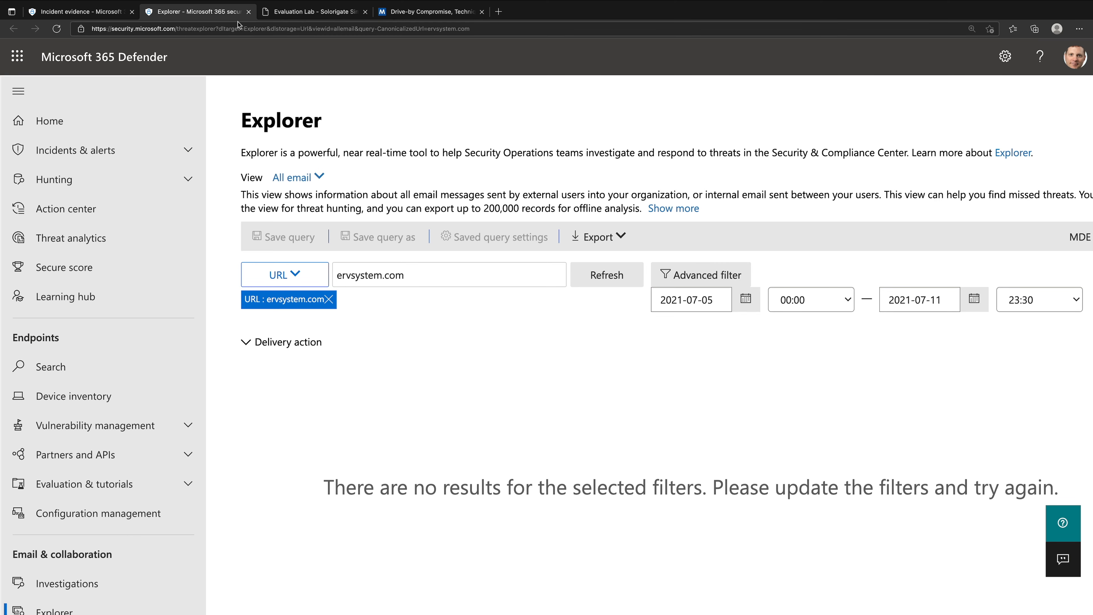
click(248, 11)
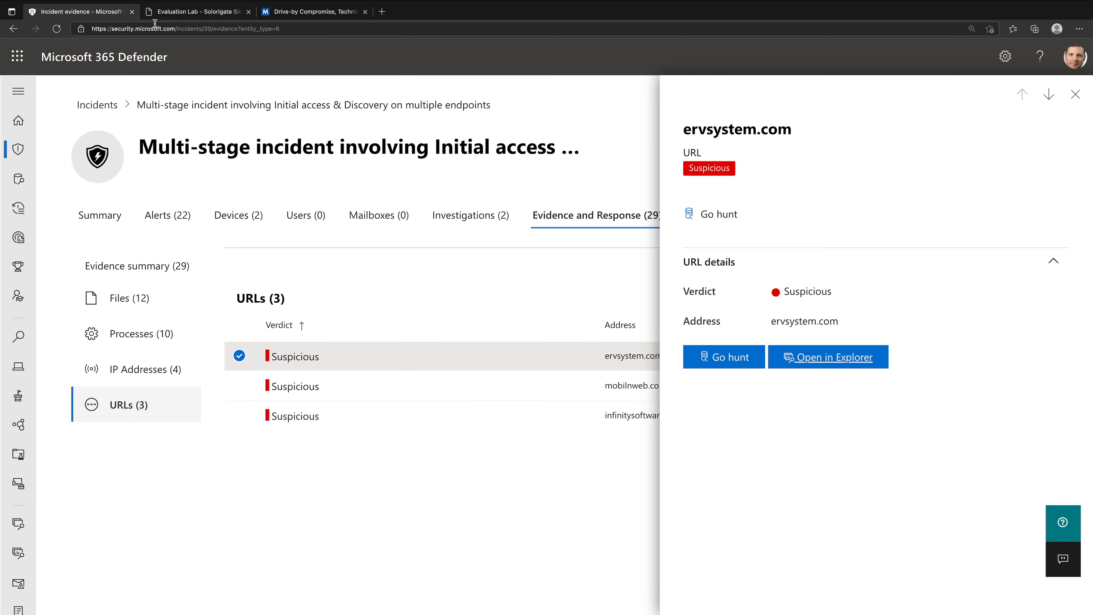
- Hunt for ervsystem.com in advanced hunting, inspect the query and its results, and close the hunt and the URL's details
click(722, 357)
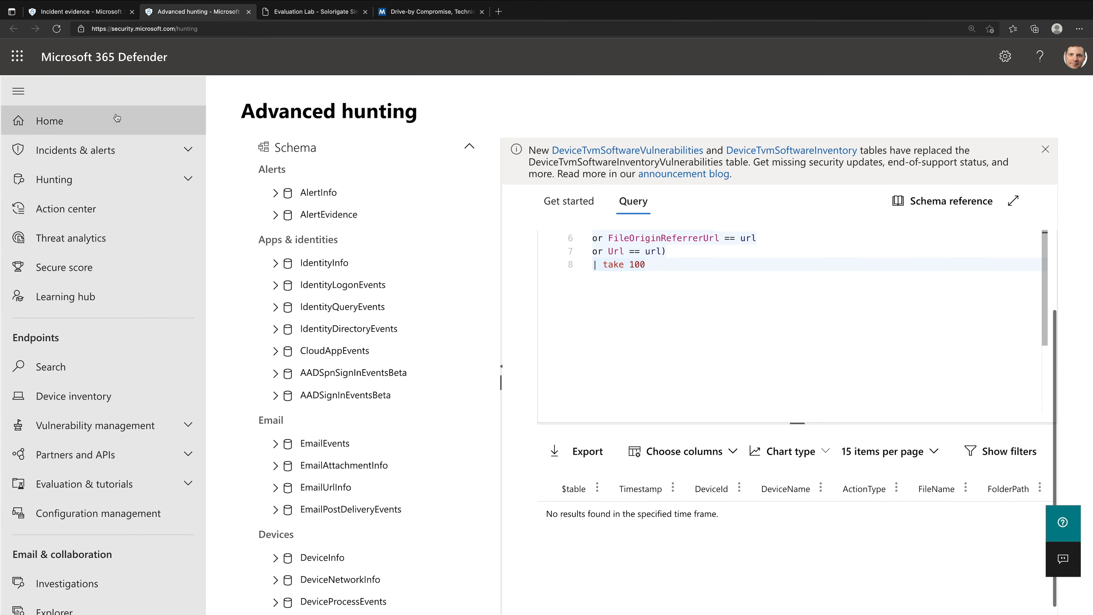
click(87, 102)
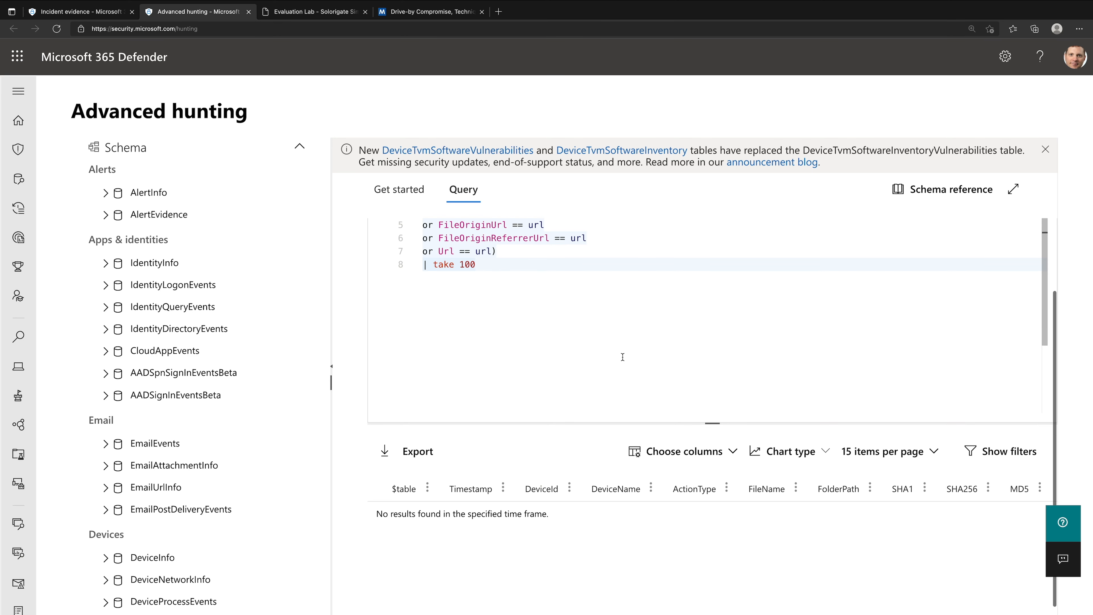
click(248, 12)
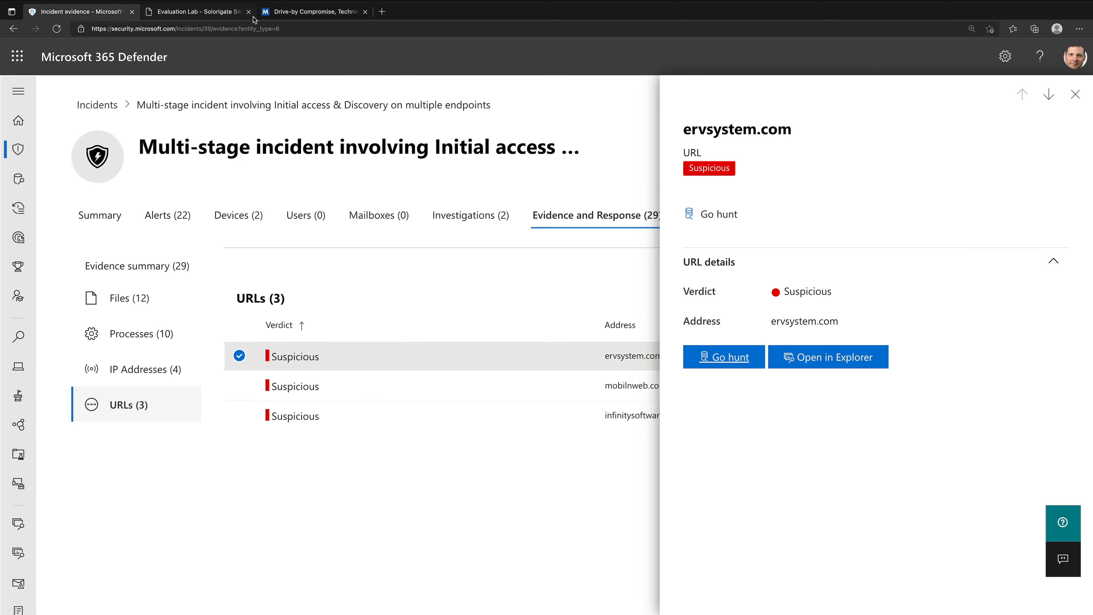
click(1075, 95)
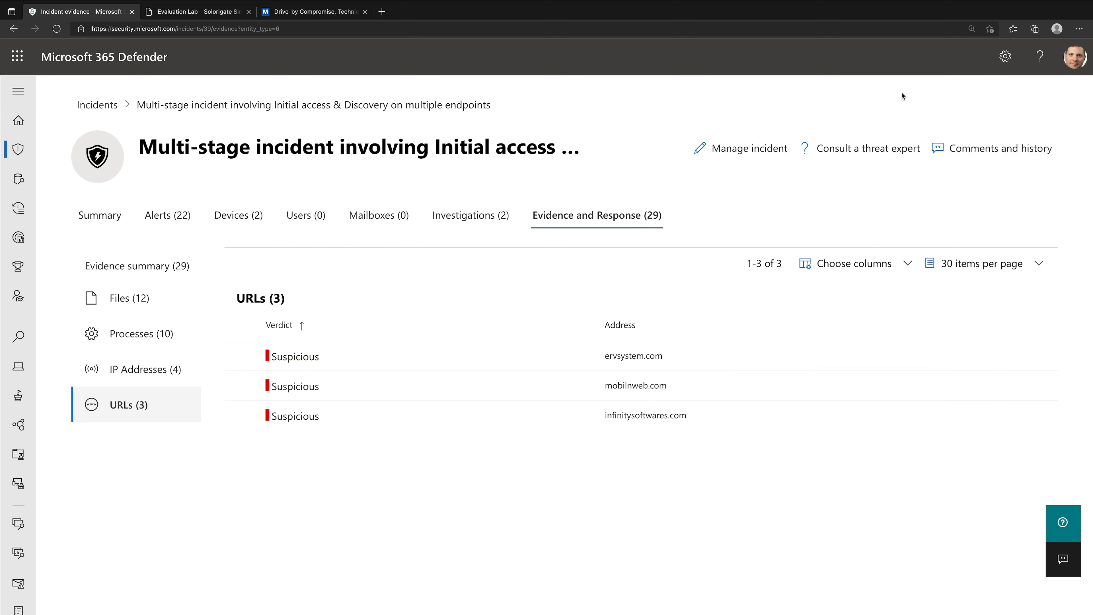
- View the details of the first cmd.exe process in the incident's process evidence and close them
click(139, 333)
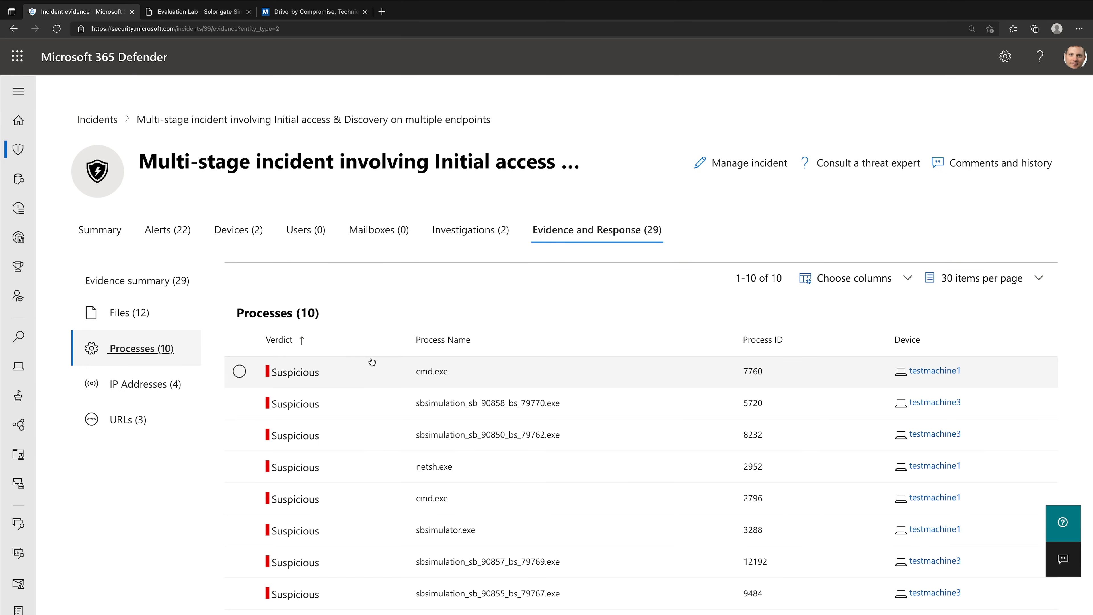
click(363, 369)
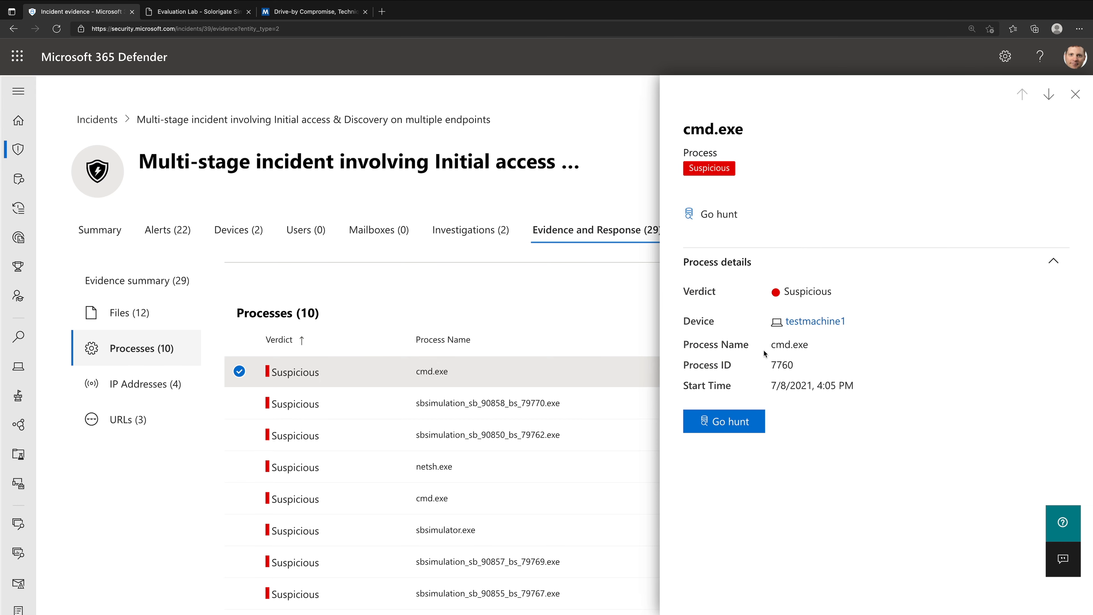
click(1078, 99)
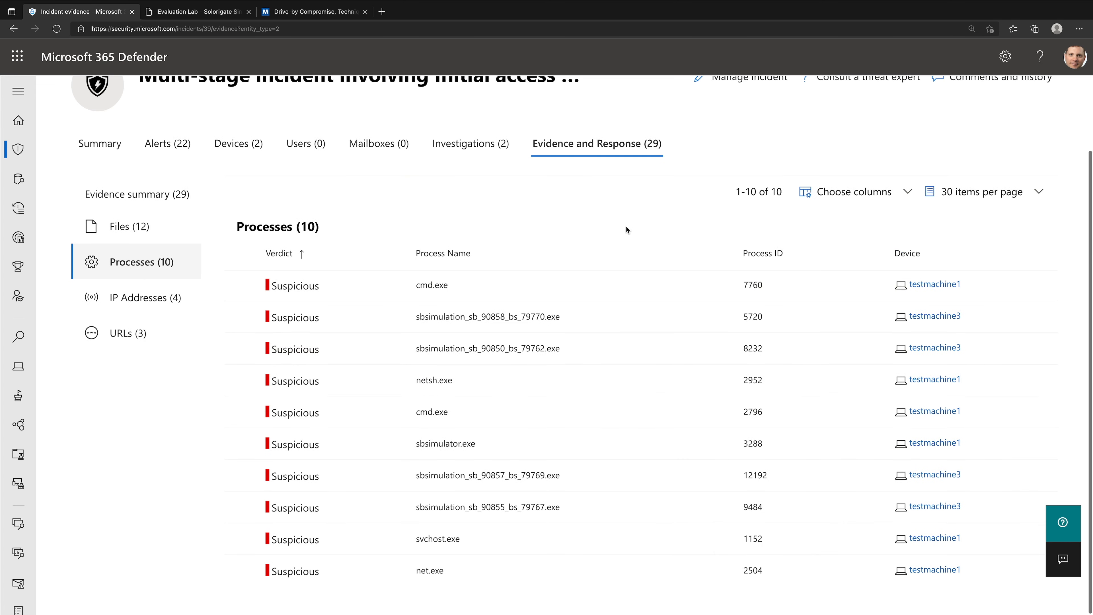
- Return to the evidence summary and open the files list from there to look through it
click(619, 144)
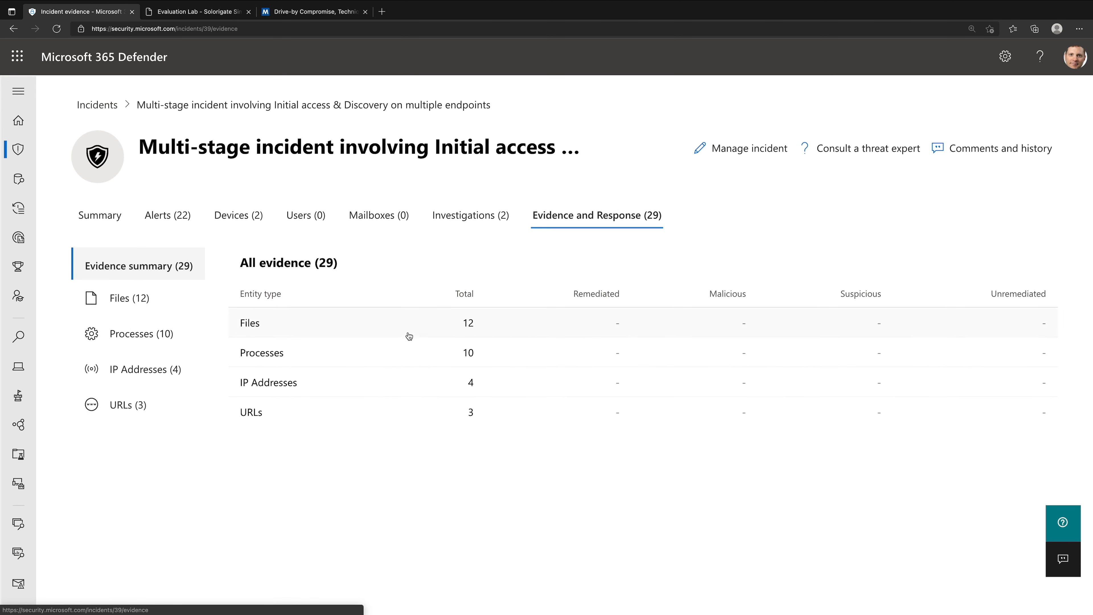
click(396, 321)
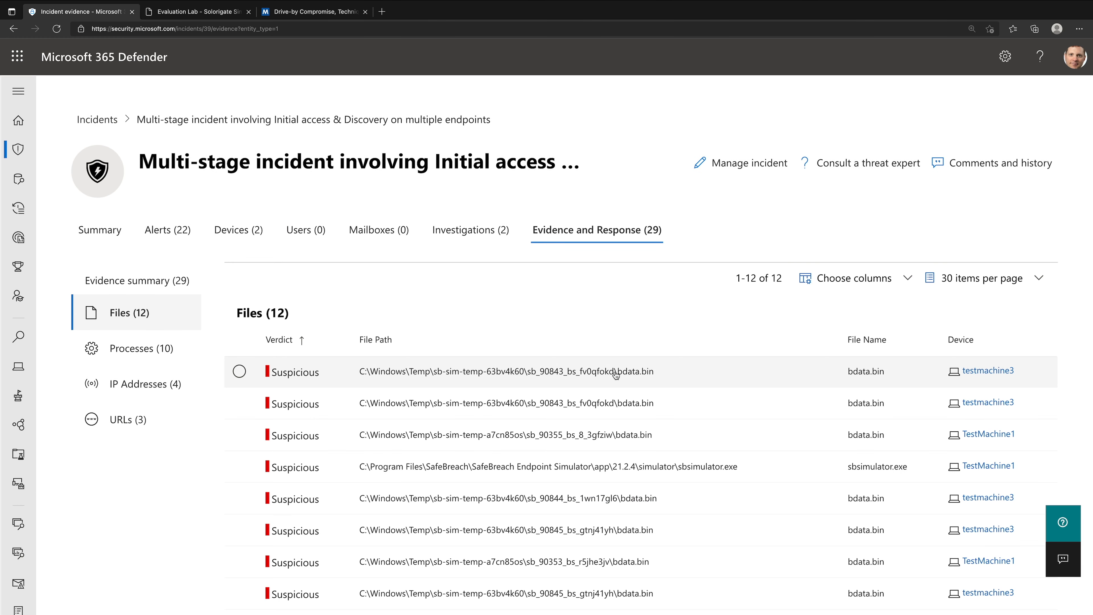
scroll(615, 375, down, 1)
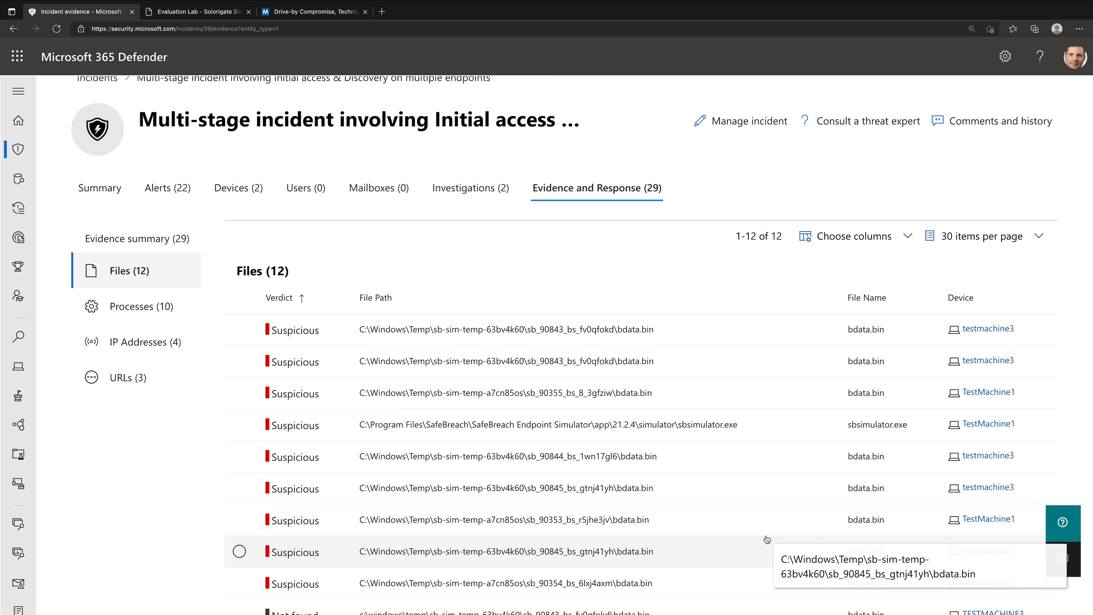
- Open the details of the first bdata.bin file and examine its alerts, Virus Total ratio, detected malware and prevalence
click(680, 319)
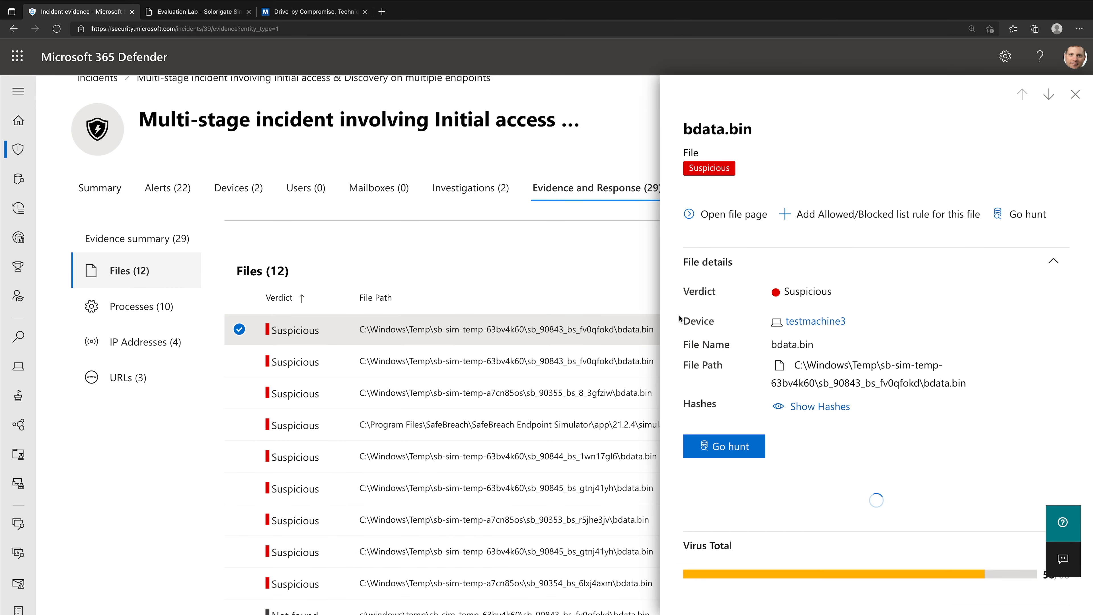
scroll(712, 341, down, 10)
scroll(712, 342, up, 8)
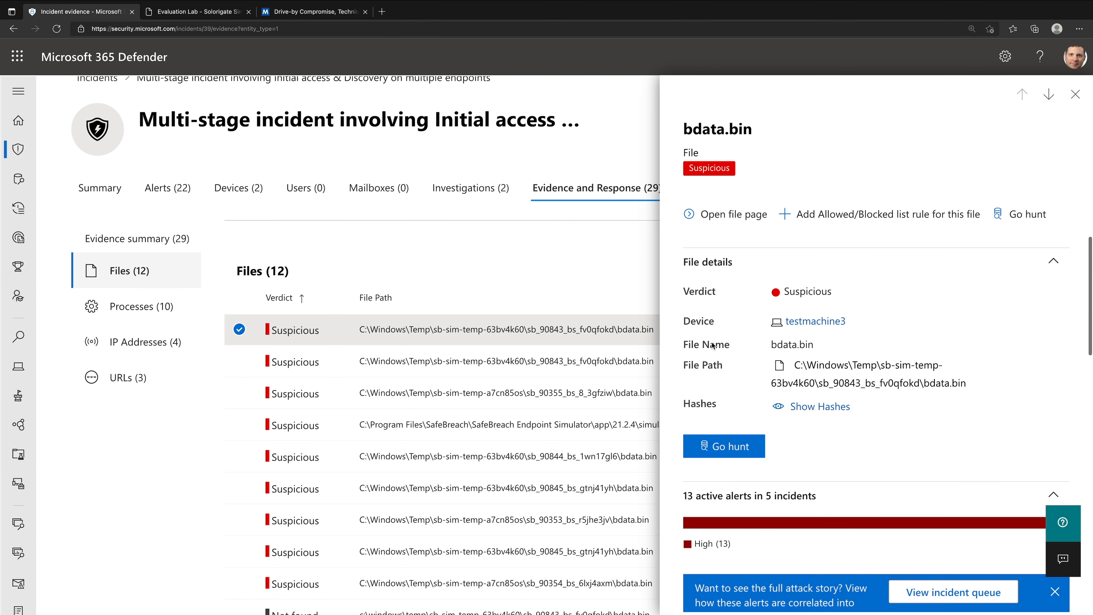
scroll(711, 342, down, 2)
scroll(712, 341, down, 10)
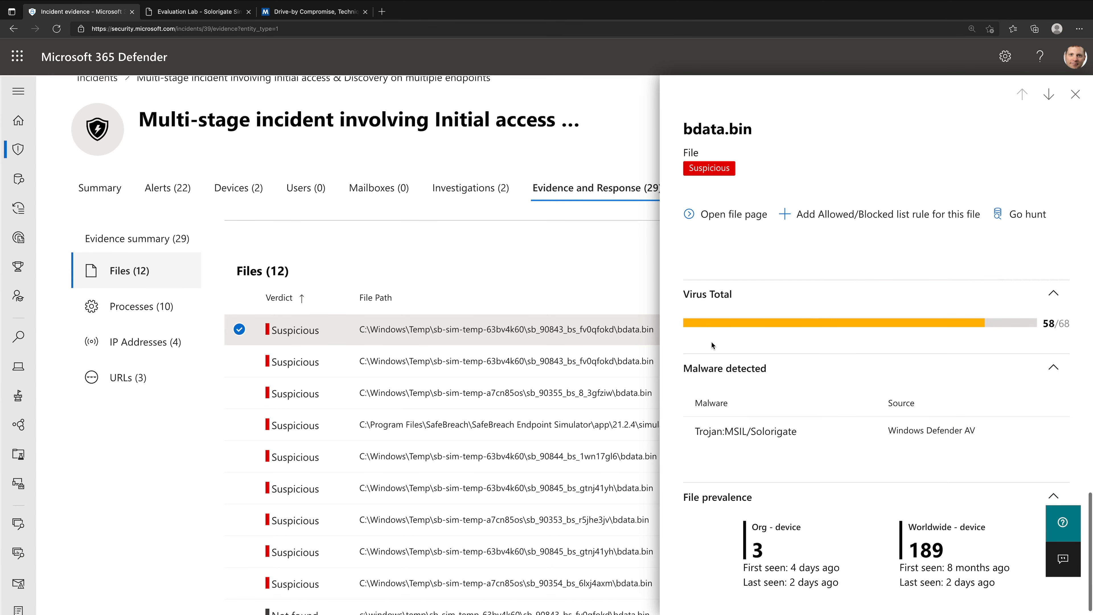
scroll(712, 342, up, 10)
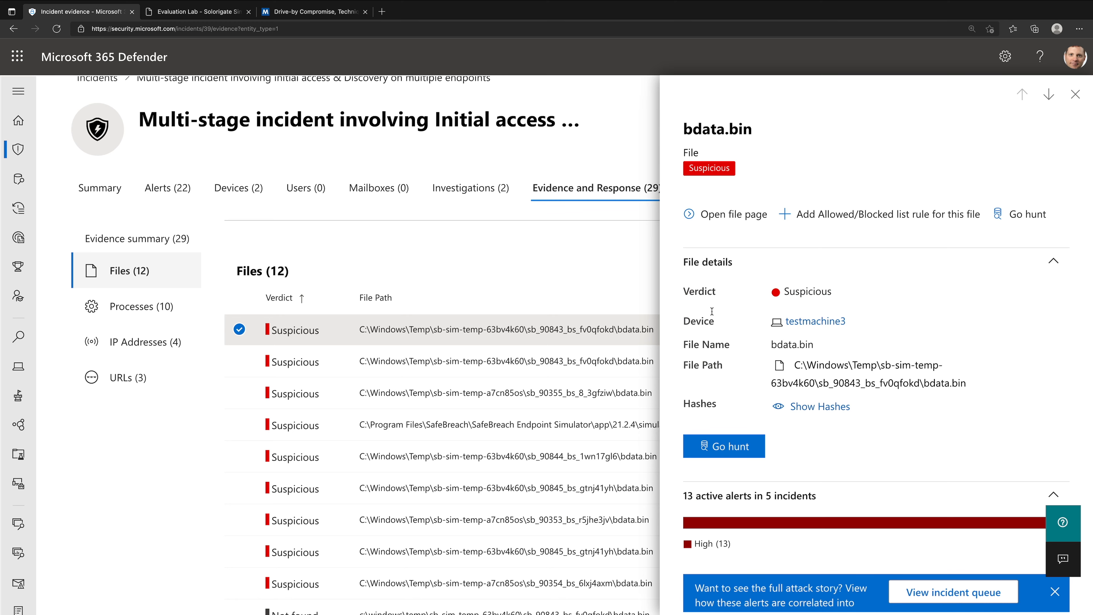
- Open the full file page for bdata.bin and view its Virus Total report in a separate browser tab
click(711, 214)
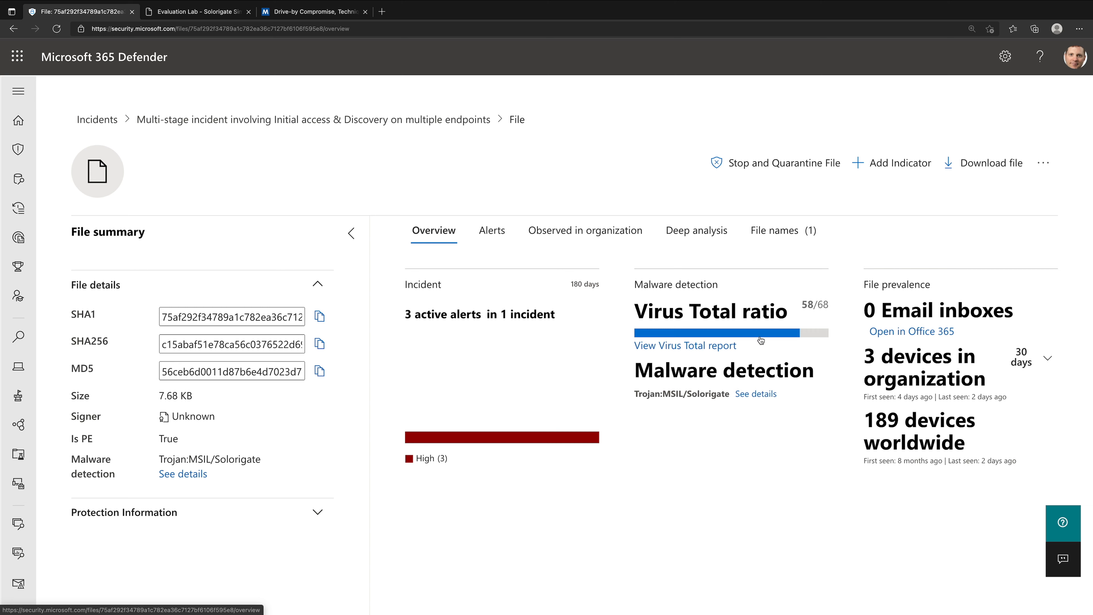
right_click(735, 347)
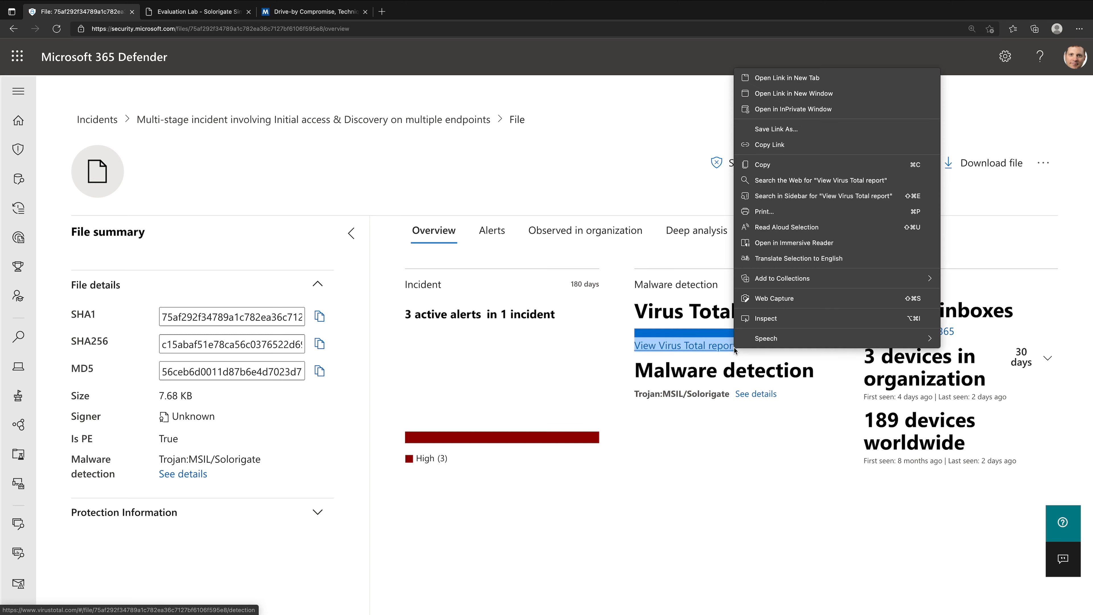
click(817, 78)
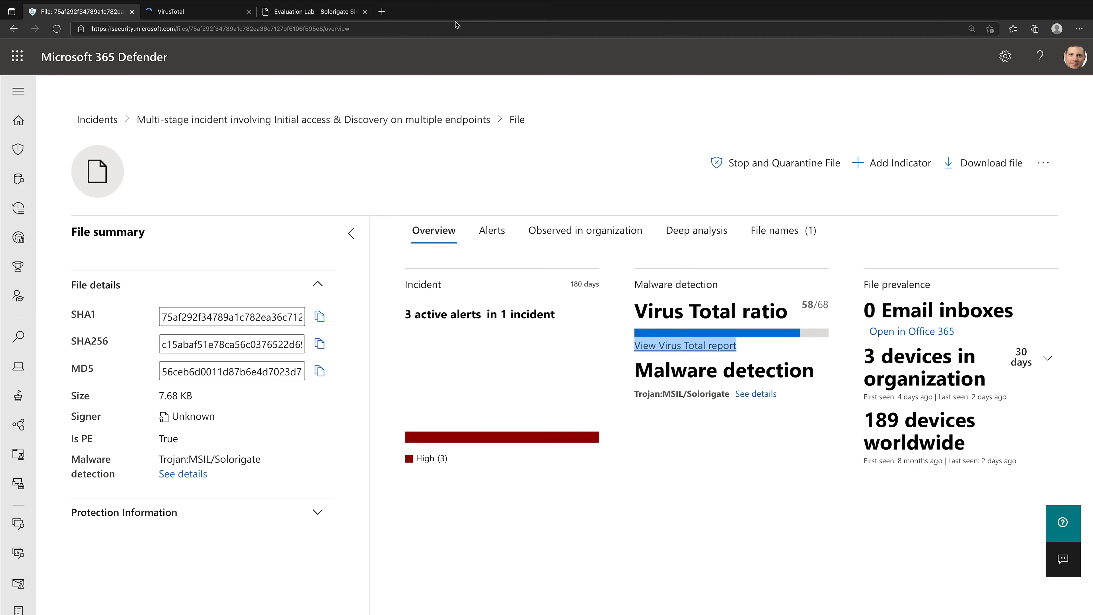
click(200, 12)
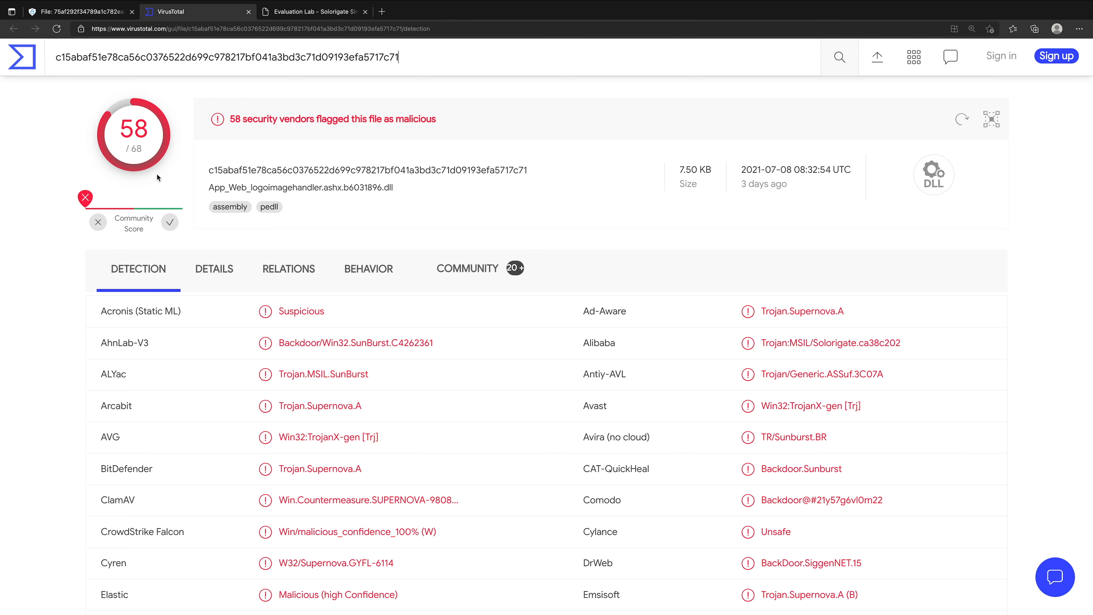
- Examine the security vendors' detections in the VirusTotal report, including Microsoft's entry, and return to the Defender file page
scroll(351, 383, down, 10)
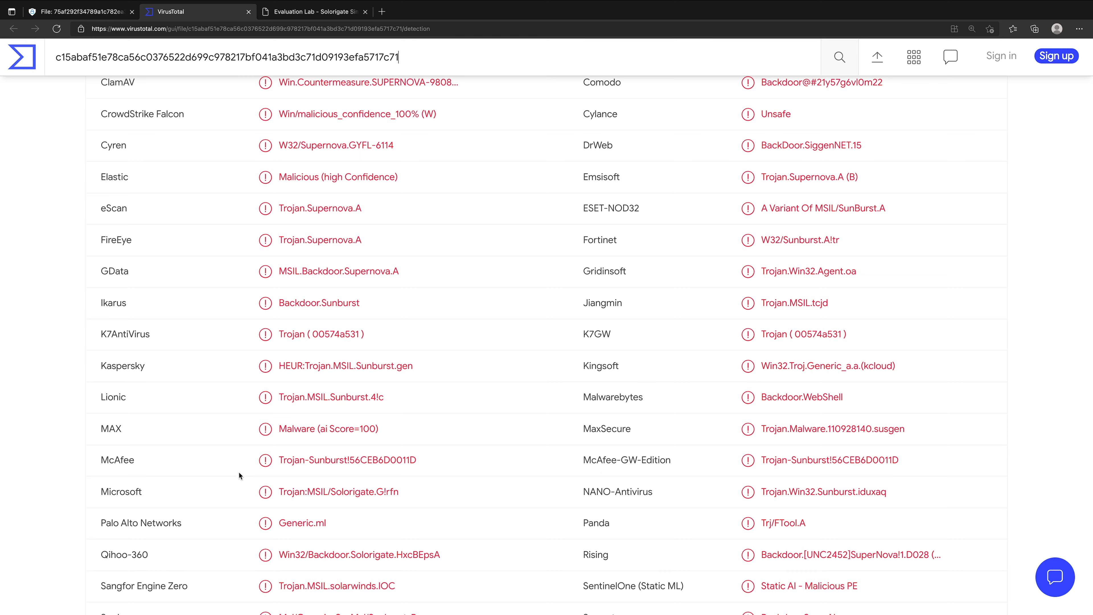
drag(265, 496, 419, 495)
click(423, 496)
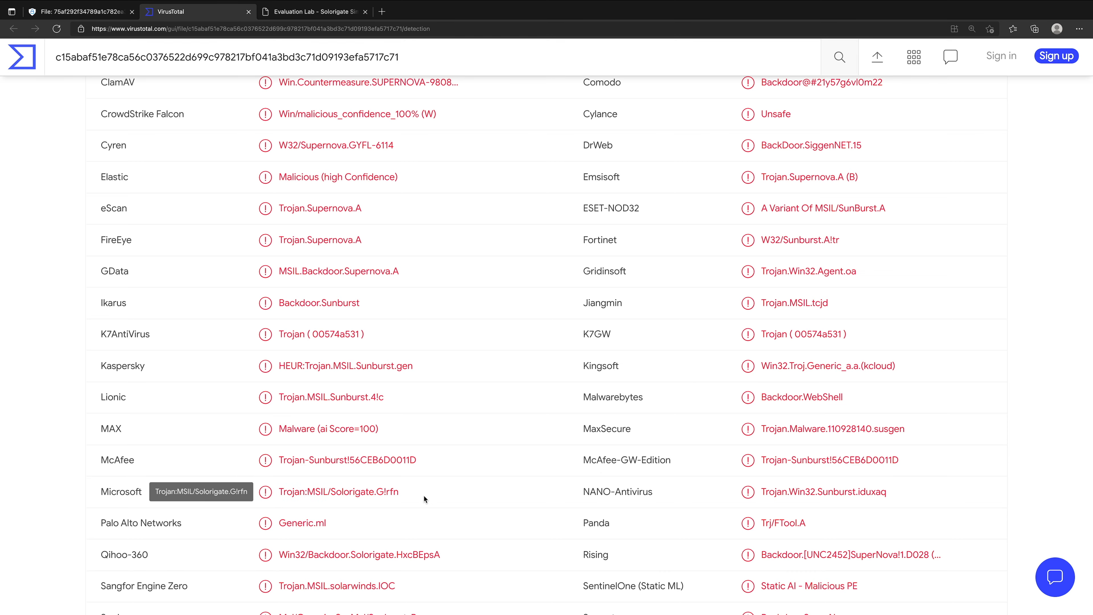
scroll(424, 496, down, 3)
scroll(424, 496, up, 12)
scroll(423, 499, down, 20)
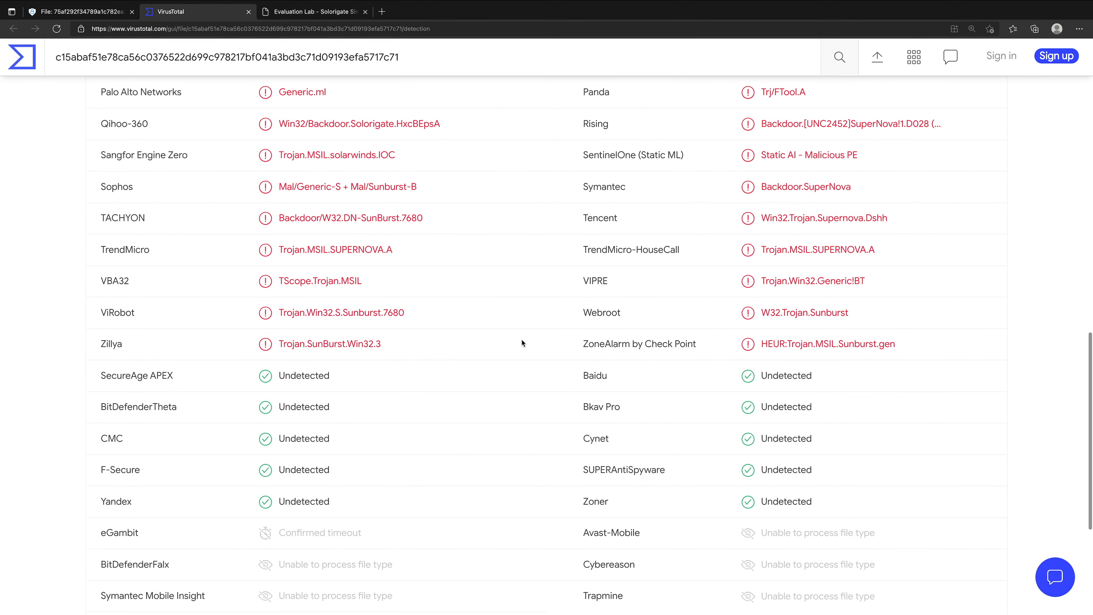
scroll(521, 362, down, 3)
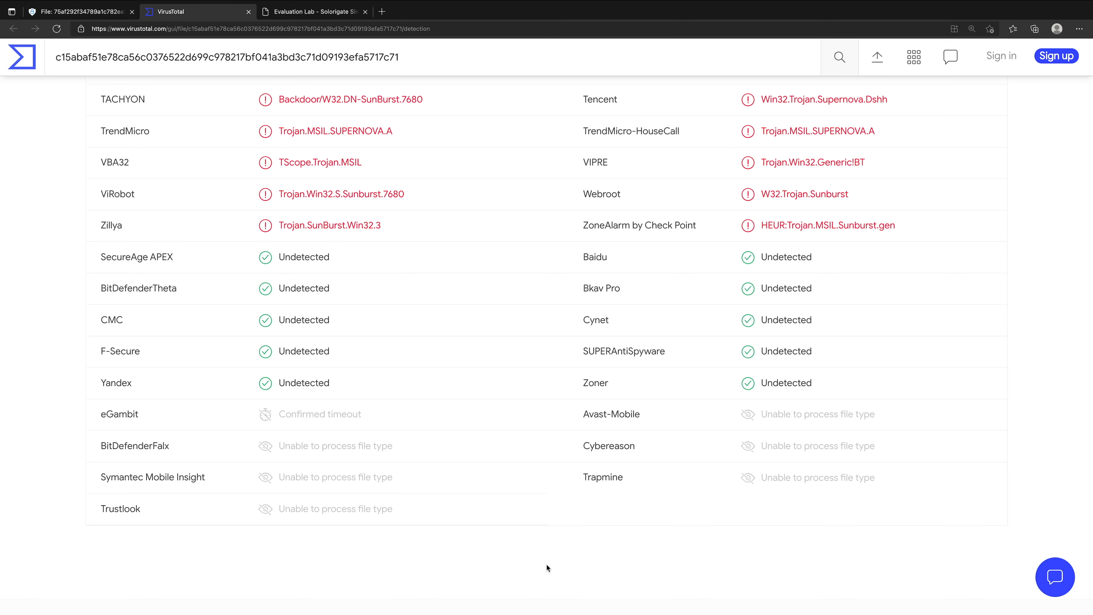
key(Home)
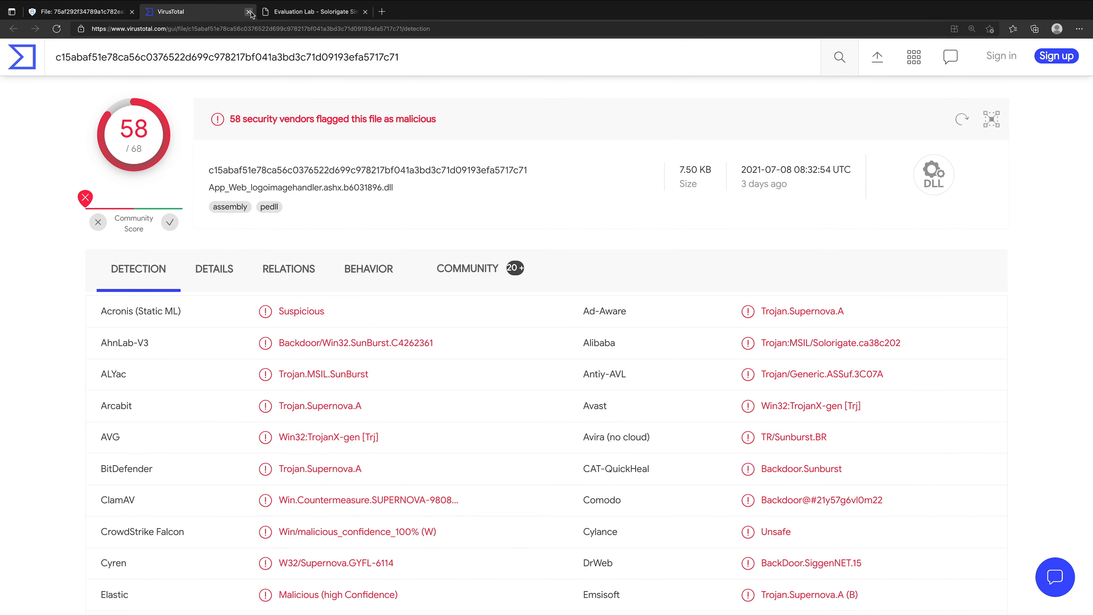
click(248, 11)
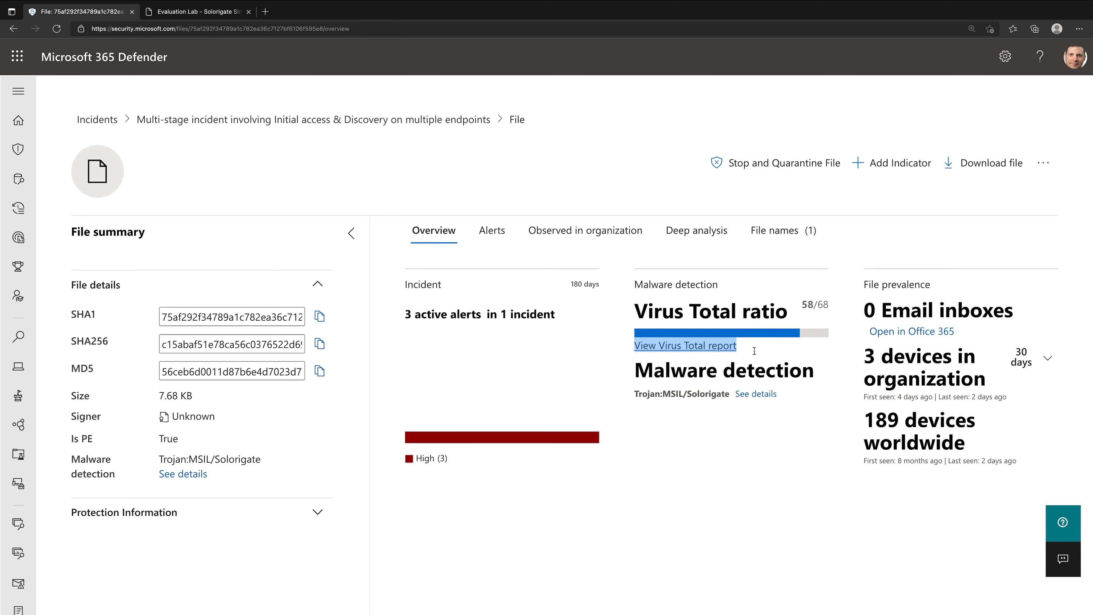
click(641, 392)
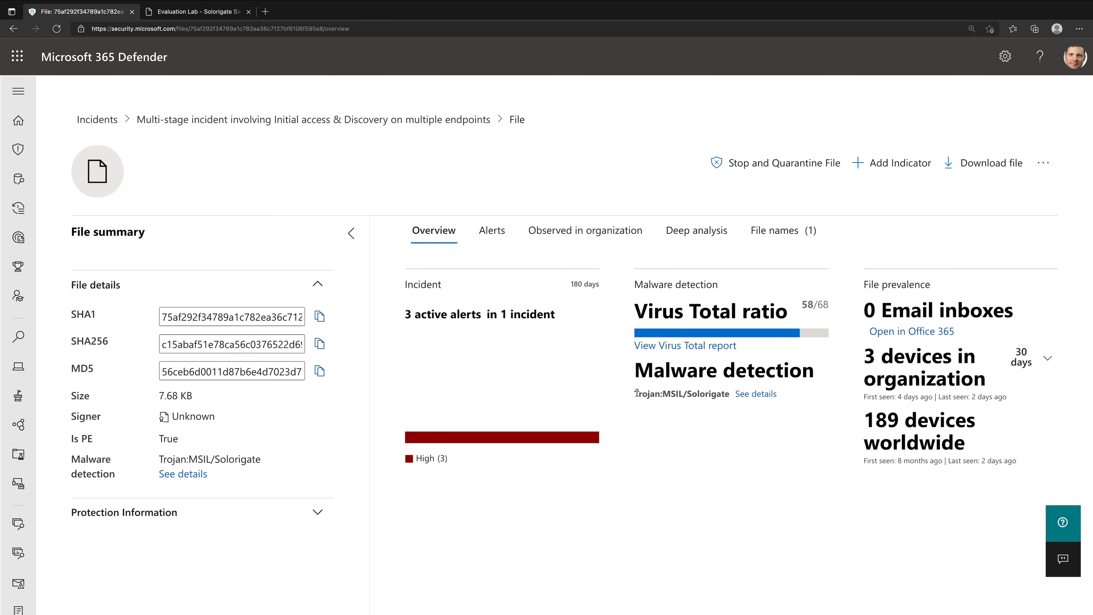
- Check the Trojan:MSIL/Solorigate detection details, and review the file's alerts, organization sightings and observed file names
click(755, 394)
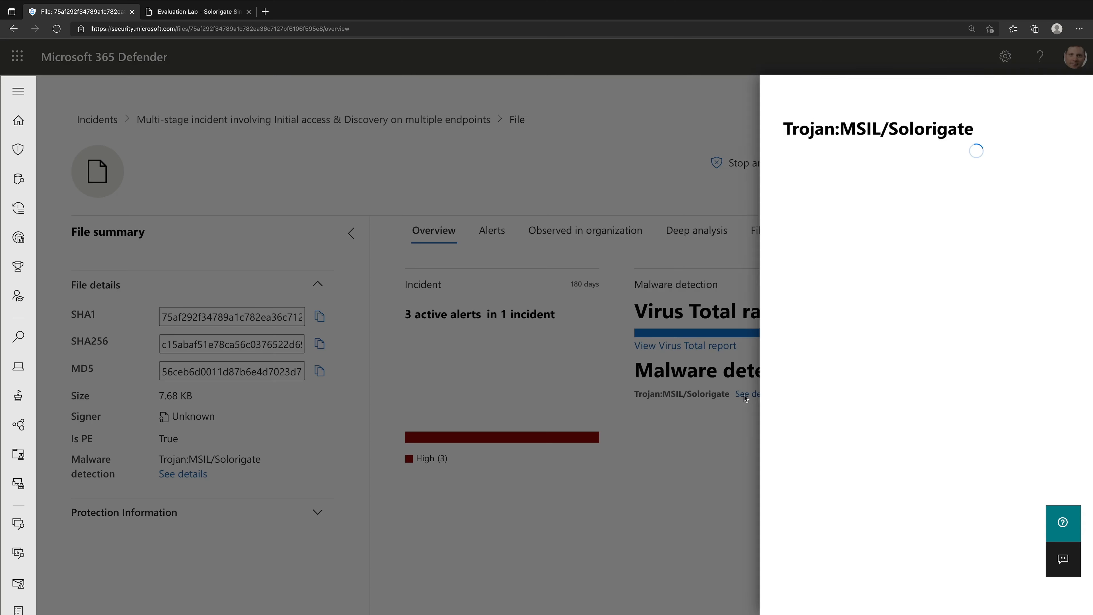
click(1078, 99)
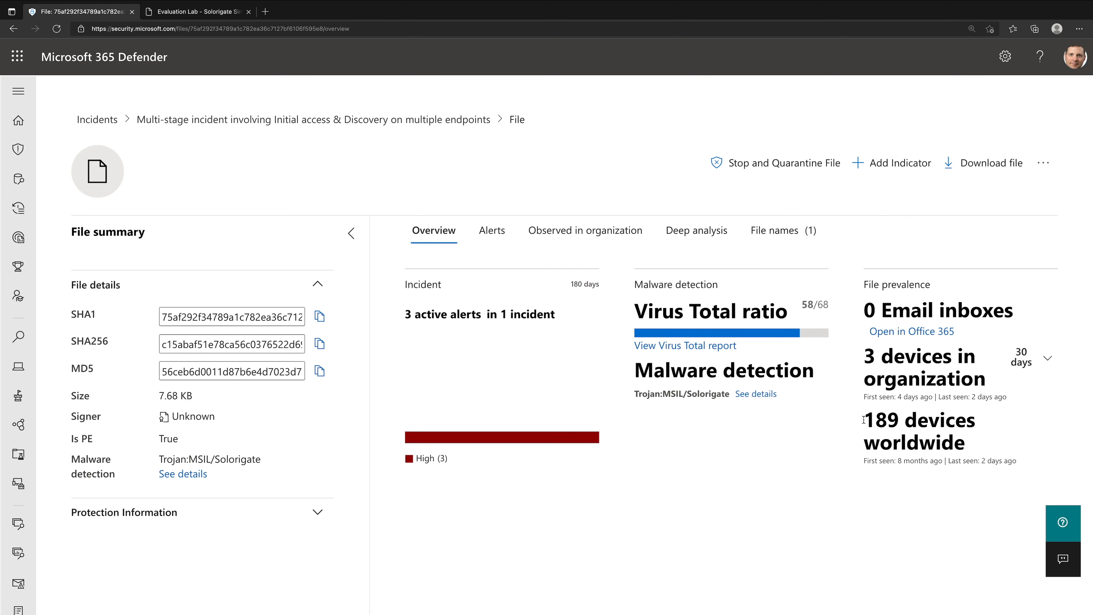
click(491, 232)
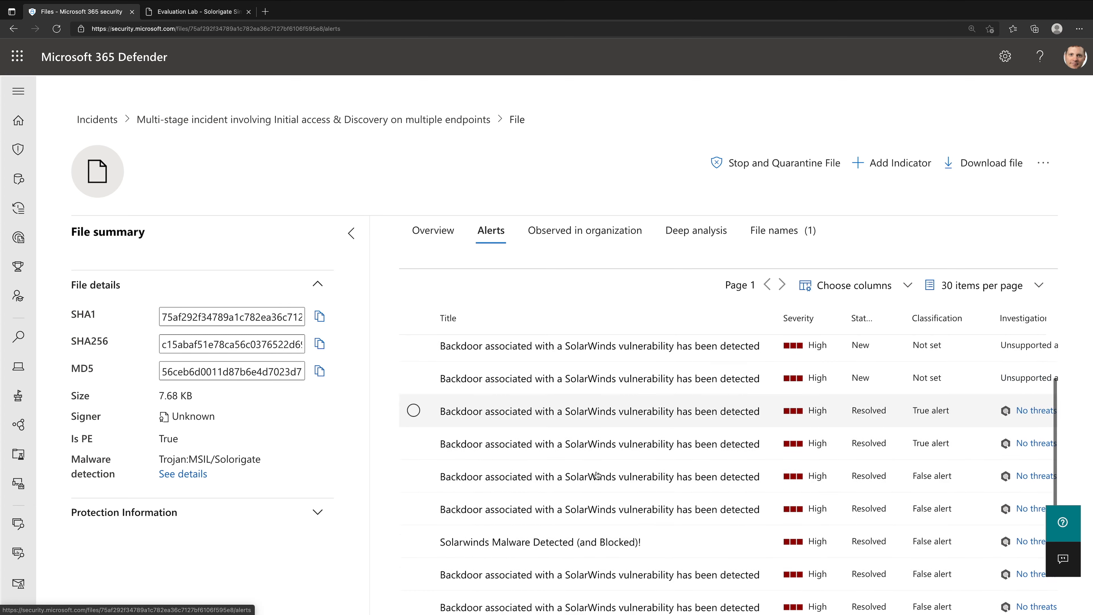
click(579, 234)
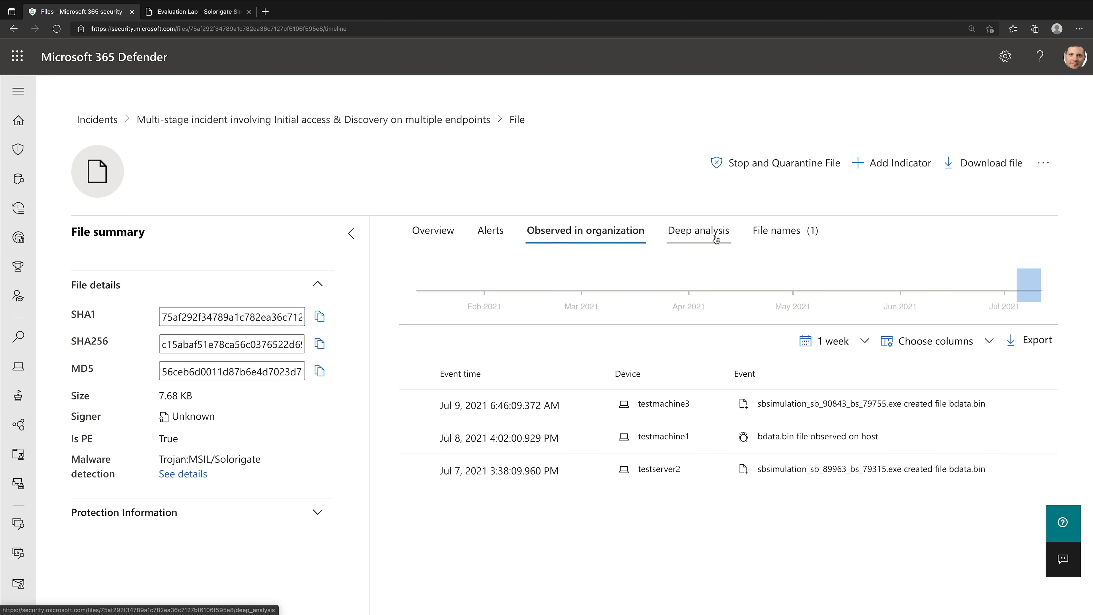
click(760, 236)
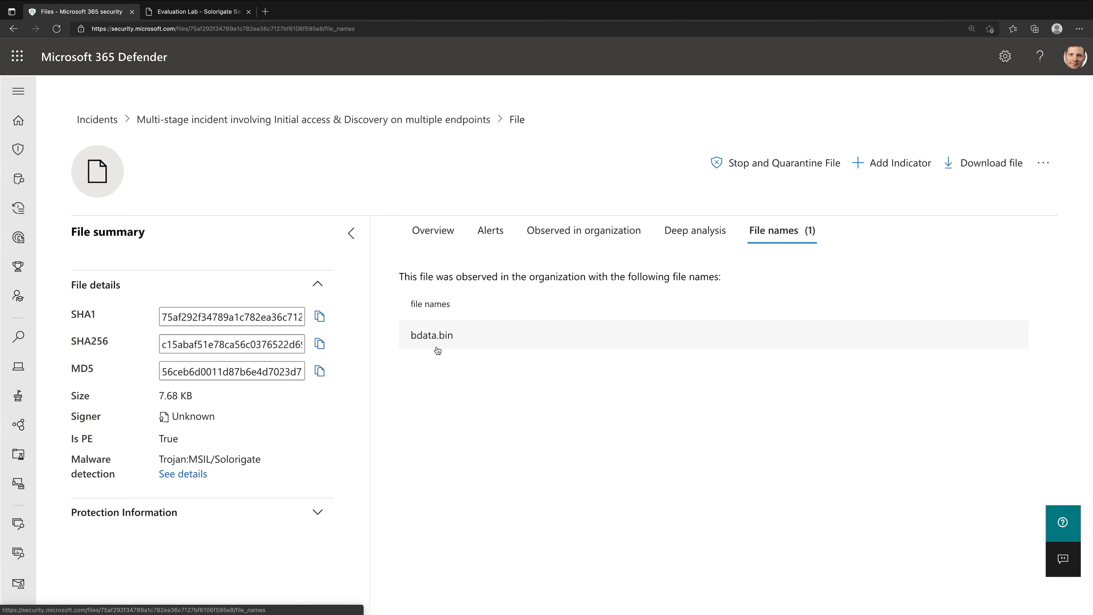
- Open the file's deep analysis results and expand the Environment Awareness and Miscellaneous behaviors, including the File Explorer property checks
click(684, 233)
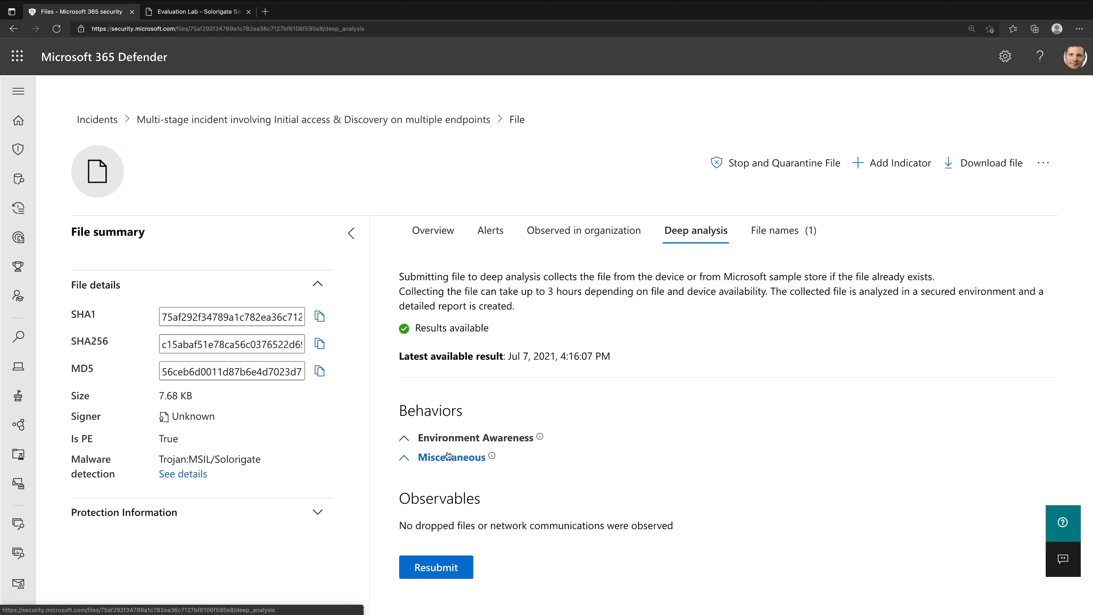
click(404, 437)
click(405, 492)
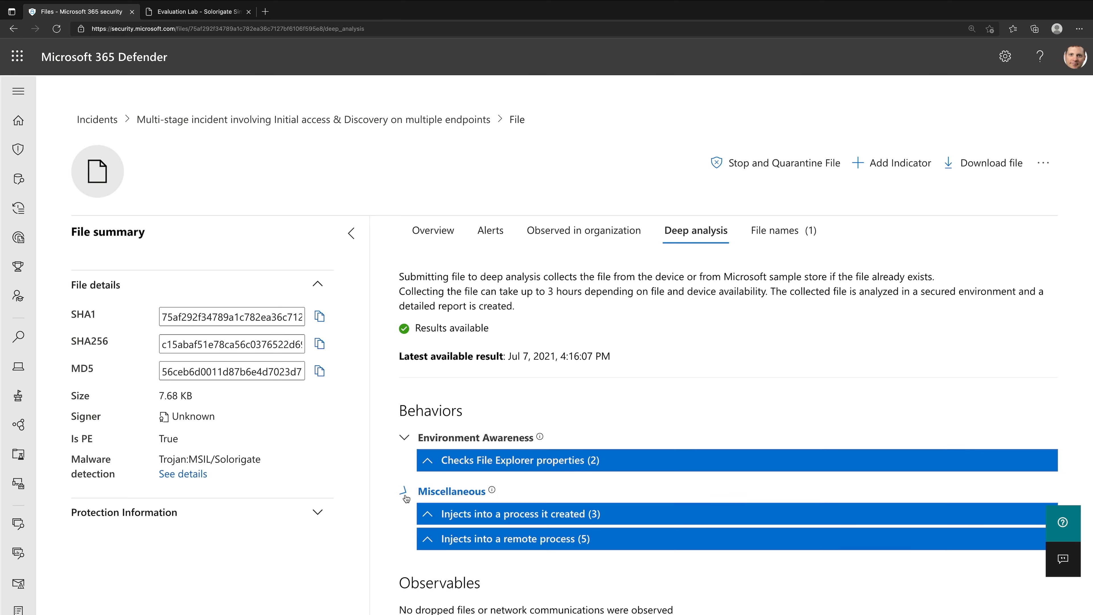
click(432, 460)
scroll(475, 495, down, 3)
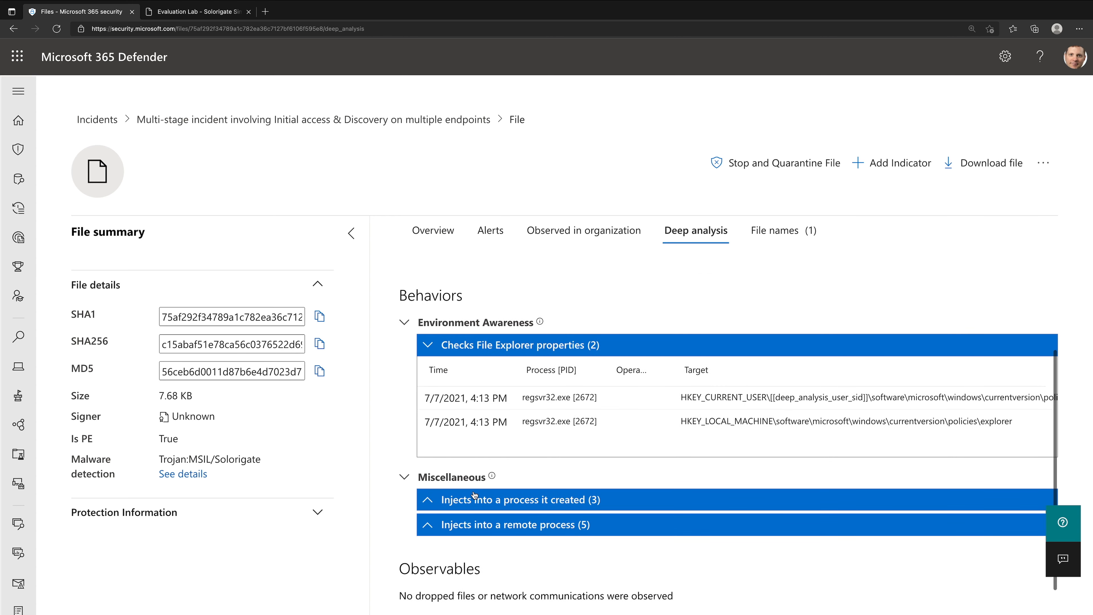
- Expand and examine the events for injecting into a created process and injecting into a remote process
click(475, 495)
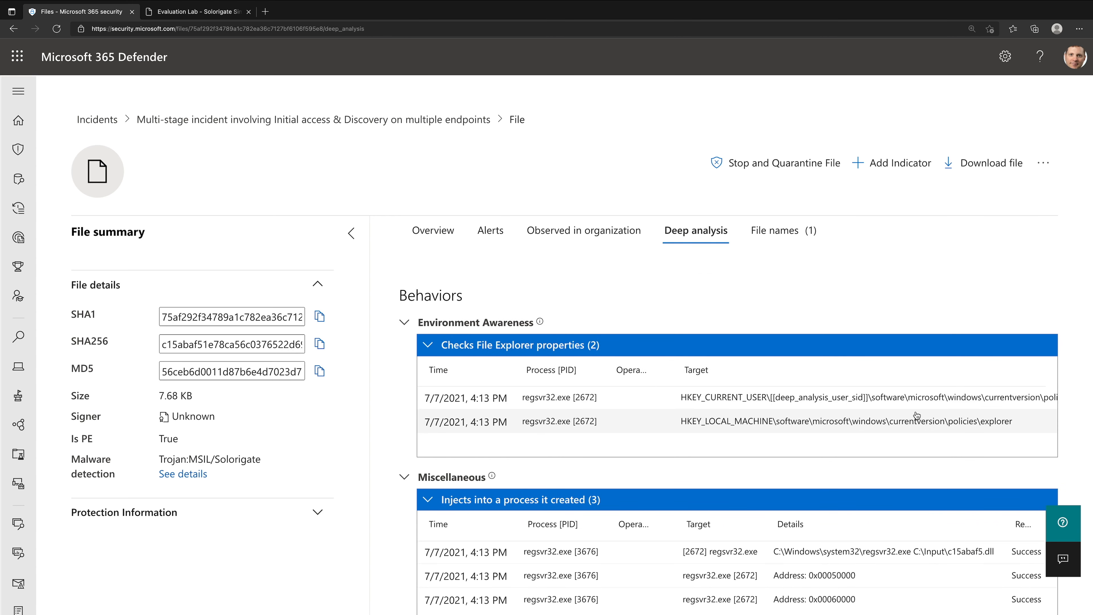
scroll(917, 414, down, 1)
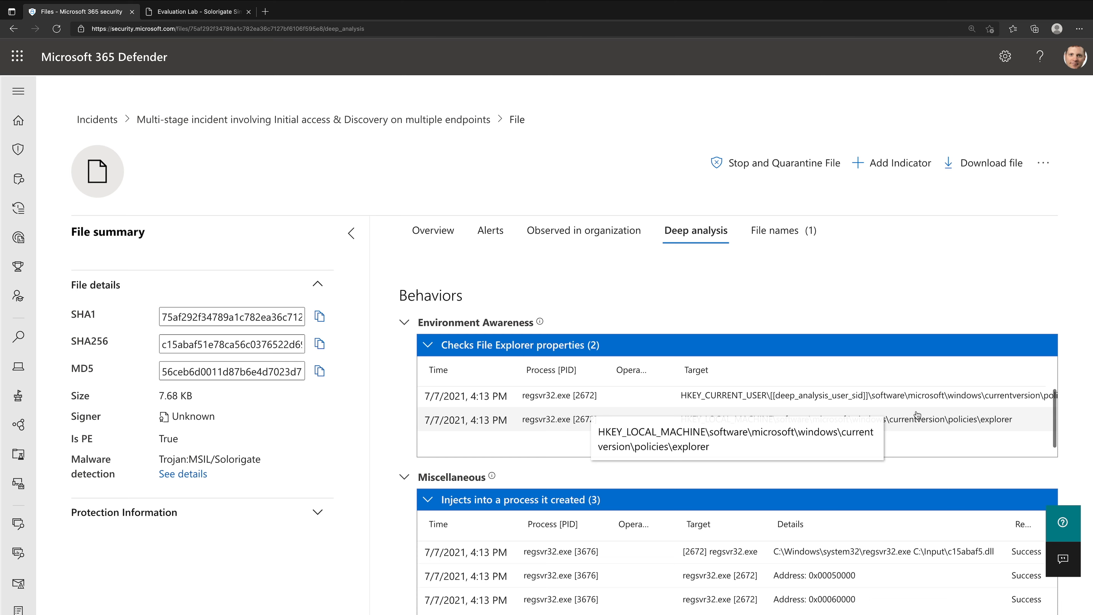
scroll(917, 478, down, 4)
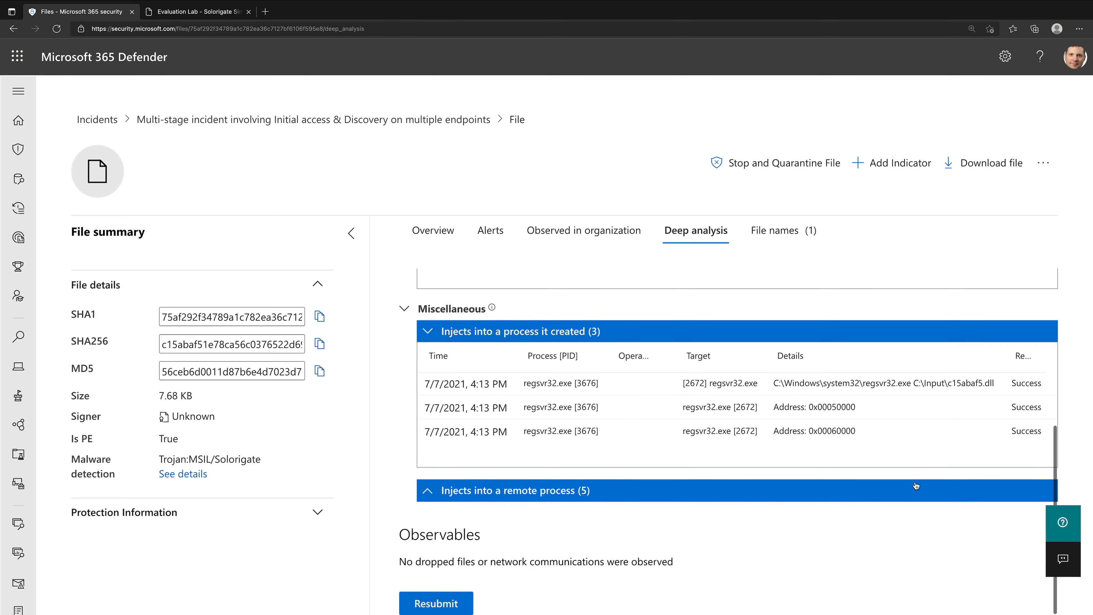
click(916, 490)
scroll(916, 486, down, 4)
scroll(916, 485, up, 2)
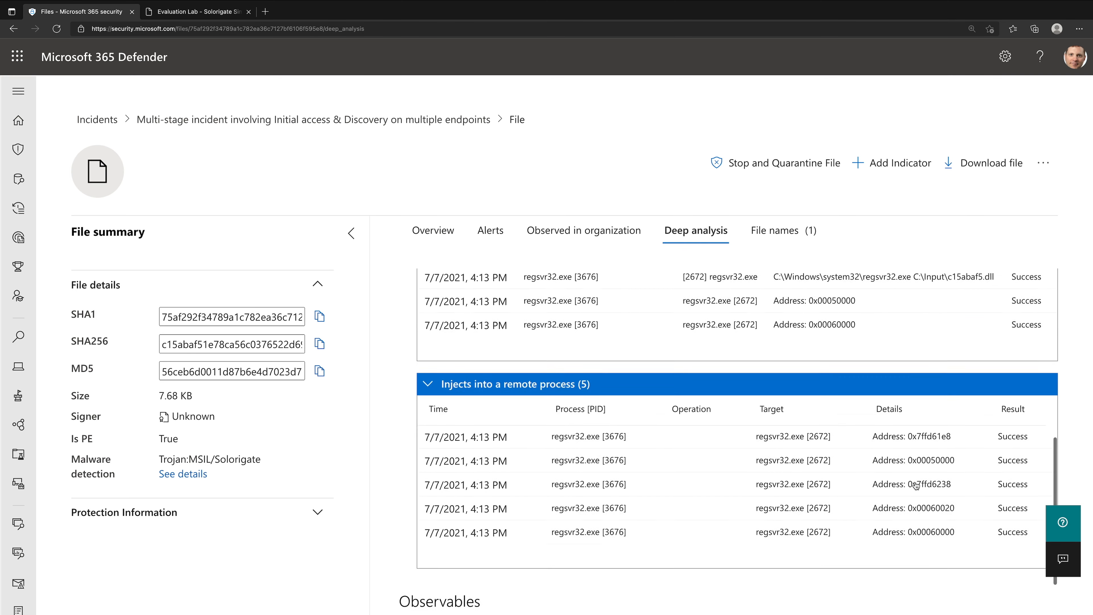
scroll(916, 486, up, 8)
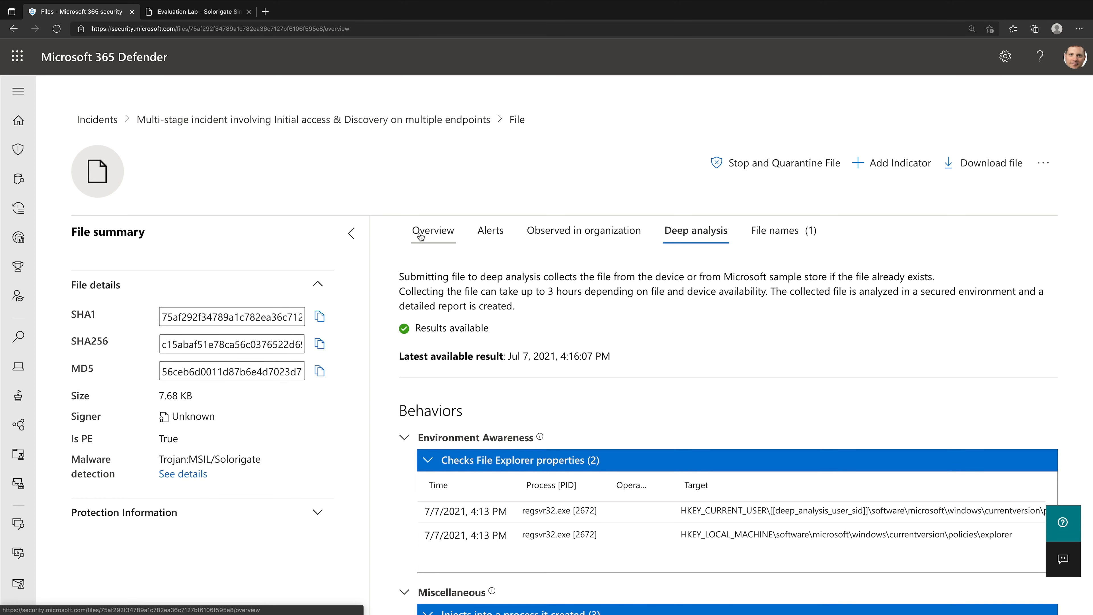
- From the file overview, stop and quarantine the file with the comment "Demo"
click(433, 232)
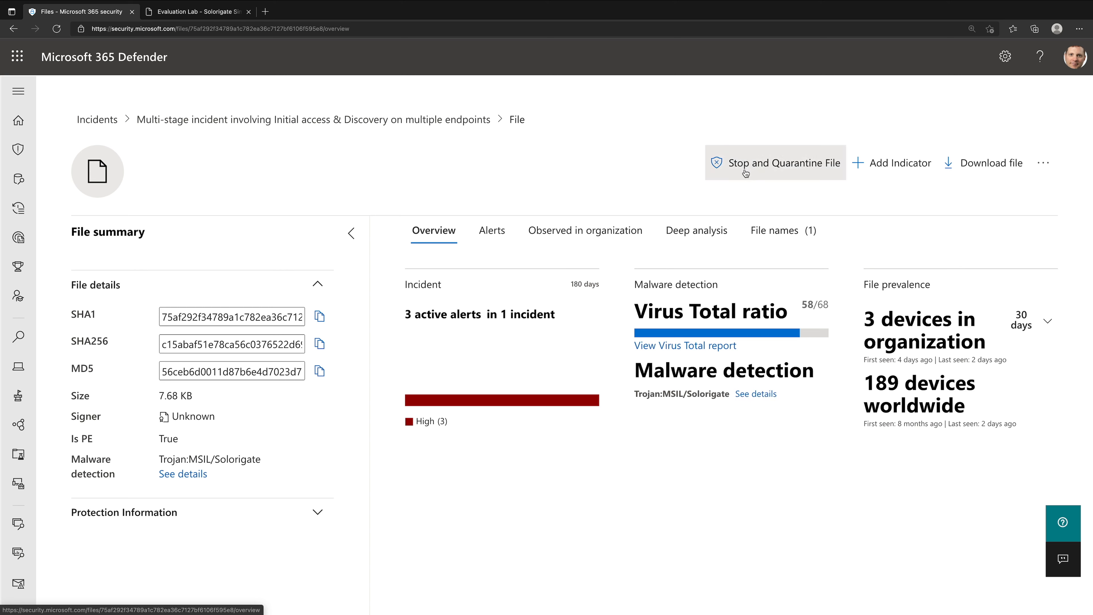
click(811, 171)
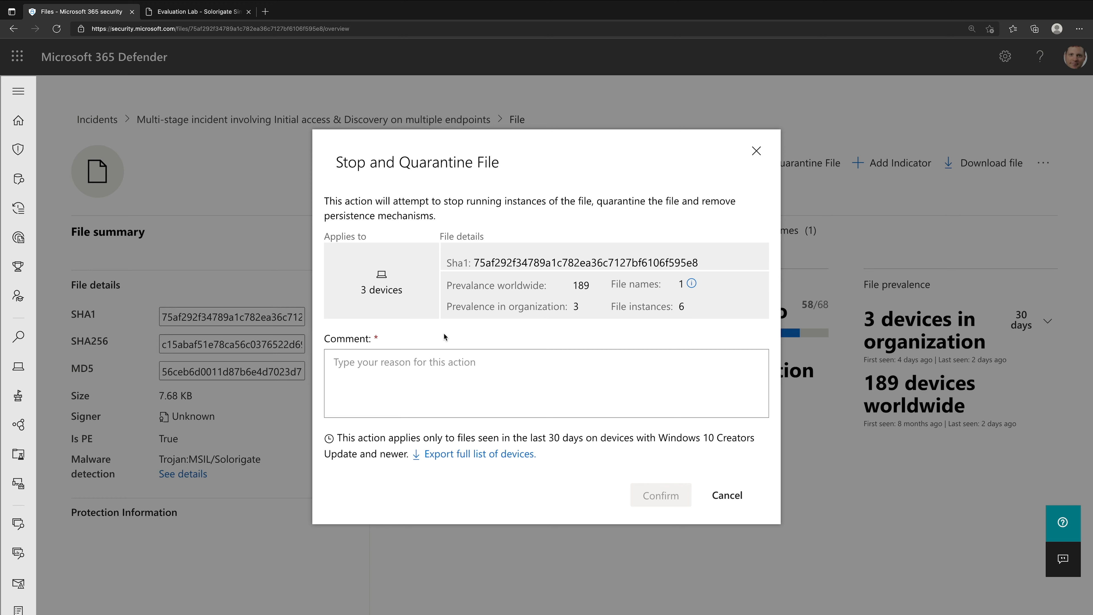
click(432, 380)
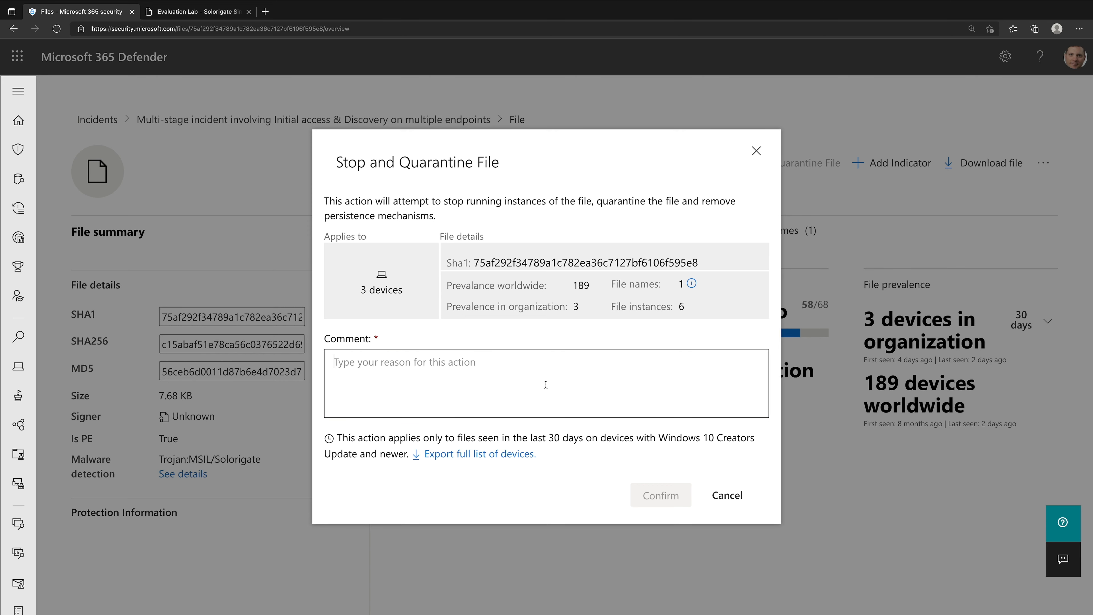
text(Demo)
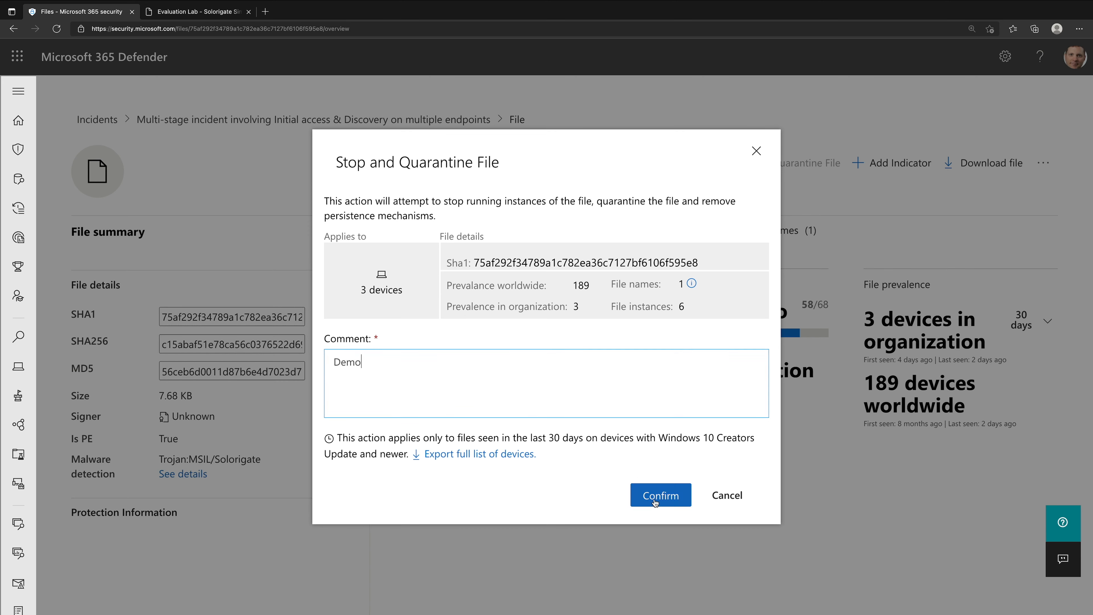
click(655, 501)
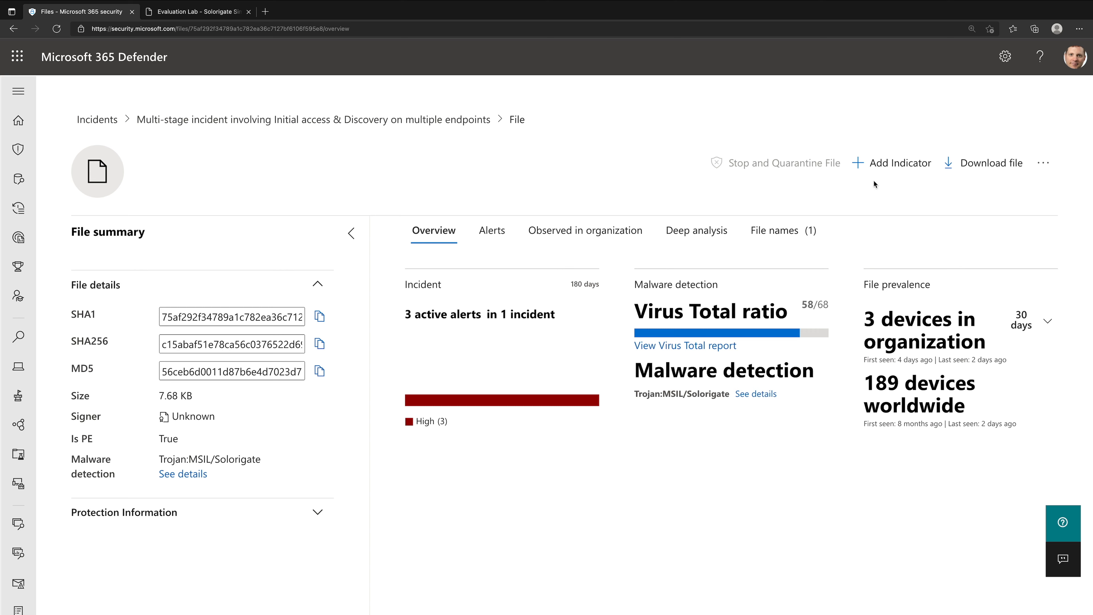
- Begin a never-expiring file hash indicator with the Alert and block action and the alert title "SUNBURST Malware Detected!"
click(876, 166)
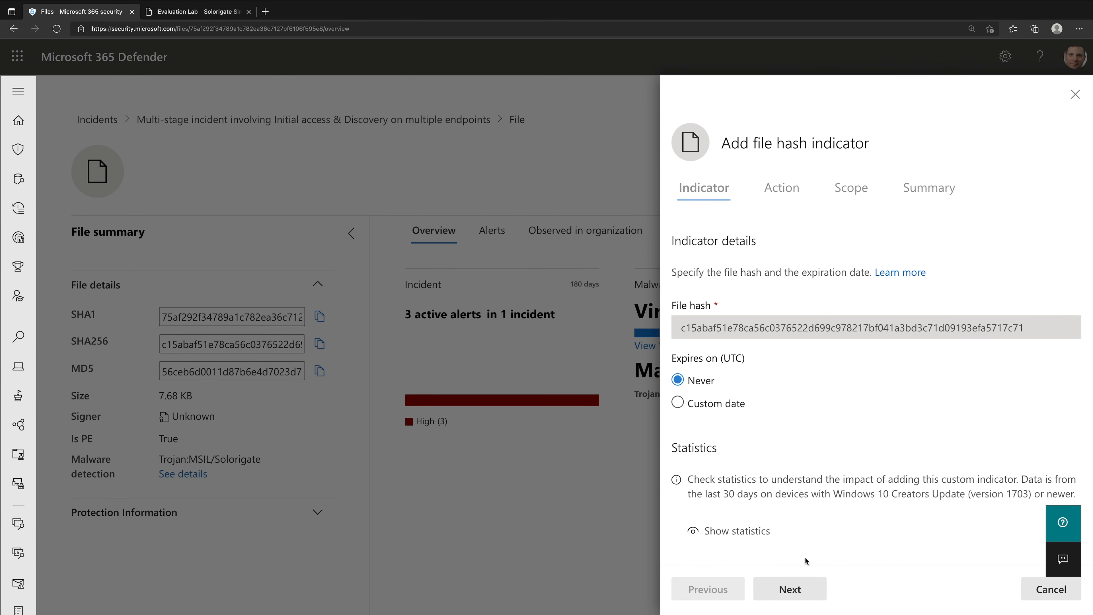
click(796, 590)
click(805, 590)
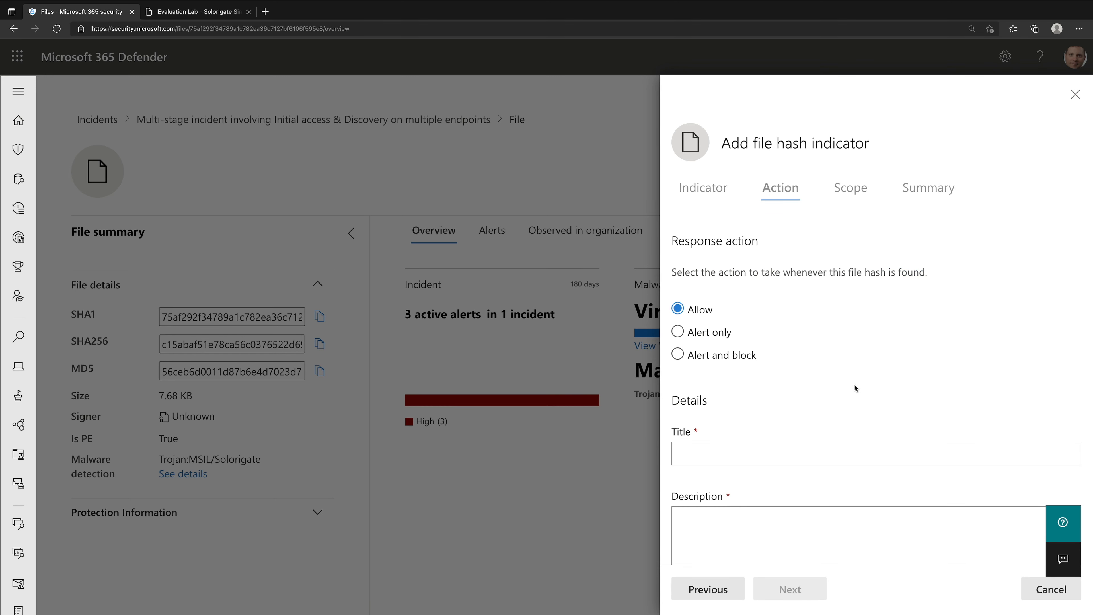
click(731, 363)
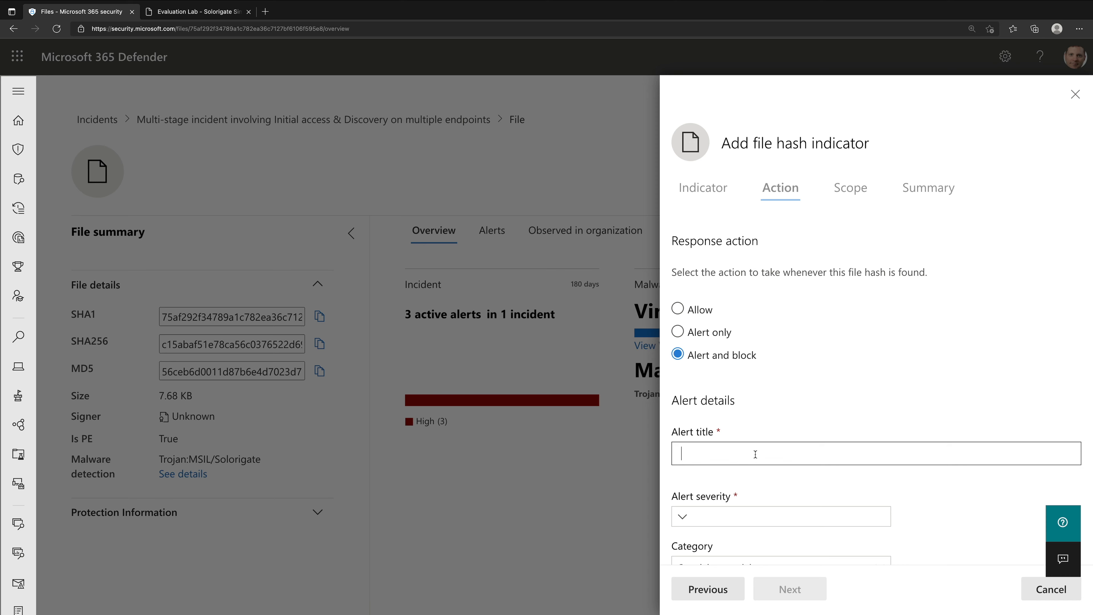
text(SUNBURST Malware Detected!)
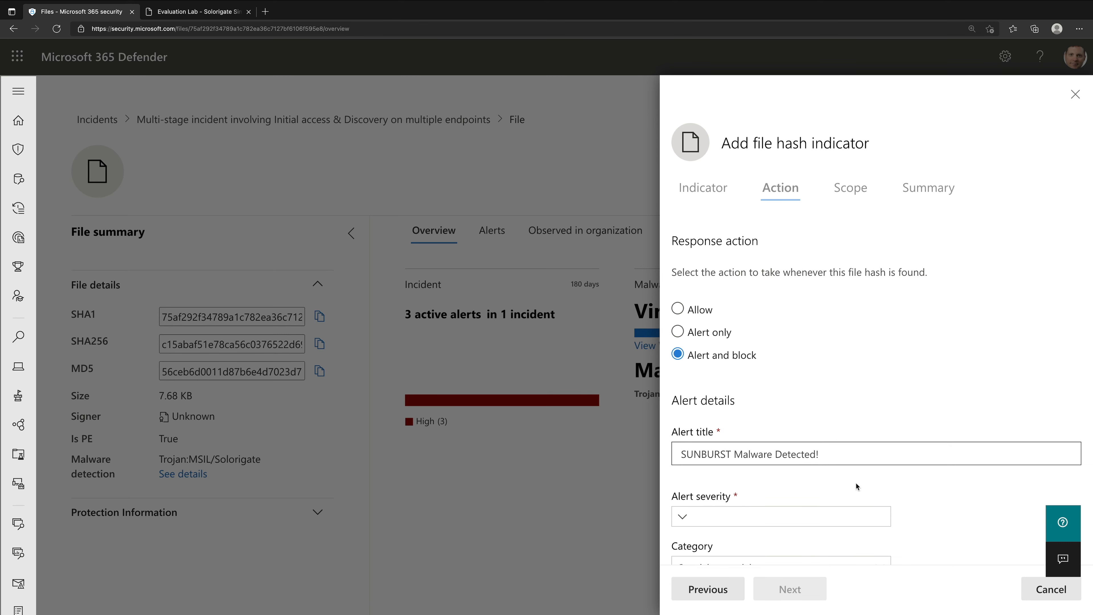
- Set the indicator's alert severity to High and its category to Malware
click(823, 516)
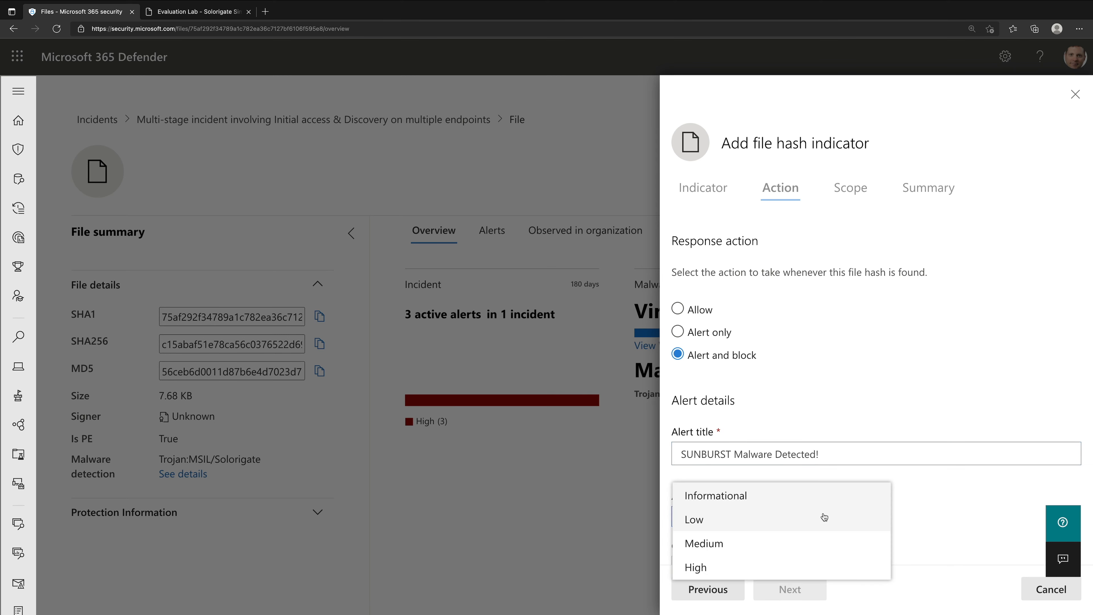
click(767, 566)
scroll(880, 528, down, 3)
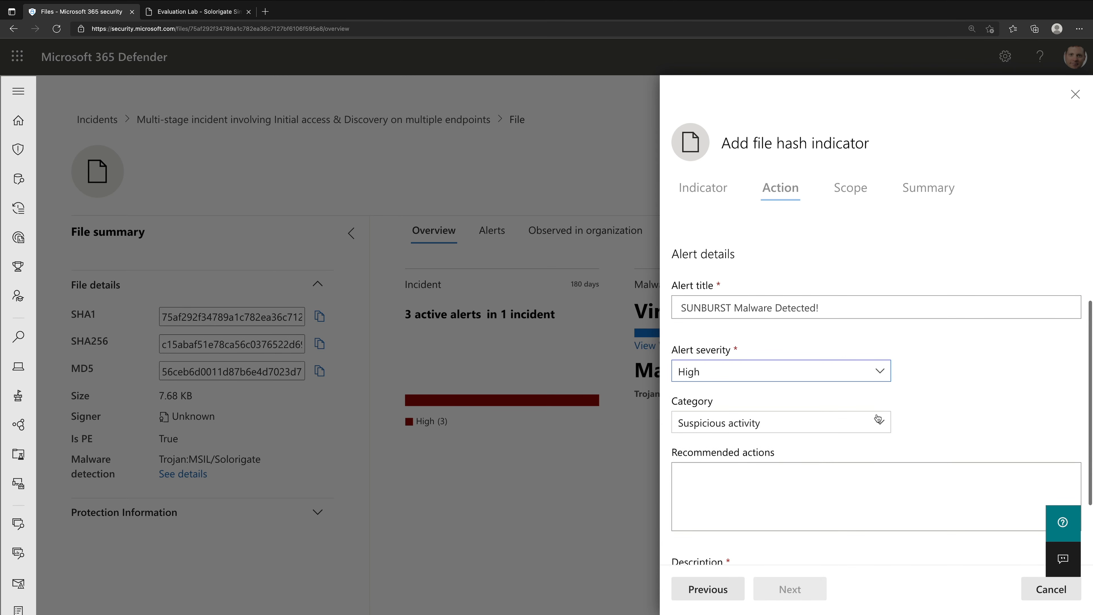
click(876, 426)
click(866, 446)
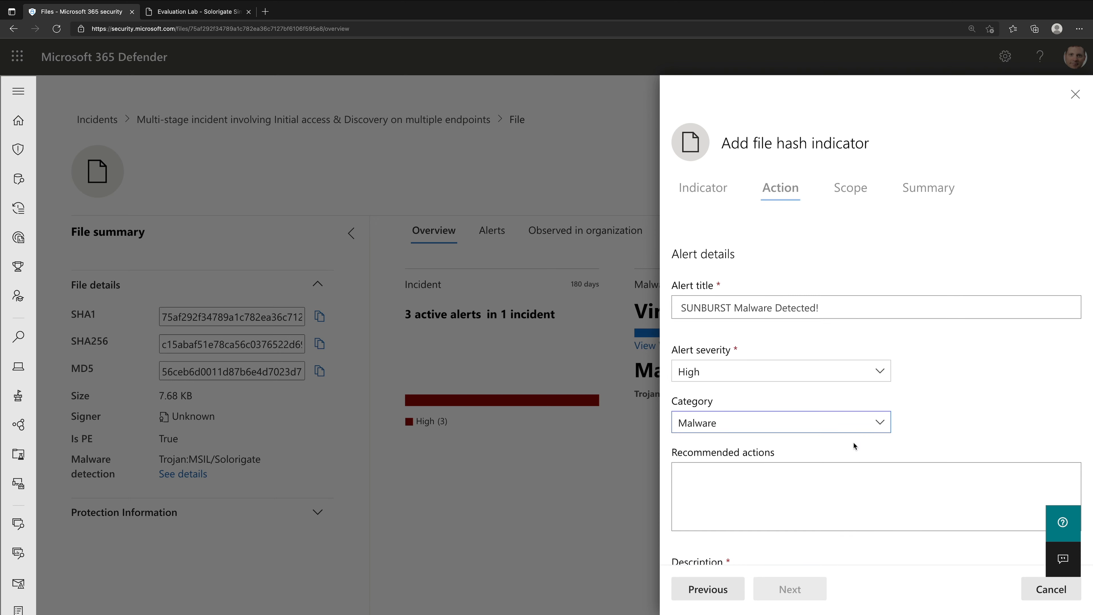
- Enter "Demo" as the indicator's alert description
scroll(993, 455, down, 2)
click(870, 518)
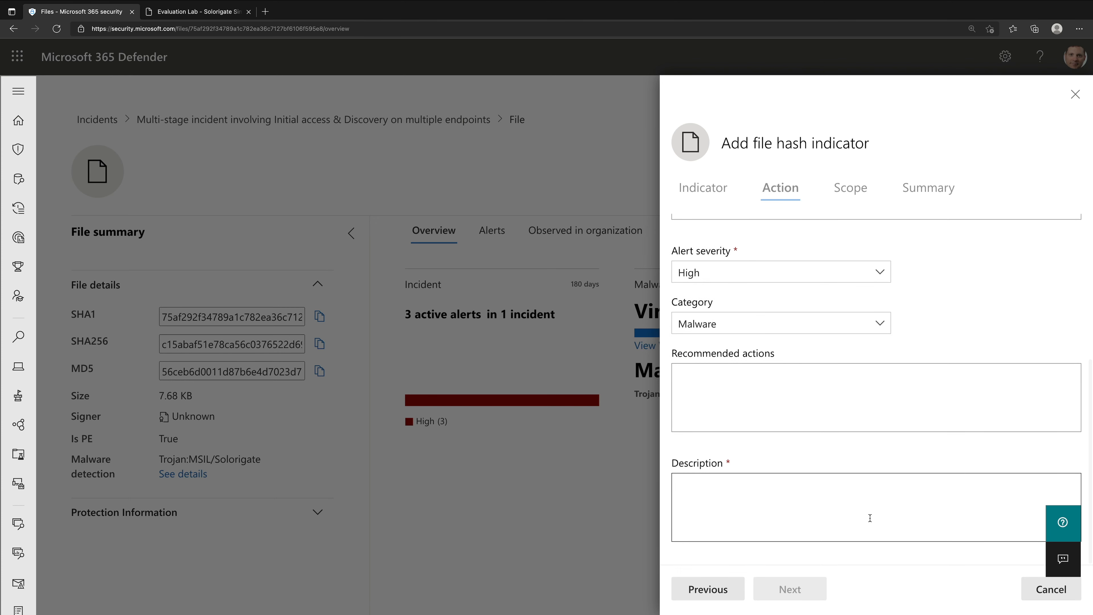
text(Sunbu)
key(BackSpace)
key(BackSpace)
key(BackSpace)
key(BackSpace)
key(BackSpace)
text(Demo)
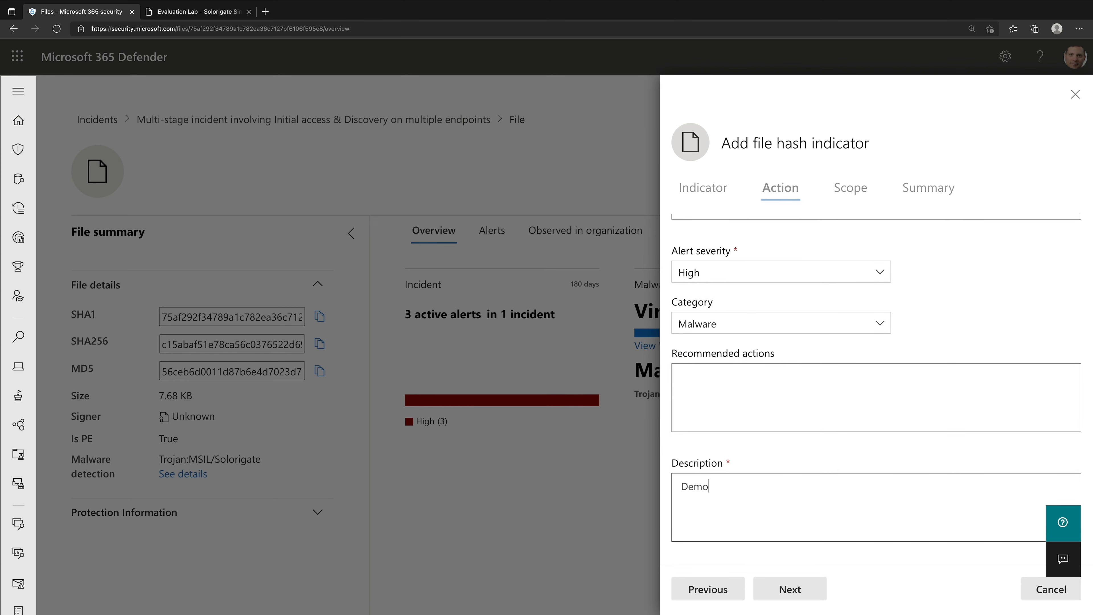
- Keep the indicator's scope at all devices in the organization and save the indicator
click(805, 585)
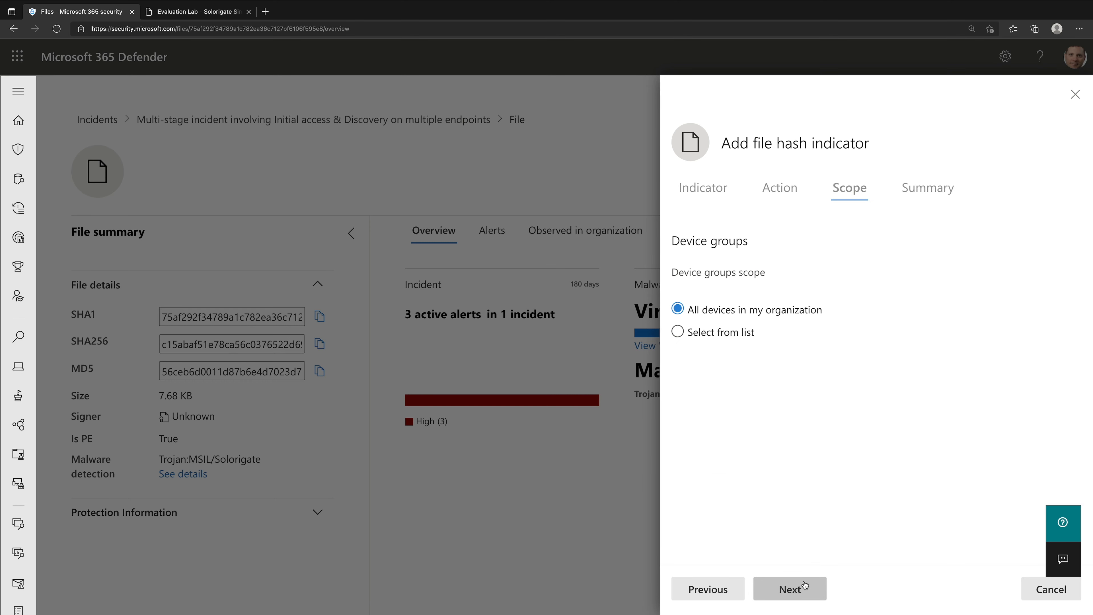
click(814, 588)
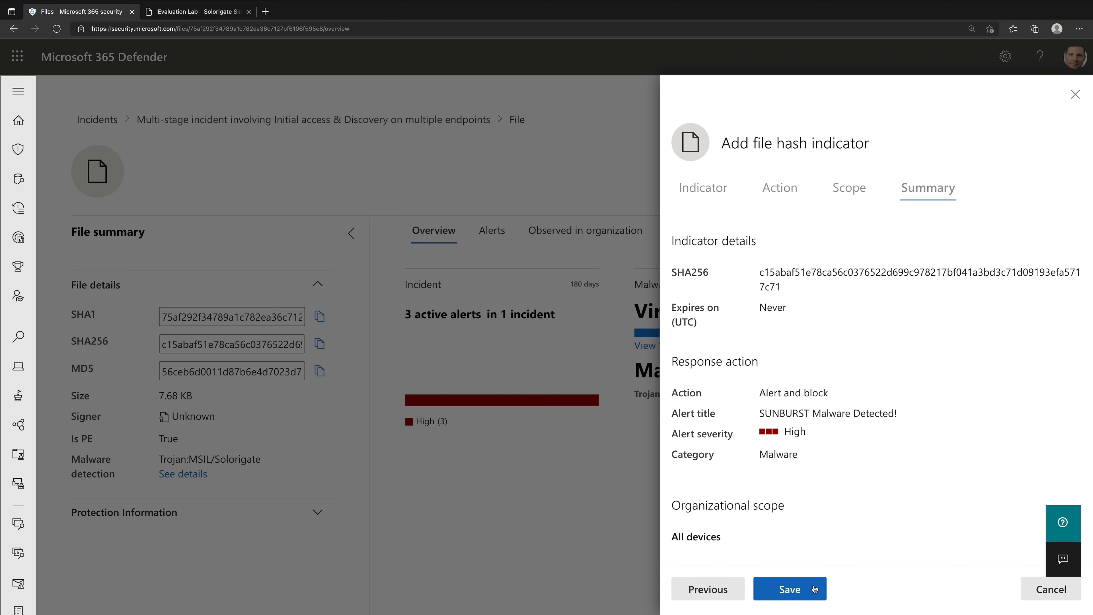
click(814, 589)
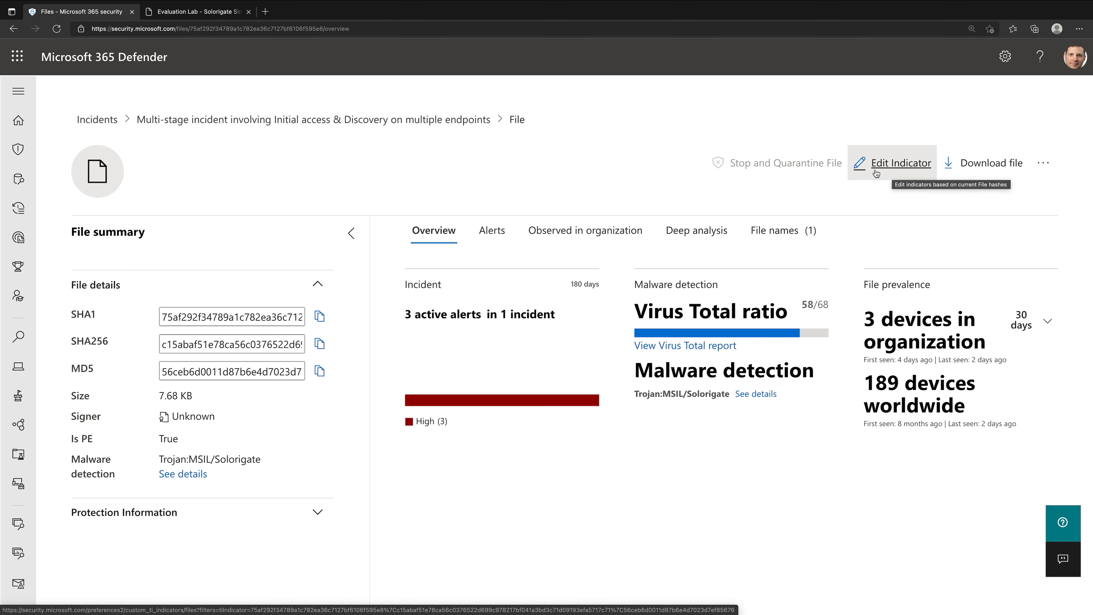
- Open the portal's Settings page in a new browser tab and go to the Endpoints settings
click(18, 91)
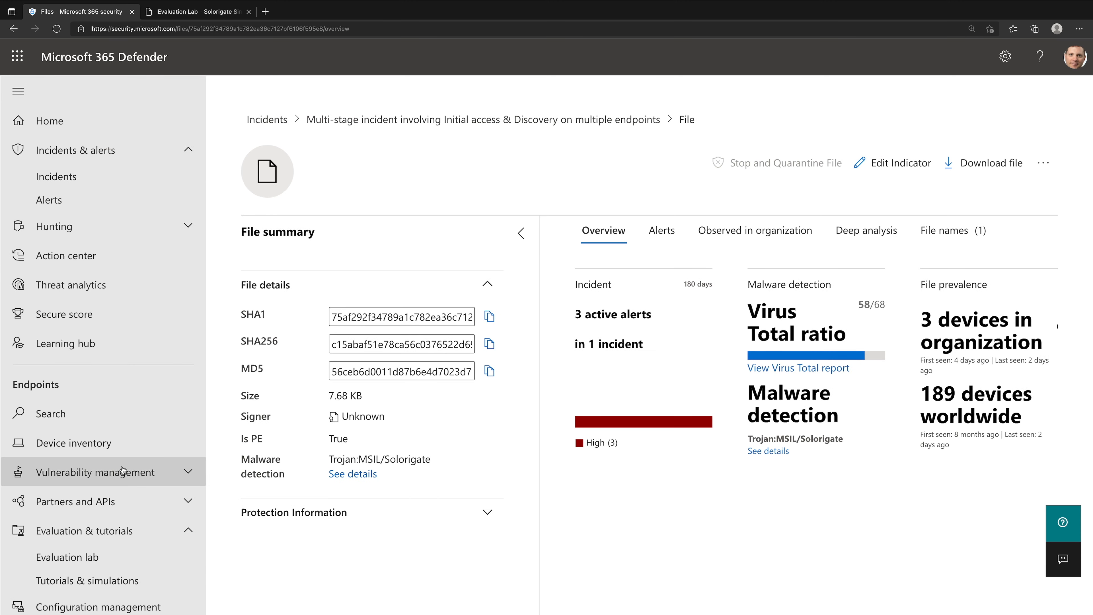
scroll(123, 470, down, 10)
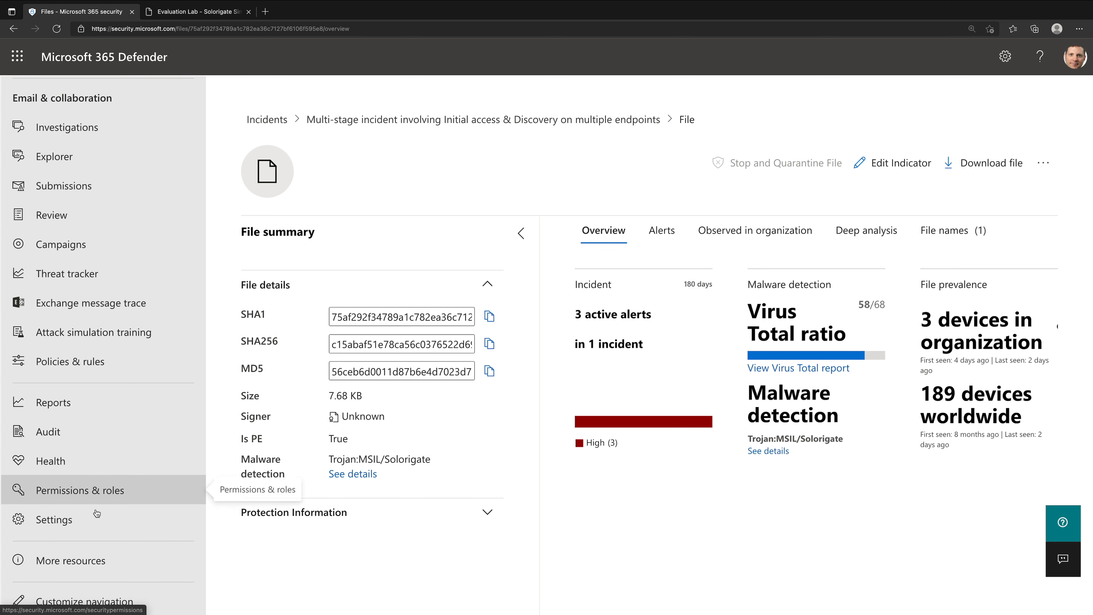
right_click(95, 523)
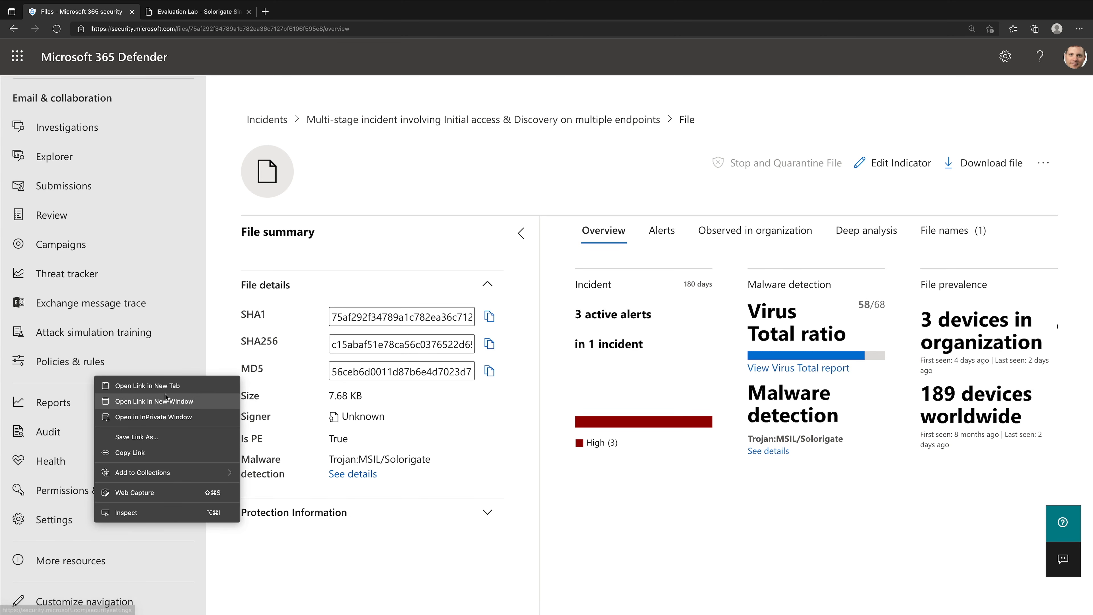
click(142, 385)
click(231, 19)
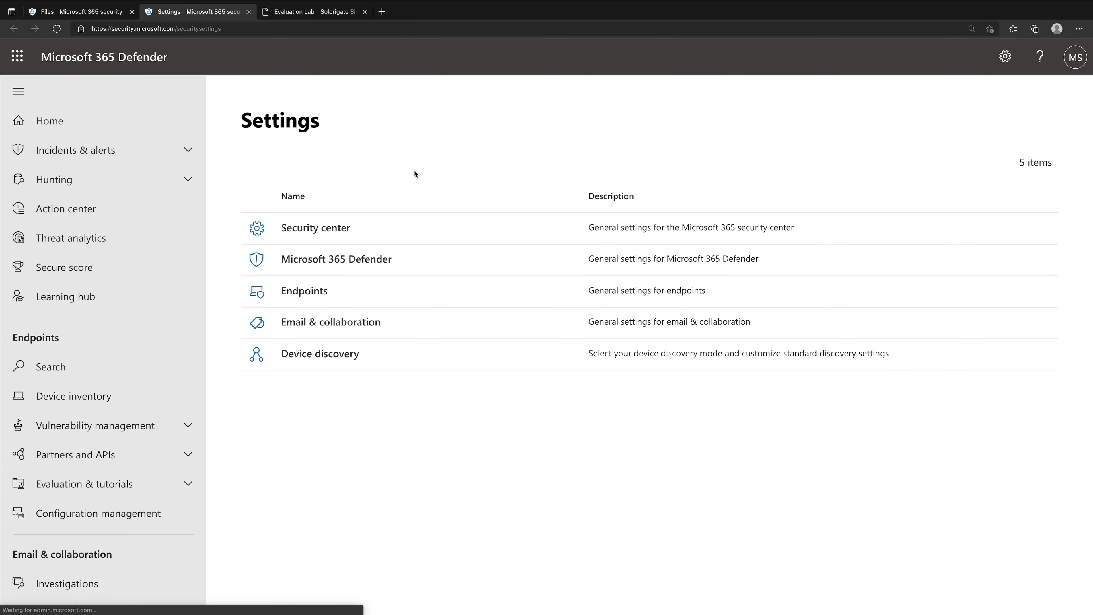
click(335, 272)
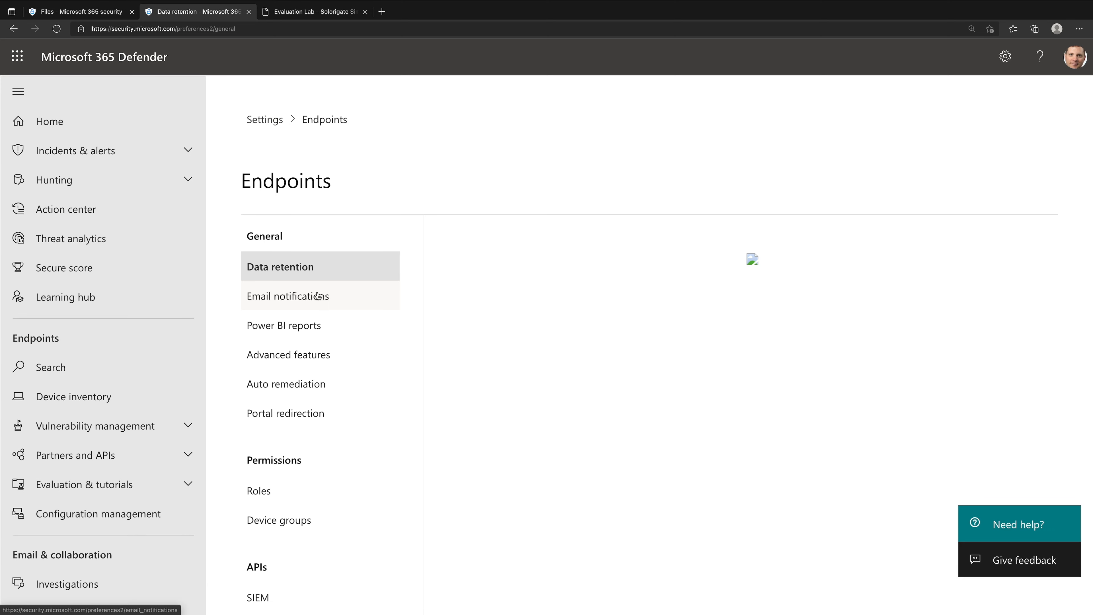
- Check the file hash indicators in the Endpoints settings and close the settings browser tab
scroll(318, 295, down, 5)
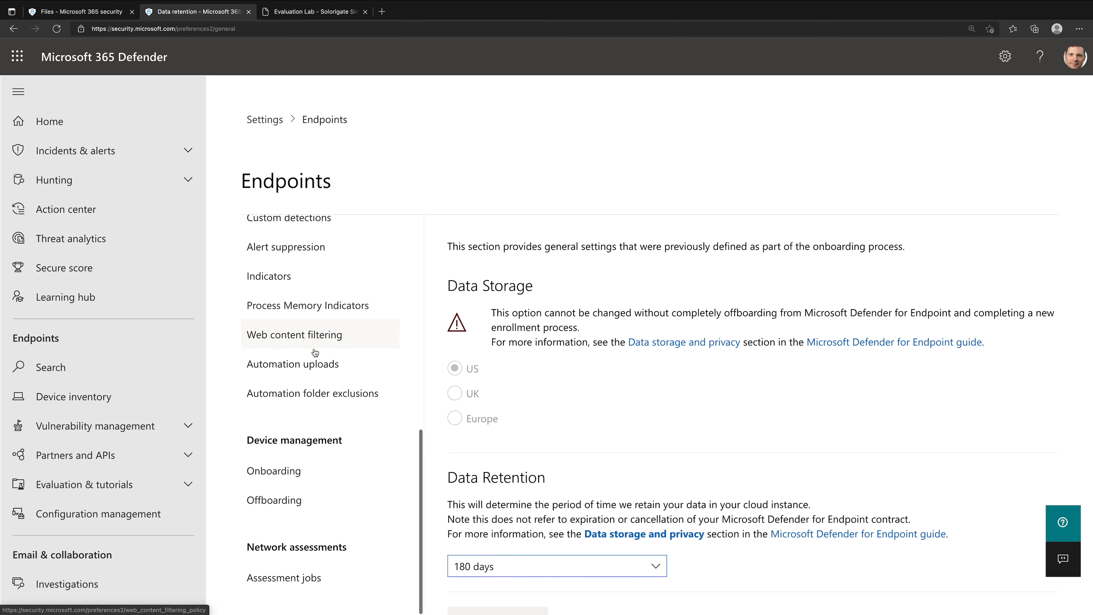
click(294, 275)
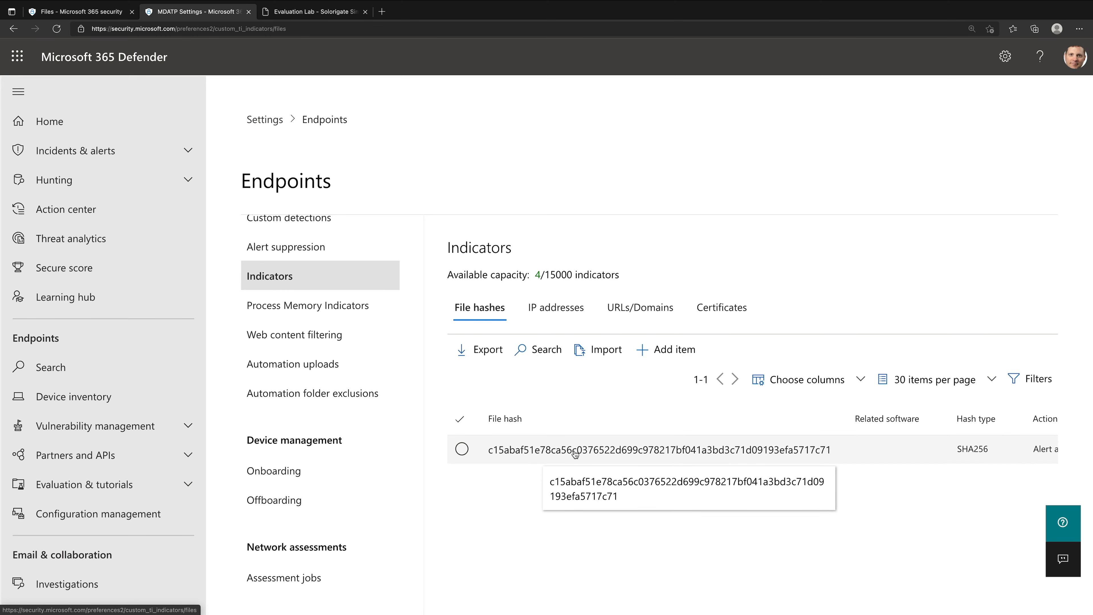
click(248, 12)
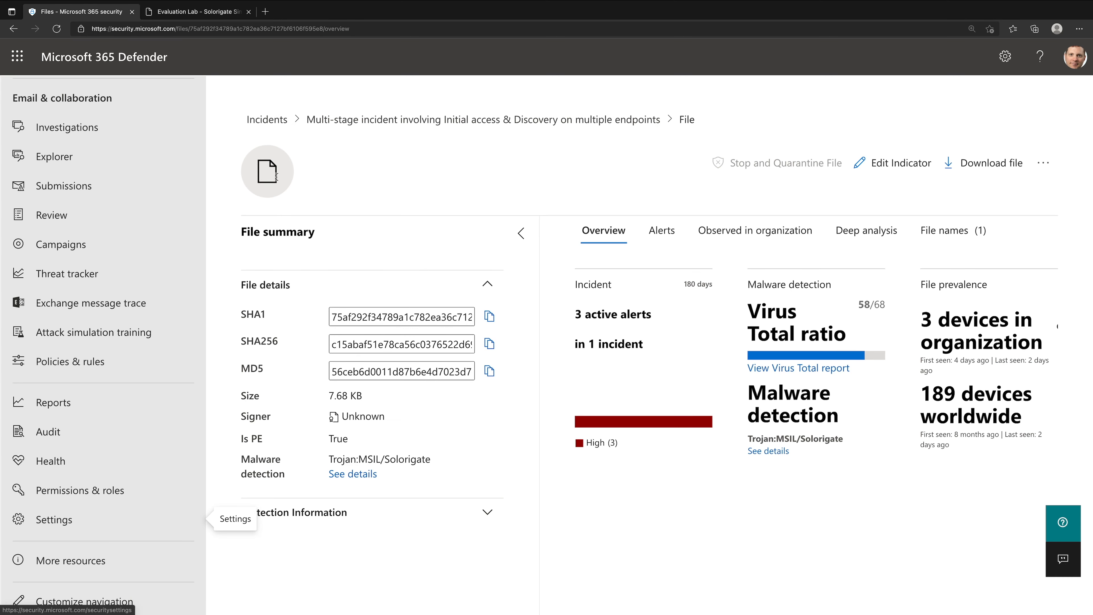
- Return to the multi-stage incident and review the files listed in its evidence and response
click(406, 119)
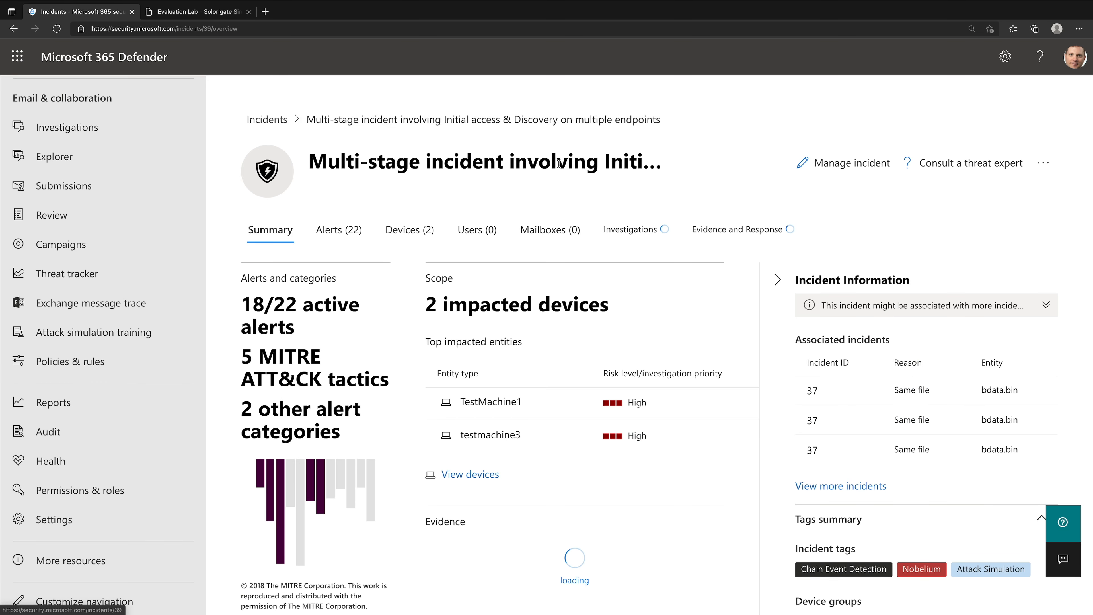
click(723, 222)
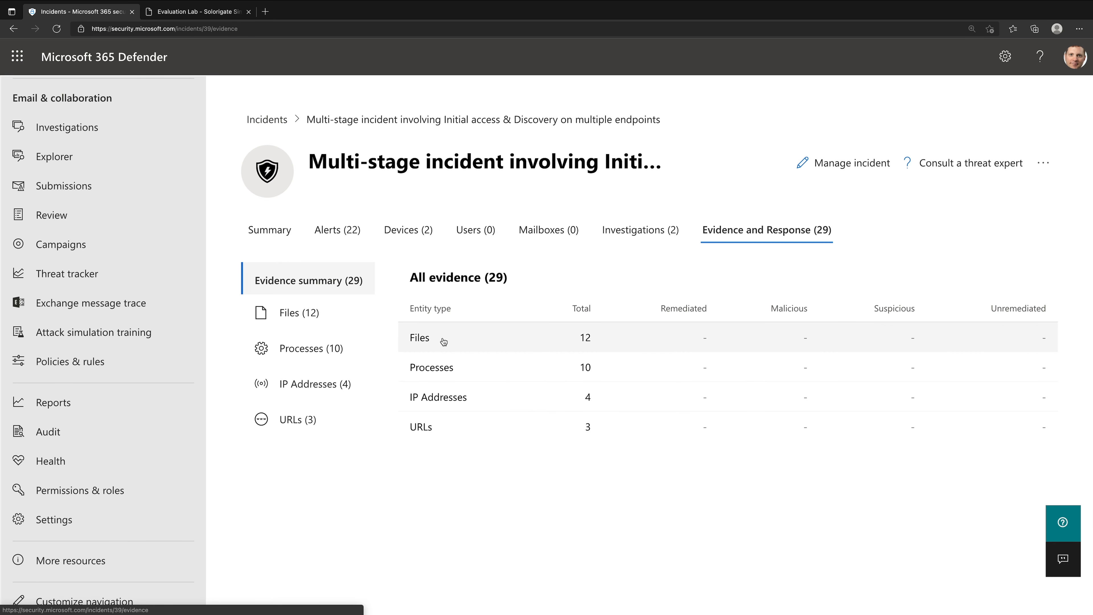
click(431, 341)
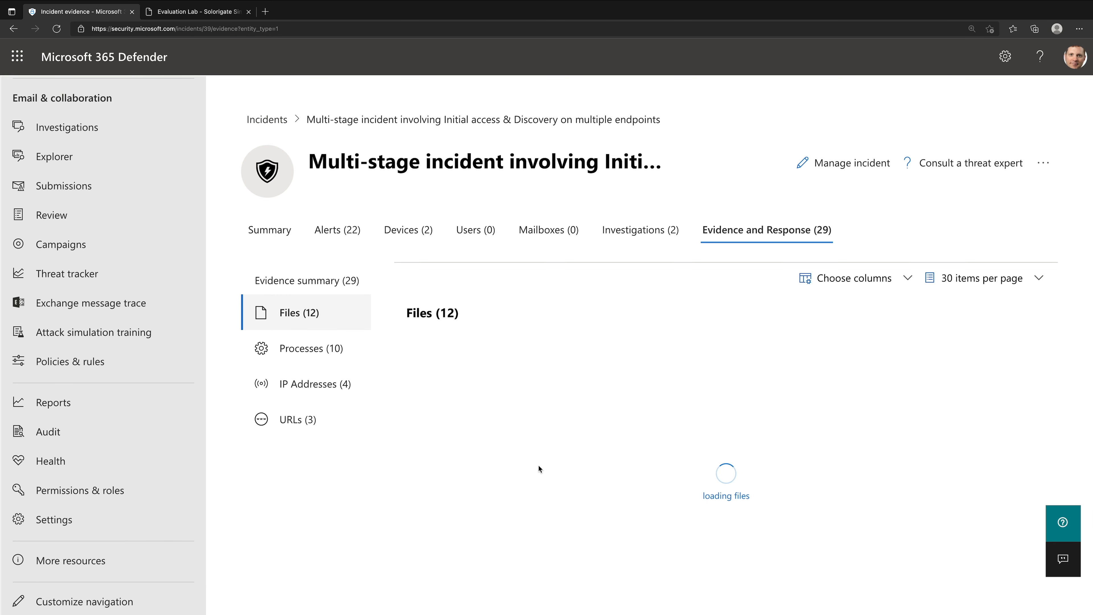
scroll(539, 467, down, 2)
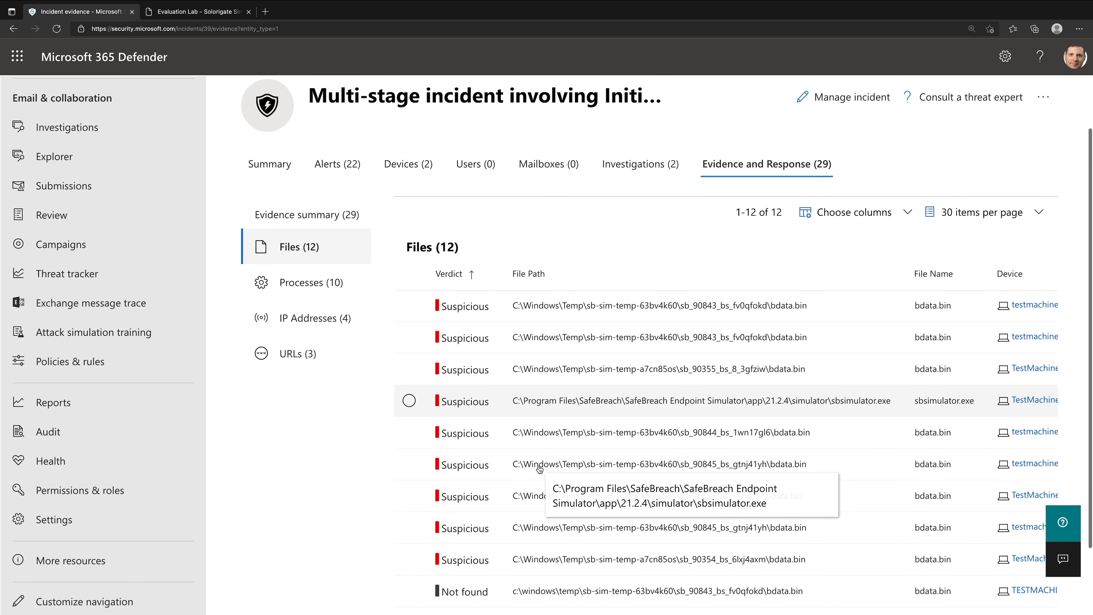
scroll(539, 468, down, 1)
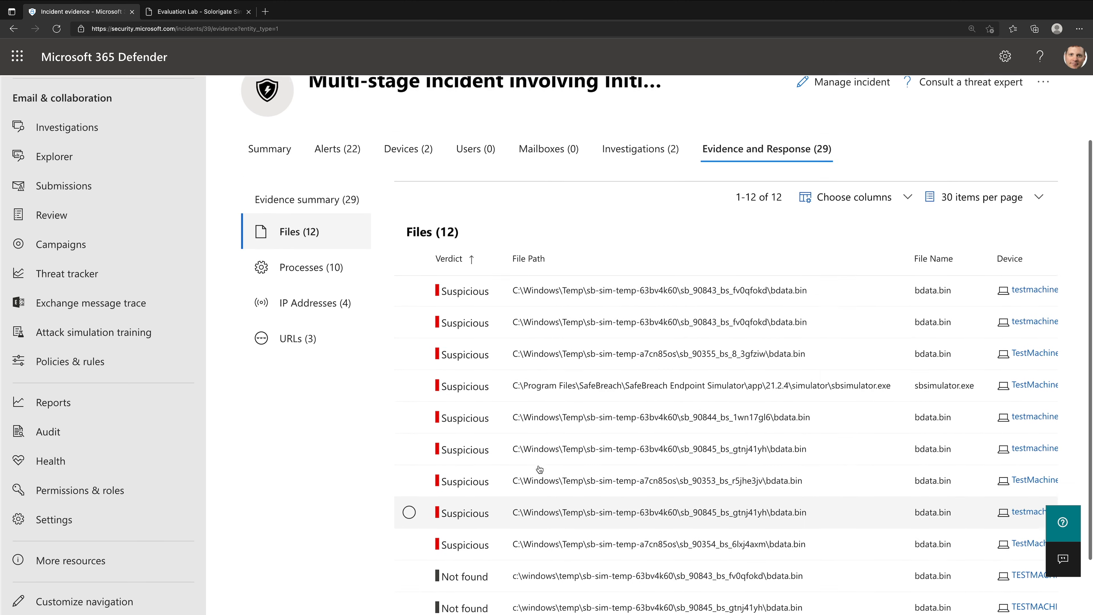
scroll(539, 468, up, 2)
- View the incident's process evidence and list its IP address evidence
click(335, 304)
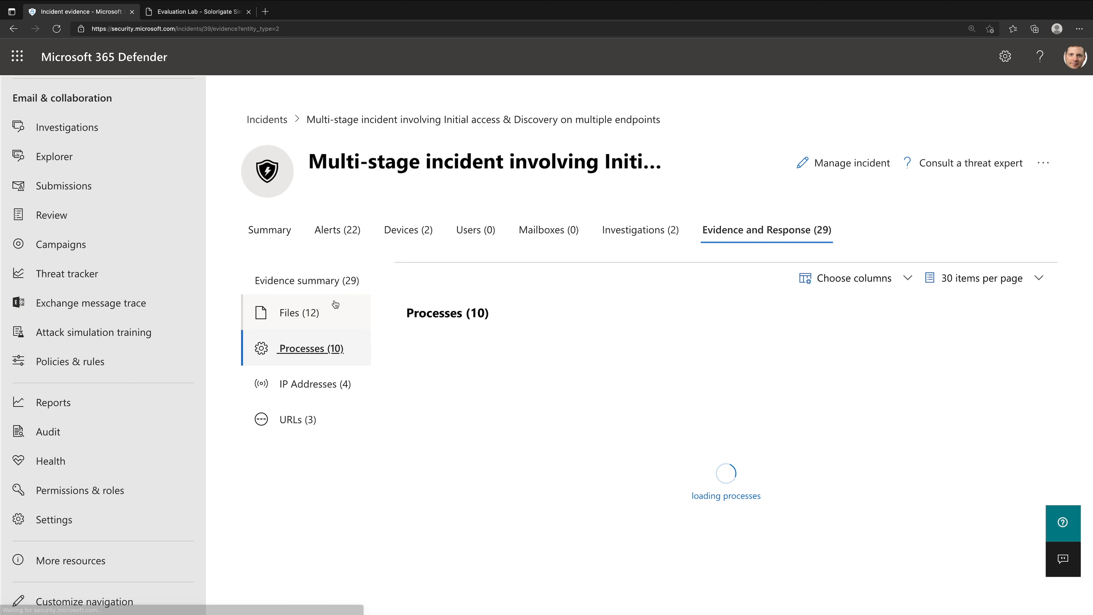
scroll(548, 439, down, 1)
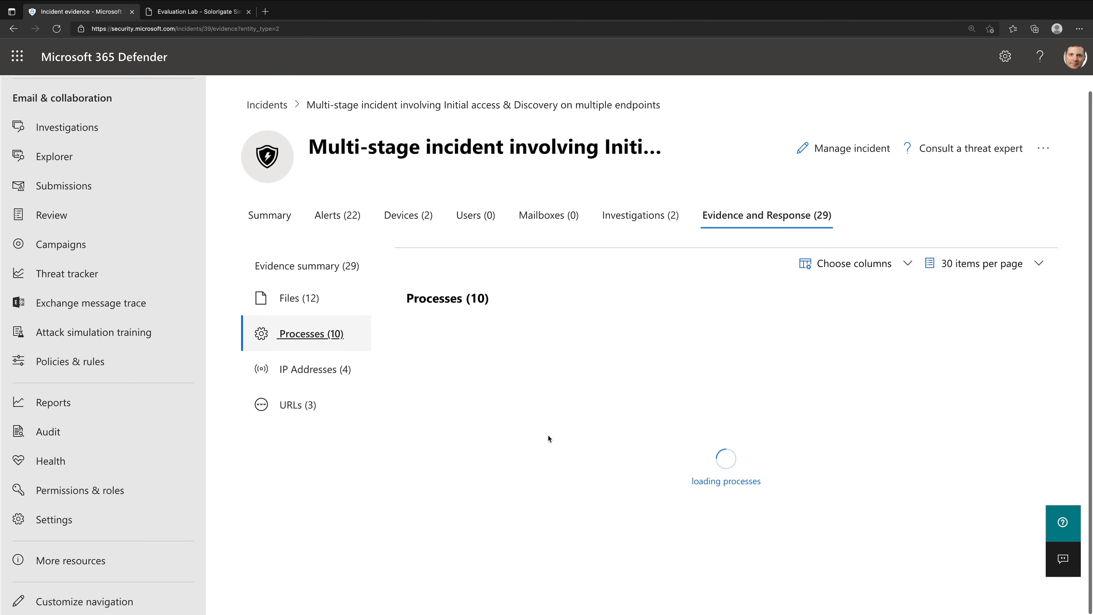
click(347, 366)
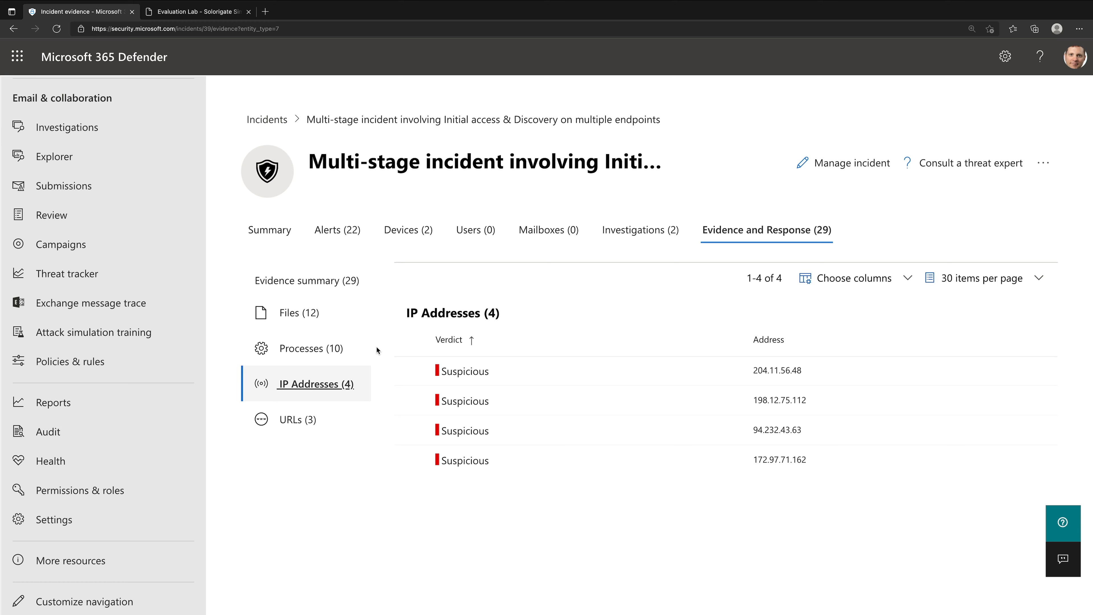
- Show the geo information for the suspicious IP address 198.12.75.112 and close its details
click(542, 401)
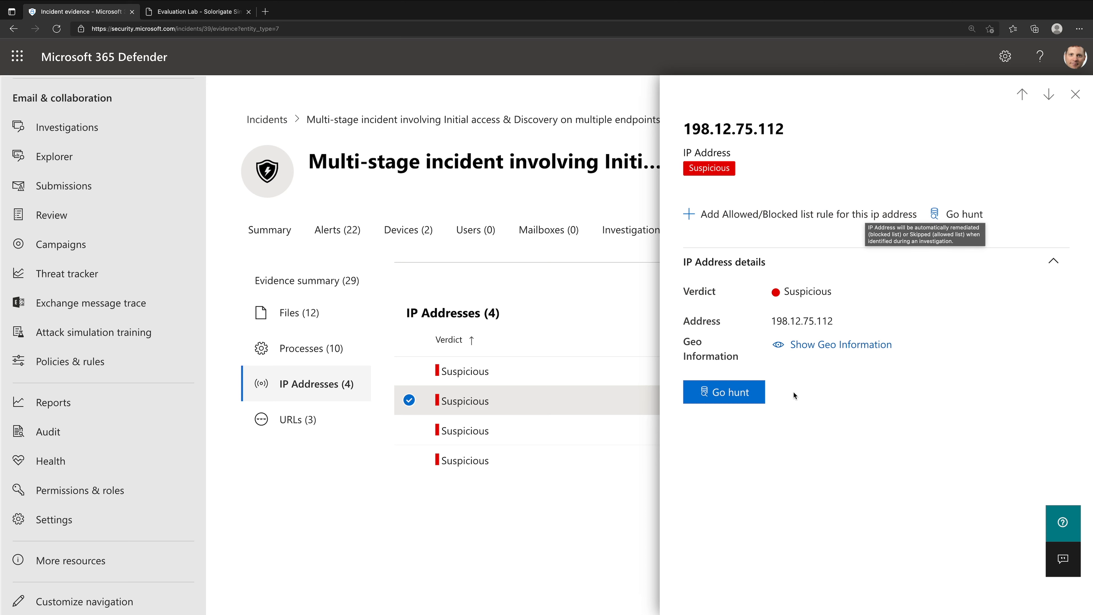
click(813, 347)
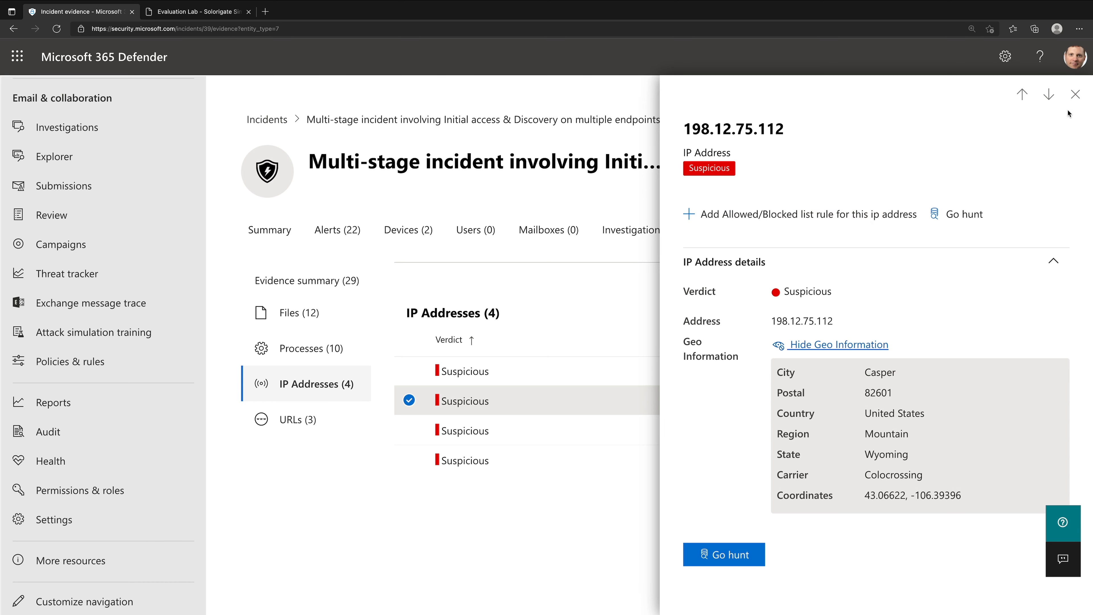
click(1075, 94)
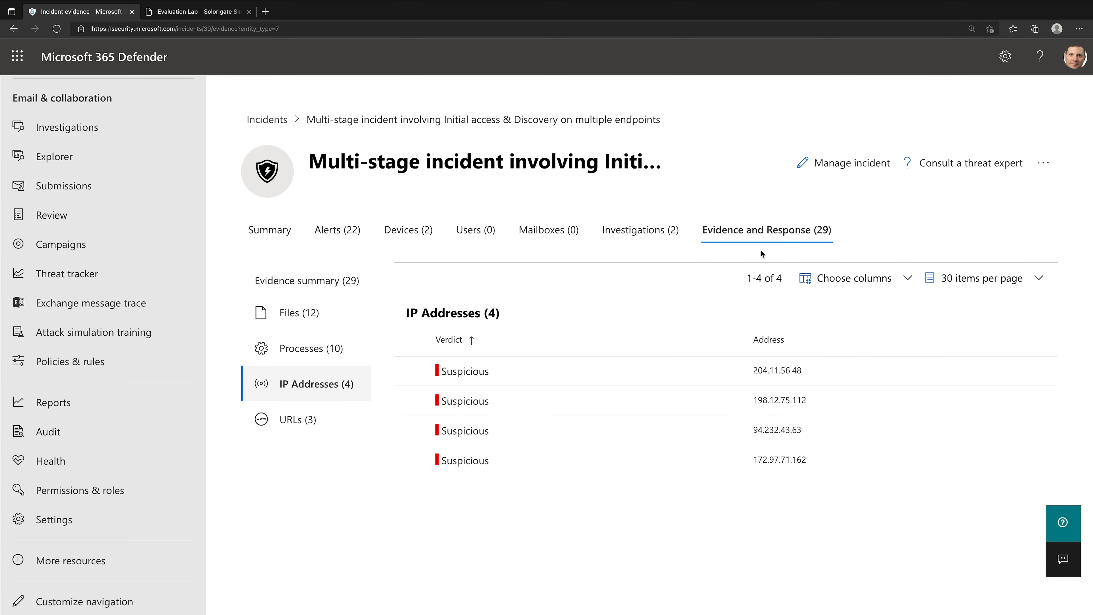
- List the incident's automated investigations and examine their status, entities, start date and duration
click(643, 231)
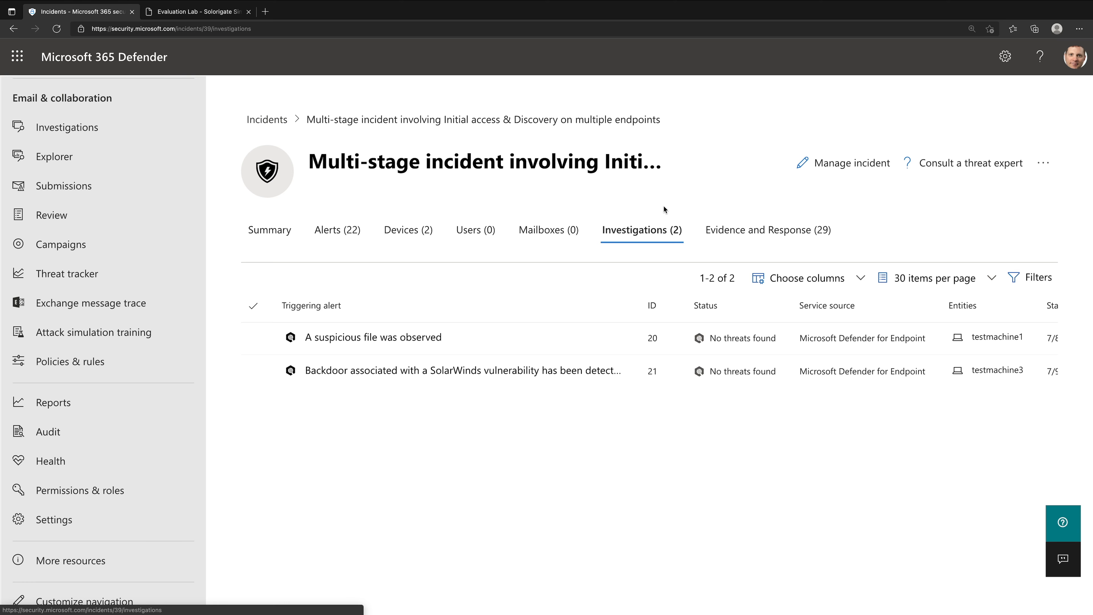
scroll(829, 366, right, 5)
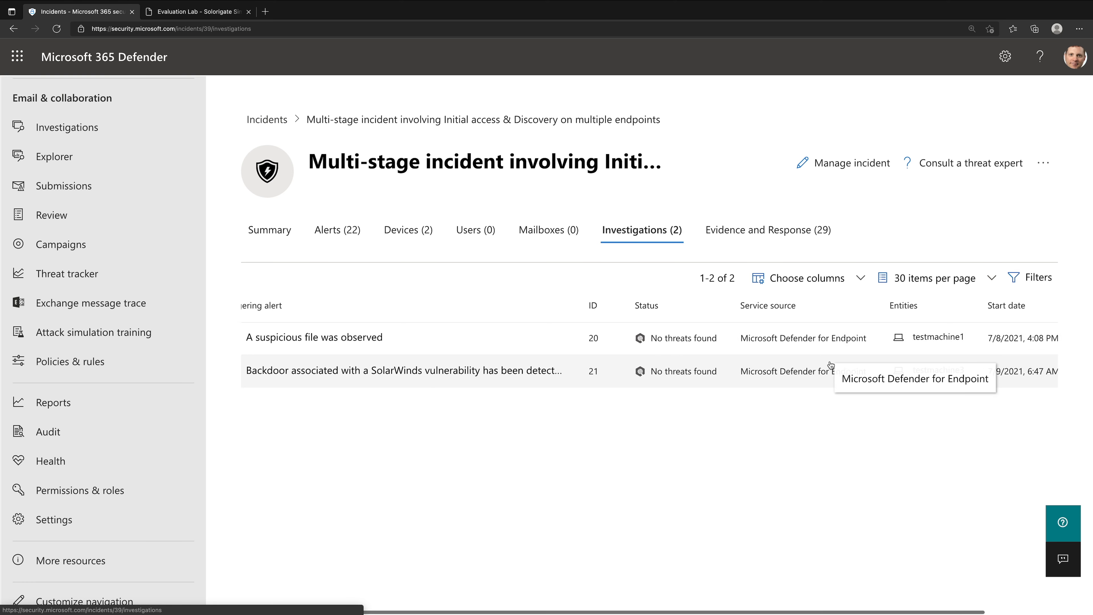
scroll(831, 366, left, 3)
scroll(898, 337, right, 2)
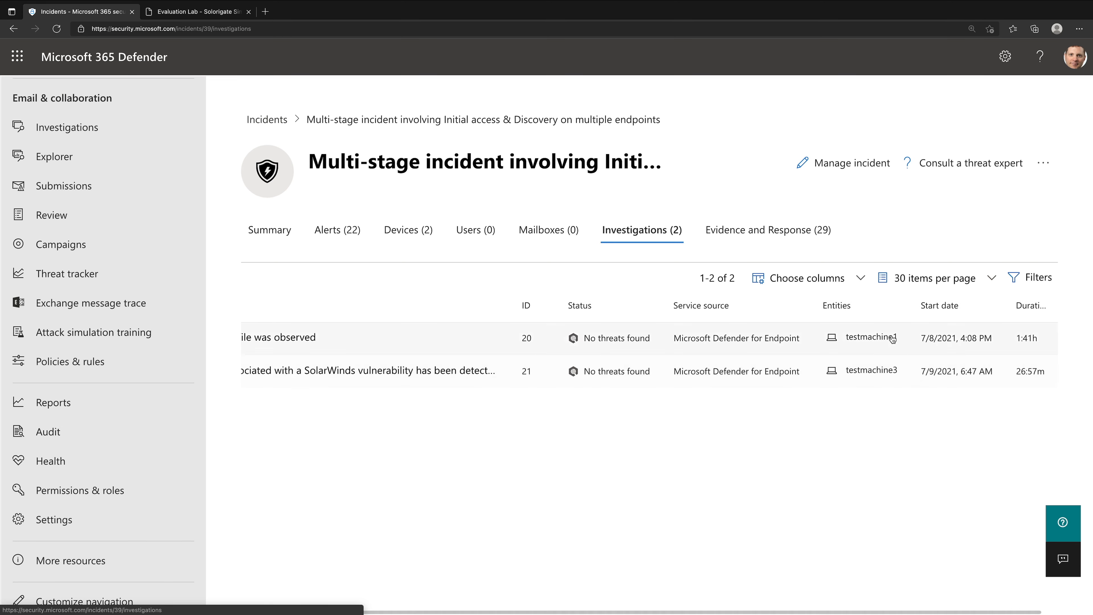
scroll(893, 371, left, 5)
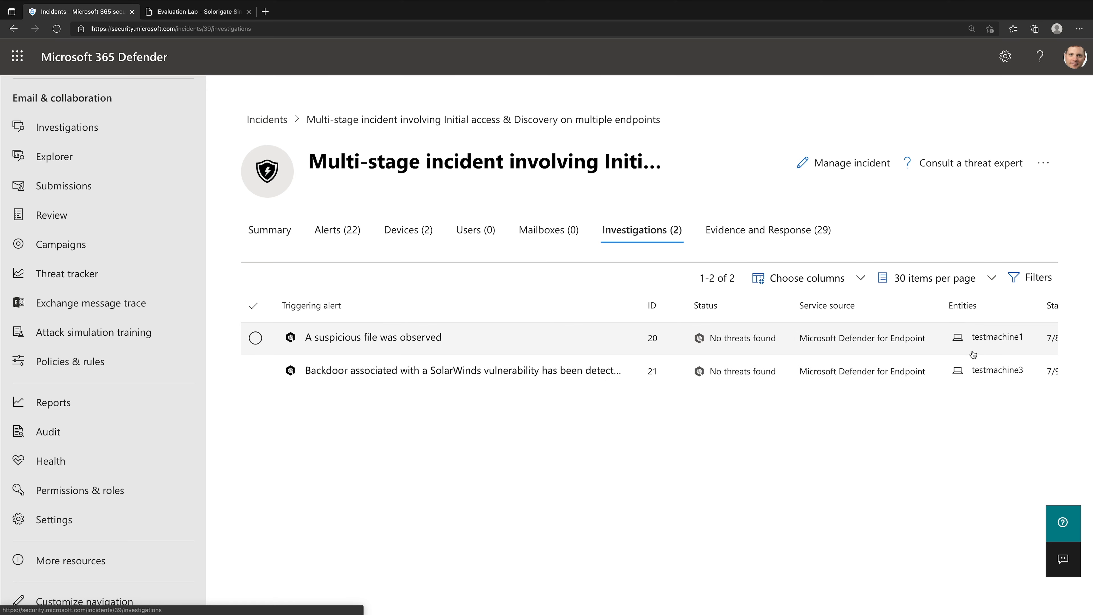
- Open the full page of the "A suspicious file was observed" investigation and examine its investigation graph
click(485, 344)
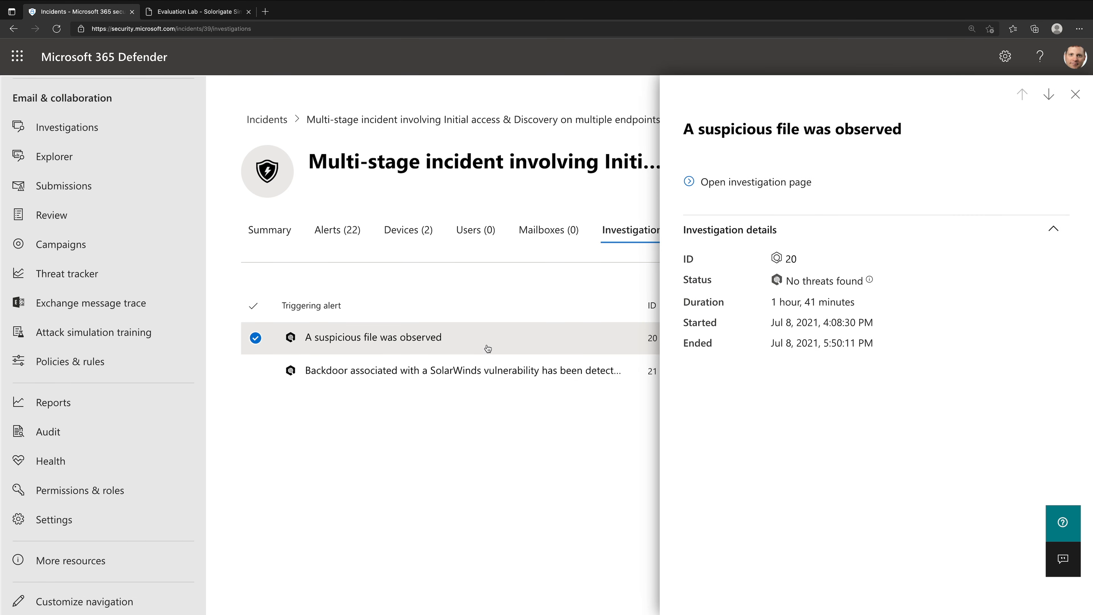
click(718, 188)
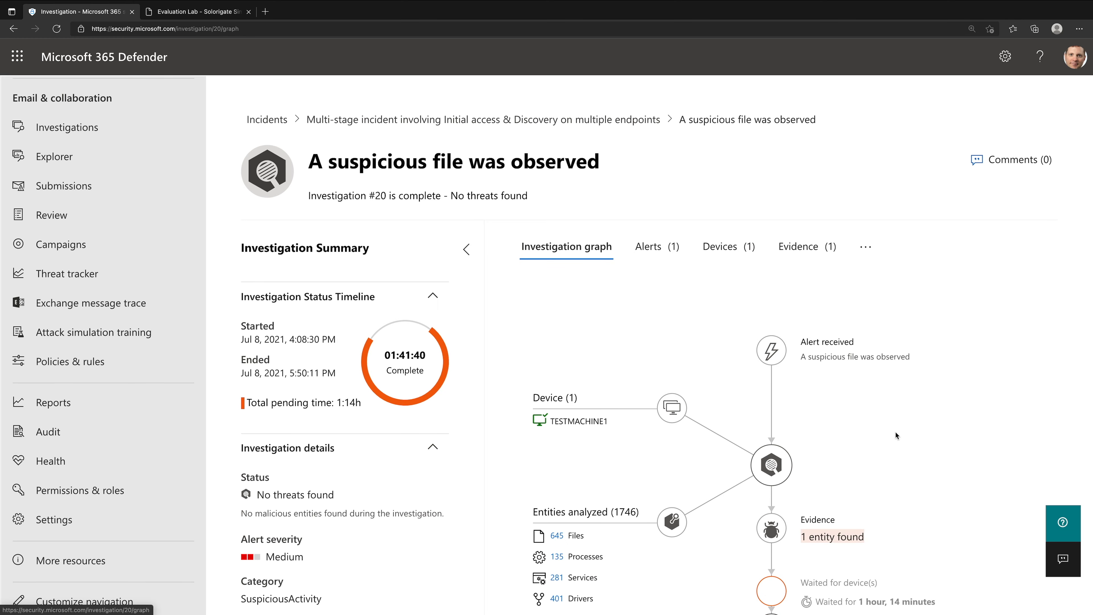
scroll(895, 431, down, 1)
scroll(895, 431, down, 1)
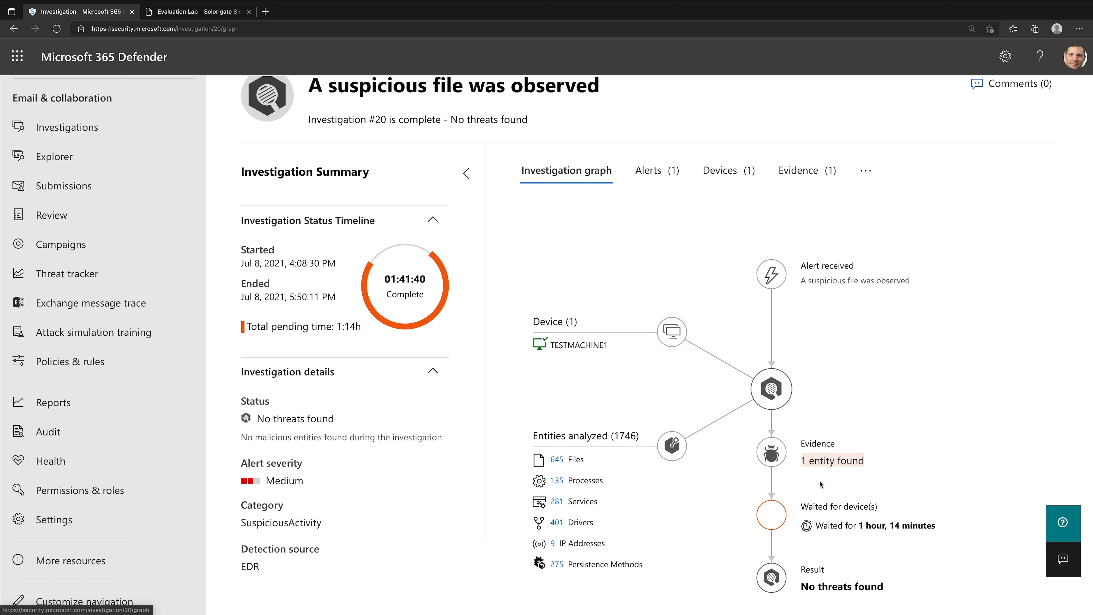
- Check the suspicious file investigation's alerts and evidence, and display its analyzed entities
click(662, 174)
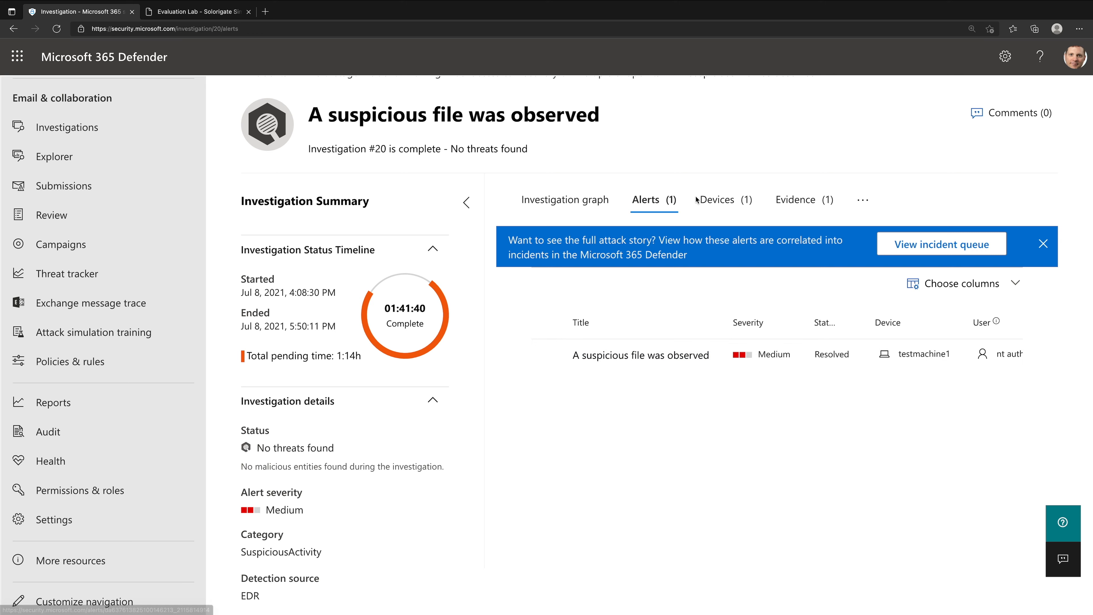
click(802, 199)
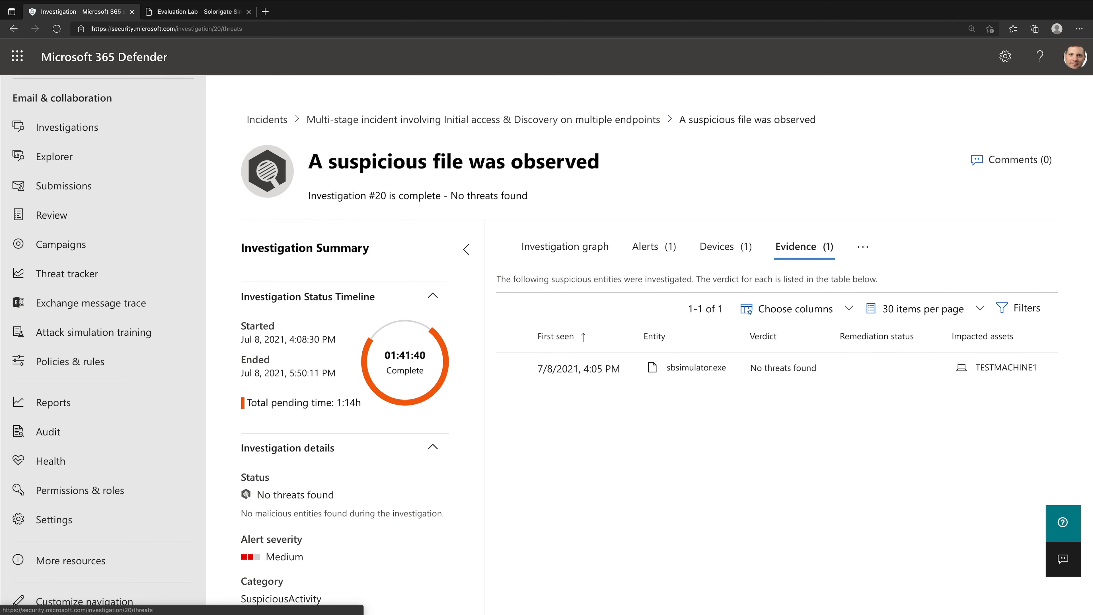
click(863, 247)
click(829, 276)
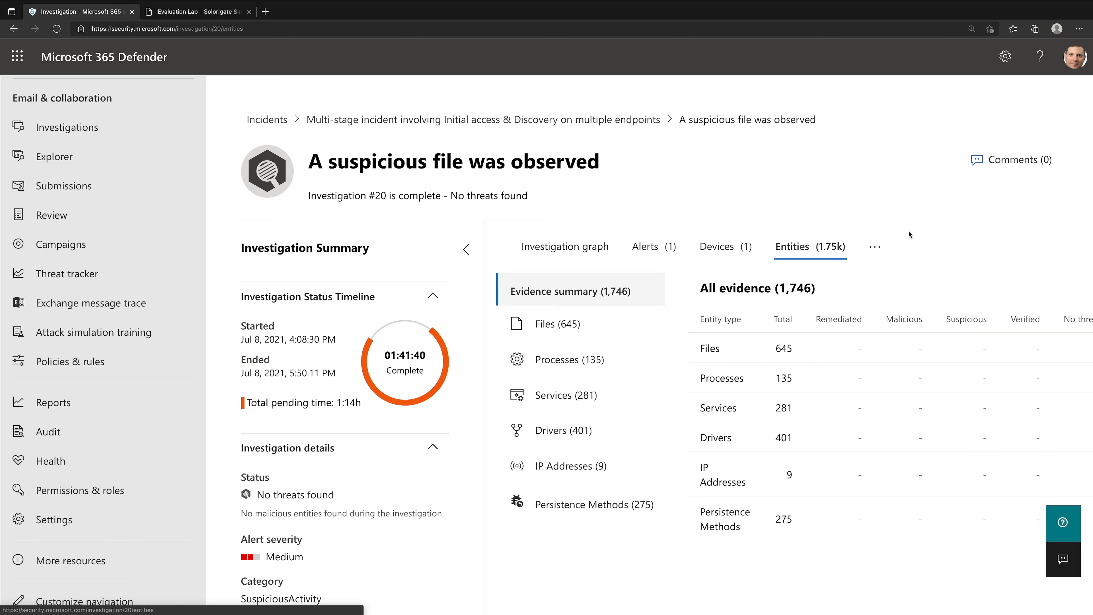
- List the analyzed files, view the details of vds.exe and close them
click(606, 332)
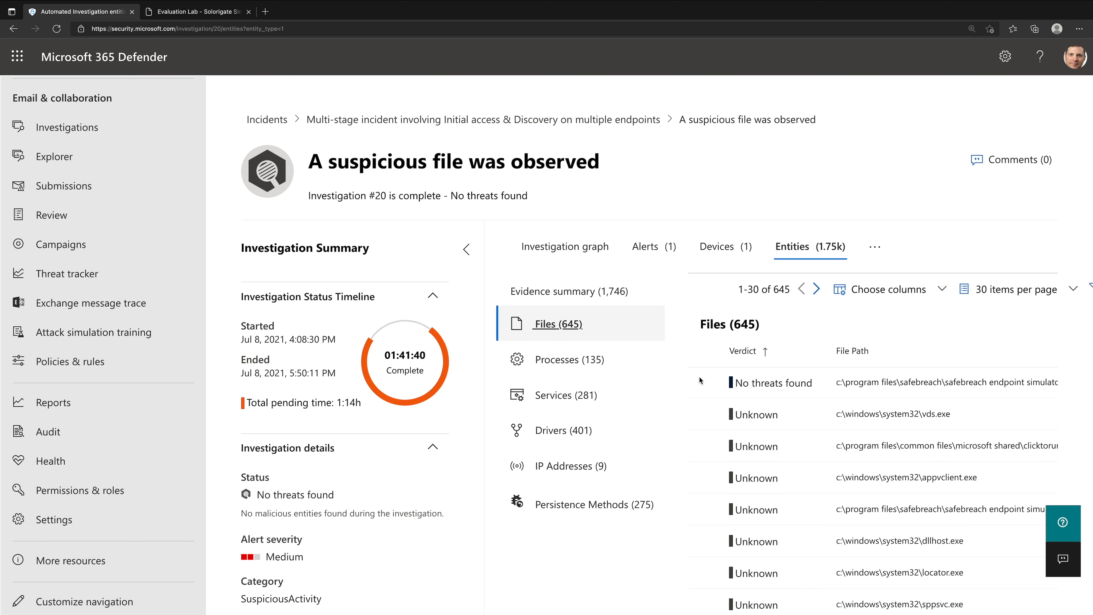
click(845, 420)
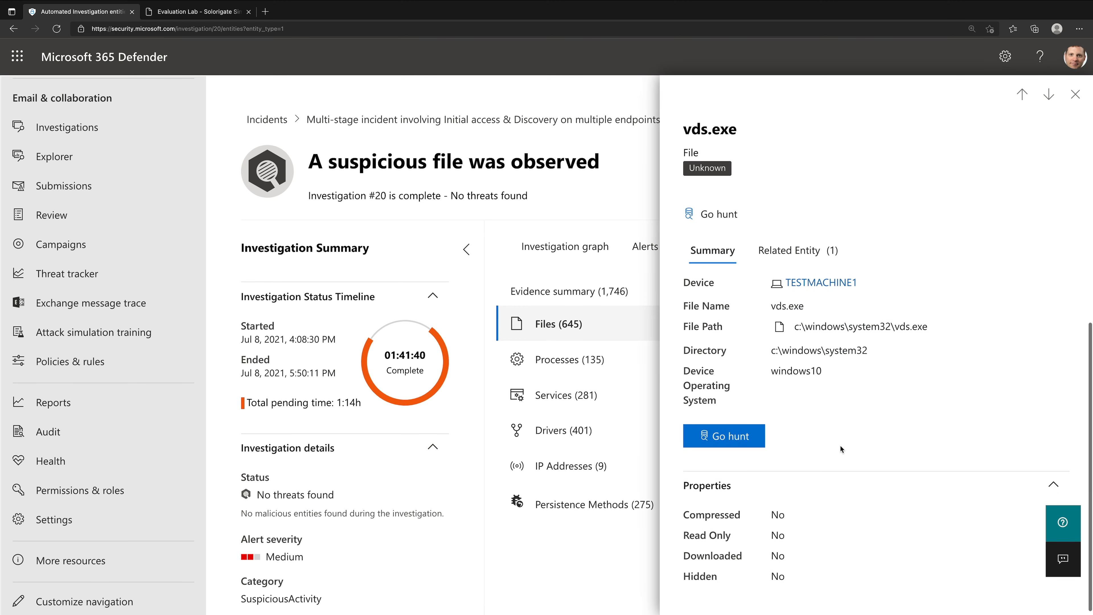
click(1074, 95)
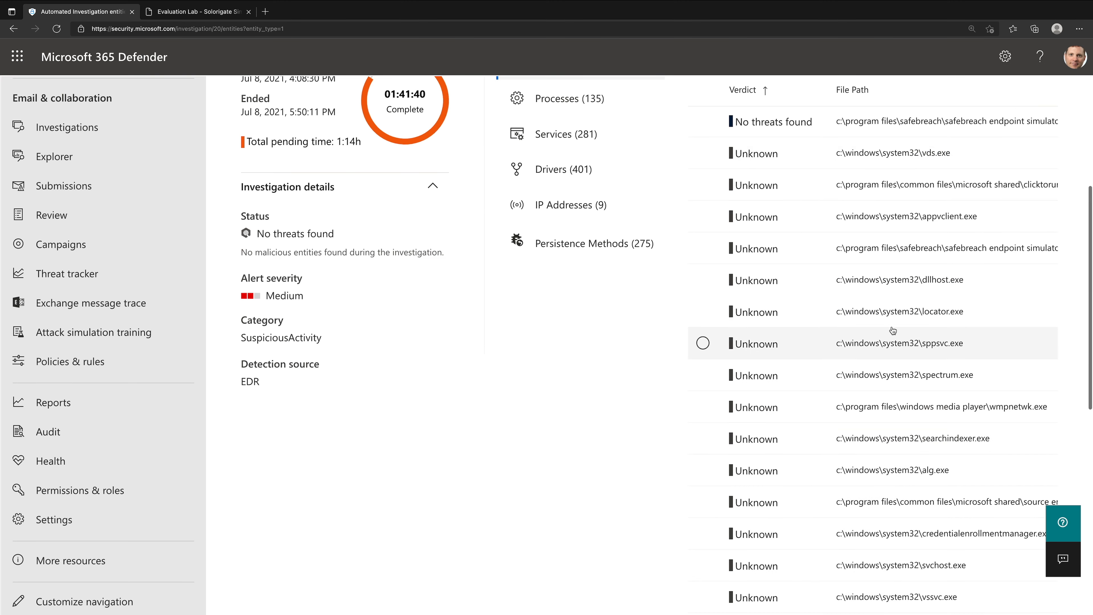
scroll(703, 342, up, 5)
- Open the suspicious file investigation's log and review the actions performed on the device
click(871, 246)
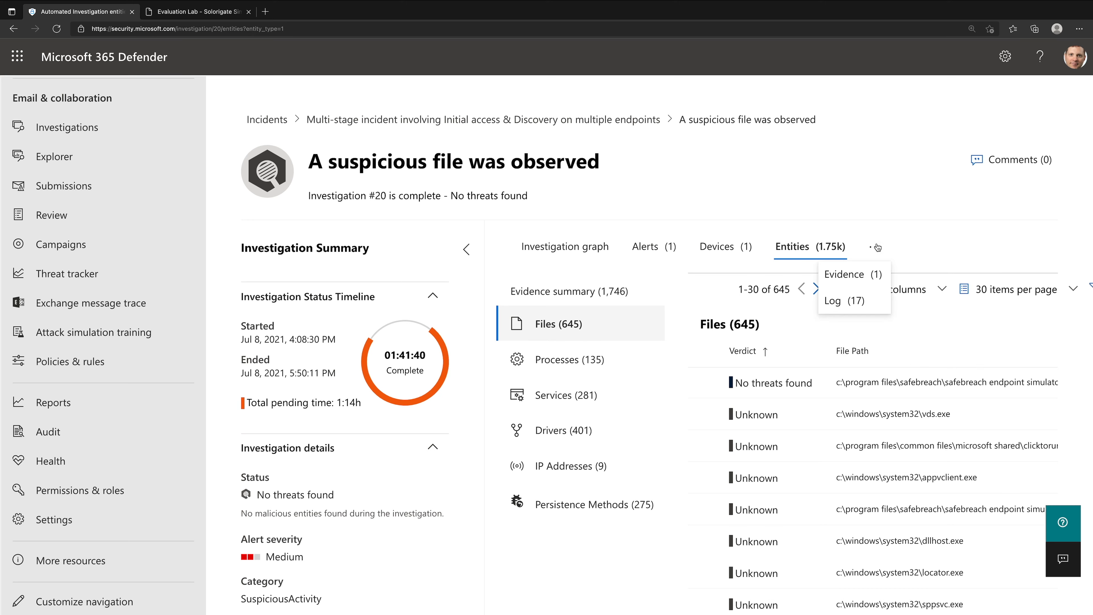
click(867, 305)
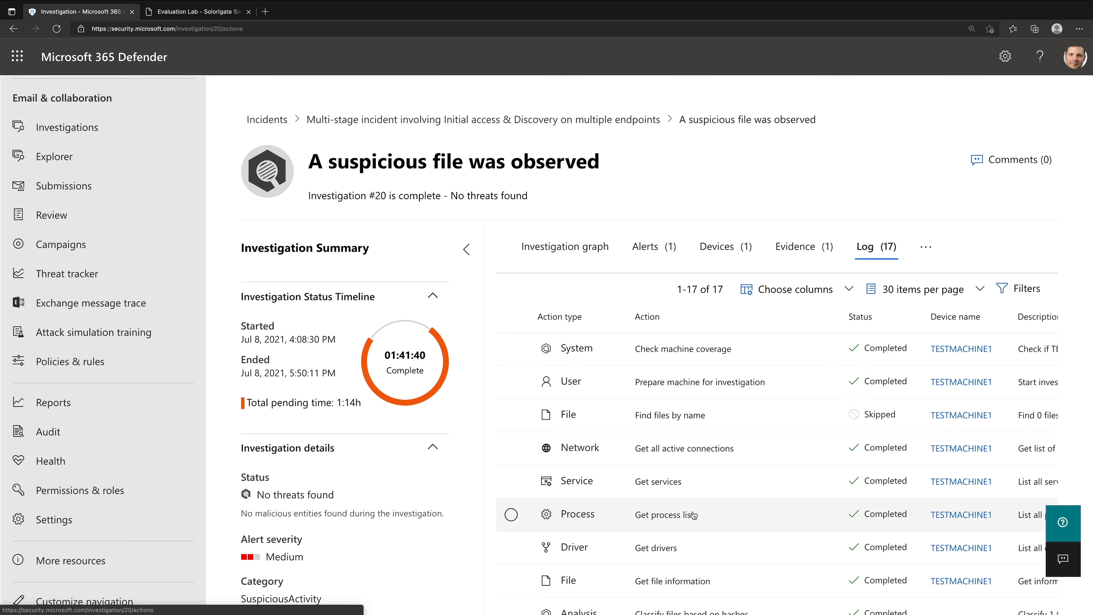
scroll(694, 515, down, 2)
scroll(694, 515, down, 4)
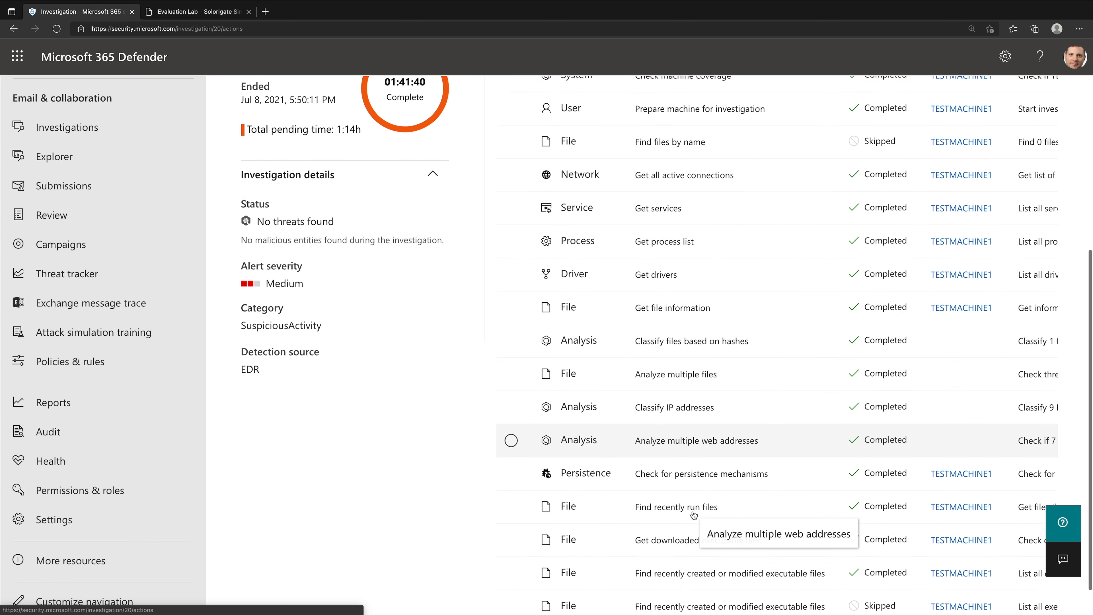
scroll(694, 515, up, 6)
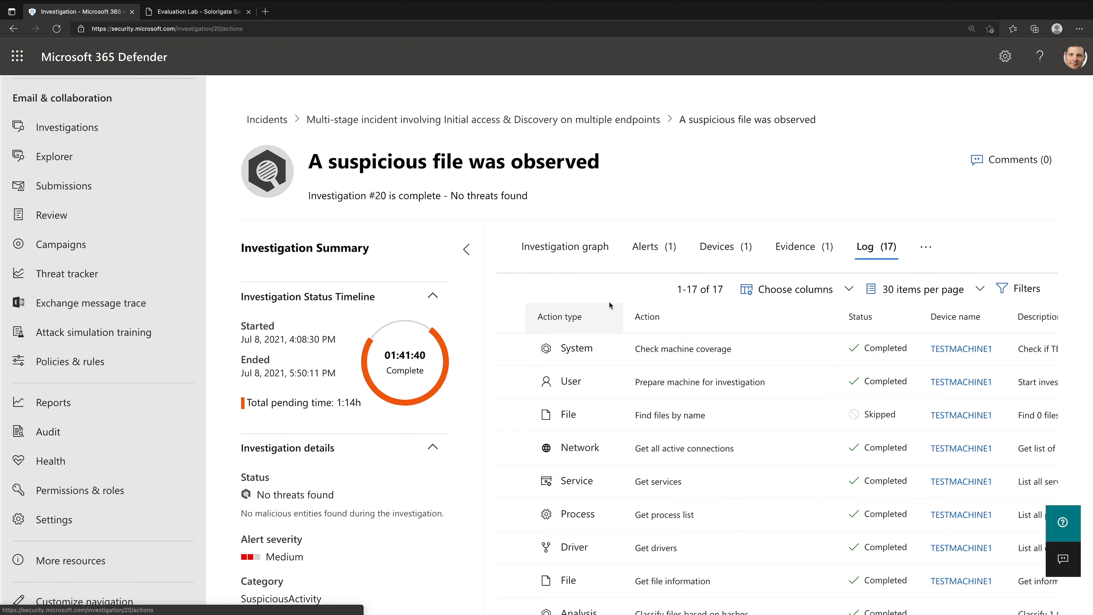
- Go back to the incident's investigations and open the one for the backdoor associated with a SolarWinds vulnerability
click(570, 257)
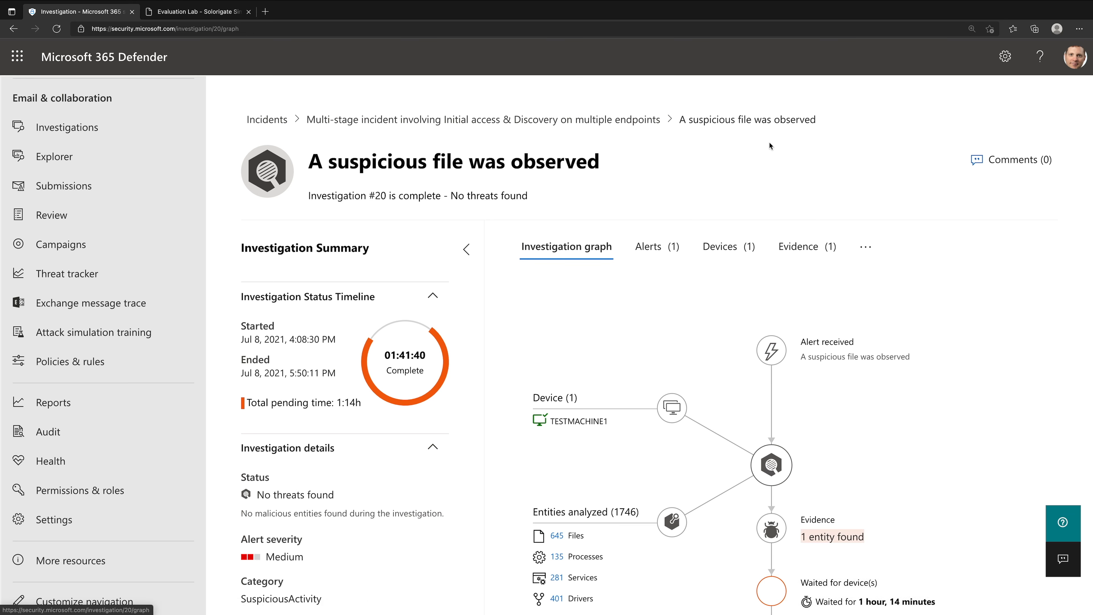
click(645, 121)
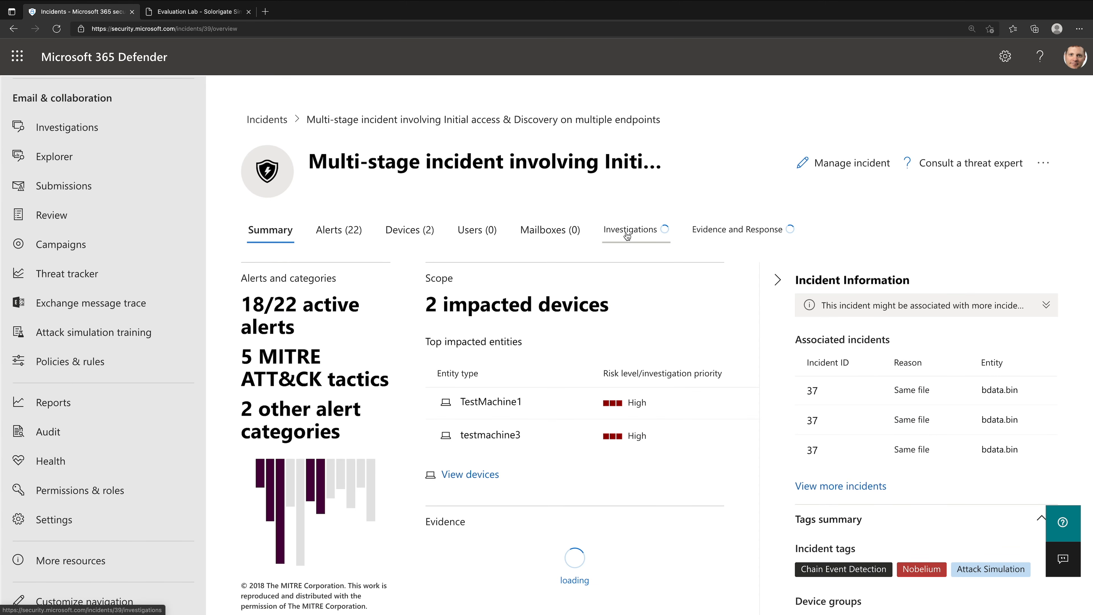
click(628, 235)
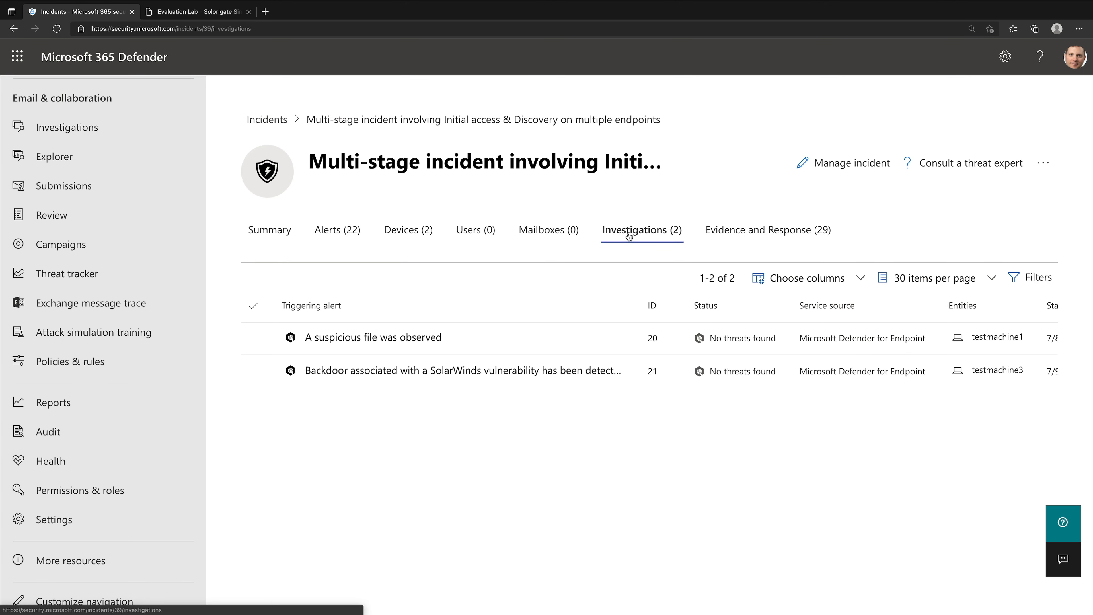
click(544, 371)
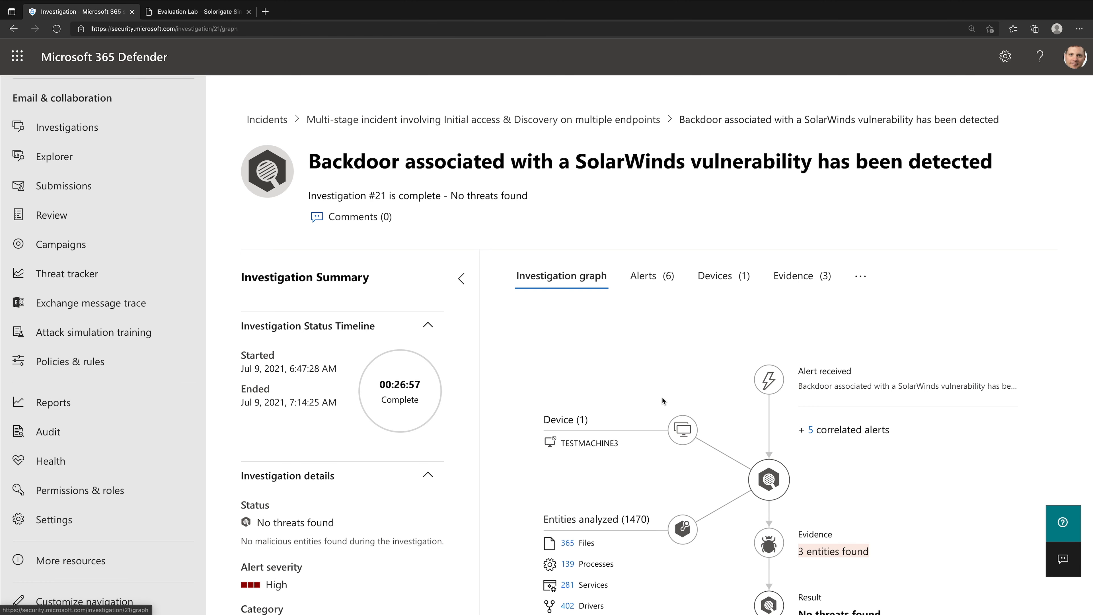
- Review the SolarWinds backdoor investigation's graph and evidence, and return to its investigation graph
scroll(662, 397, down, 2)
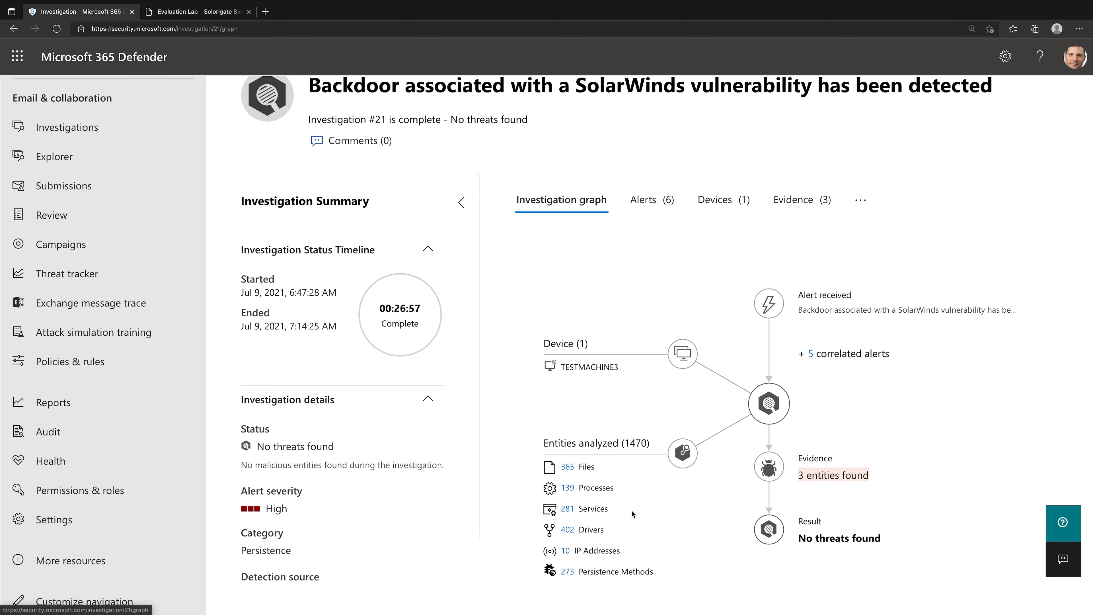
click(792, 199)
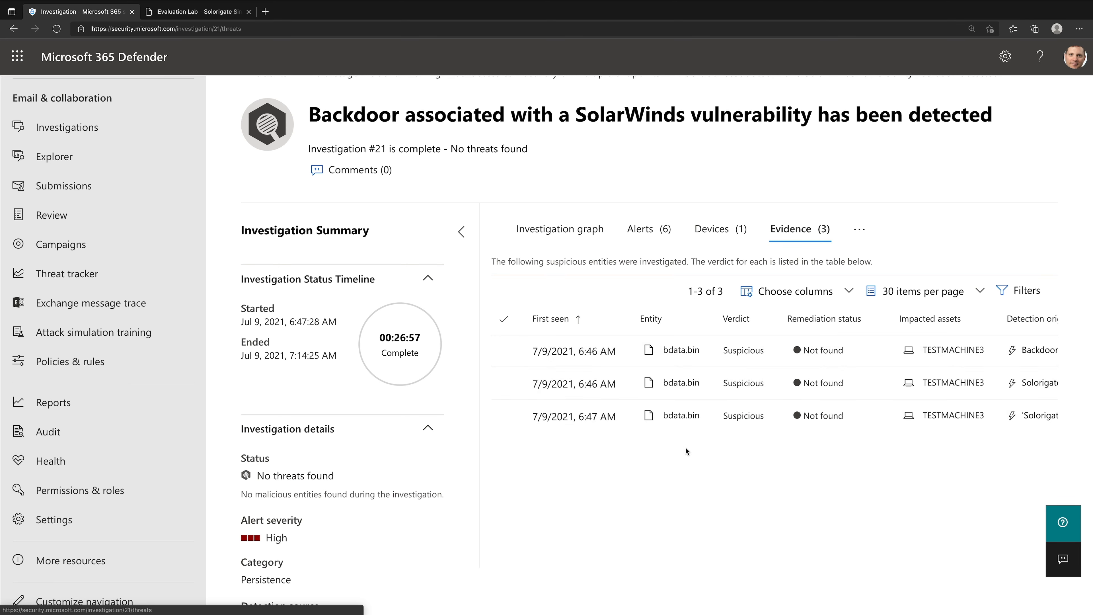
click(853, 236)
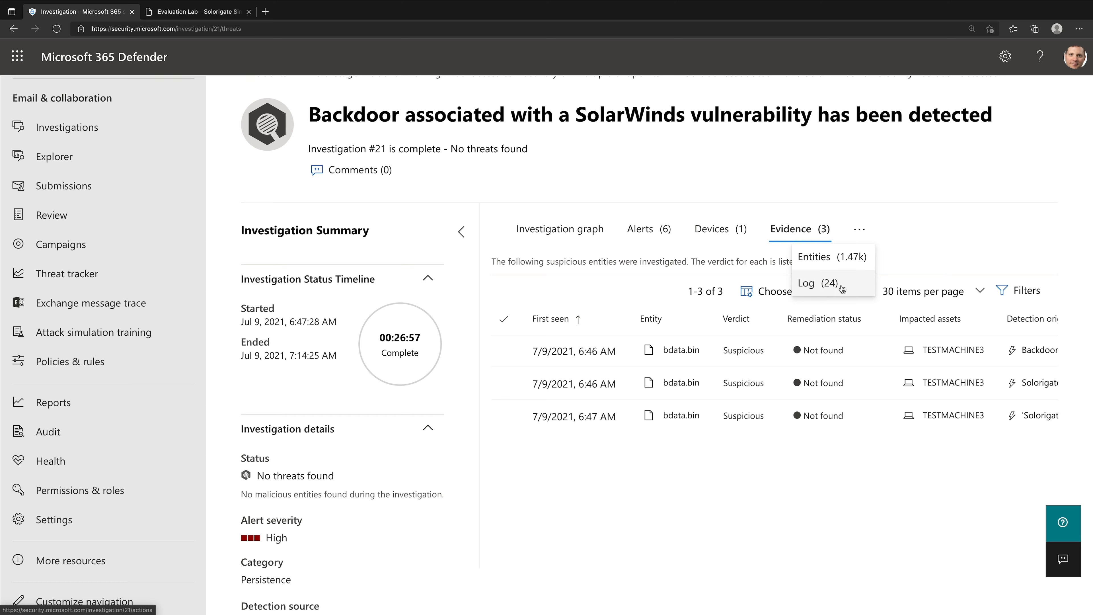
click(950, 211)
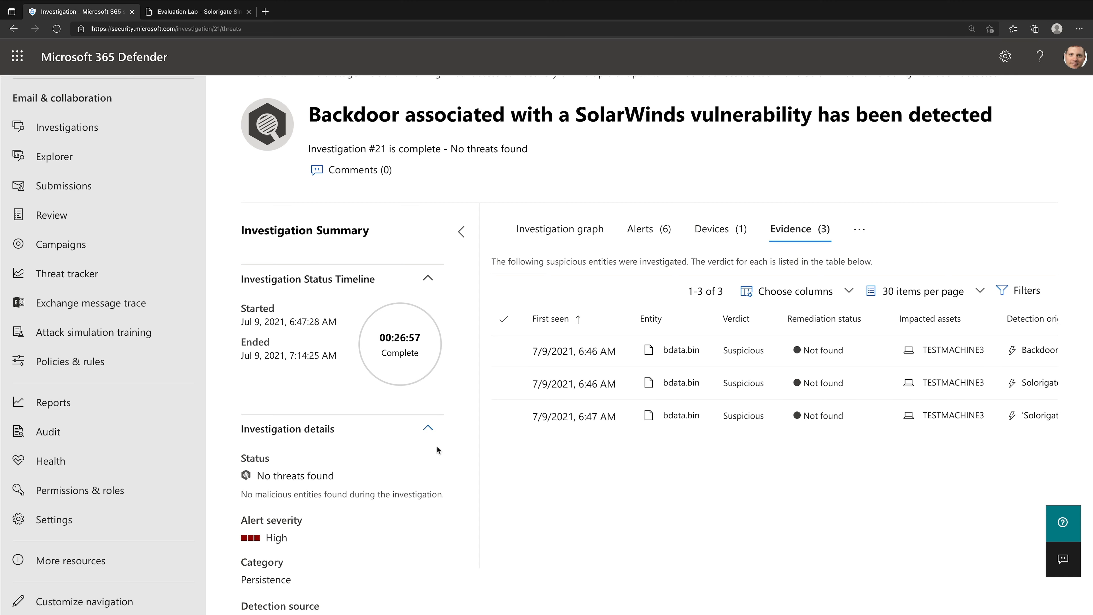
click(577, 238)
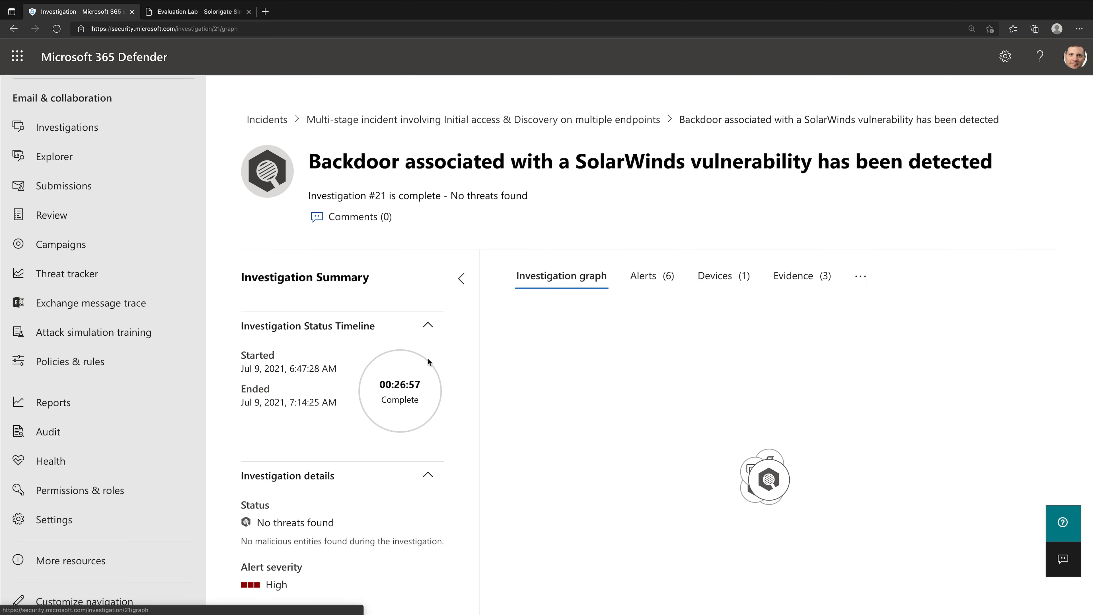
scroll(495, 328, down, 1)
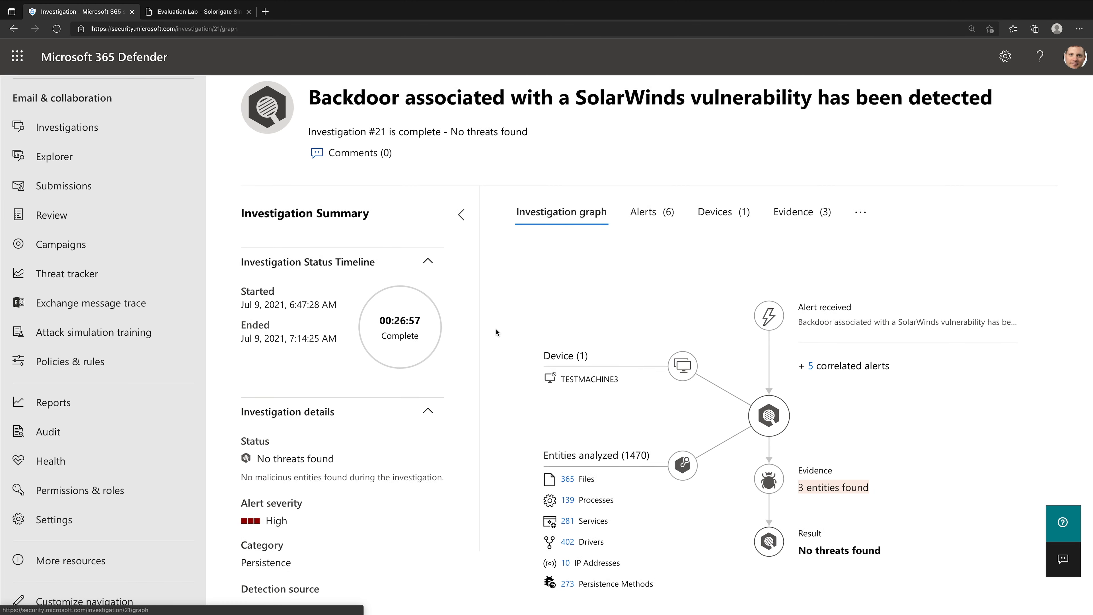
- Go back to the multi-stage incident's summary and collapse the navigation and the Incident Information section
scroll(495, 328, up, 1)
click(434, 120)
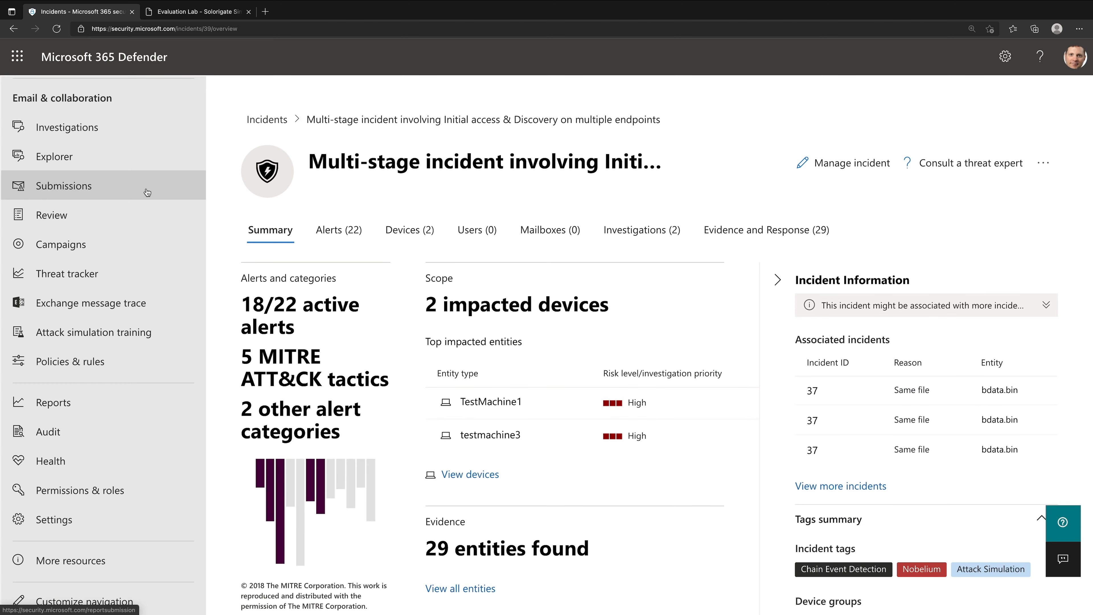
scroll(26, 91, up, 10)
click(25, 92)
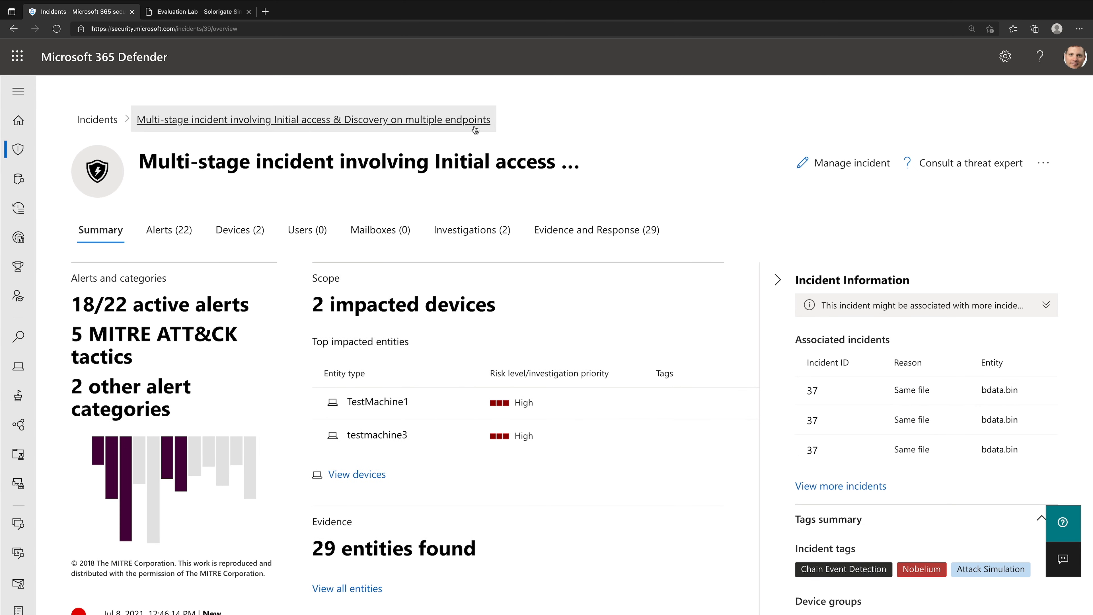
click(774, 282)
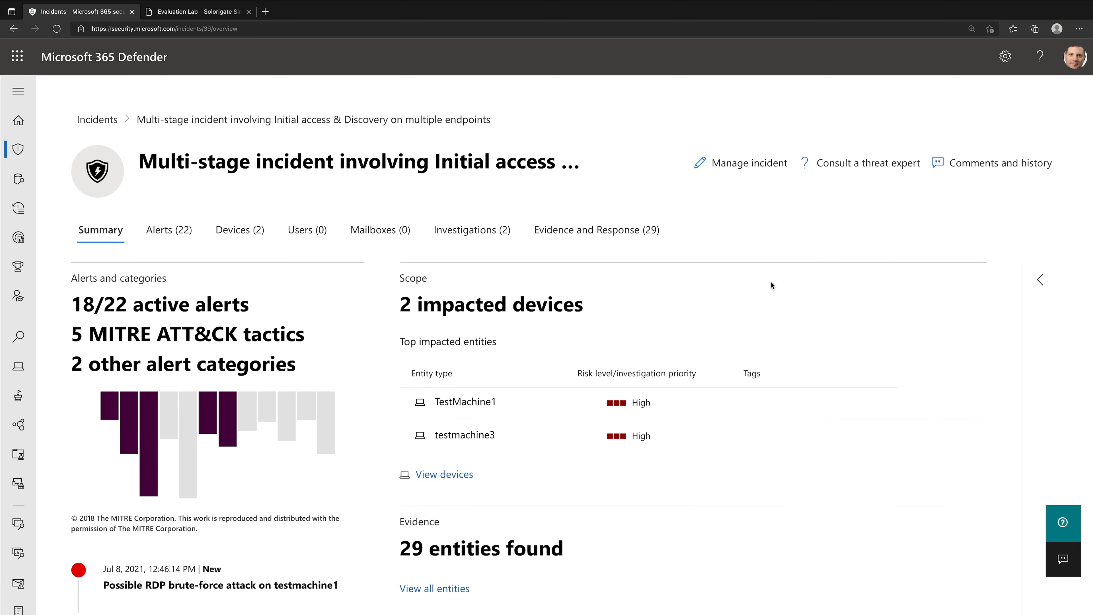
- Switch to the Solorigate simulation PDF and select the alert title "SolarWinds malicious binaries associated with a supply chain attack" under SUNBURST malware
click(214, 16)
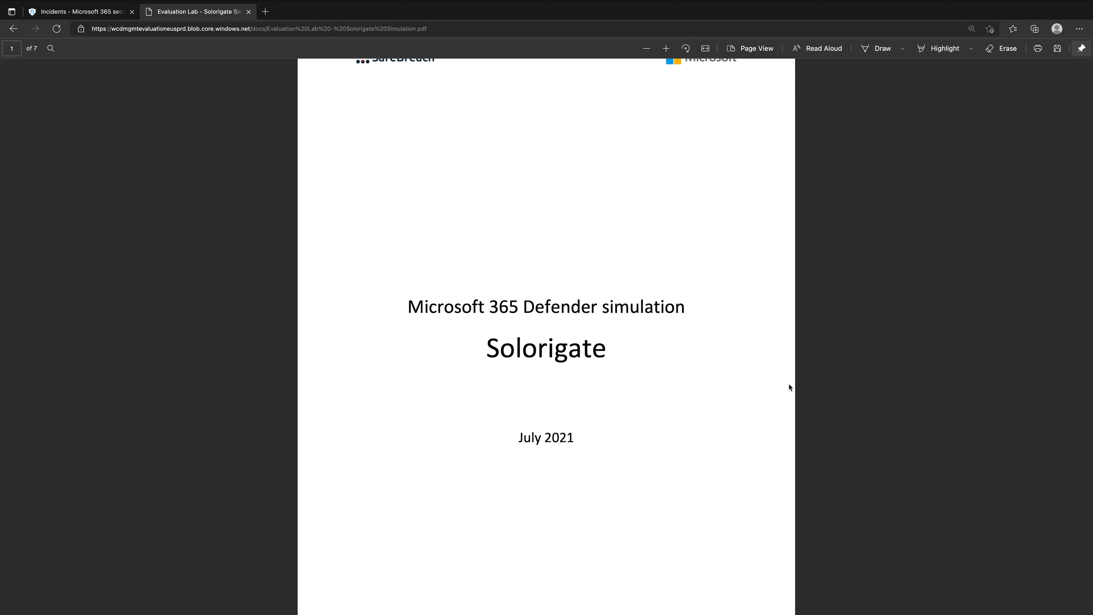
scroll(852, 373, down, 10)
scroll(852, 373, down, 10)
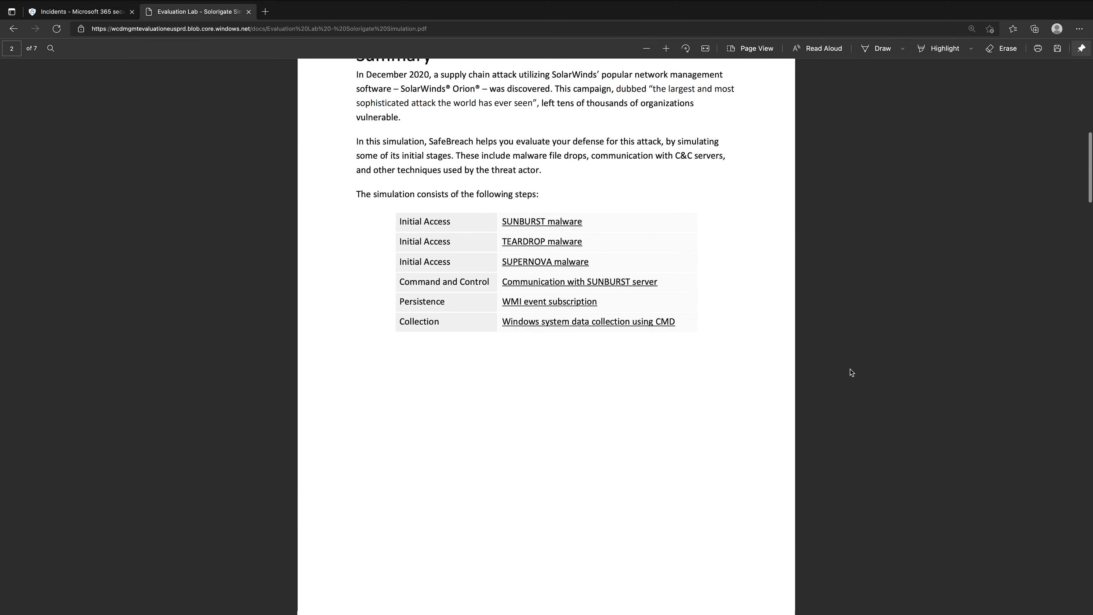
scroll(851, 373, down, 3)
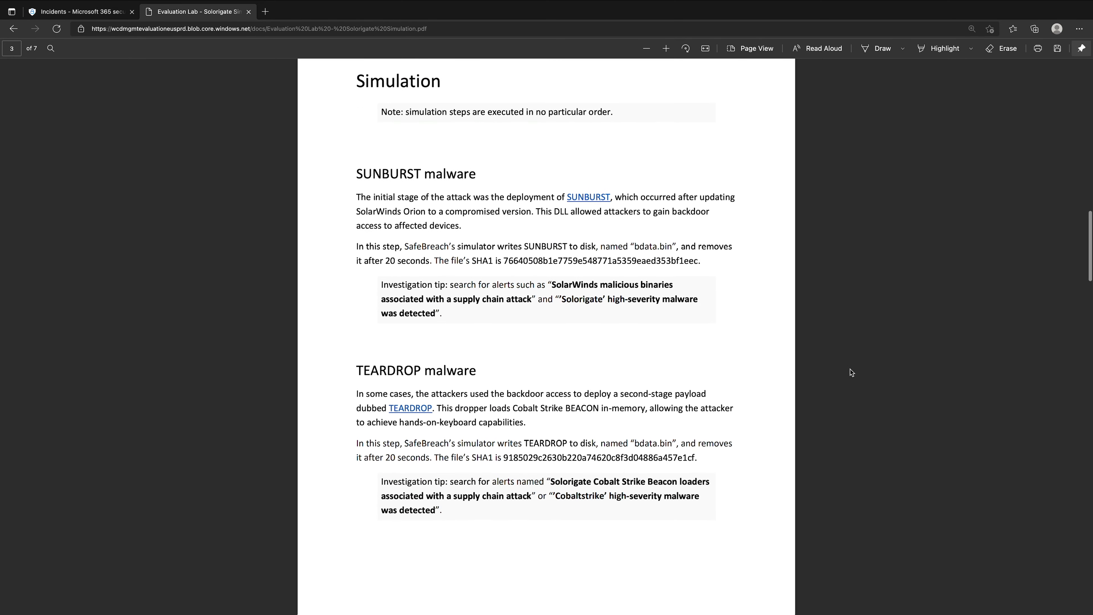
scroll(766, 287, up, 1)
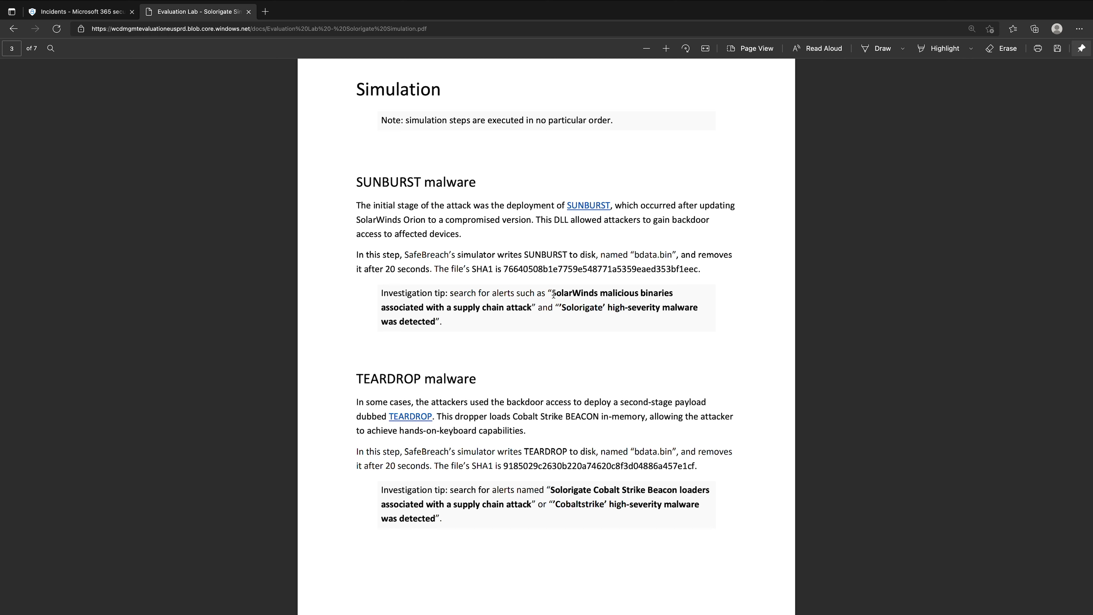
drag(554, 295, 534, 308)
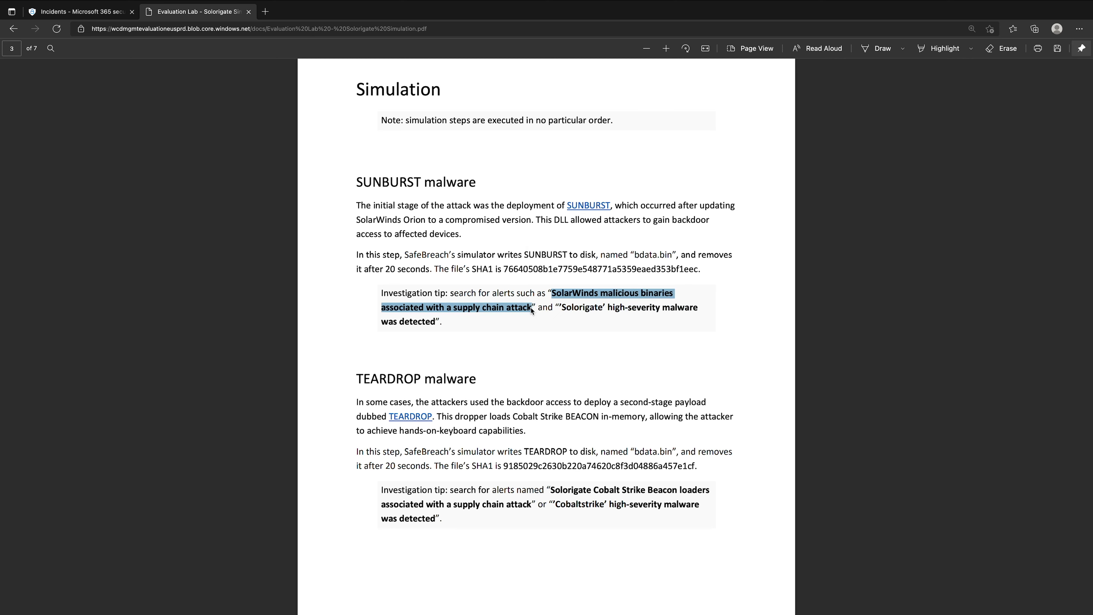
- In the incident's alerts, expand the group of four SolarWinds malicious binaries alerts and open its first testmachine3 alert
click(78, 12)
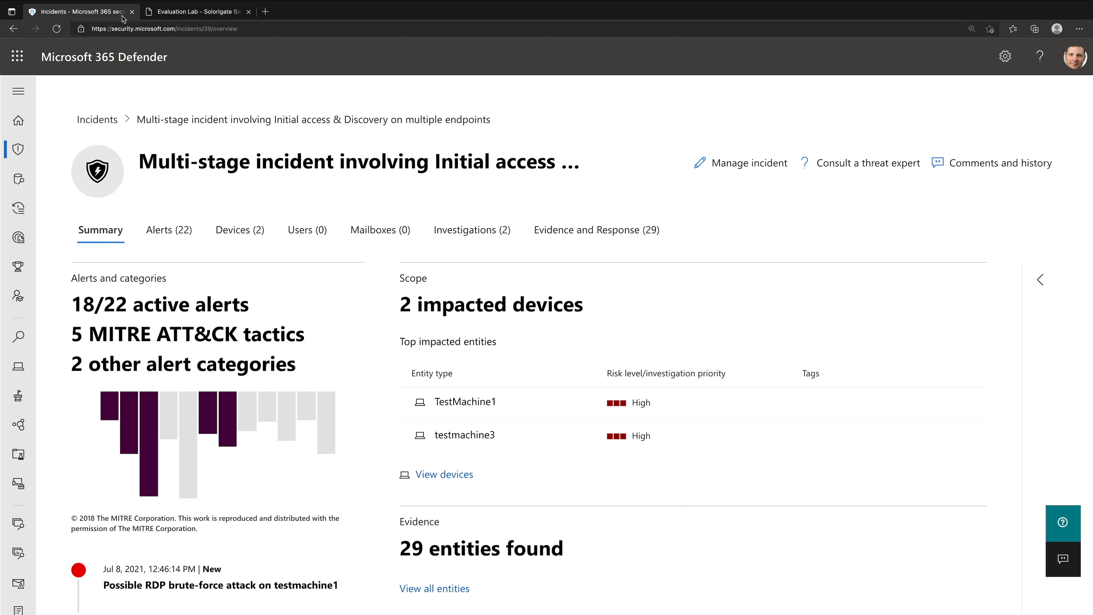
click(168, 230)
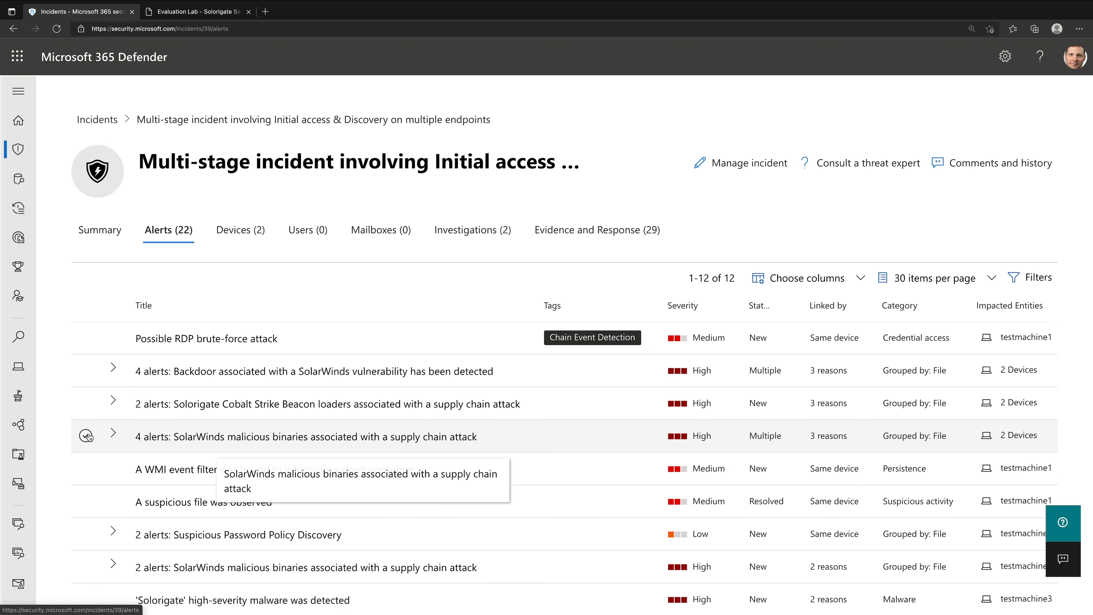
click(213, 436)
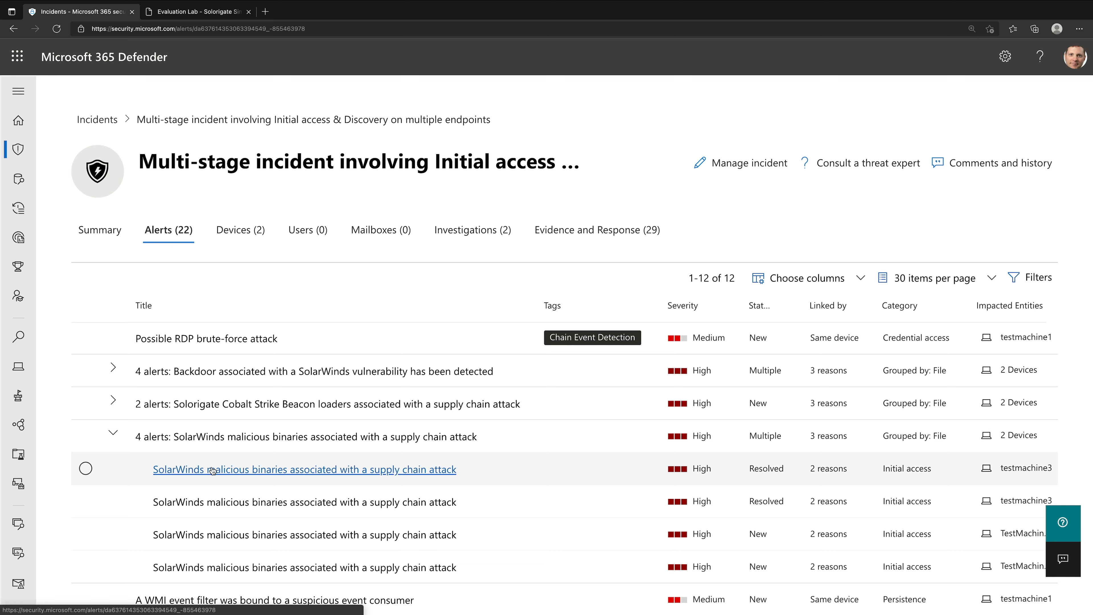
click(212, 469)
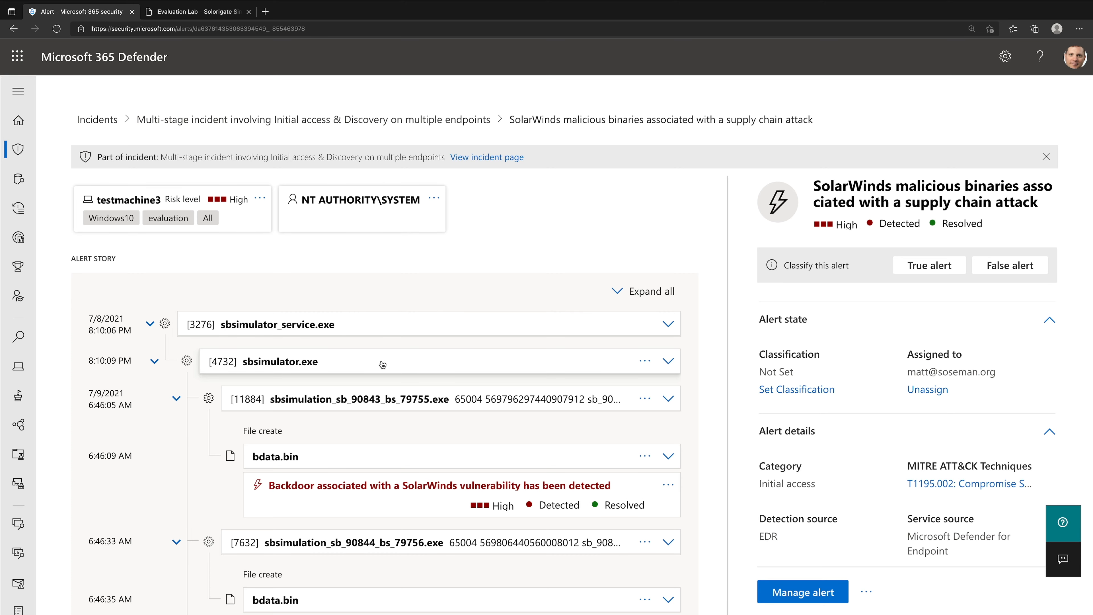
- Expand the alert story's first bdata.bin, the sbsimulation_sb_90844_bs_79756.exe process and the bdata.bin it created
scroll(417, 424, down, 2)
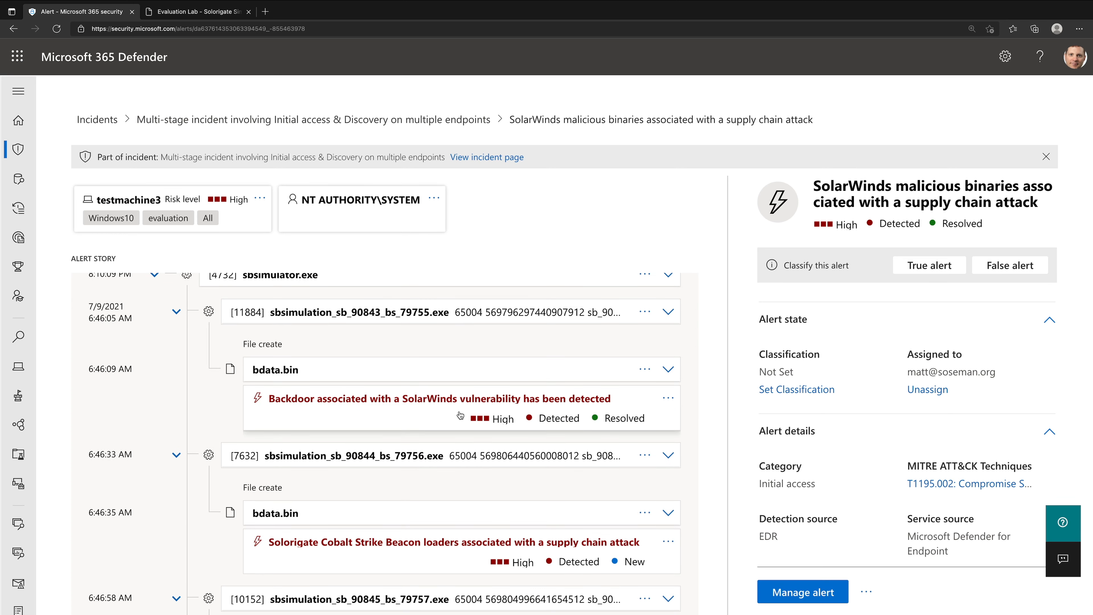
click(668, 369)
scroll(658, 384, down, 2)
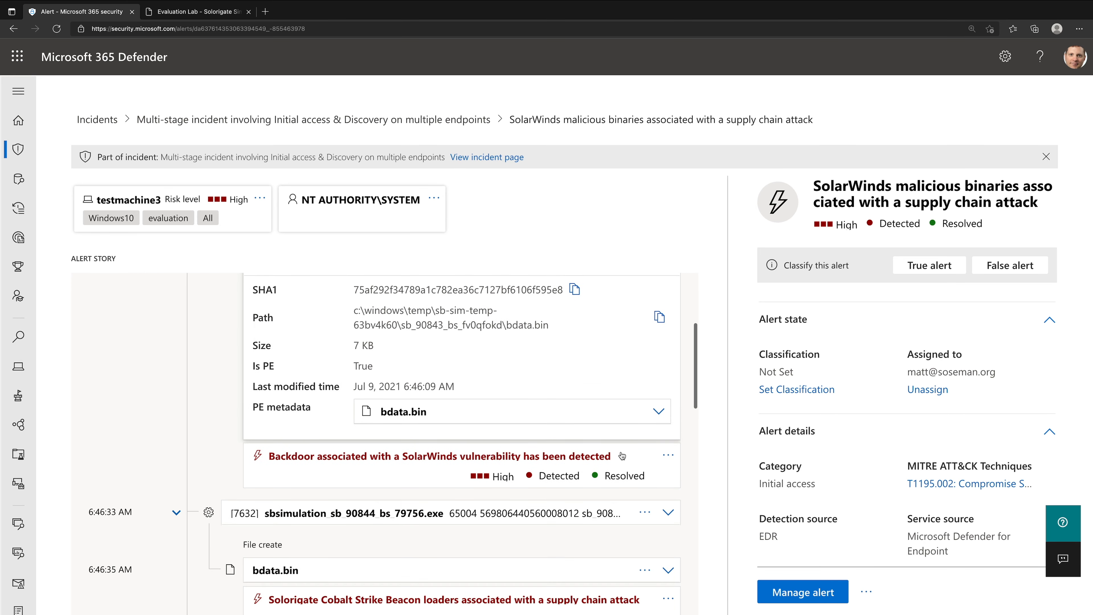
scroll(622, 456, down, 2)
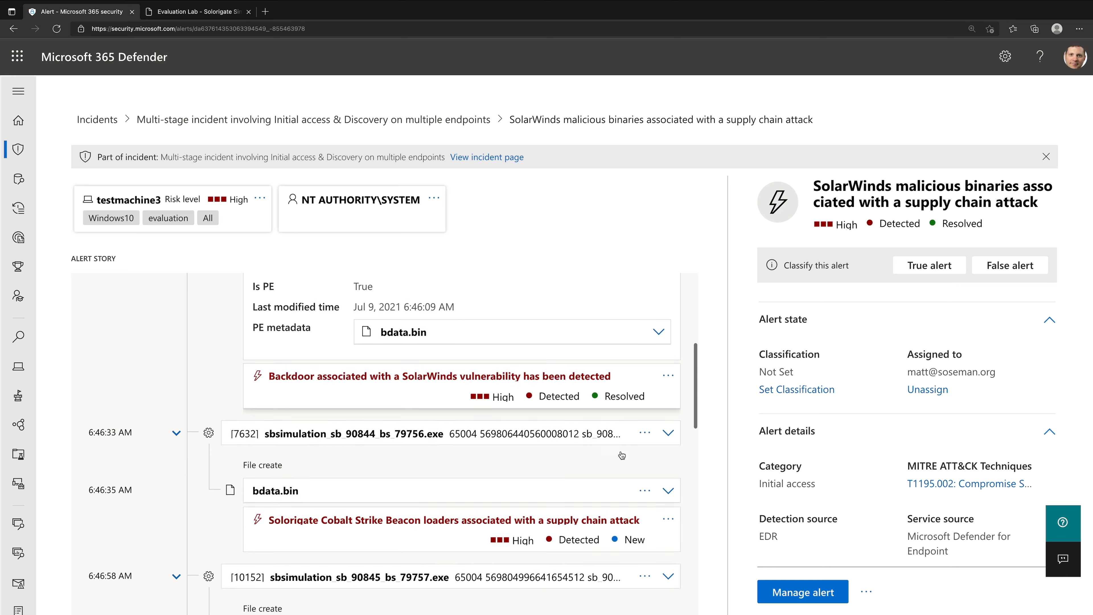
click(667, 396)
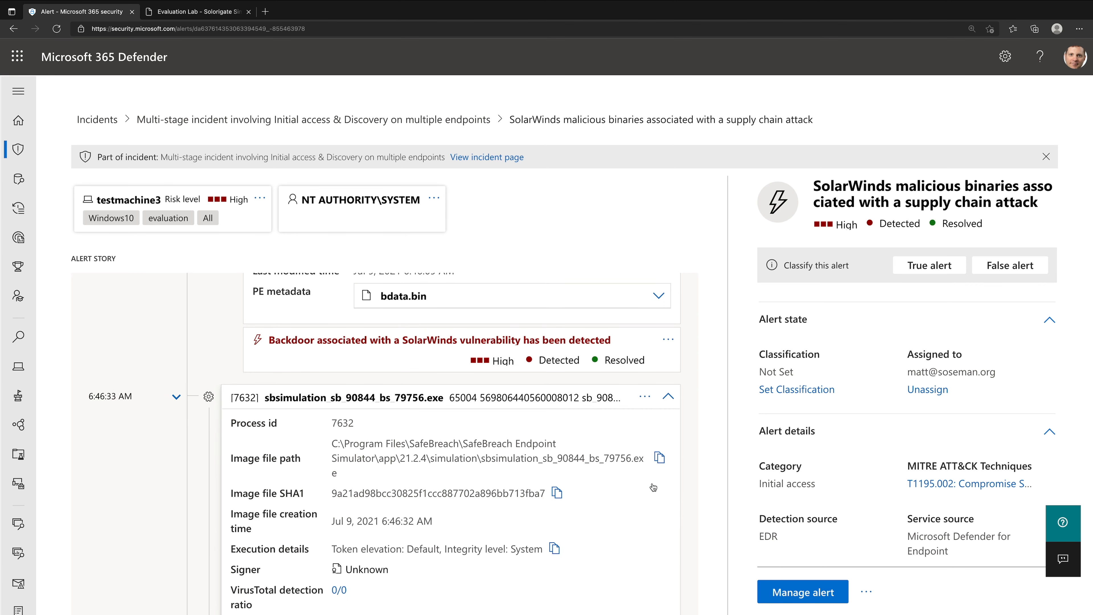
scroll(654, 474, down, 7)
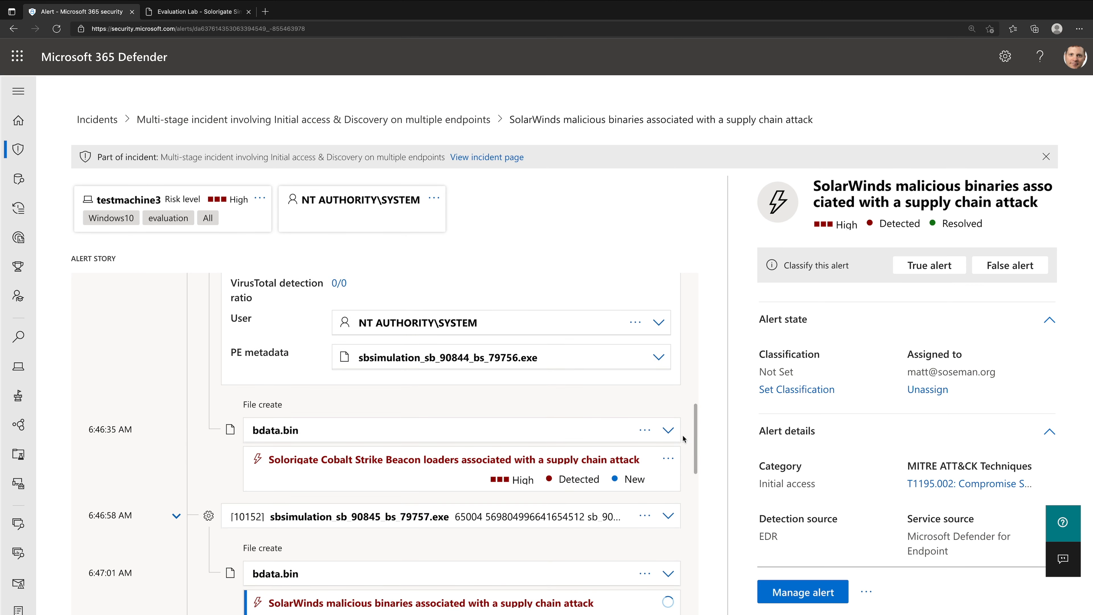
click(674, 434)
- Expand the sbsimulation_sb_90845_bs_79757.exe process and the bdata.bin it created, and examine the file's SHA1
scroll(678, 438, down, 5)
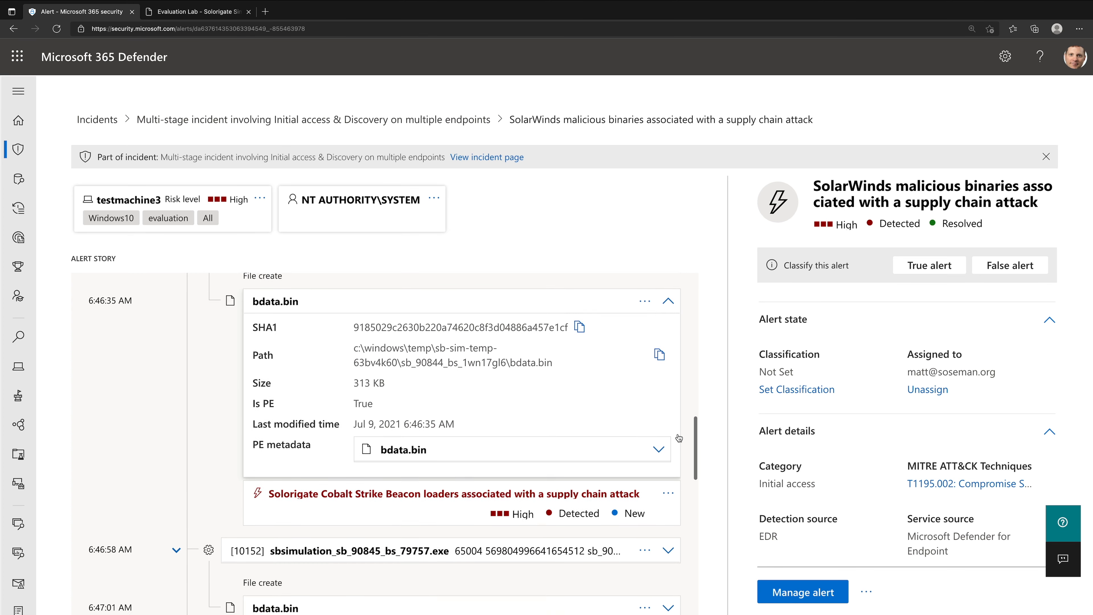
click(676, 432)
scroll(675, 432, down, 2)
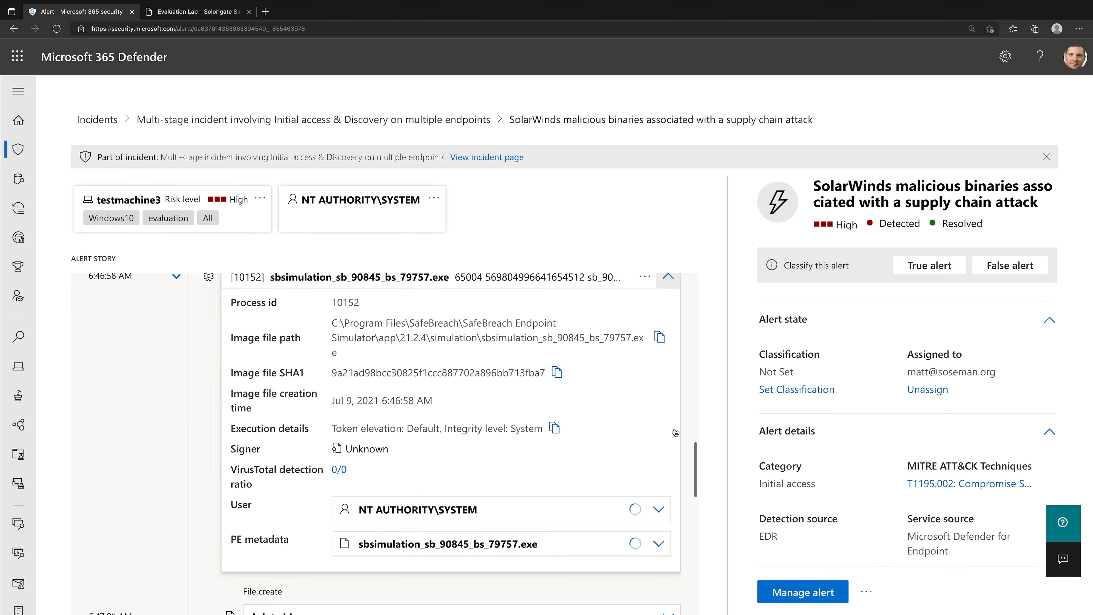
scroll(675, 432, down, 3)
scroll(675, 432, down, 2)
click(676, 432)
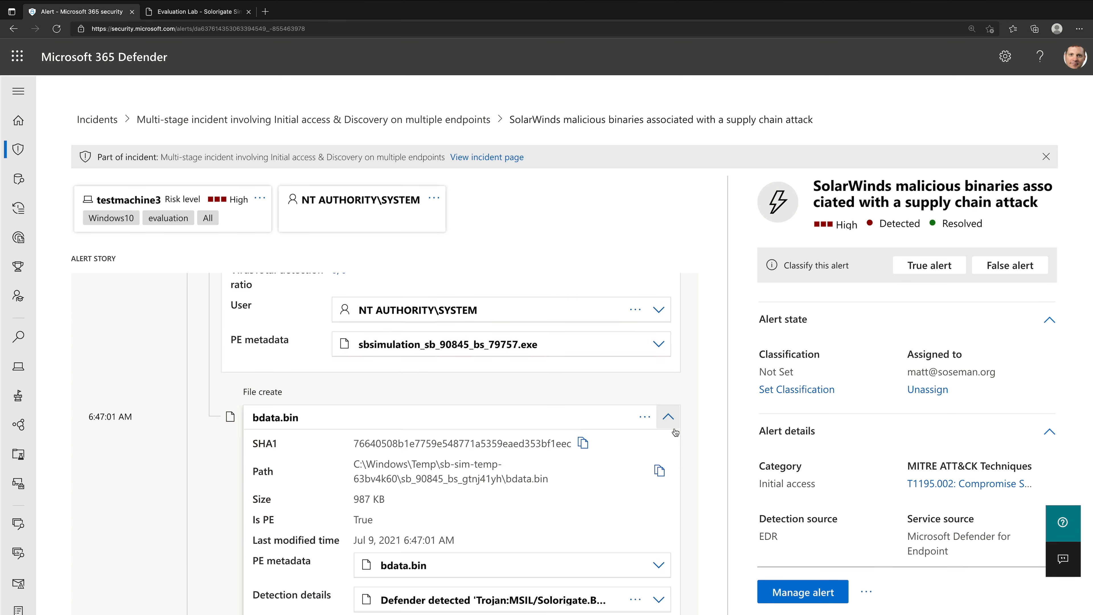
scroll(675, 432, down, 2)
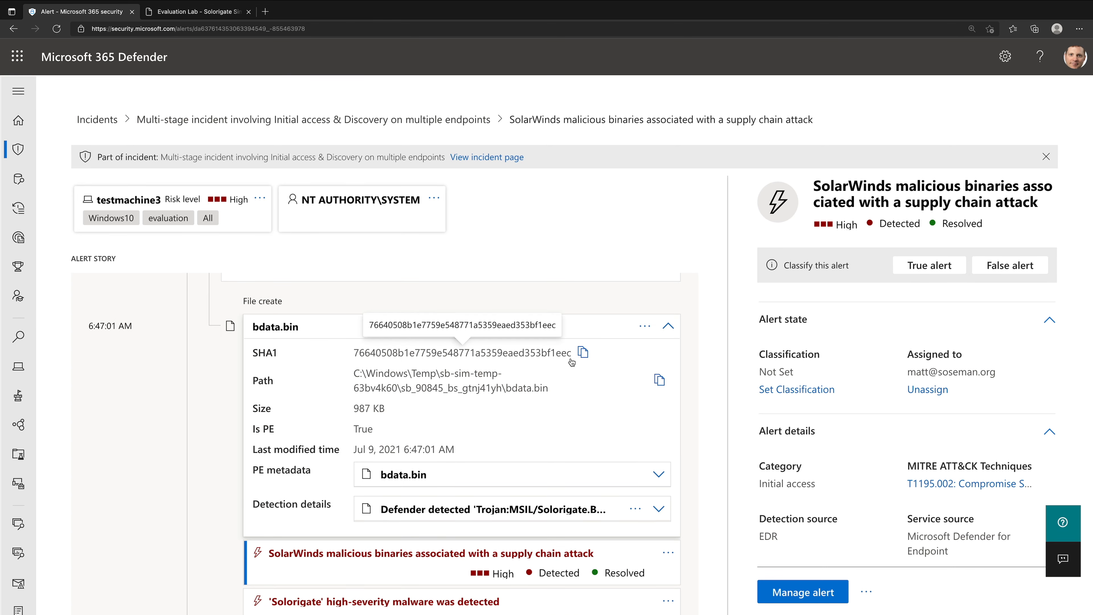
- Compare the bdata.bin SHA1 with the SUNBURST hash in the simulation PDF and return to the alert story
click(163, 11)
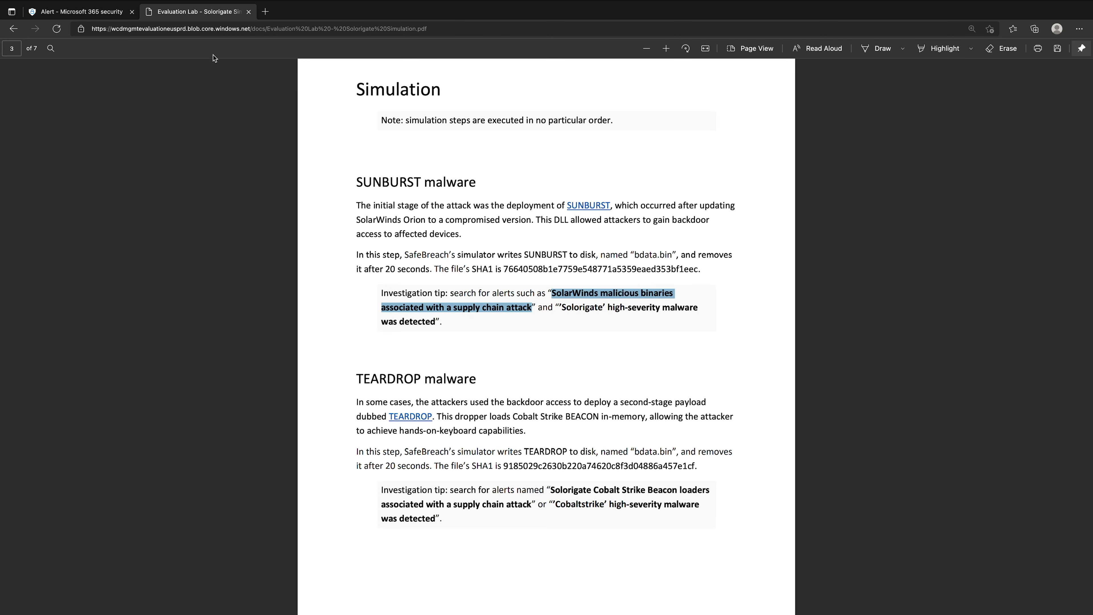
click(105, 13)
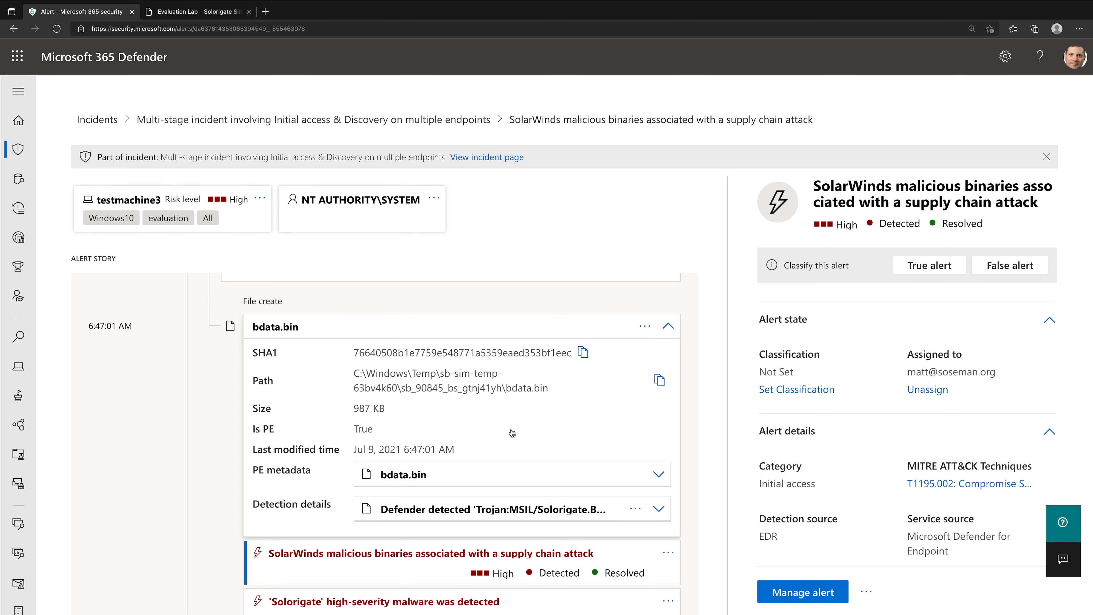
scroll(512, 432, up, 1)
scroll(513, 432, down, 1)
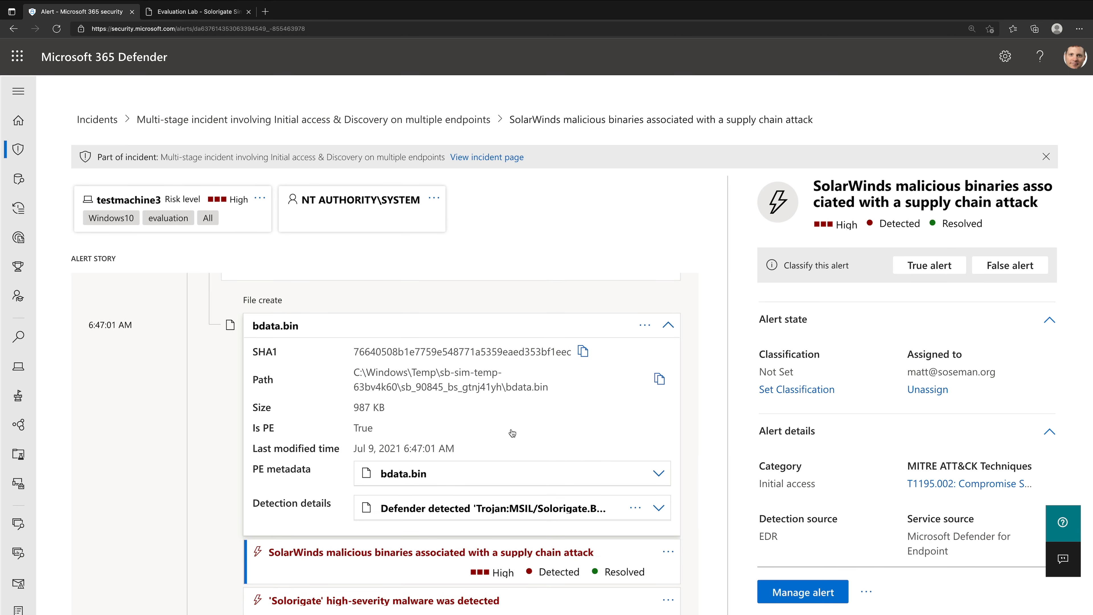
- Open the file details of the bdata.bin created at 6:47:01 AM and expand its PE metadata and detection details
click(512, 433)
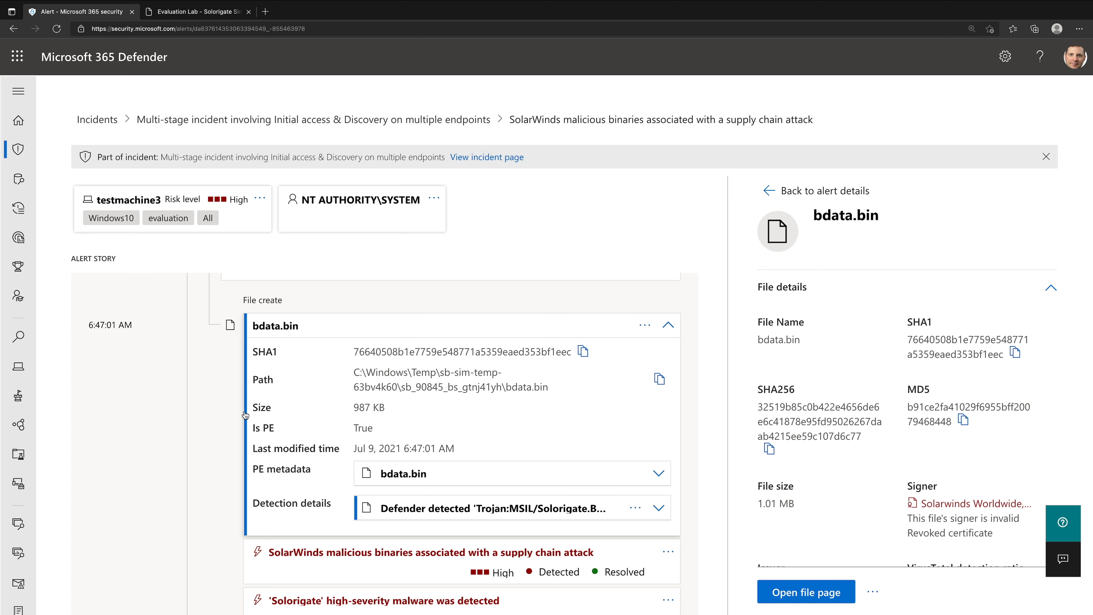
click(658, 473)
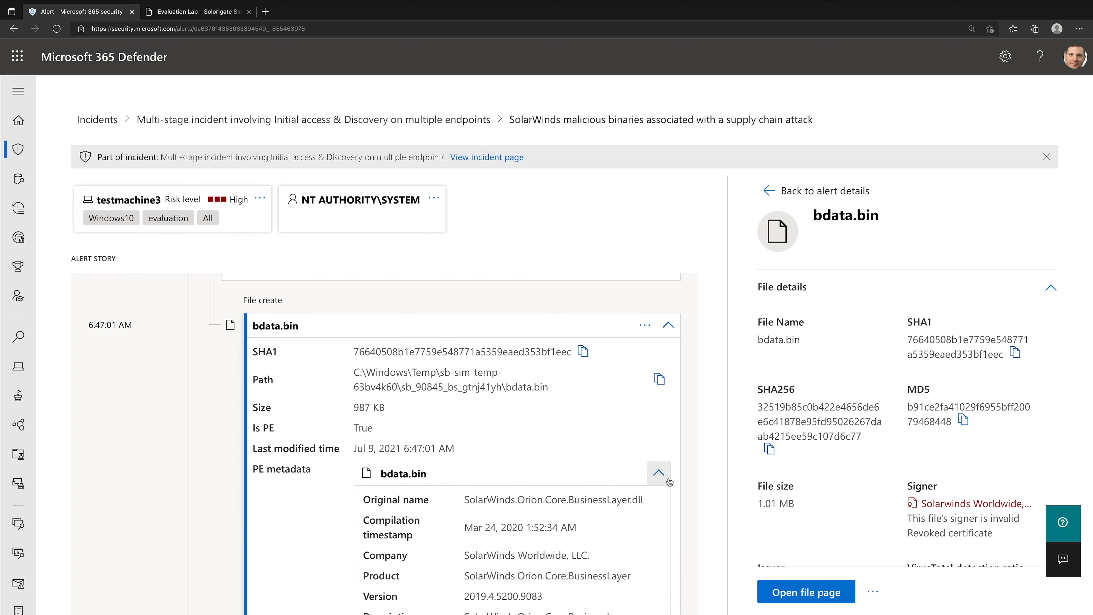
scroll(555, 467, down, 3)
scroll(560, 465, up, 1)
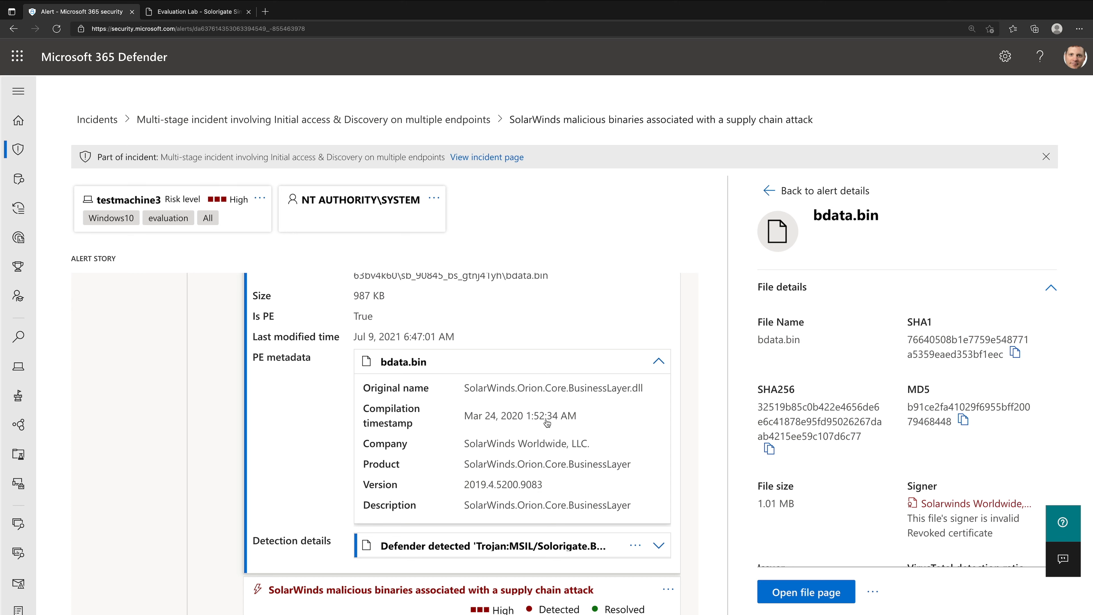
click(659, 545)
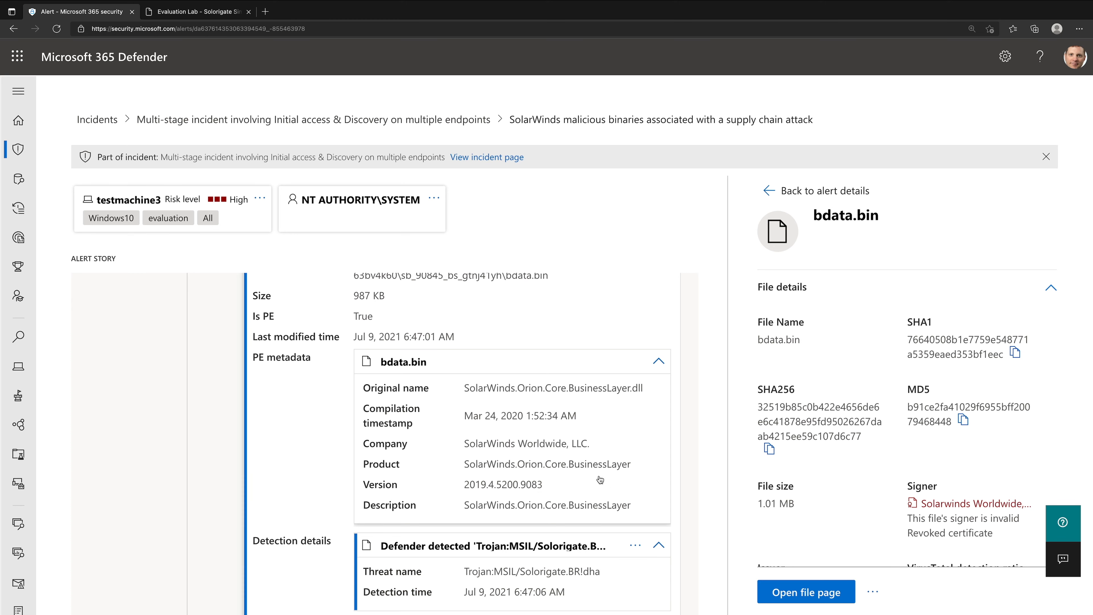
scroll(600, 479, down, 3)
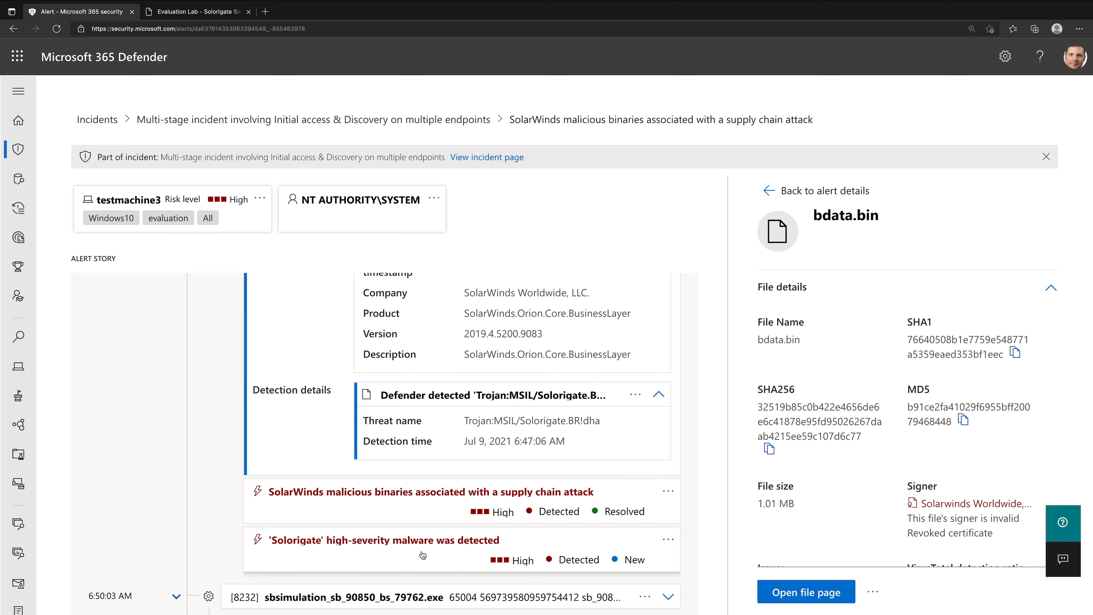
- Examine the metadata and file details of the bdata.bin created at 6:47:01 AM and open its file page
scroll(420, 523, up, 5)
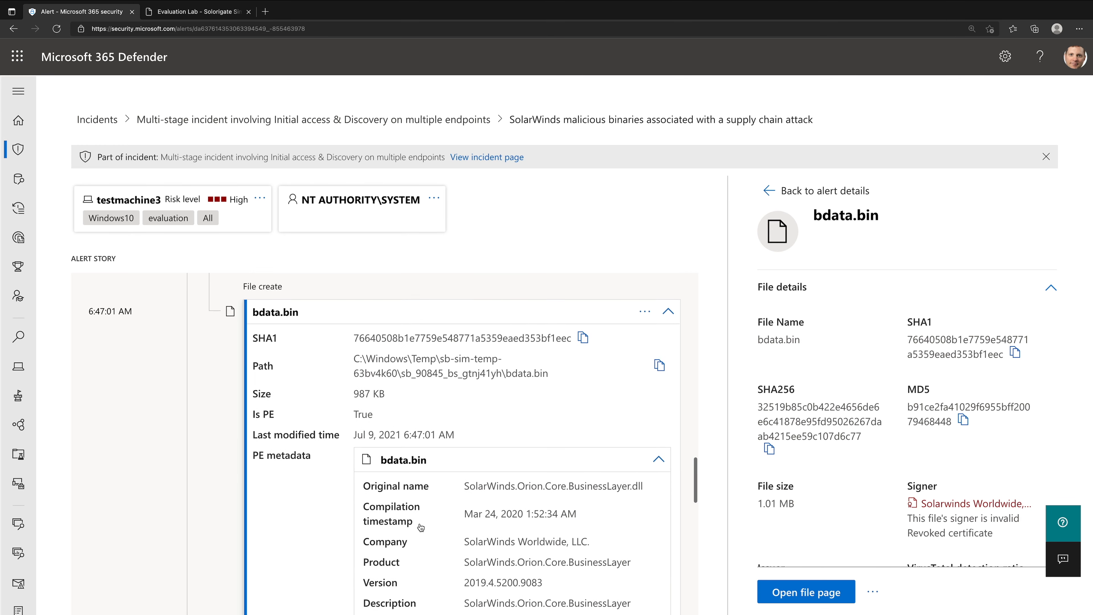
scroll(942, 398, down, 10)
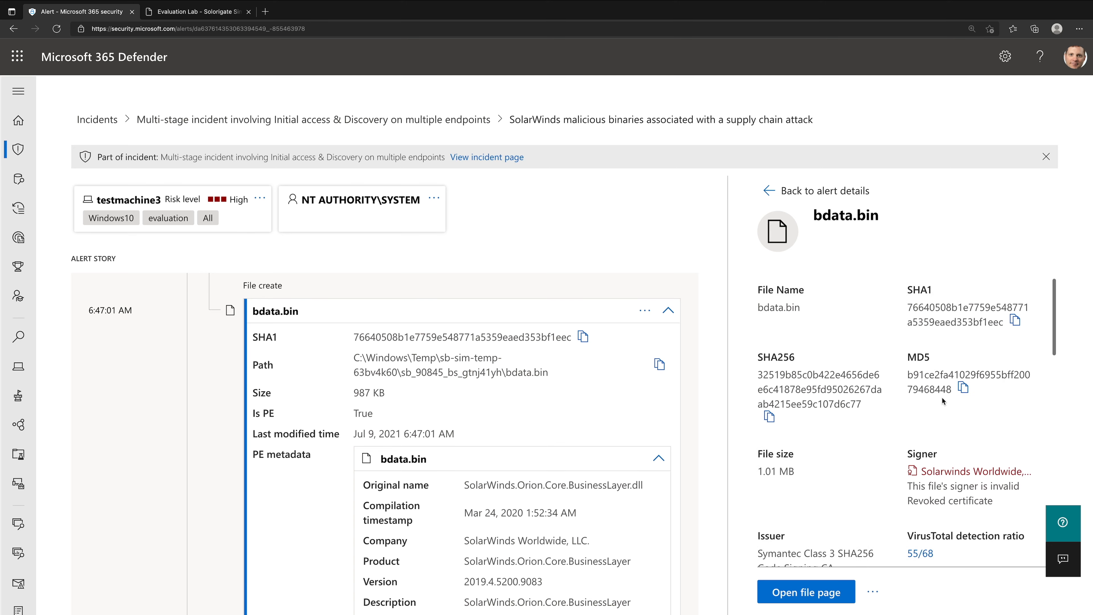
scroll(942, 397, up, 10)
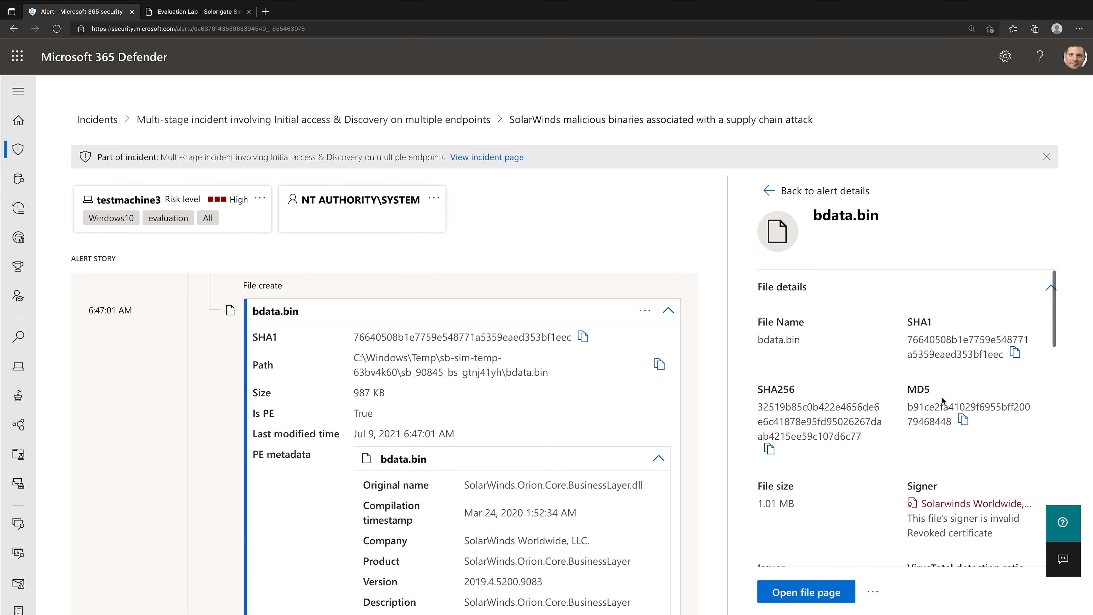
click(828, 596)
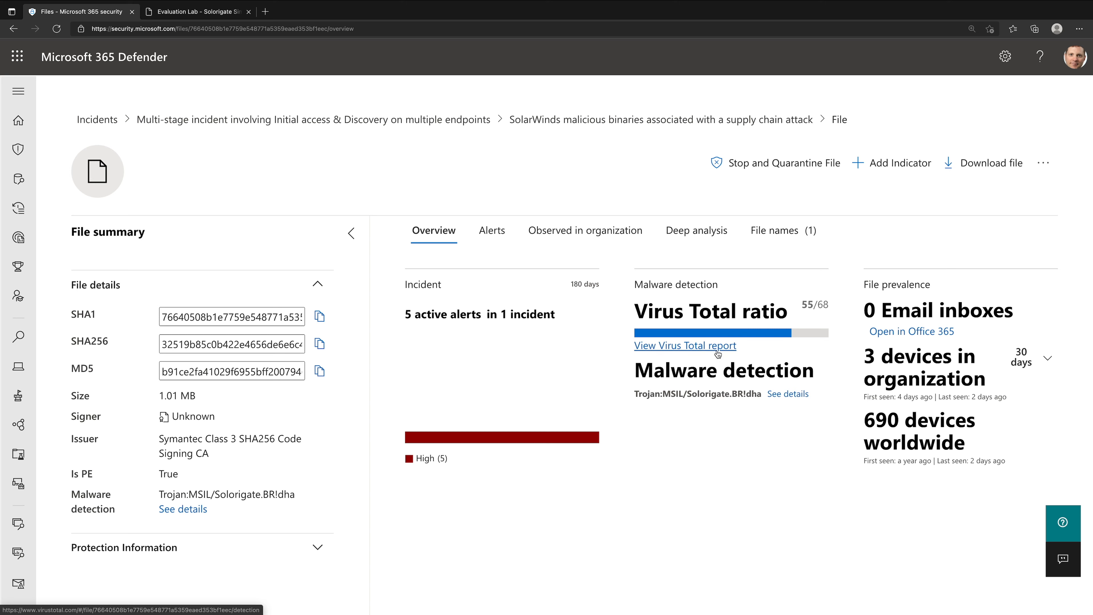
- Review where bdata.bin was observed in the organization, its deep analysis and file names, and return to the overview
click(588, 244)
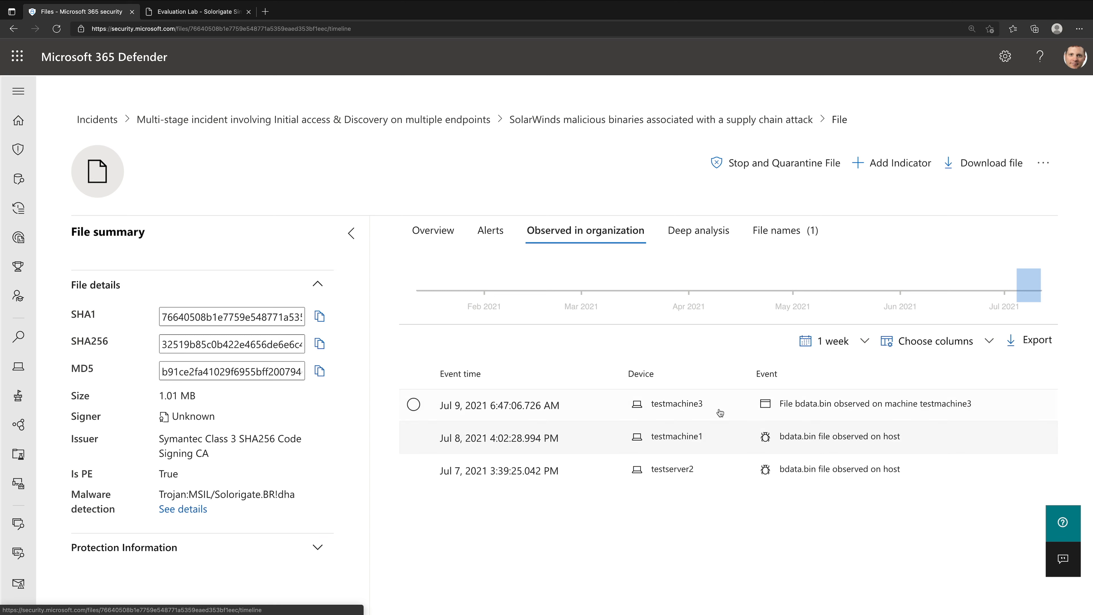
click(704, 239)
click(805, 241)
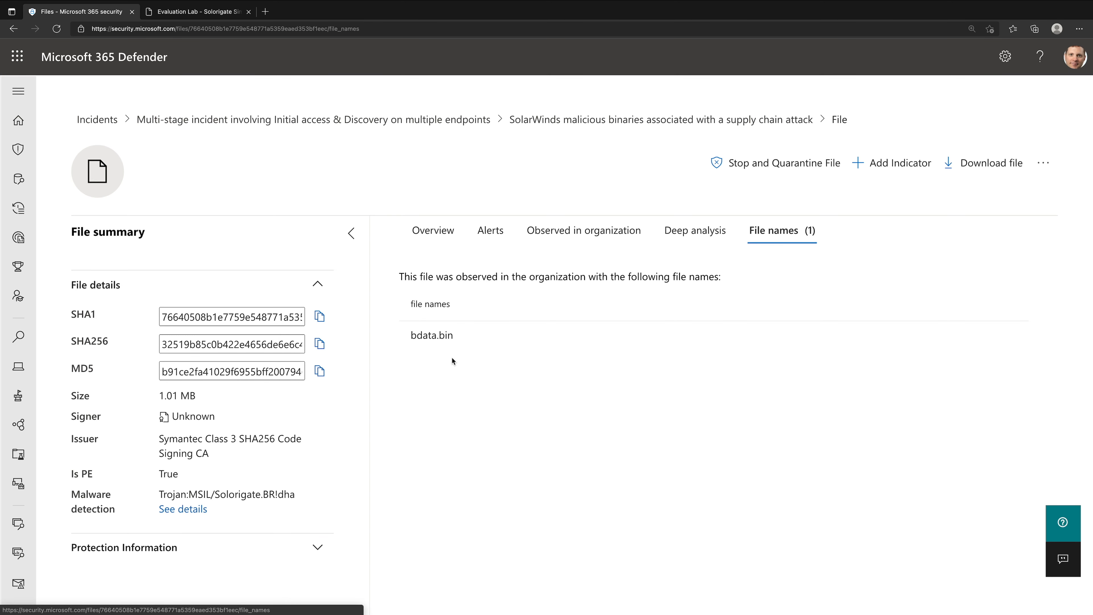
click(461, 236)
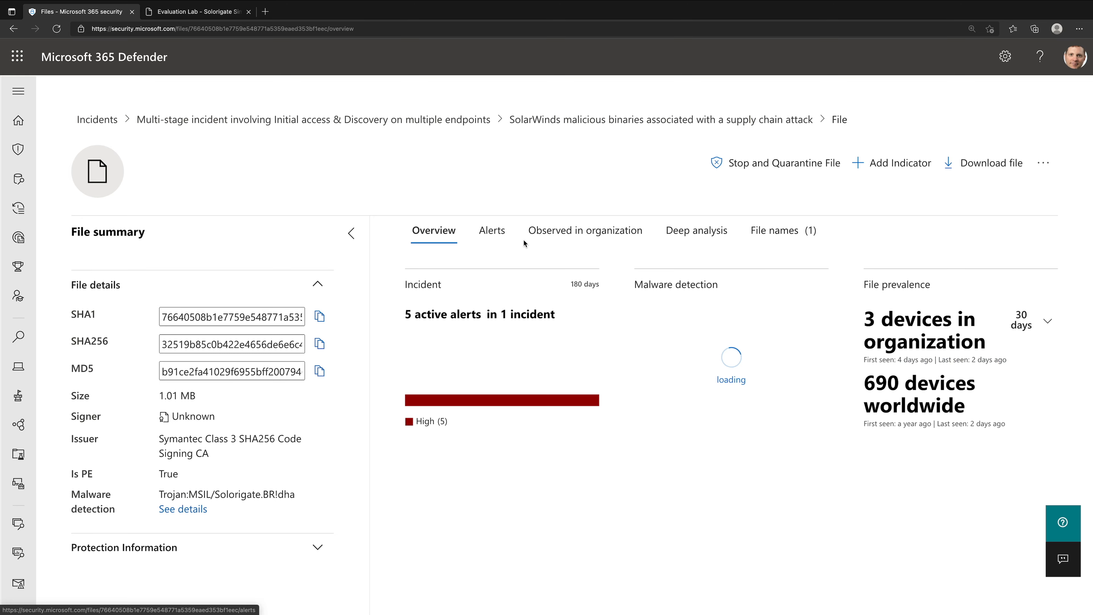
- Stop and quarantine the SUNBURST bdata.bin file with the comment "Demo"
click(812, 167)
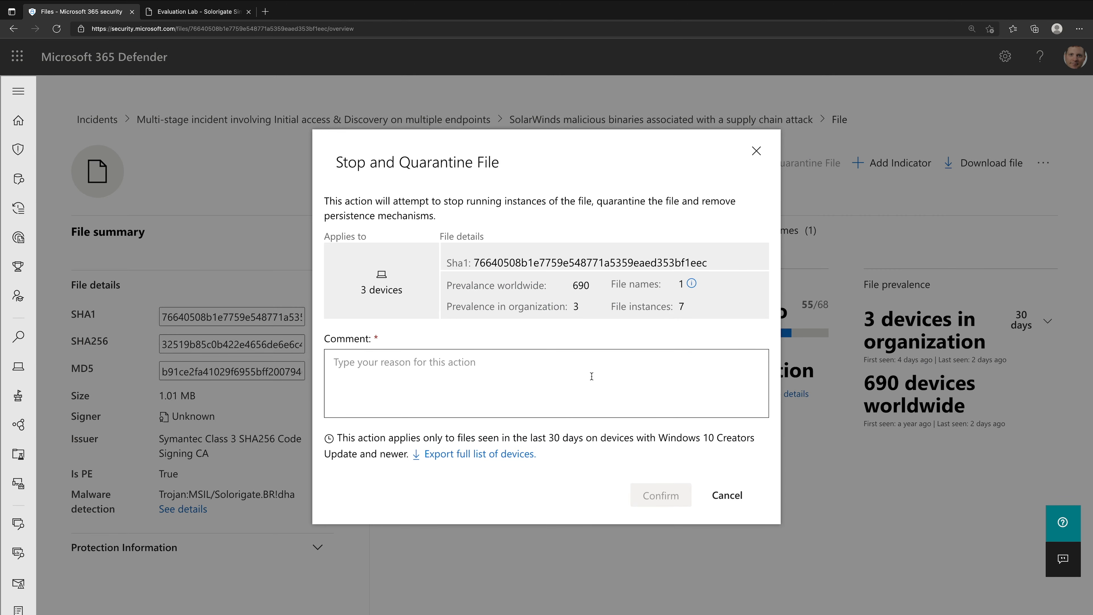
text(Demo)
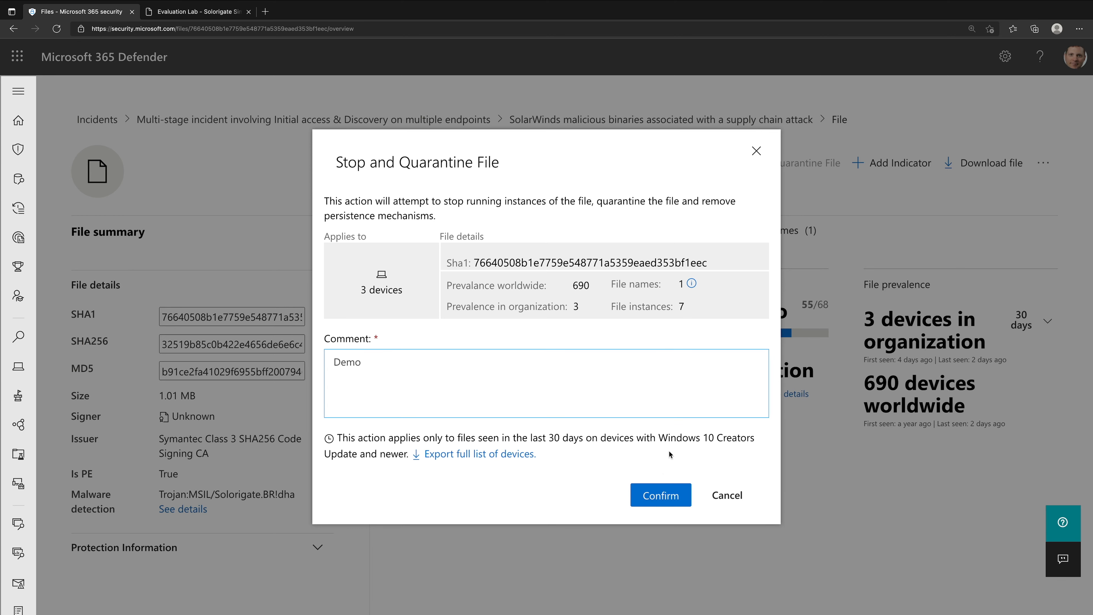
click(662, 495)
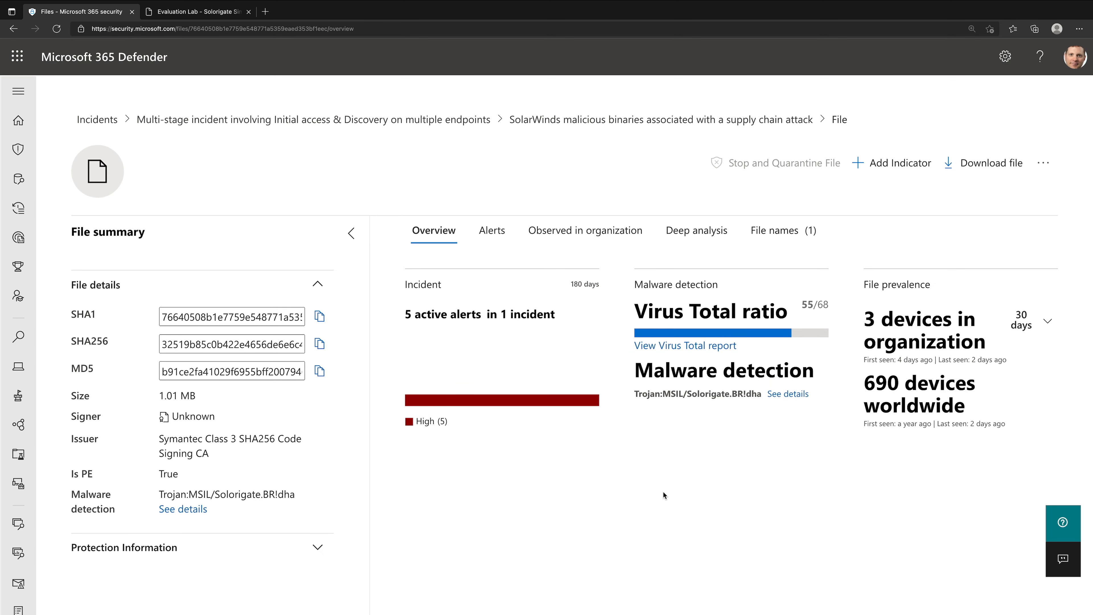
- Start a file hash indicator for this file with the Alert and block action and the alert title "SUNBURST Malware Found!"
click(892, 163)
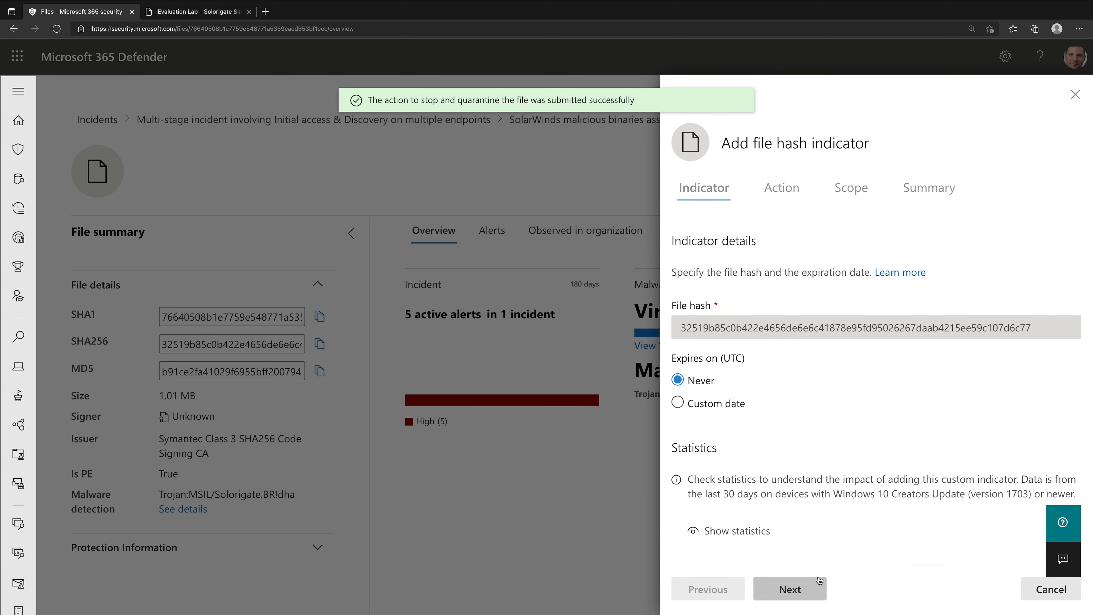
click(808, 589)
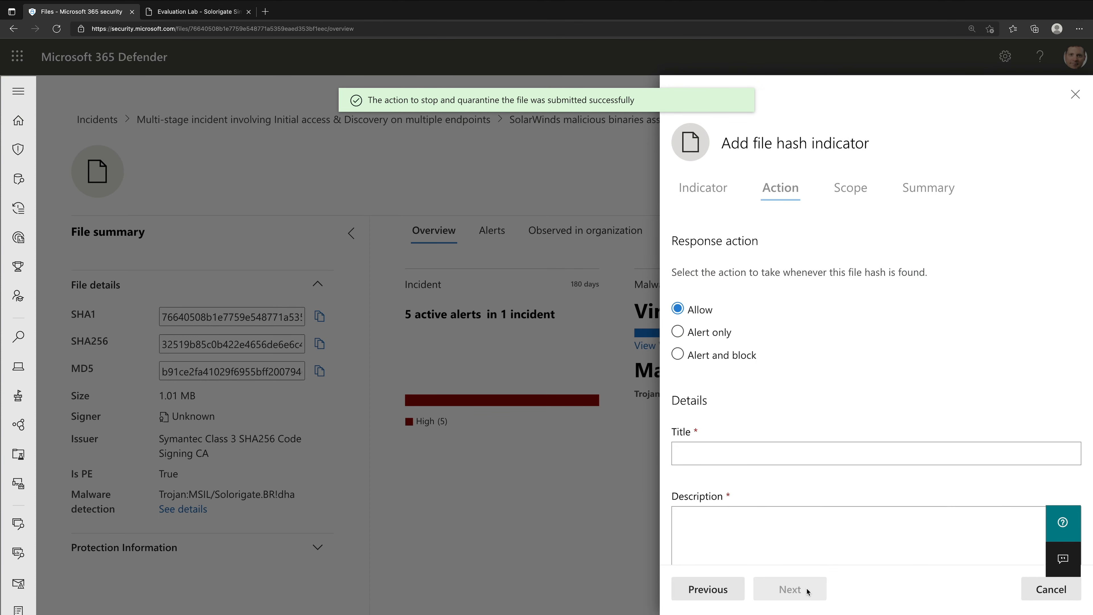
click(738, 356)
click(764, 456)
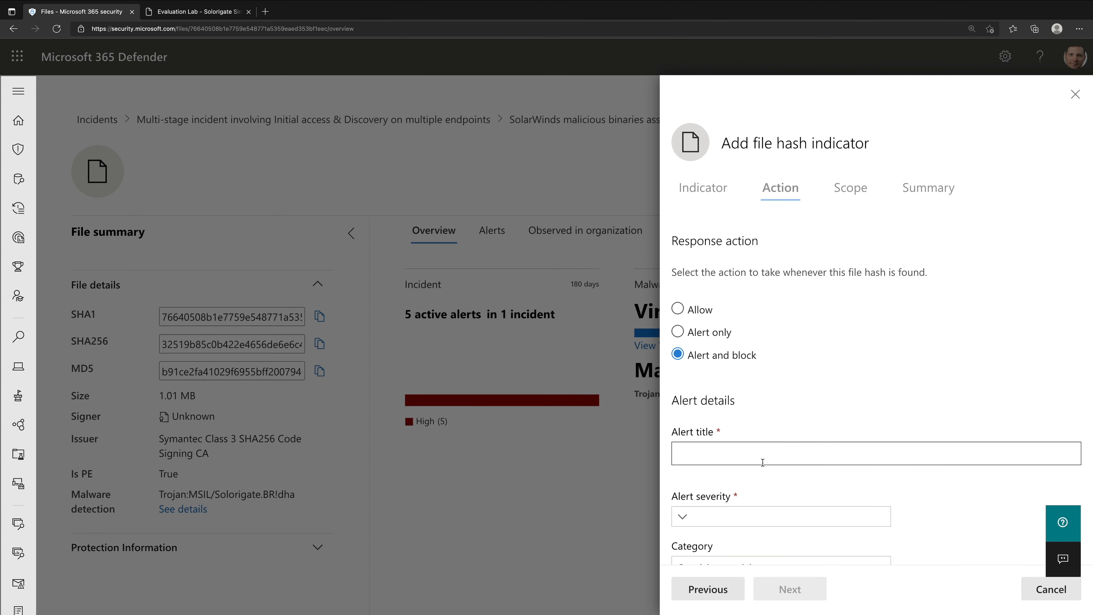
text(SUNBURST Malware Found!)
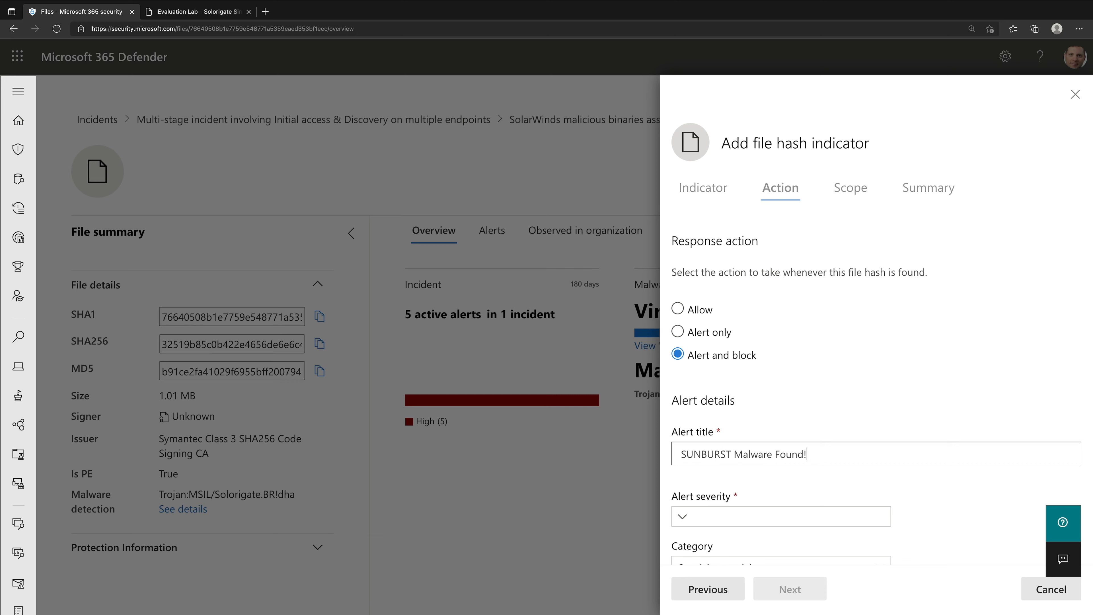
- Set the indicator's alert severity to High and its category to Malware
click(813, 519)
click(744, 566)
scroll(942, 516, down, 4)
scroll(941, 517, down, 1)
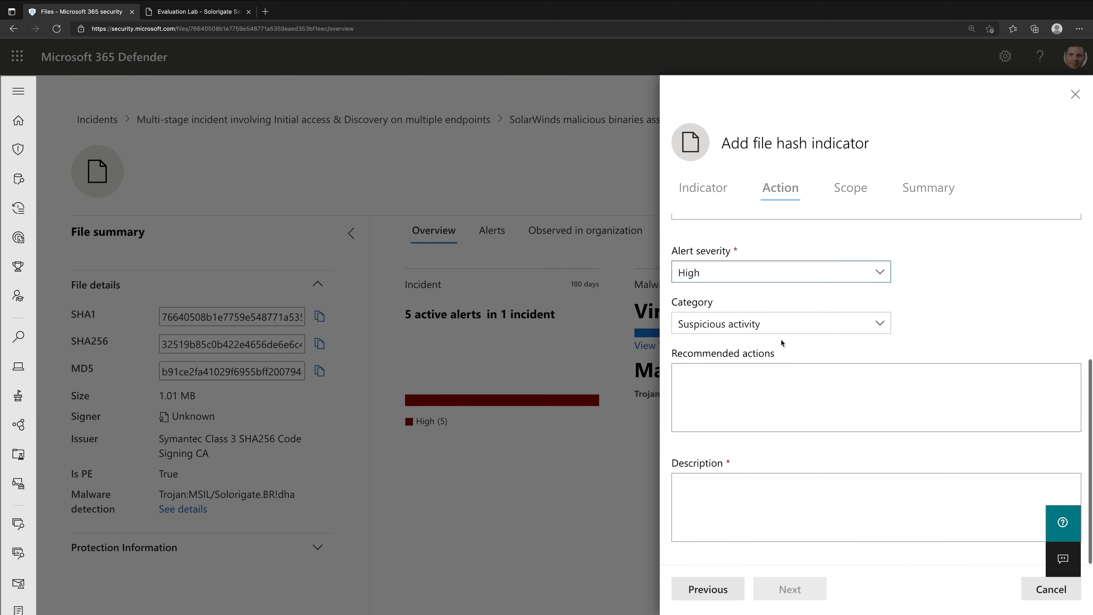
click(781, 323)
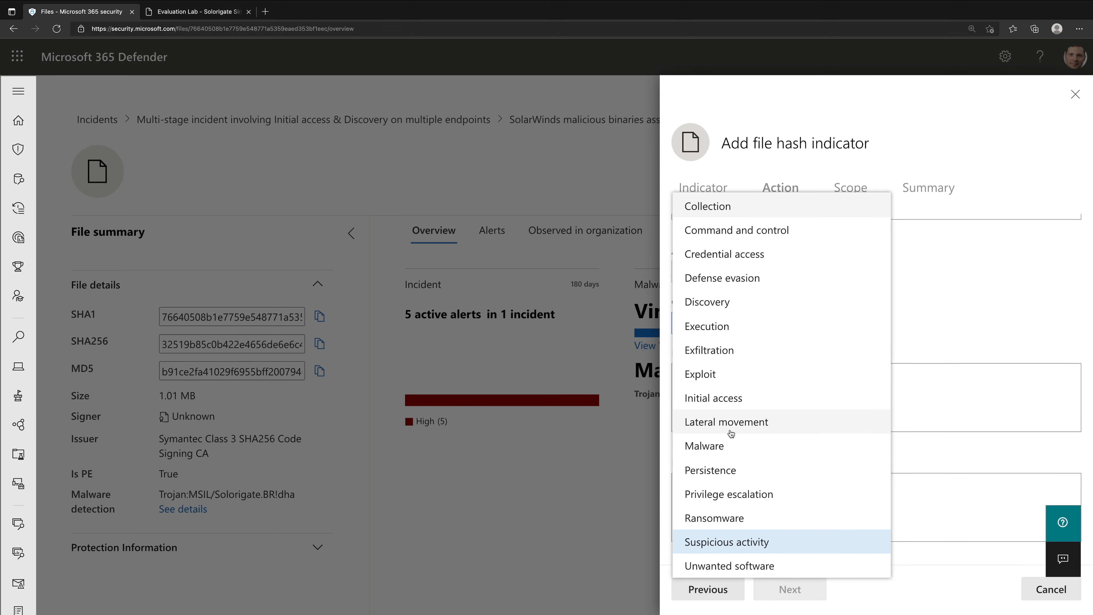
click(728, 443)
- Describe the indicator as "Demo", keep the scope at all devices and save it
click(799, 508)
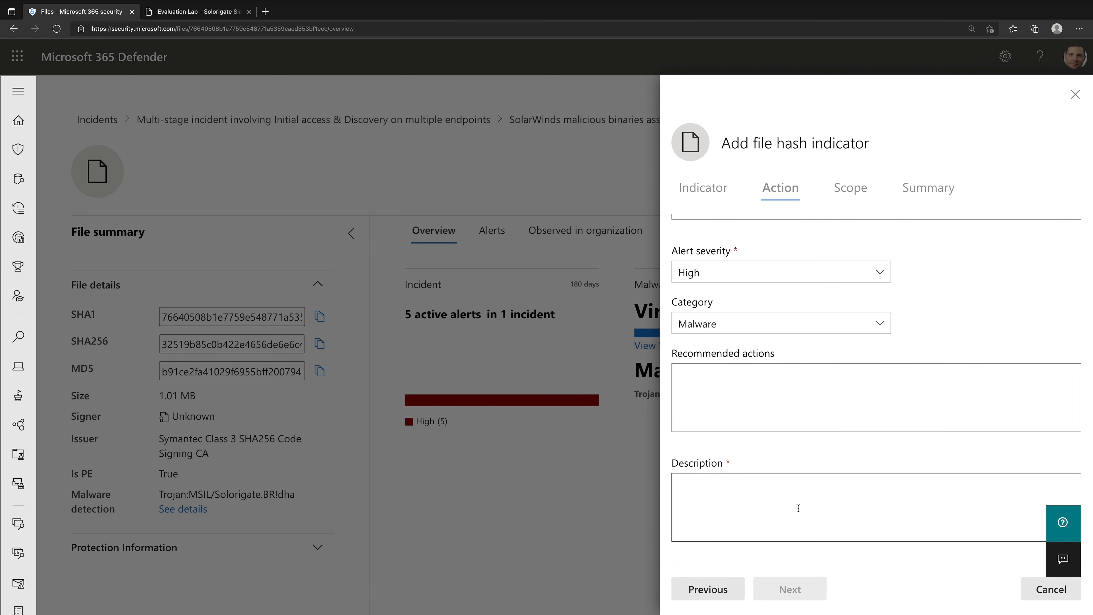
text(Demo)
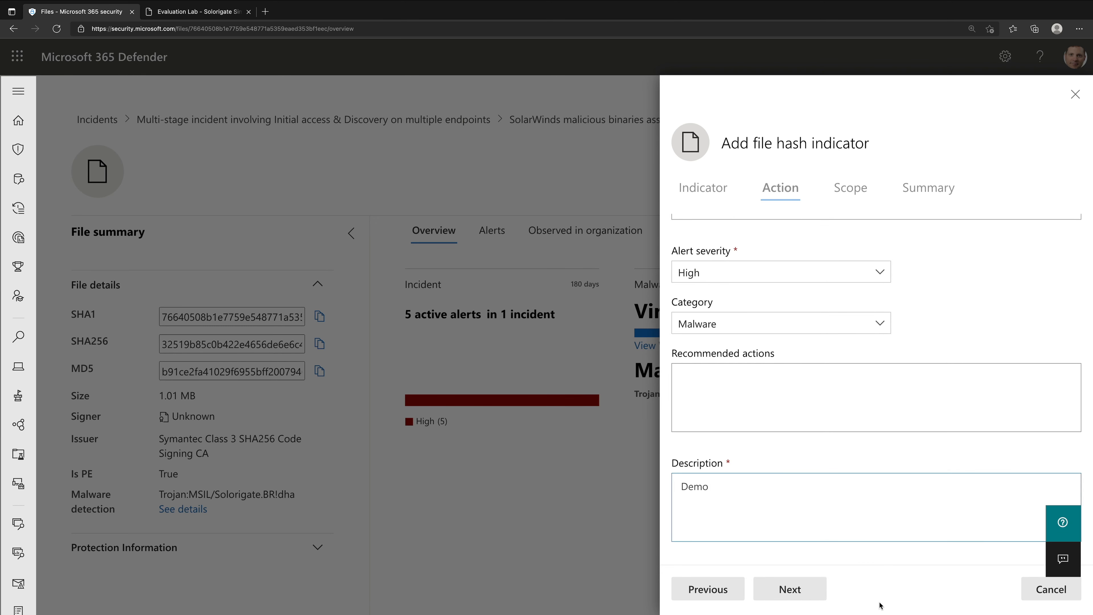
click(805, 589)
click(810, 590)
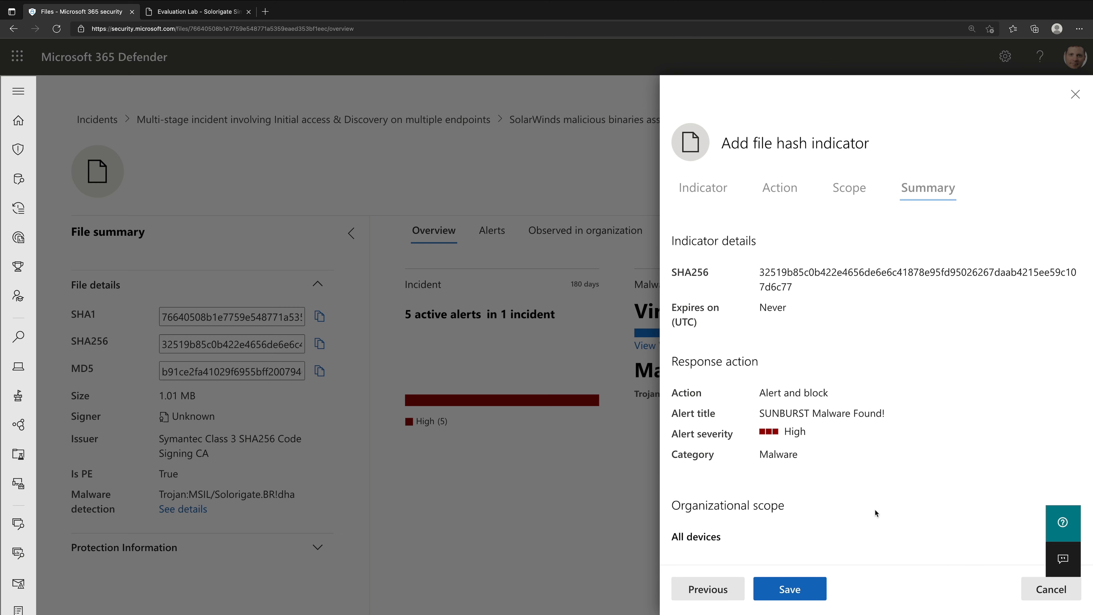
click(793, 589)
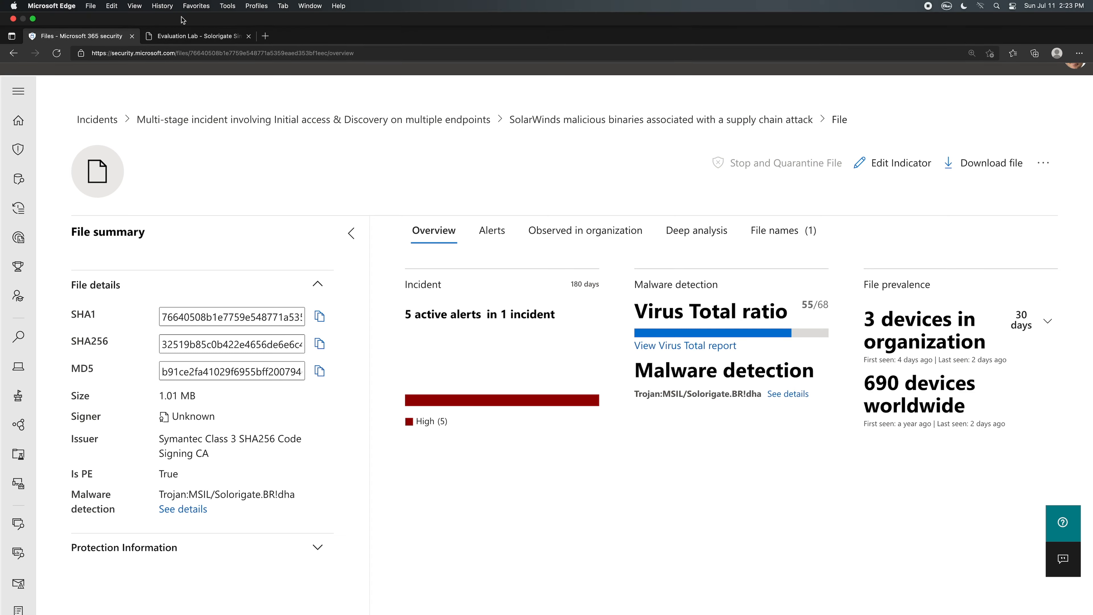
- Read the SUNBURST and TEARDROP malware sections in the Solorigate simulation PDF
click(207, 20)
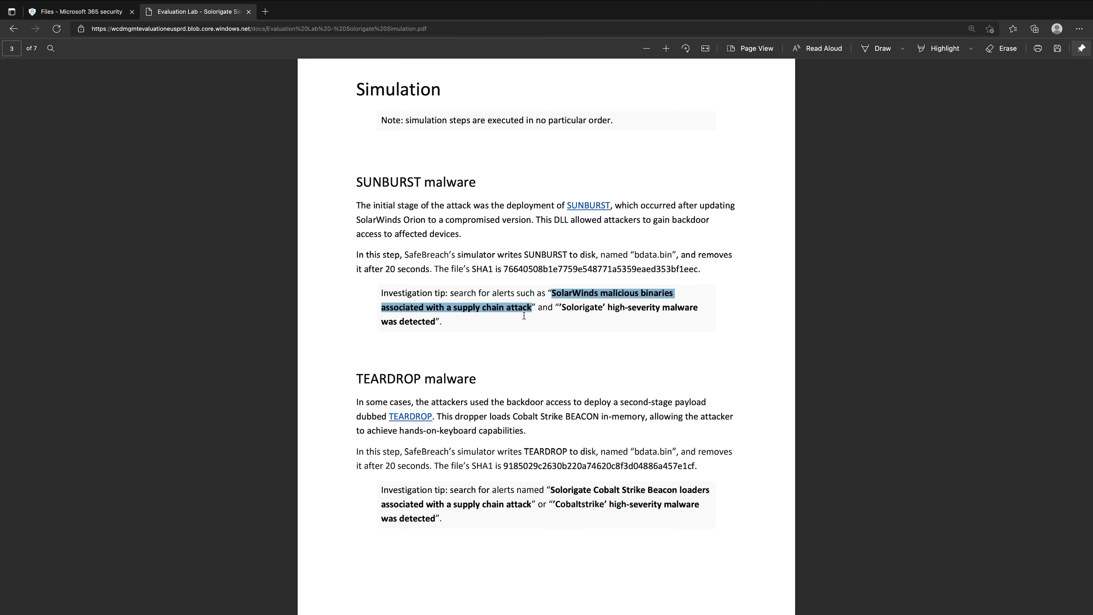
scroll(524, 316, down, 3)
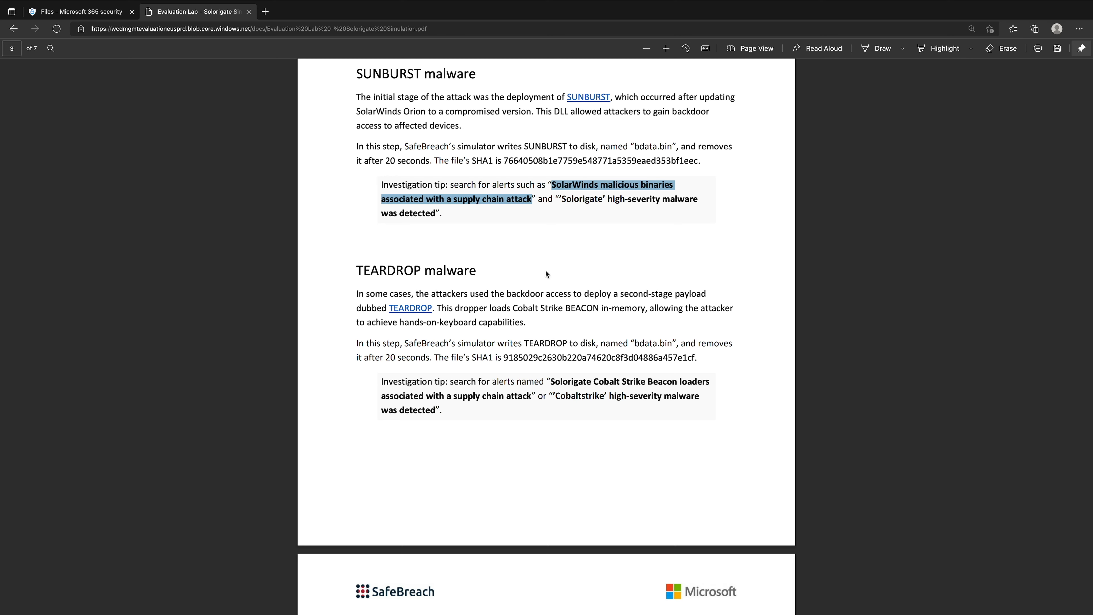
drag(597, 113, 705, 117)
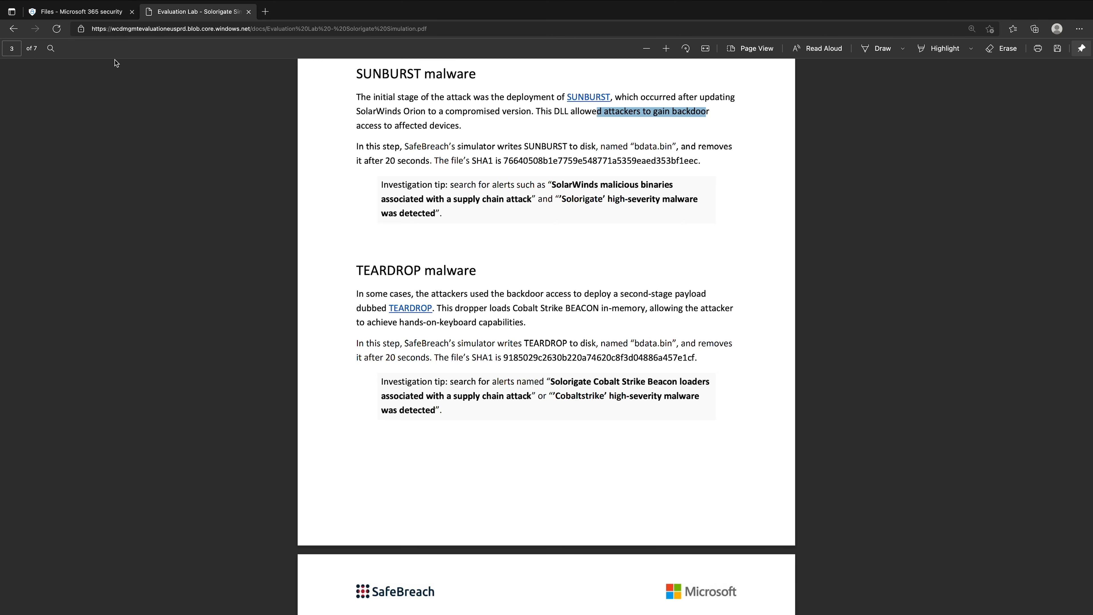
- Return to the multi-stage incident's alerts and open testmachine3's "Solorigate Cobalt Strike Beacon loaders associated with a supply chain attack" alert
click(105, 16)
click(374, 121)
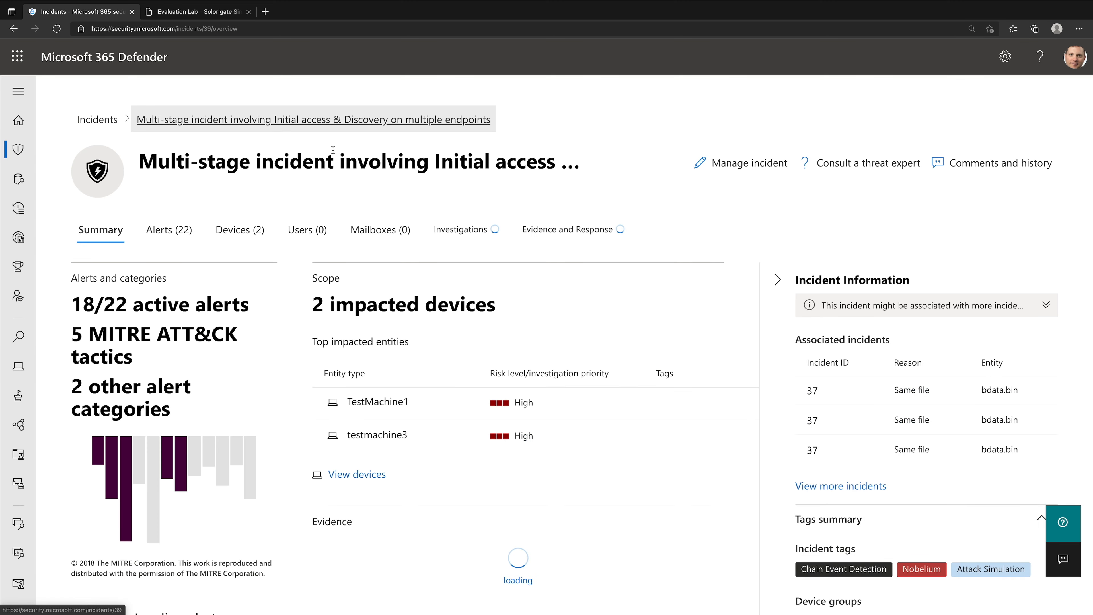
click(189, 233)
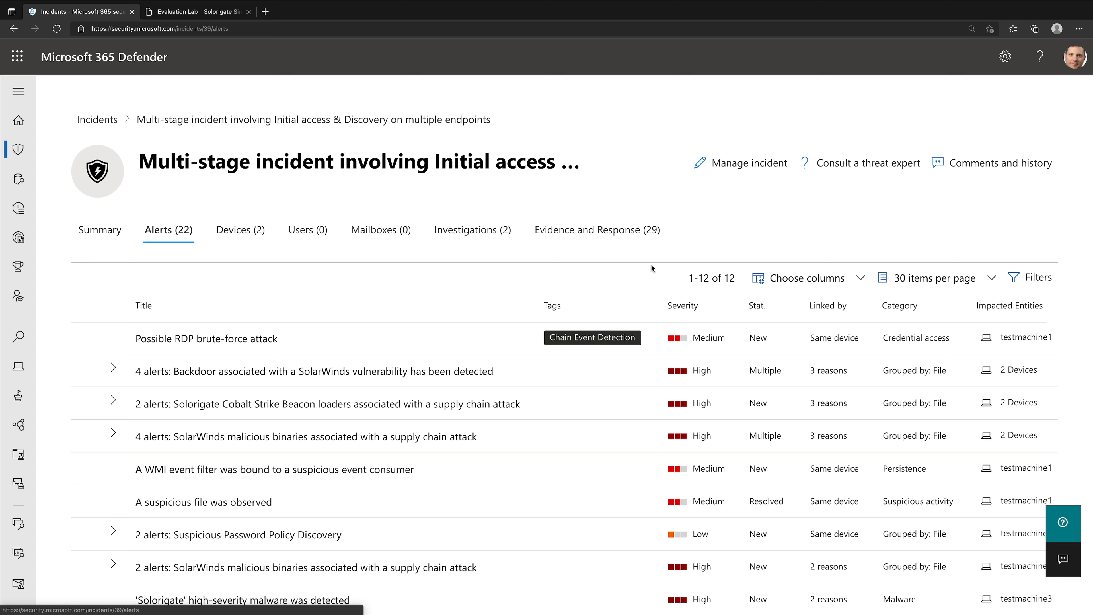
click(114, 407)
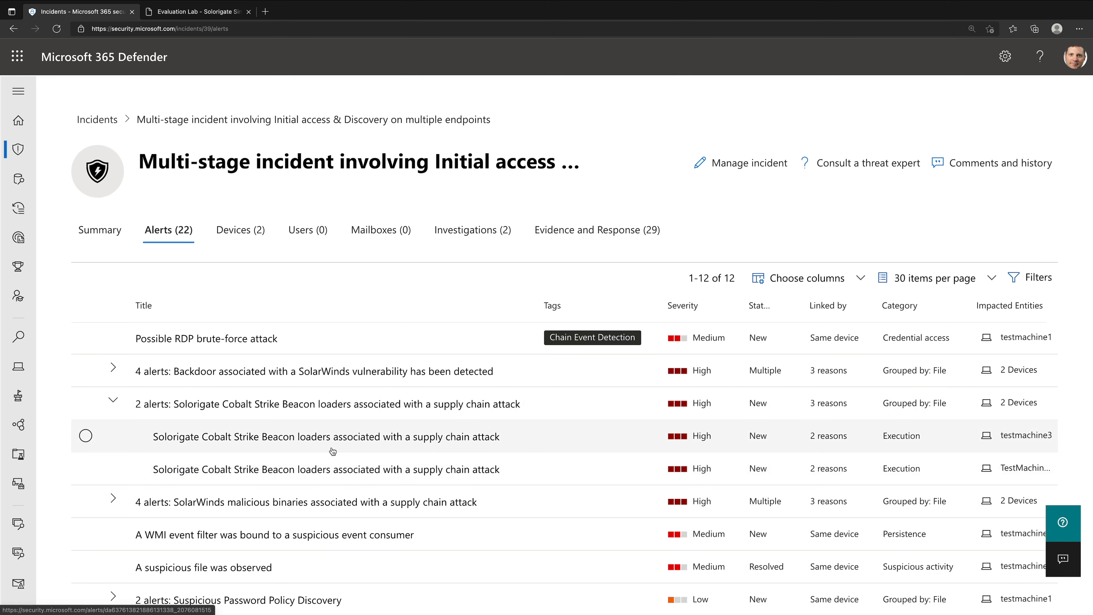
click(334, 436)
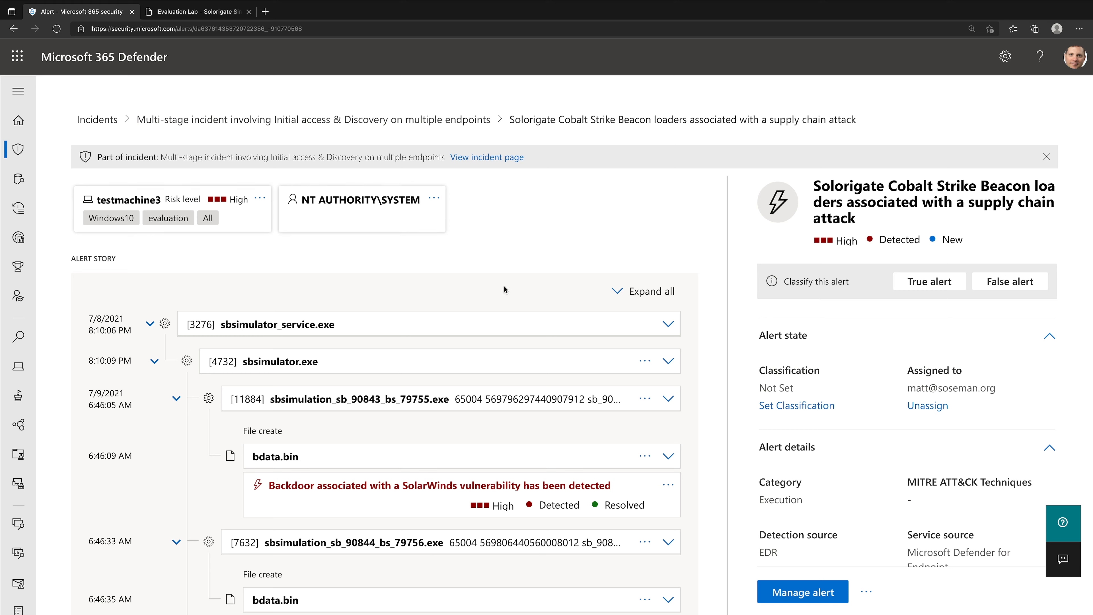
- Expand the bdata.bin created at 6:46:09 AM in the alert story, view its details and open its file page
scroll(620, 467, down, 1)
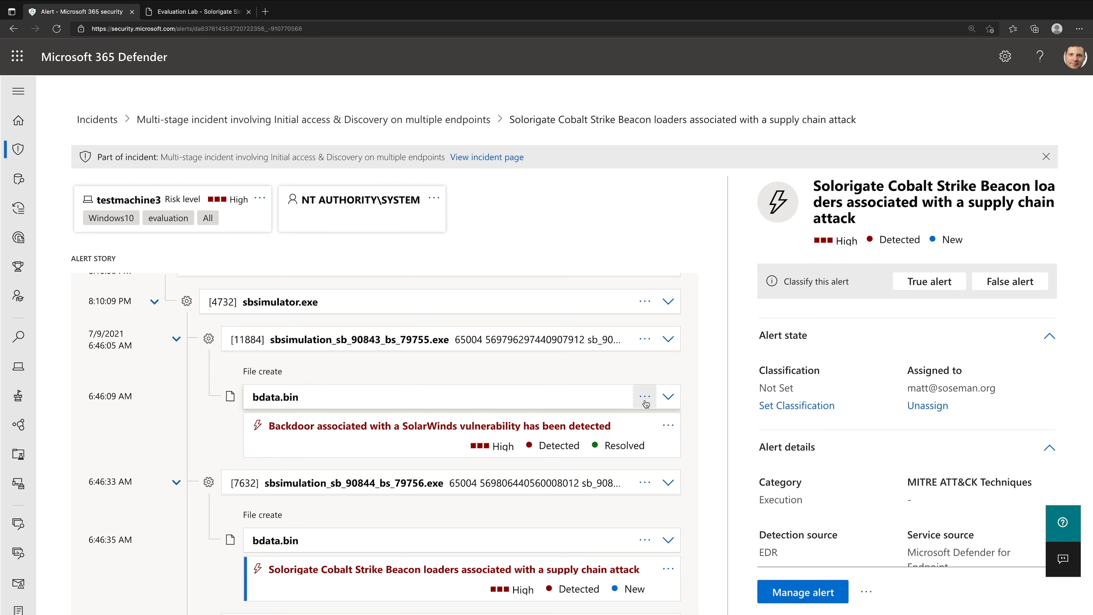
click(668, 396)
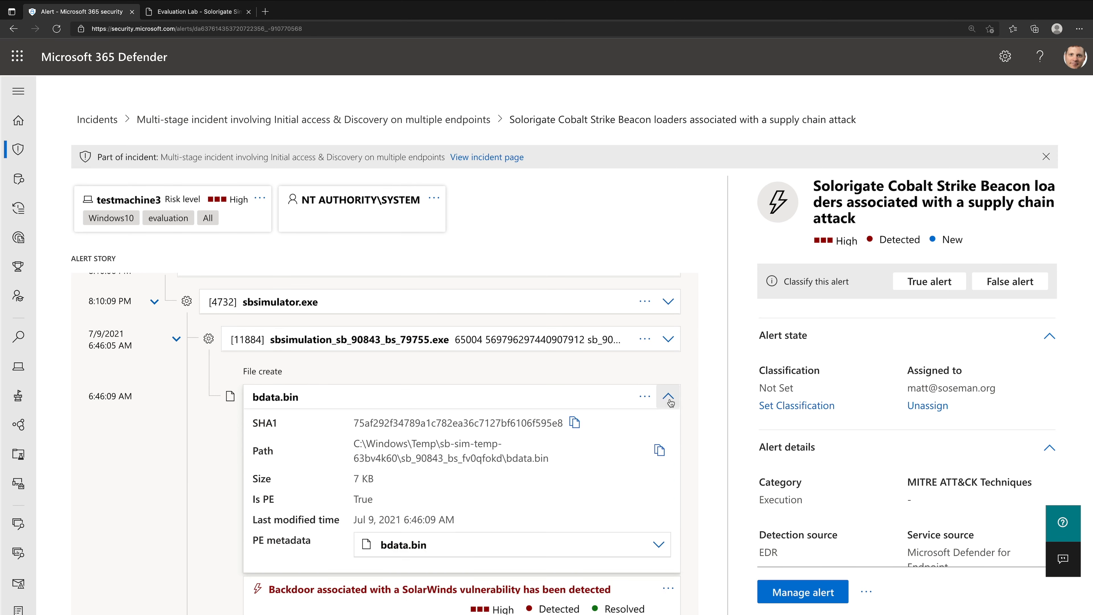
click(438, 469)
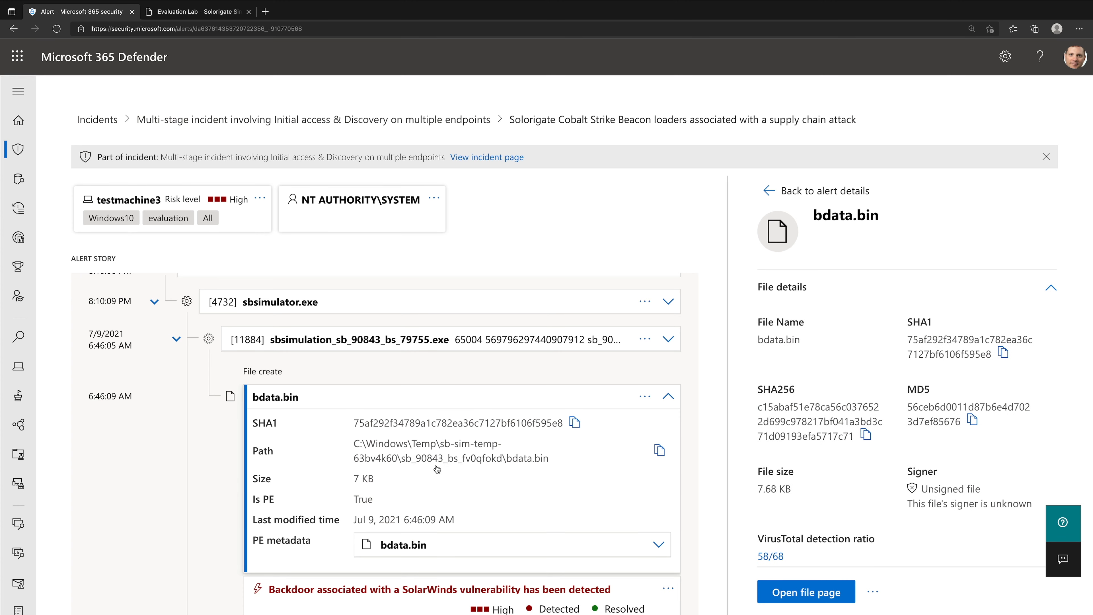
click(797, 593)
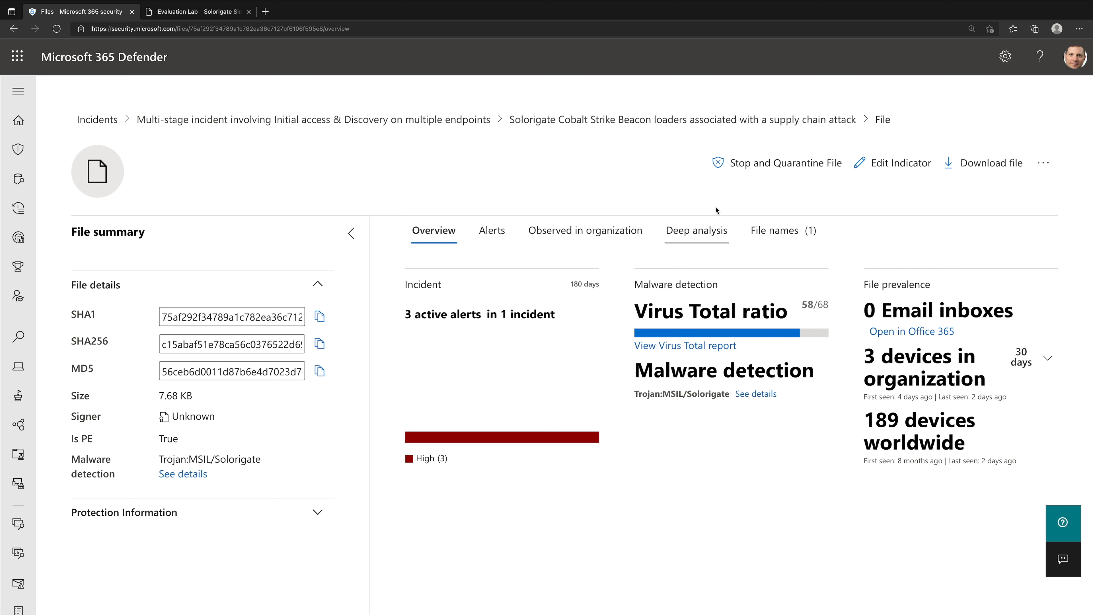
- Stop and quarantine the bdata.bin file from the 6:46:09 AM event with the comment "Demo"
click(771, 163)
click(524, 380)
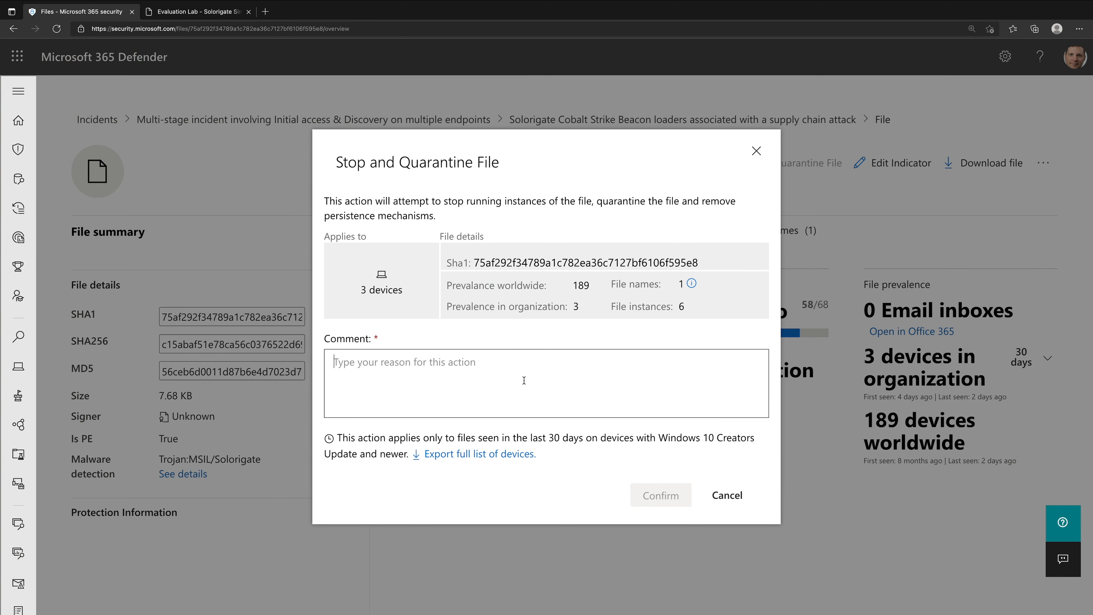
text(De,p)
key(BackSpace)
text(mo)
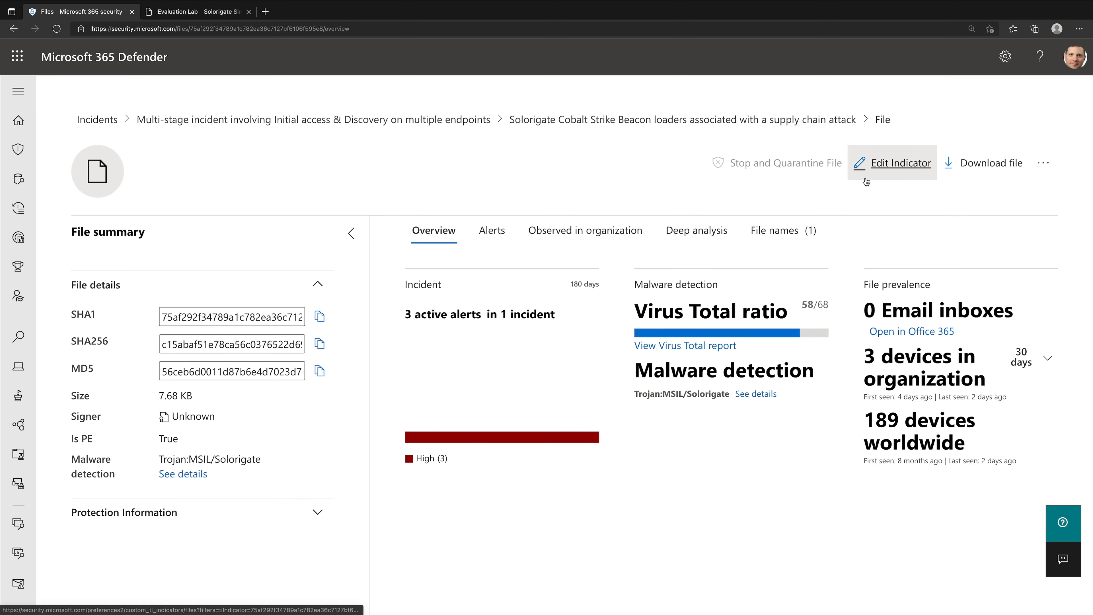
- View the existing file hash indicator for this bdata.bin in the endpoint settings and return to its file page
click(906, 173)
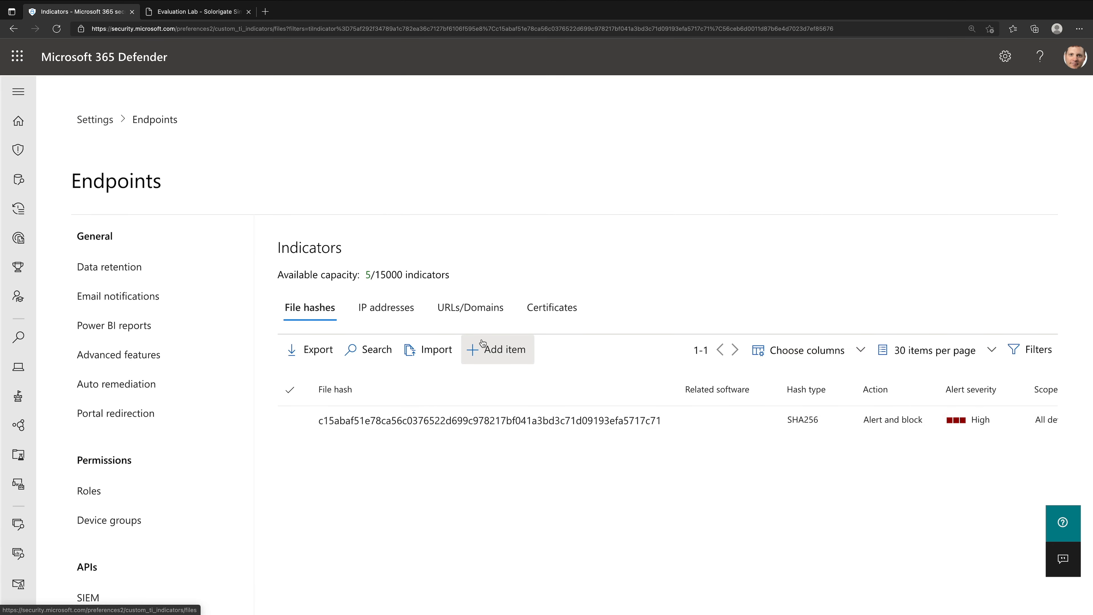
click(14, 28)
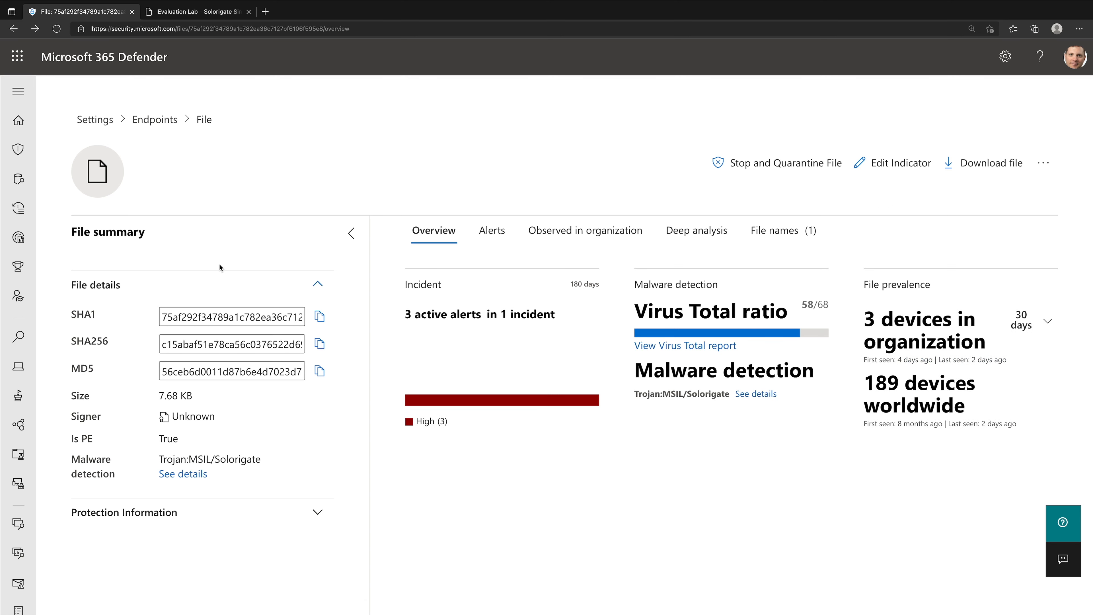
- Read the SUPERNOVA malware section and its investigation tip in the Solorigate simulation guide
click(196, 12)
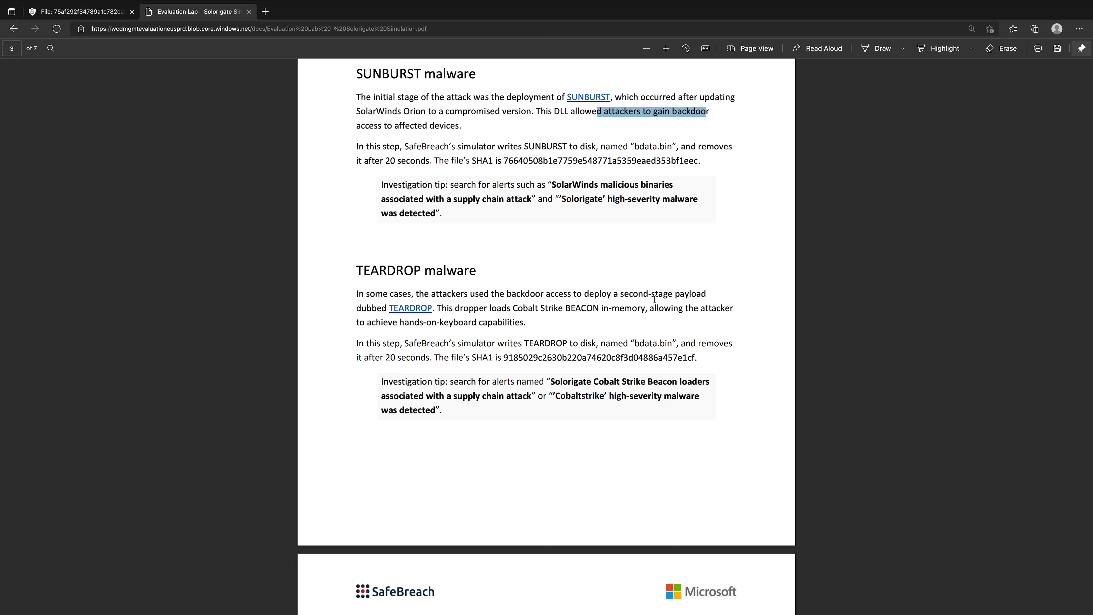
scroll(537, 329, down, 3)
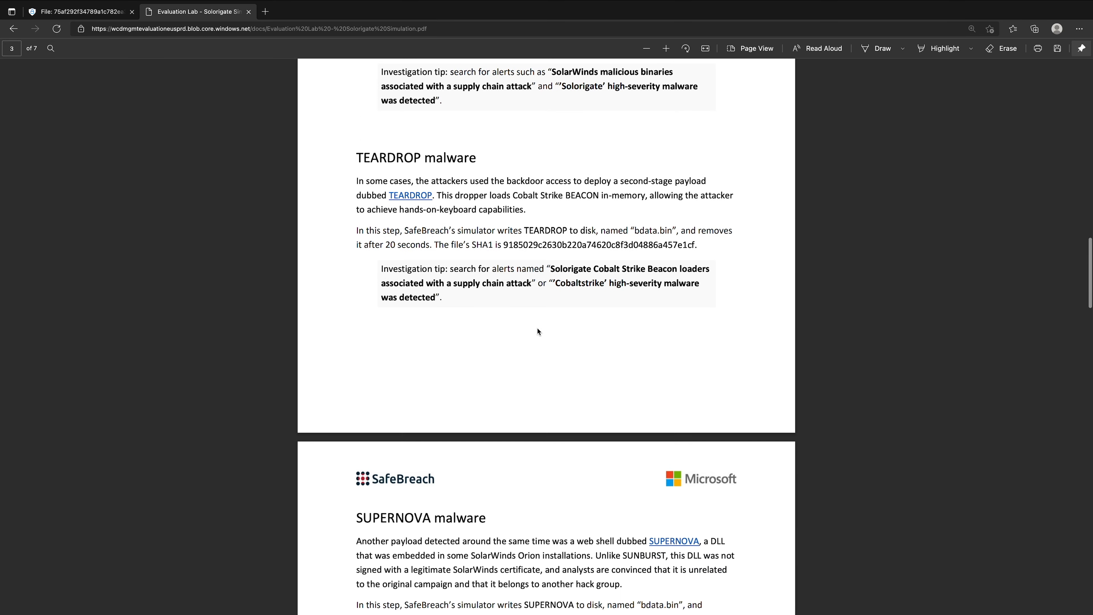
scroll(538, 329, down, 5)
scroll(538, 332, down, 2)
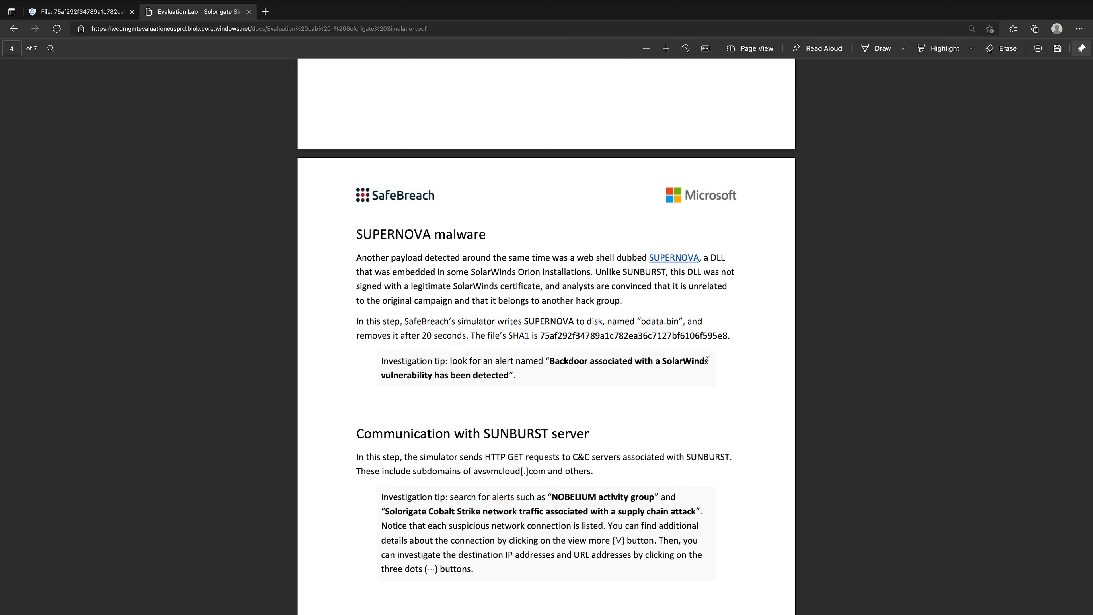
- Switch back to Microsoft 365 Defender and open the alerts of the multi-stage incident involving Initial access & Discovery
click(100, 17)
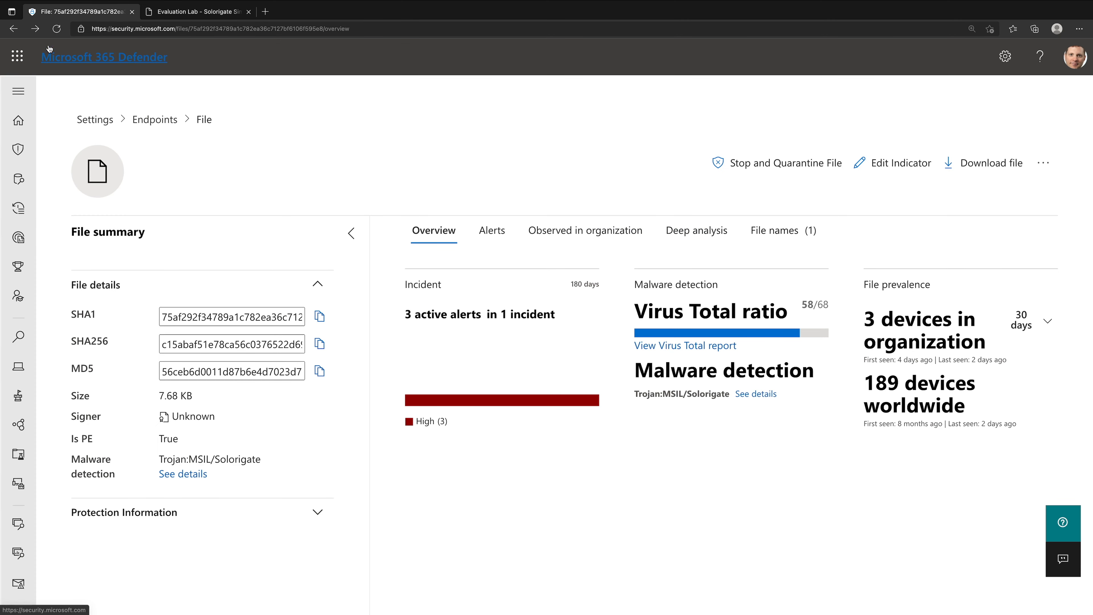
click(17, 30)
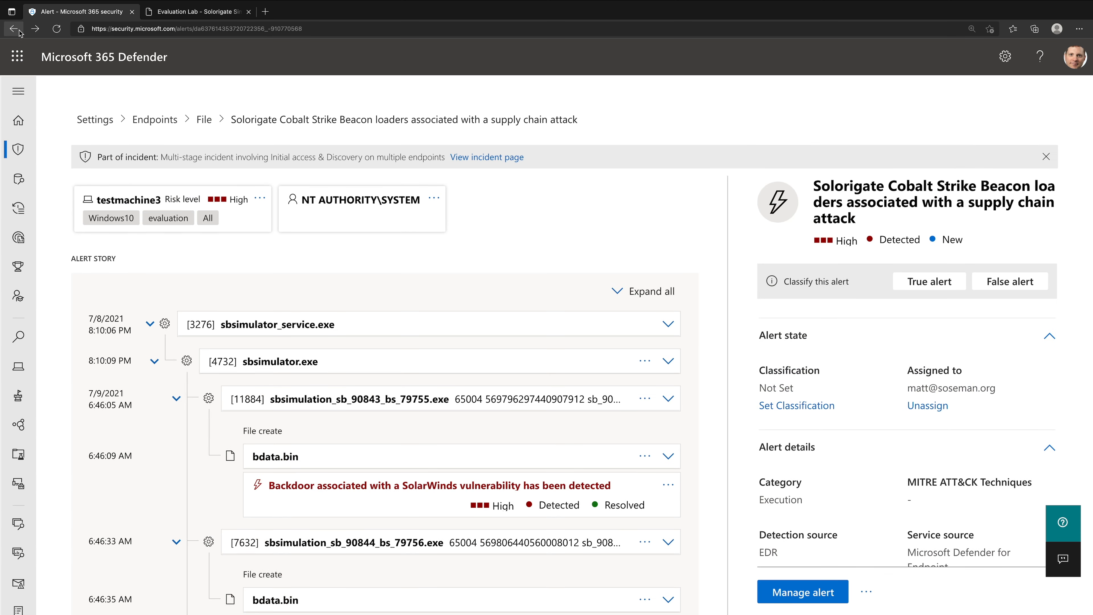
mouse_move(18, 149)
click(58, 174)
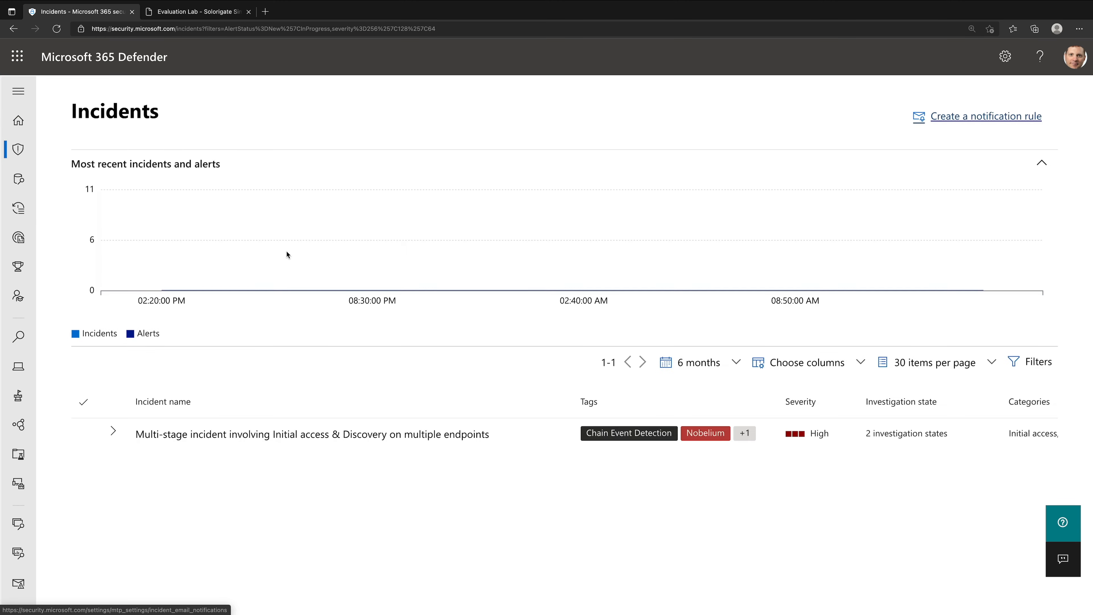
click(261, 435)
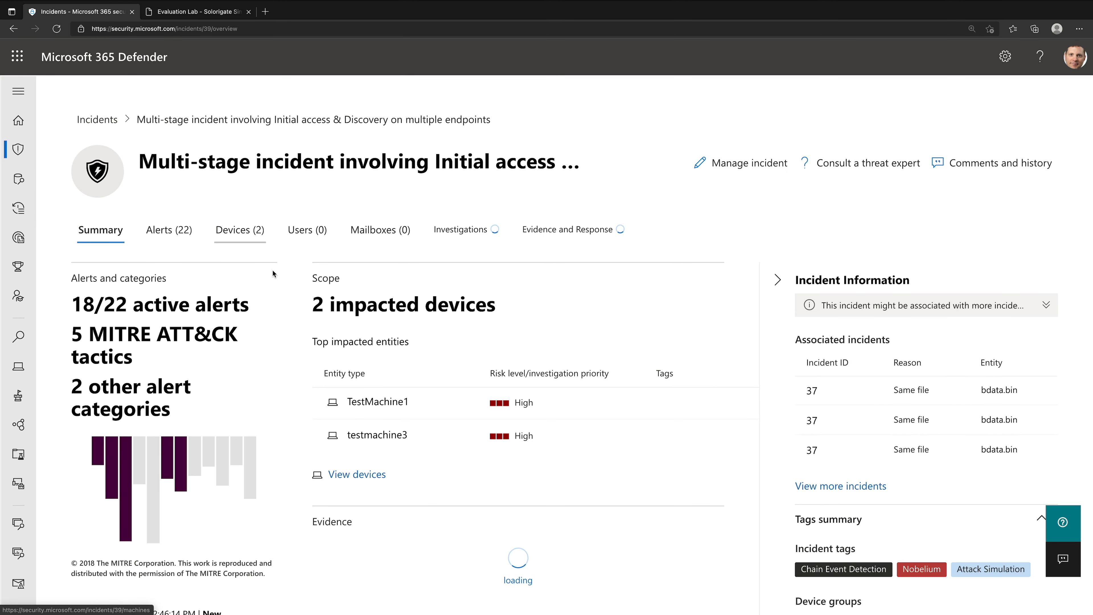
click(171, 230)
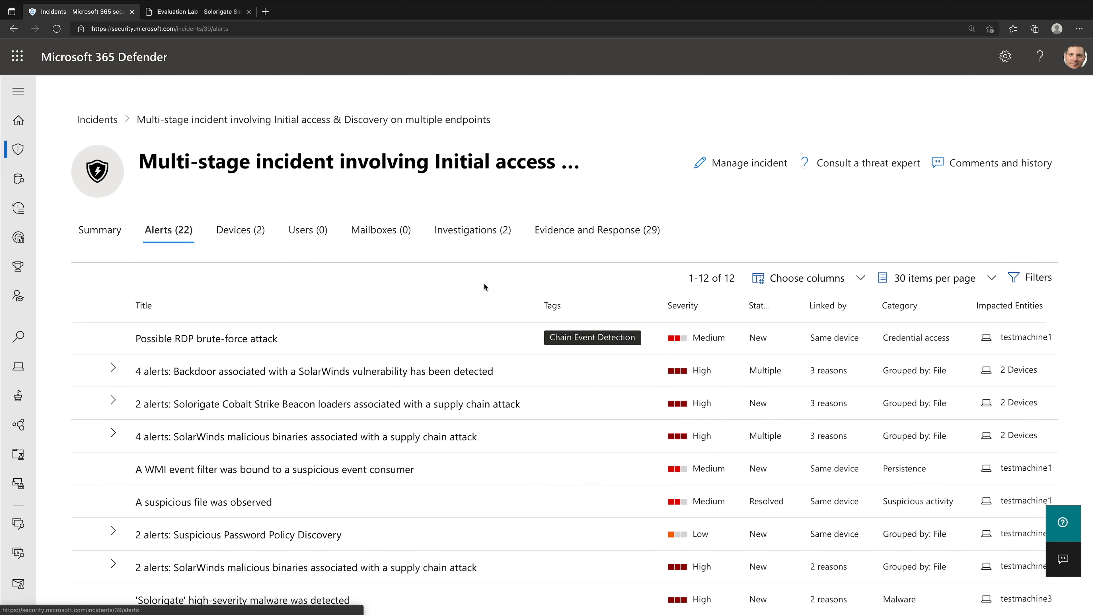
- Check the SUPERNOVA alert name in the guide and open testmachine3's "Backdoor associated with a SolarWinds vulnerability has been detected" alert
click(223, 19)
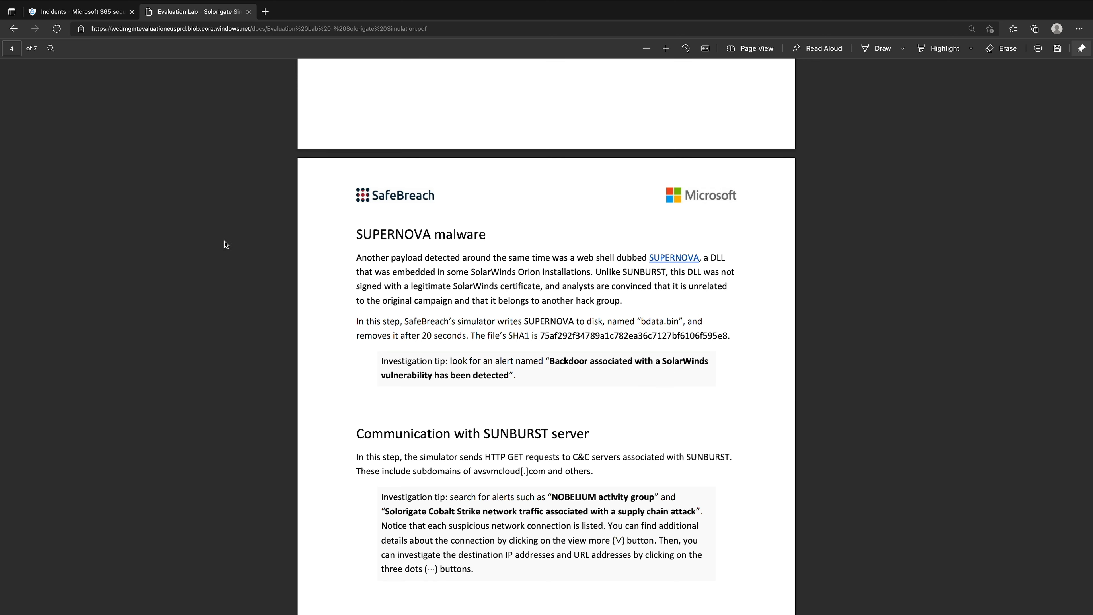
click(79, 11)
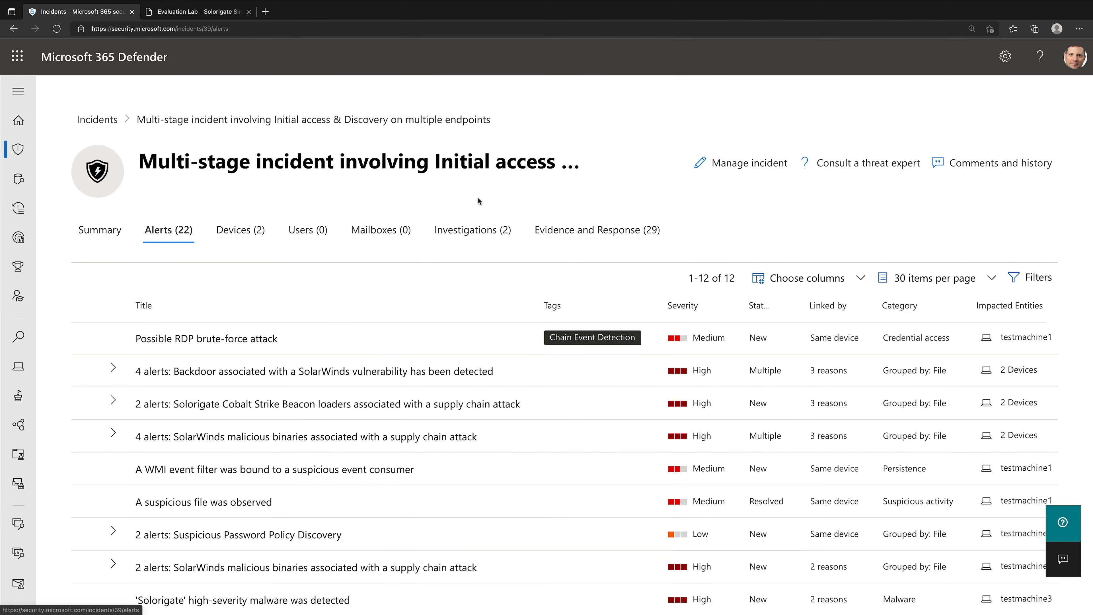
click(113, 369)
click(207, 405)
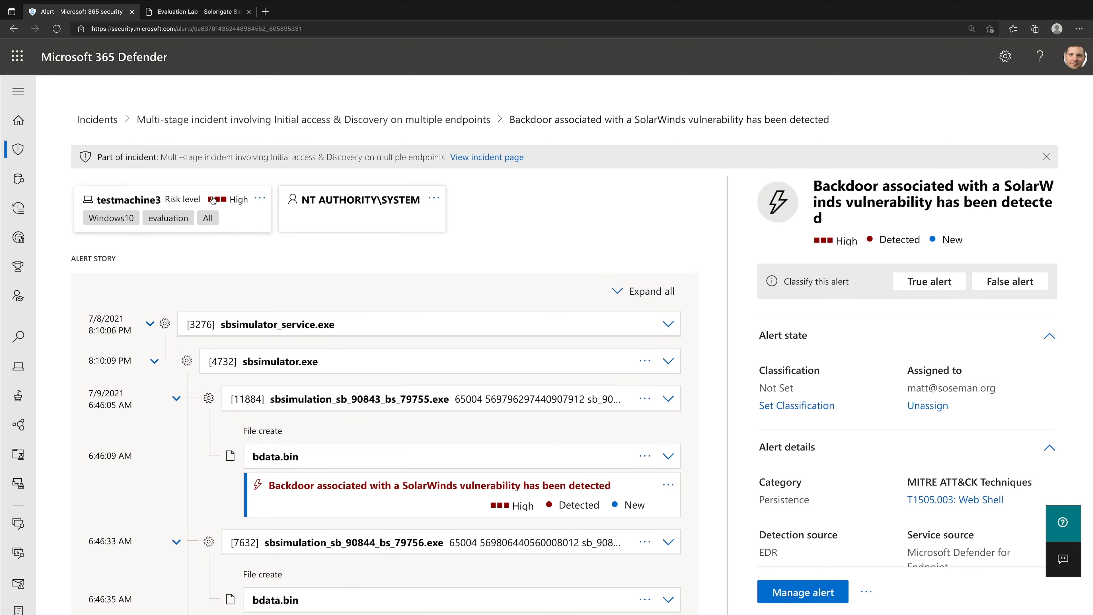
- Expand the bdata.bin created at 6:46:09 AM in the alert story and compare its SHA1 with the guide's SUPERNOVA hash
scroll(674, 307, down, 3)
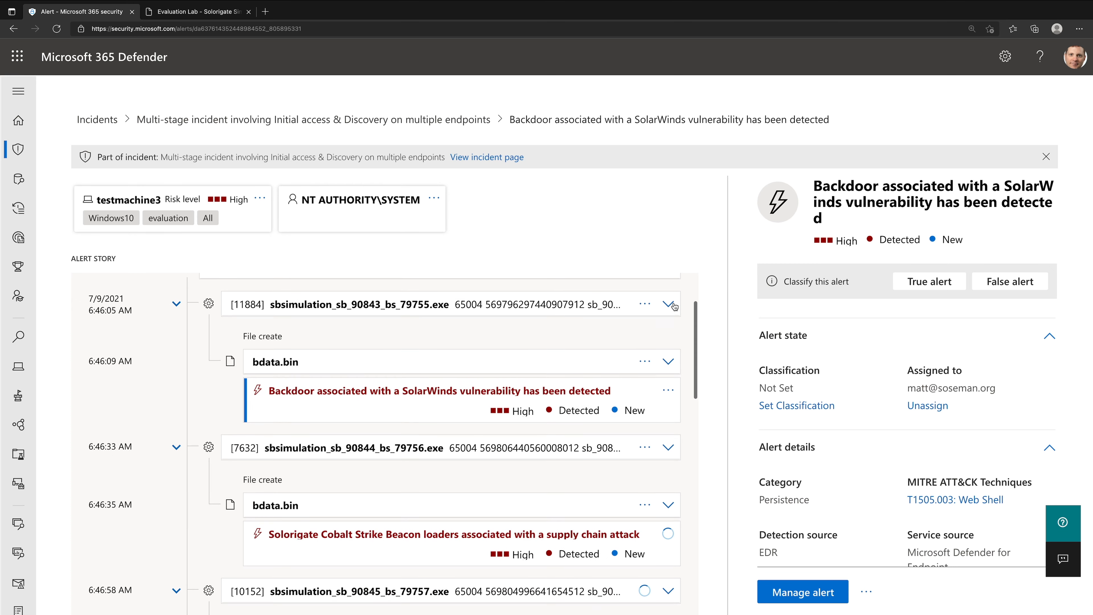
scroll(675, 306, up, 1)
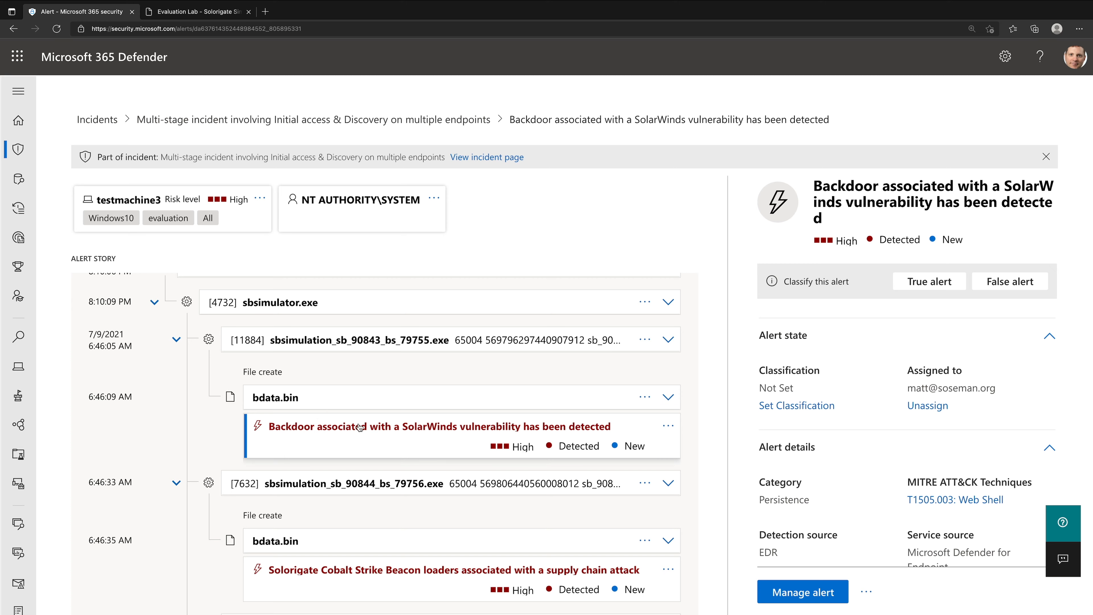
click(668, 396)
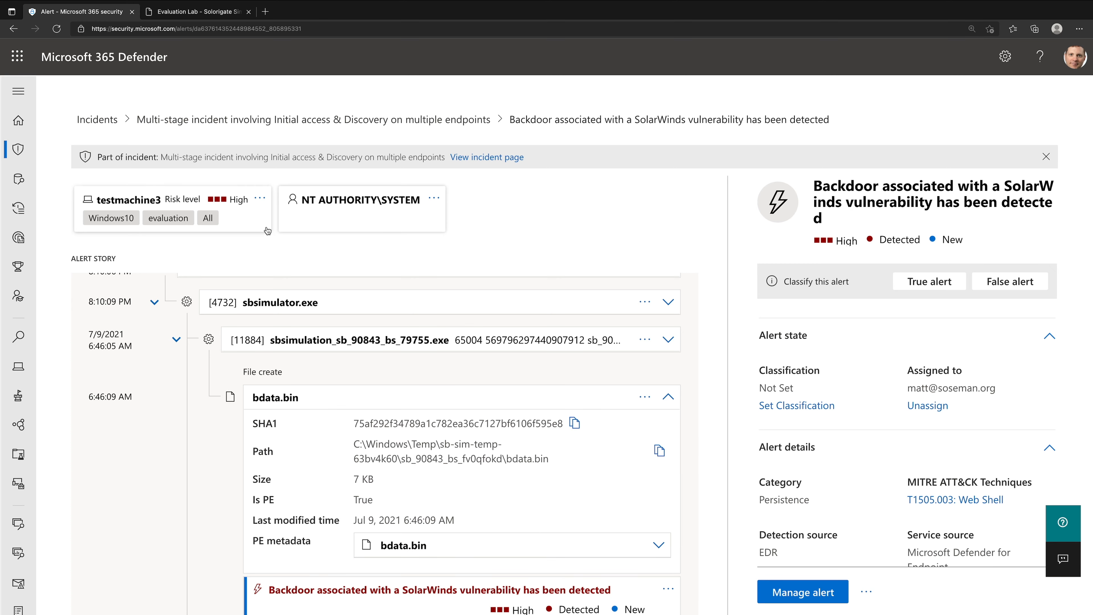
click(215, 16)
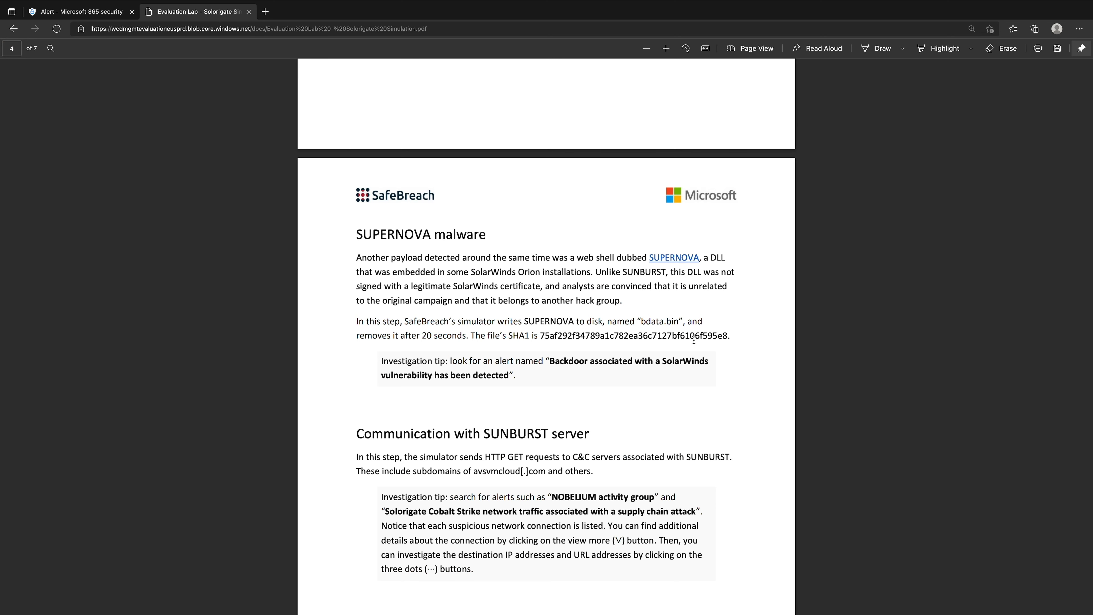
drag(720, 340, 713, 336)
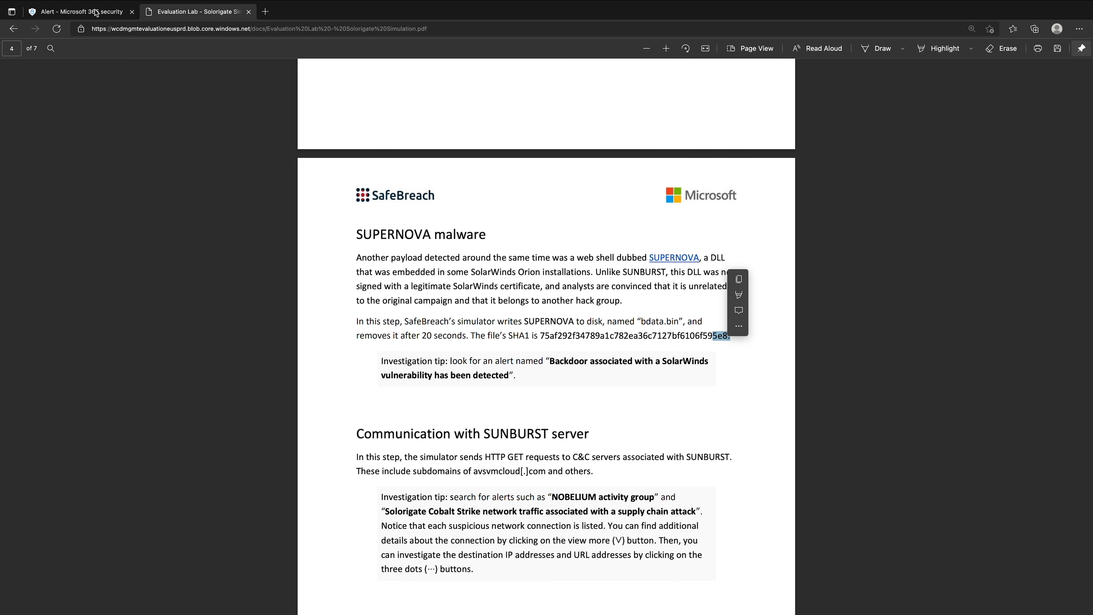
click(119, 15)
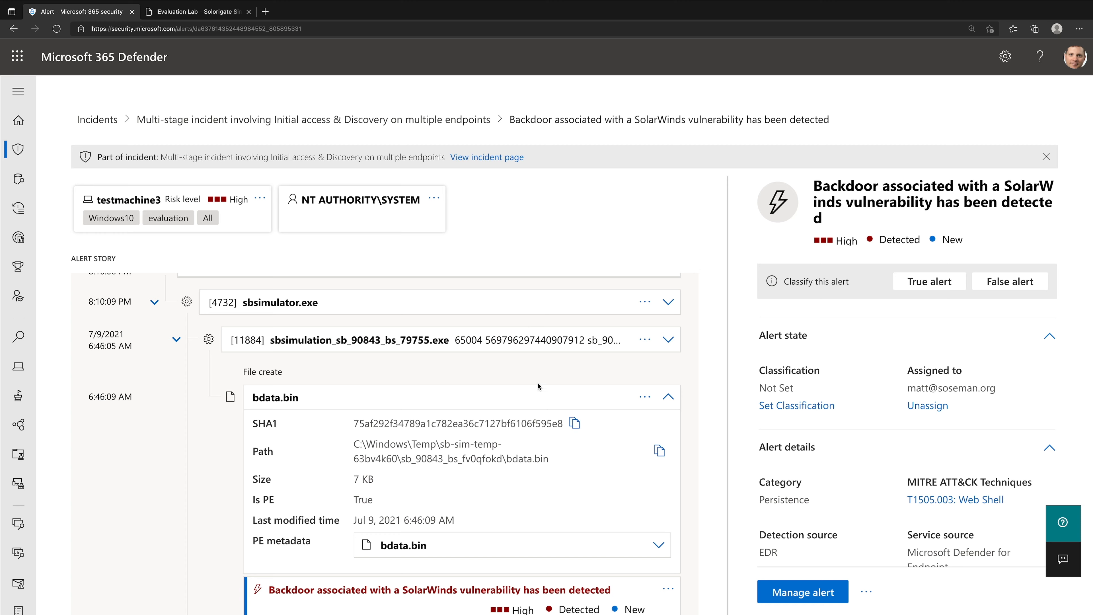
- Open the file page of the 6:46:09 AM bdata.bin and stop and quarantine the file with the comment "Demo"
click(538, 392)
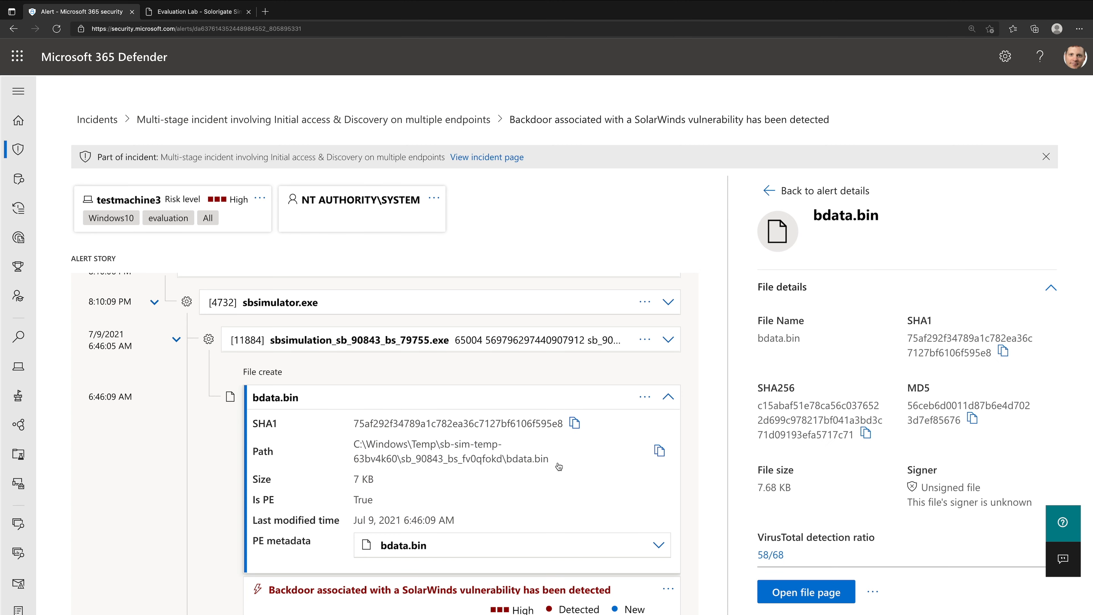
click(798, 594)
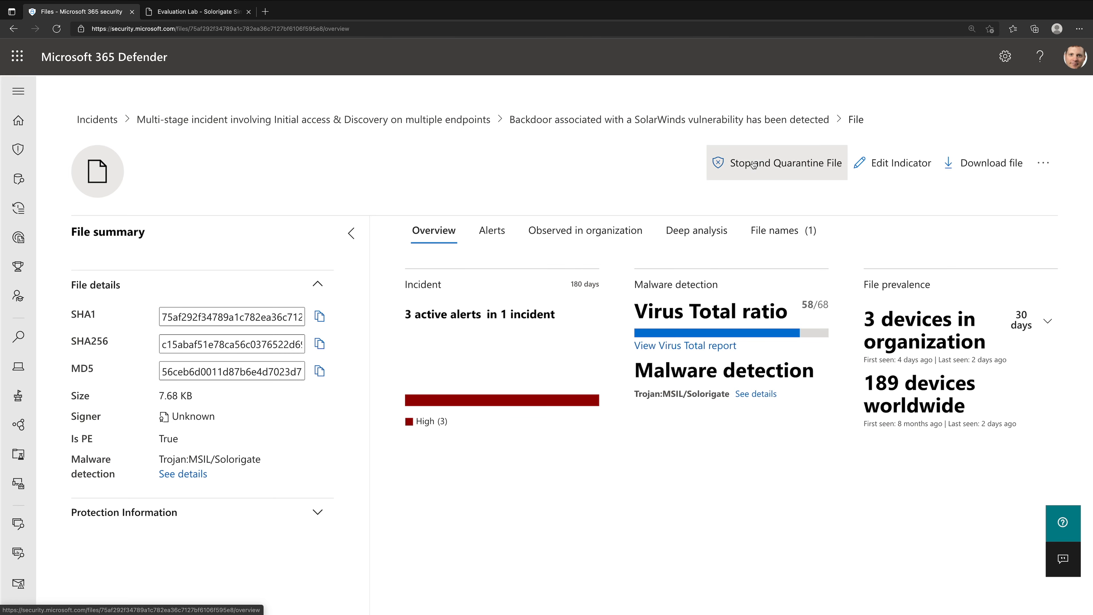
click(777, 162)
click(460, 395)
text(Demo)
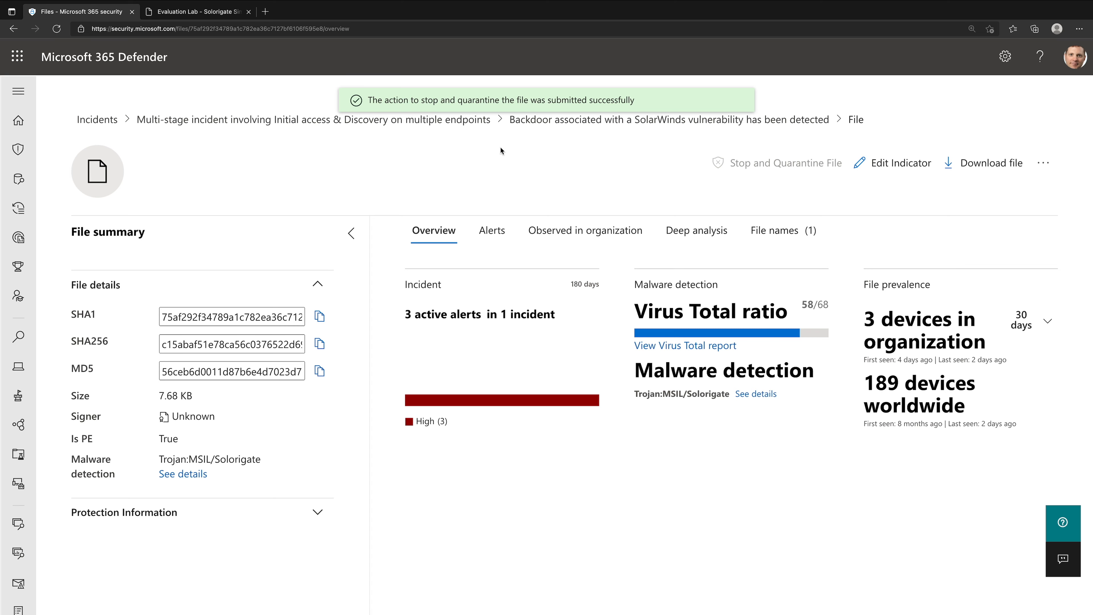
- Return to the multi-stage incident and find the "Communication with SUNBURST server" section in the Solorigate simulation guide
click(478, 125)
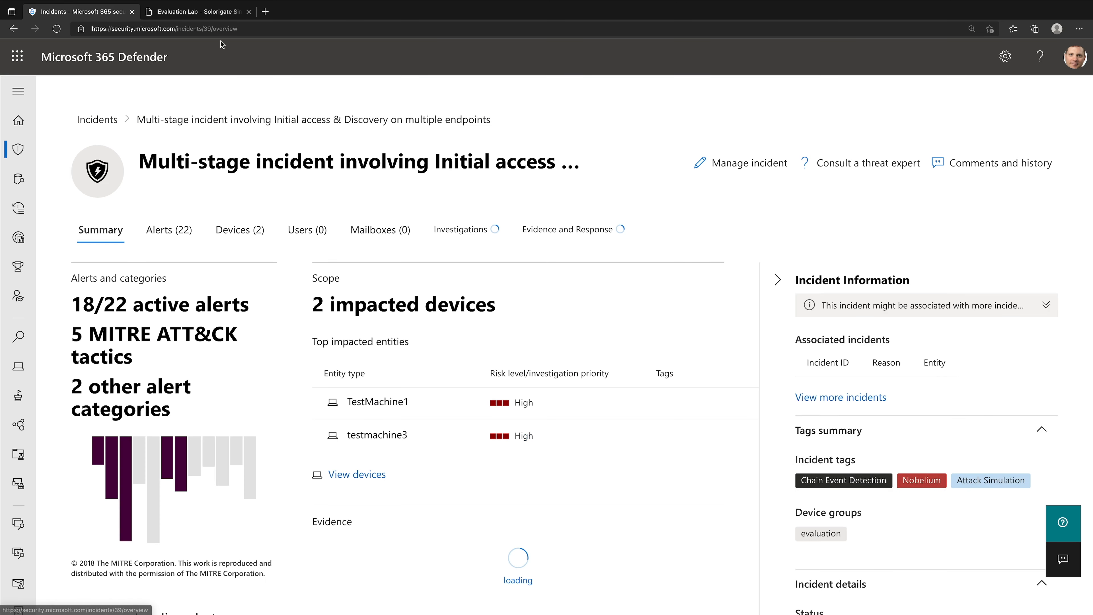
click(203, 18)
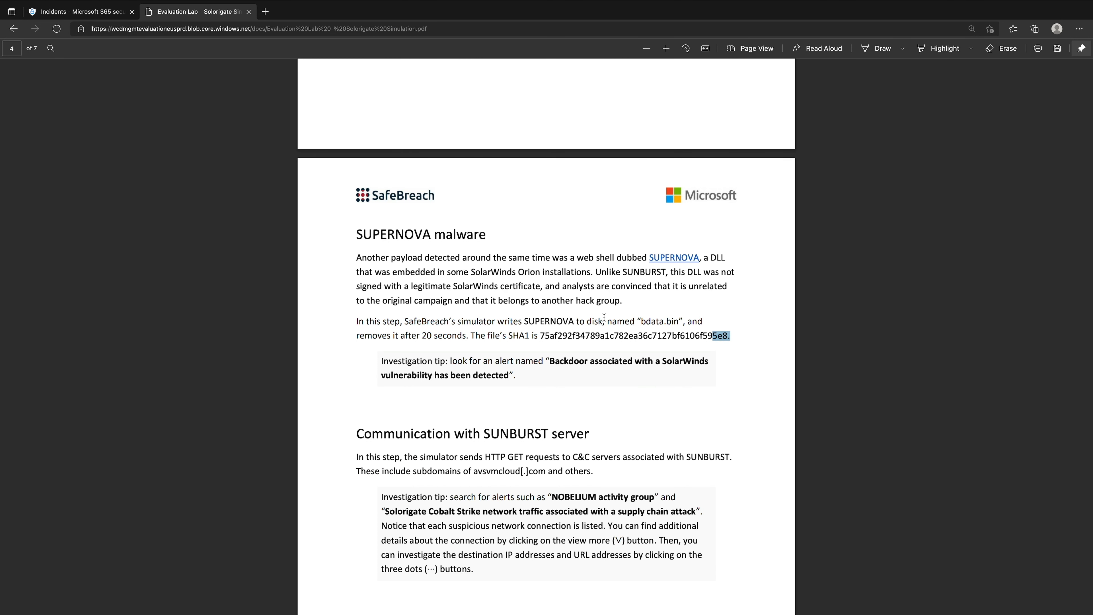
scroll(604, 318, up, 15)
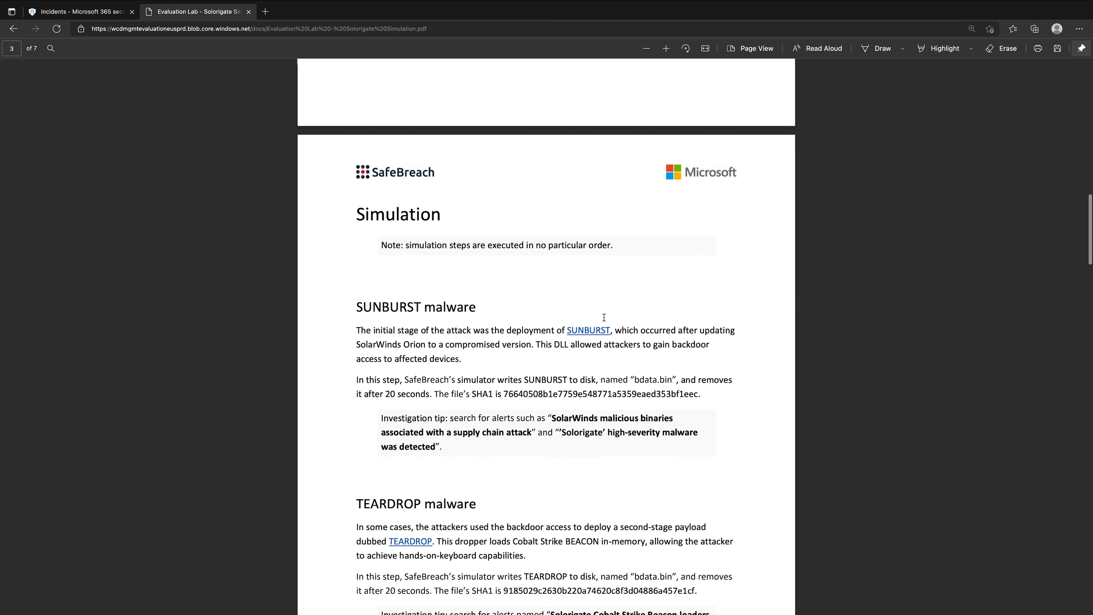
scroll(605, 317, down, 5)
scroll(605, 318, up, 5)
scroll(605, 317, down, 4)
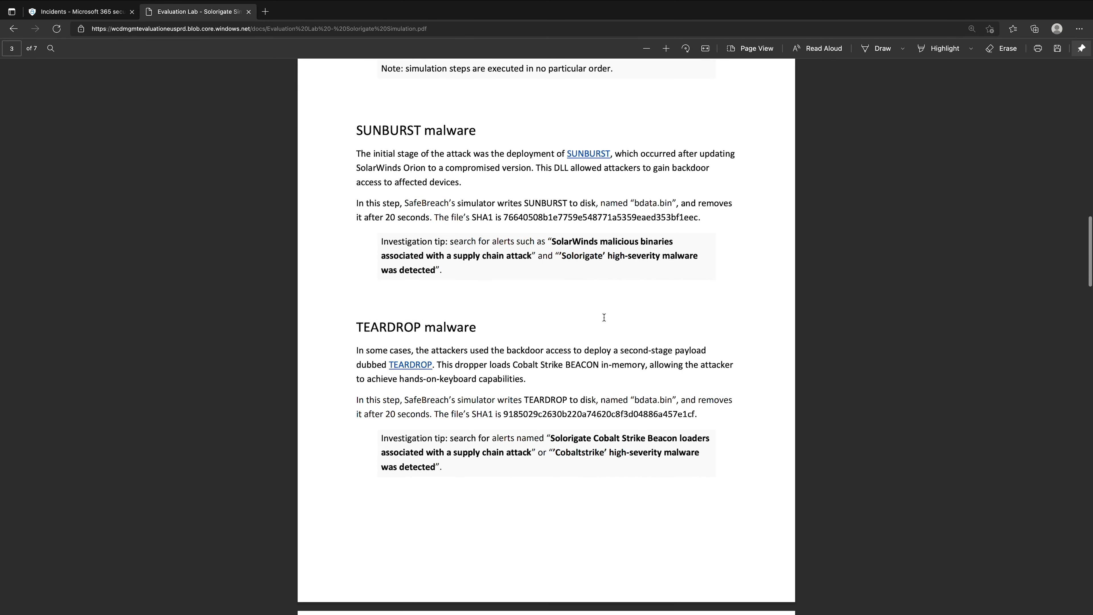
scroll(605, 317, down, 8)
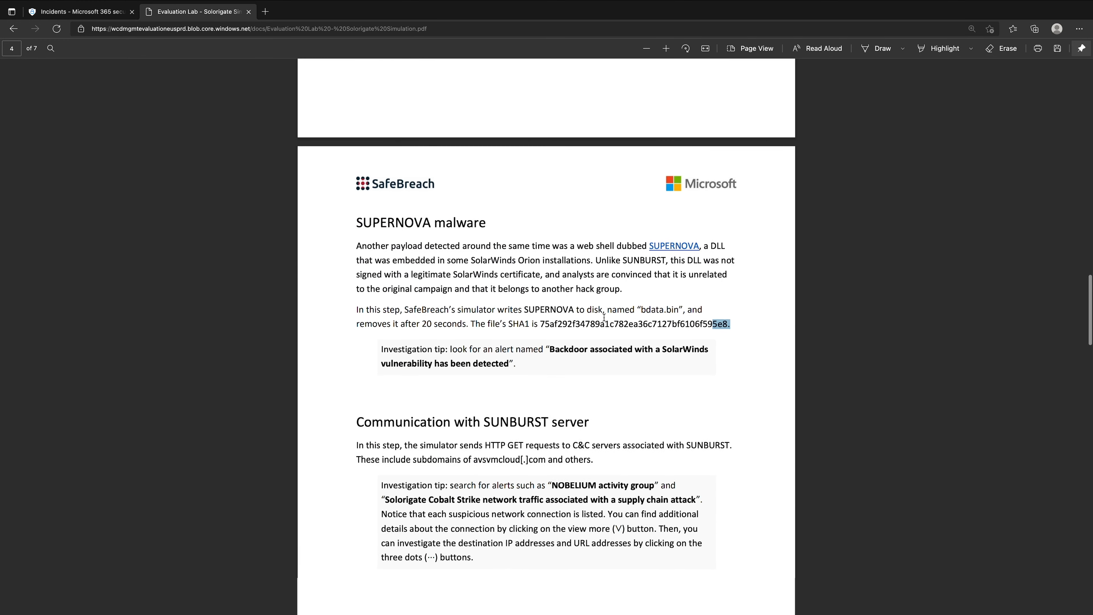
scroll(605, 317, down, 2)
scroll(604, 317, down, 1)
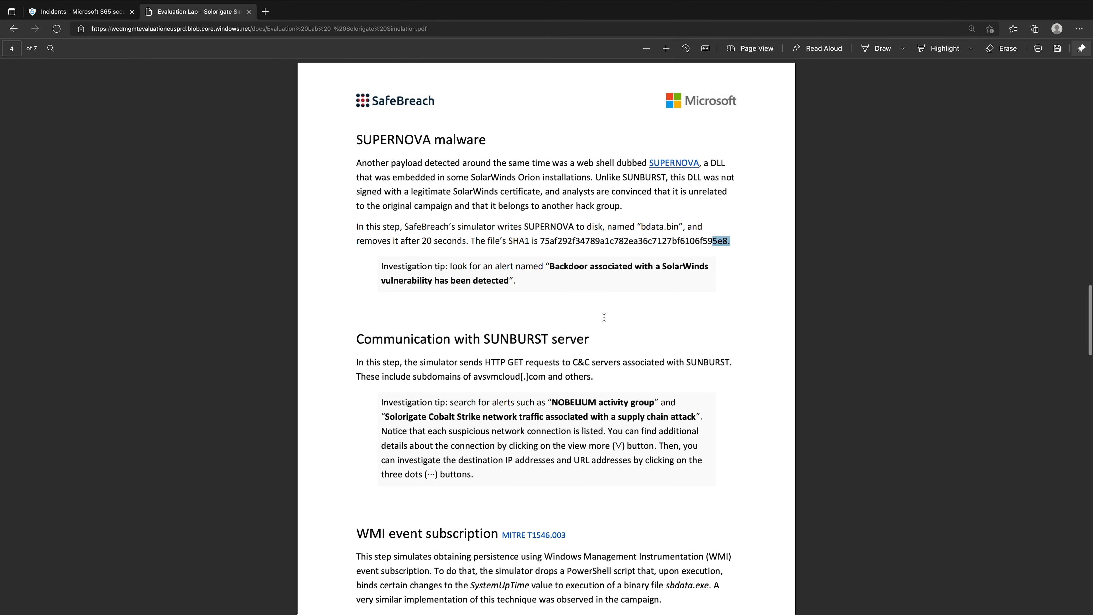
scroll(605, 317, down, 2)
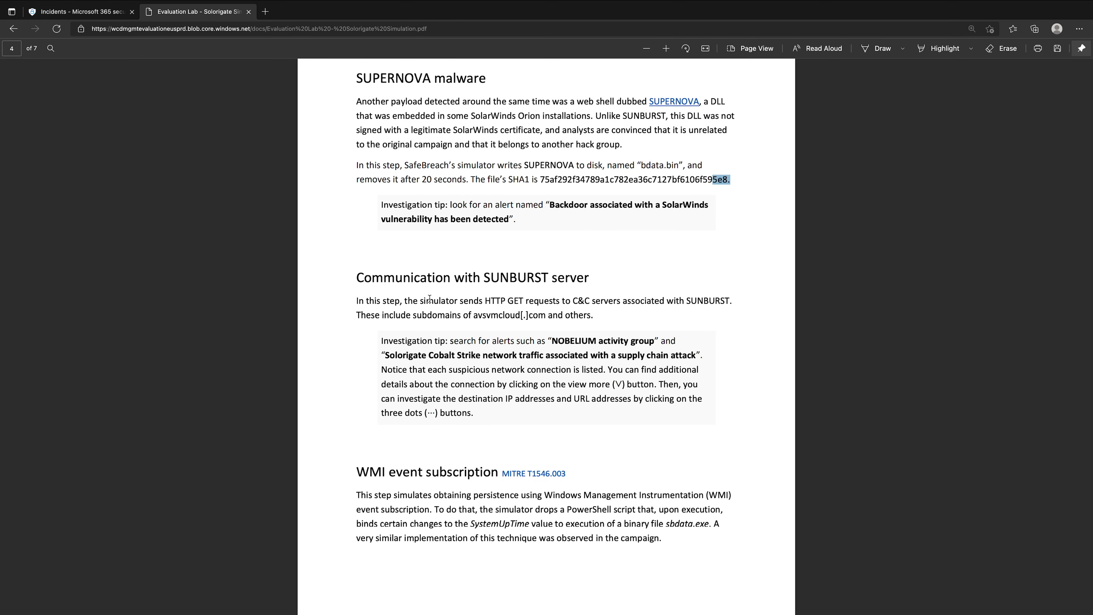
- Select the guide's passages on the SUNBURST server, HTTP GET requests to C&C servers, avsvmcloud[.]com and "NOBELIUM activity group" while reading them
drag(482, 278, 584, 278)
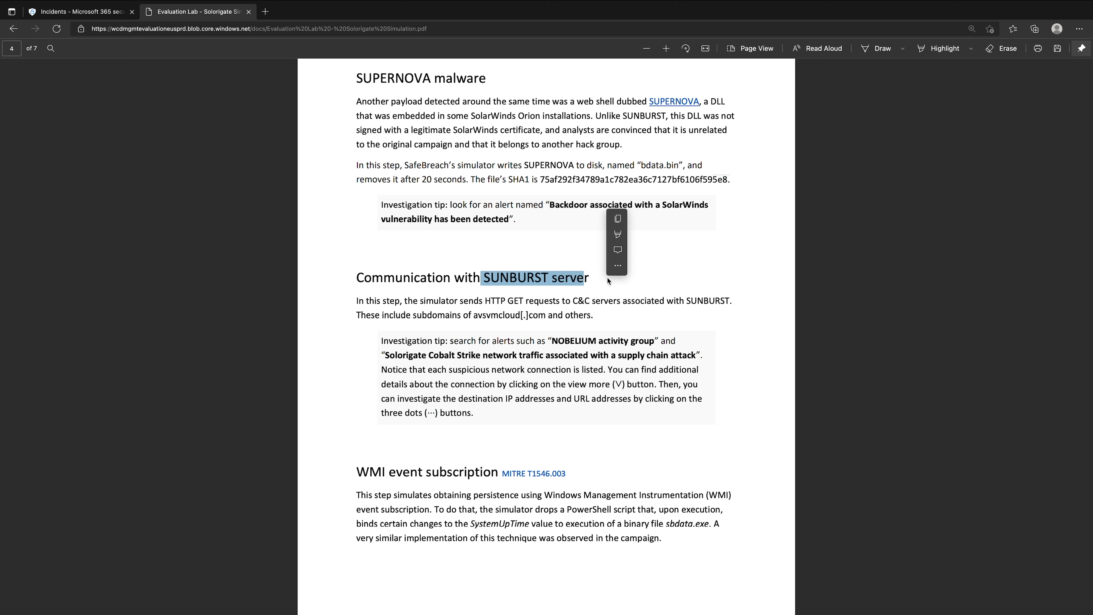
click(485, 300)
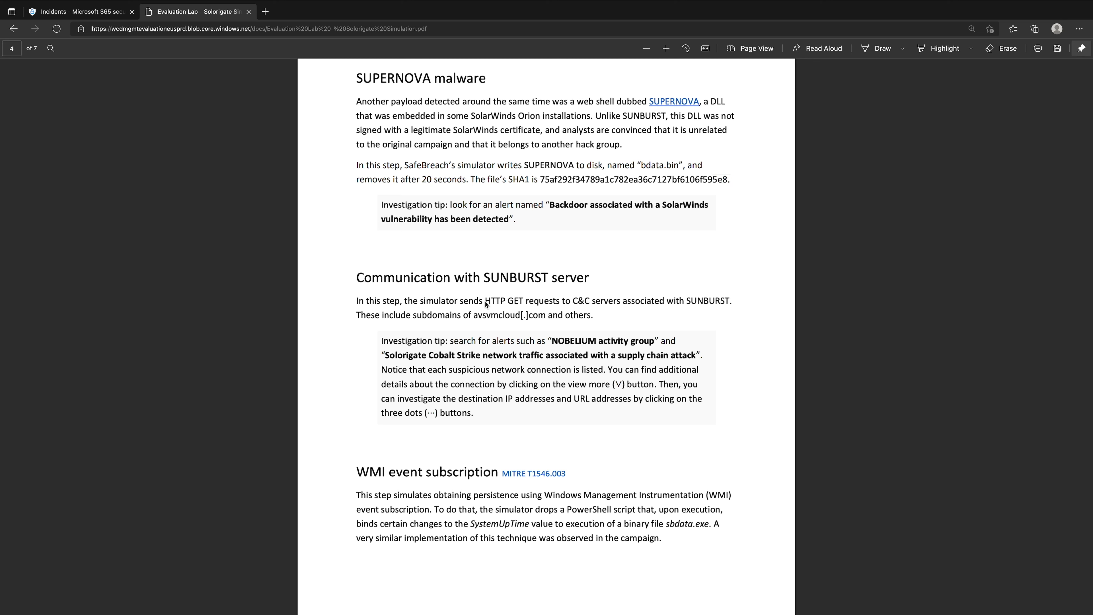
drag(485, 301, 617, 301)
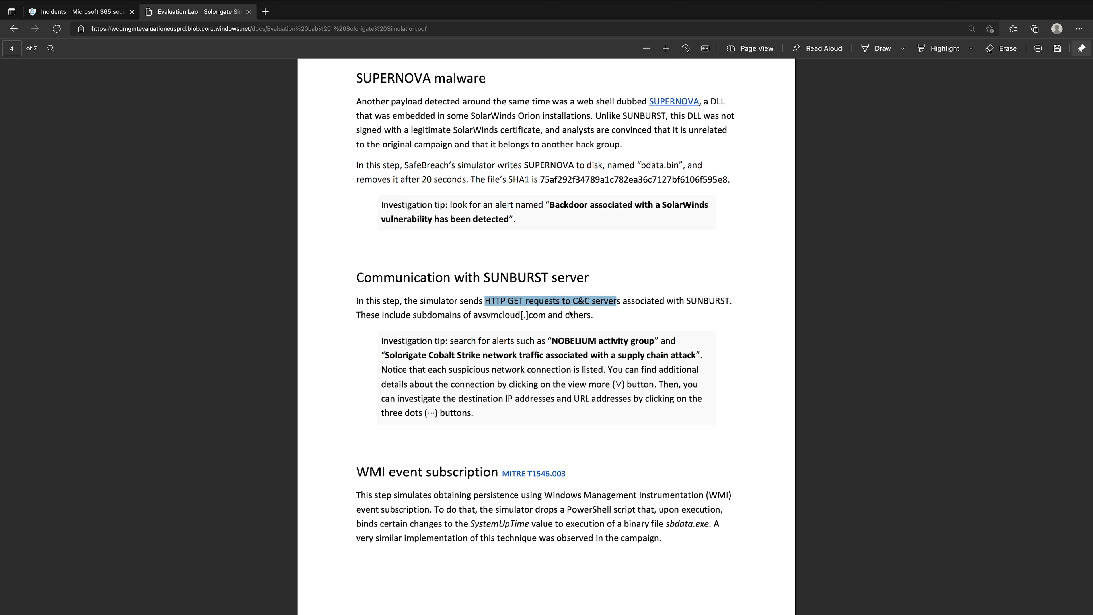
drag(475, 316, 545, 317)
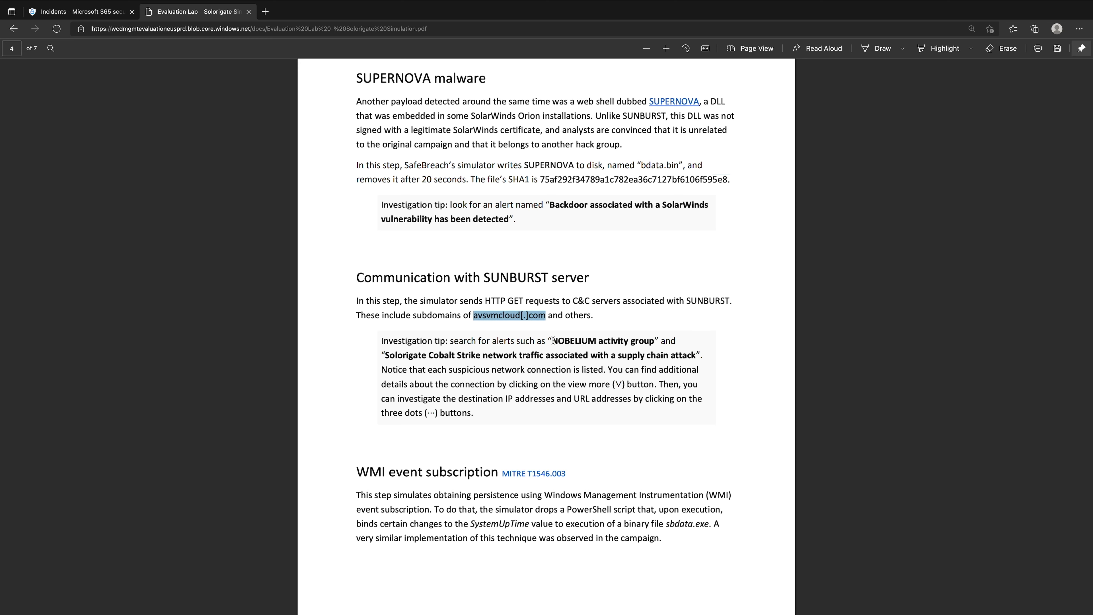
drag(554, 340, 652, 346)
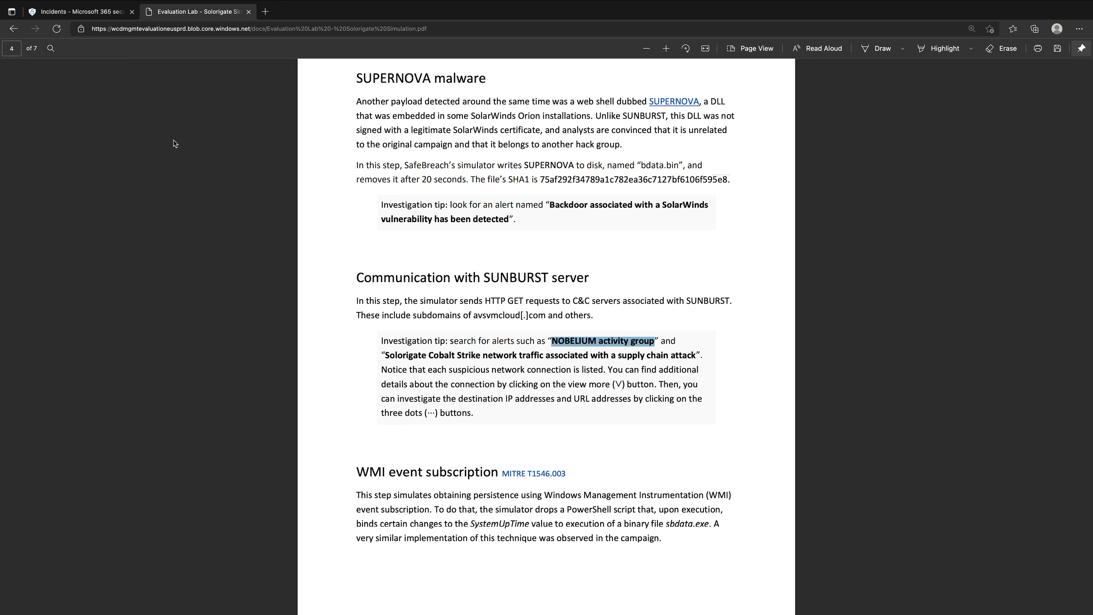
- In the incident's alerts, expand the group of two NOBELIUM activity group alerts and open its first alert
click(90, 17)
click(177, 241)
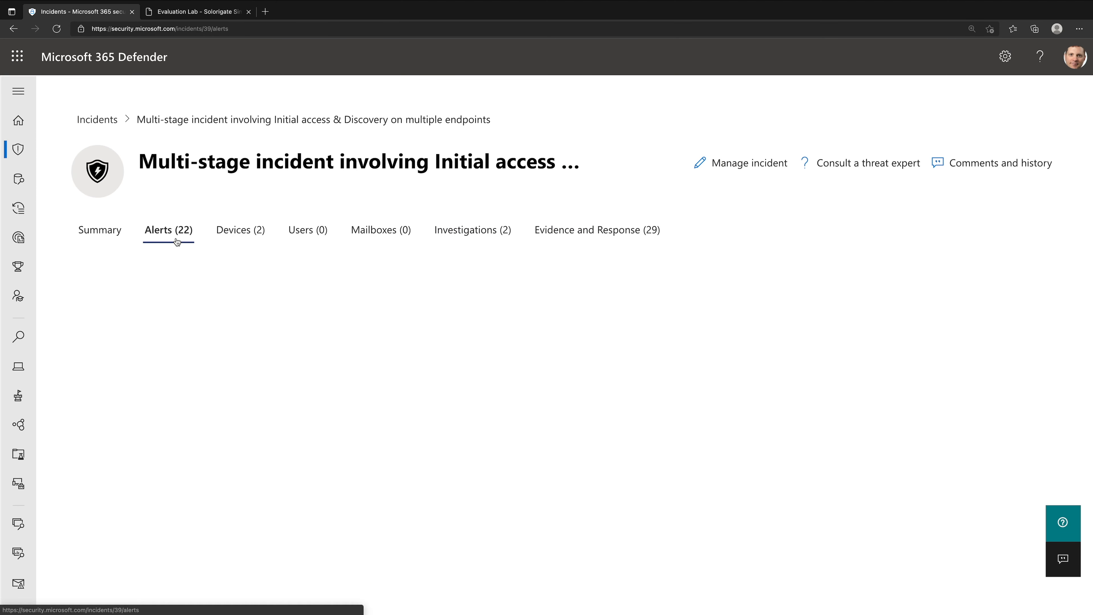
scroll(350, 358, down, 2)
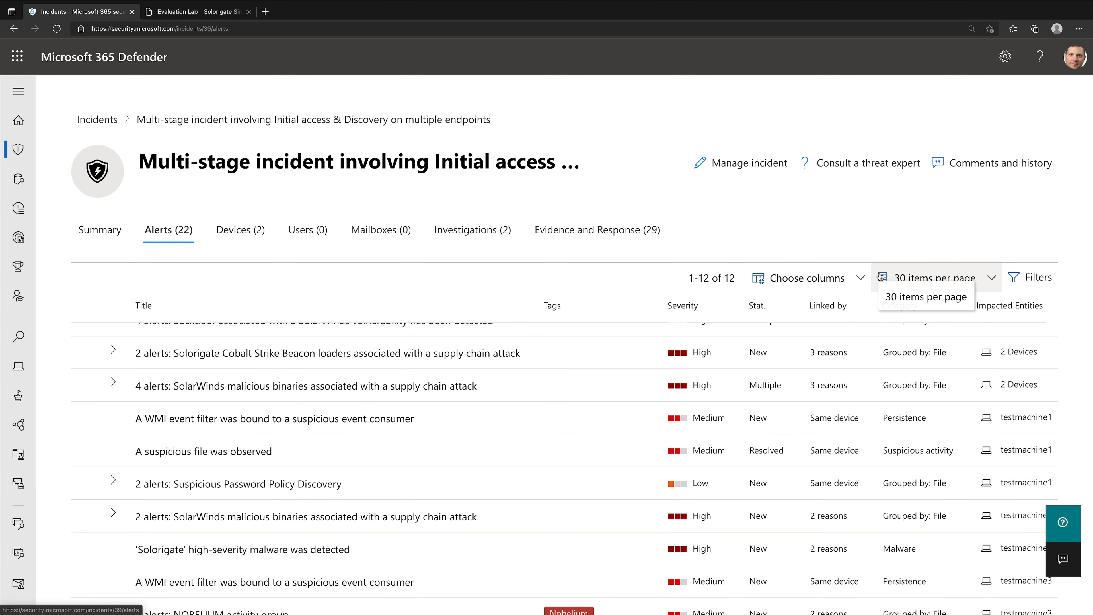
scroll(874, 449, up, 2)
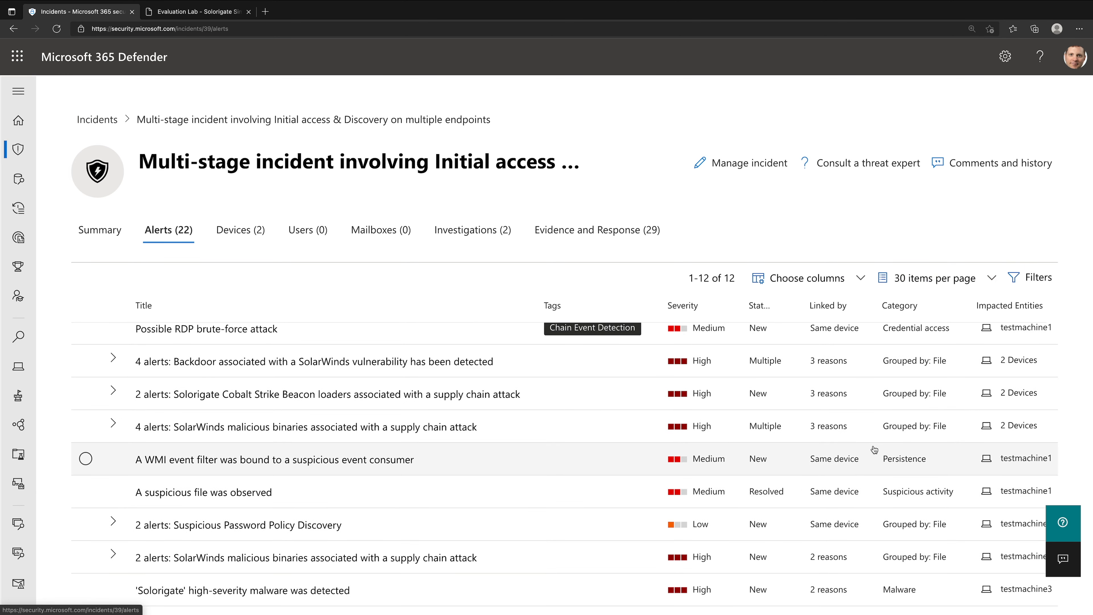
scroll(875, 449, down, 3)
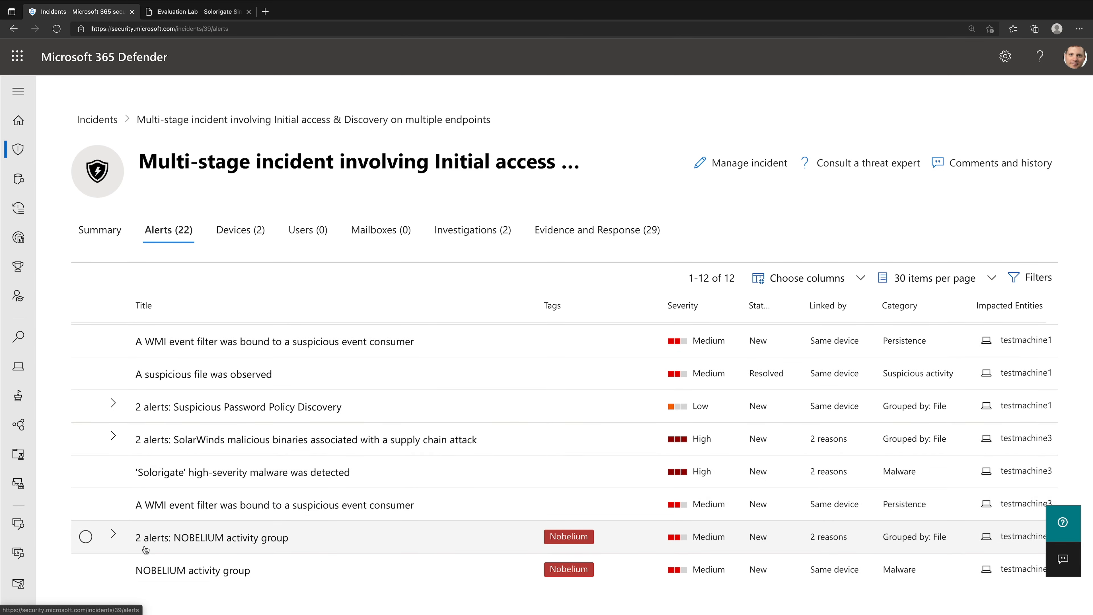
click(119, 536)
scroll(253, 563, down, 2)
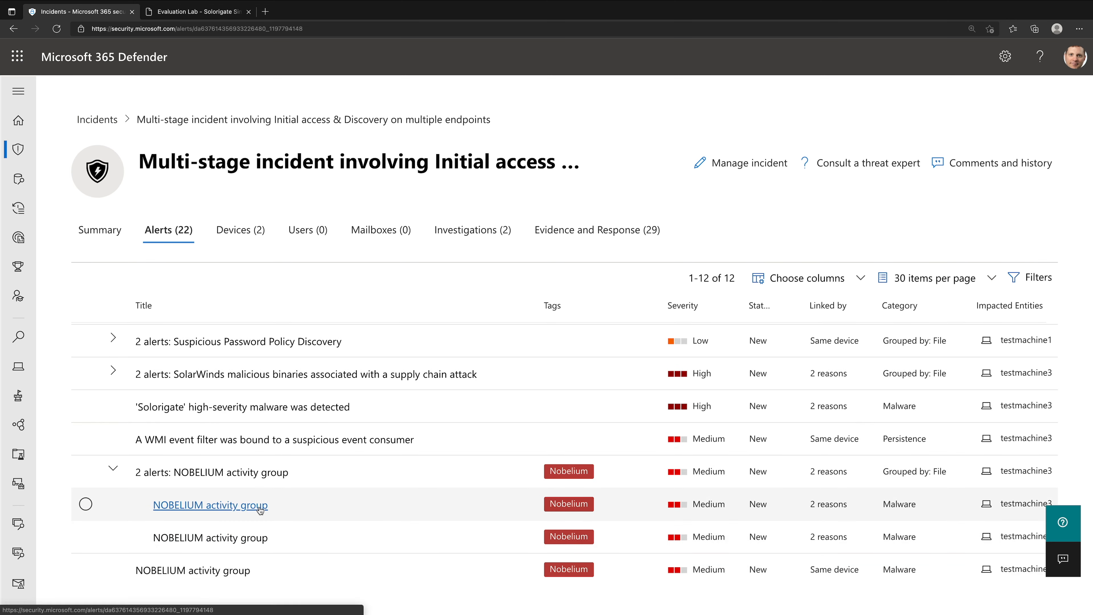
click(259, 506)
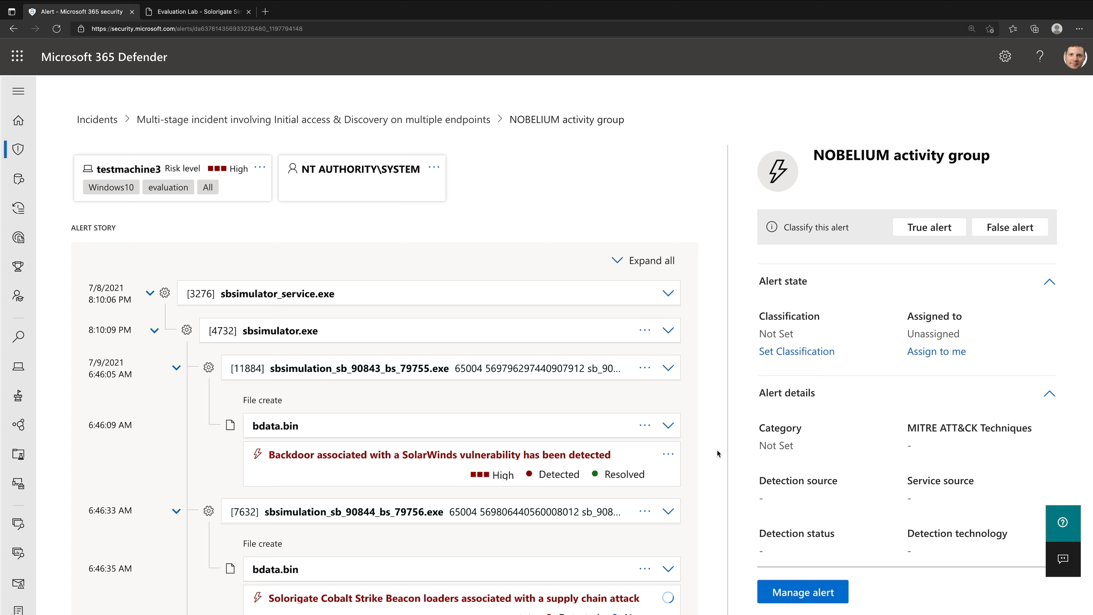
- Find the 6:50:12 AM network connection in the alert story and expand the outbound connection to 198.12.75.112:80
scroll(599, 540, down, 5)
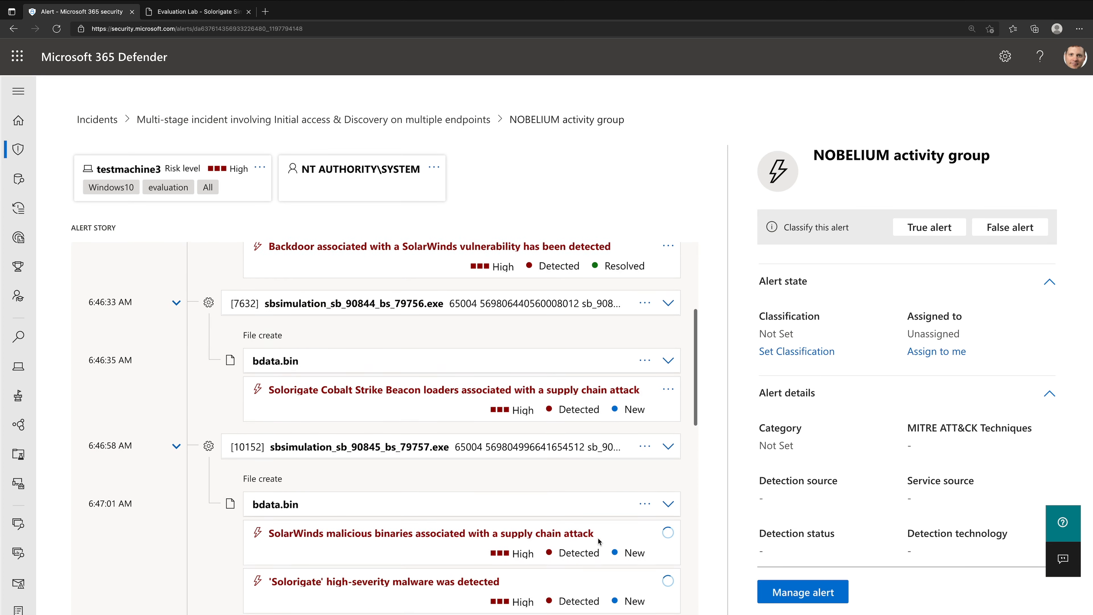
scroll(598, 541, down, 1)
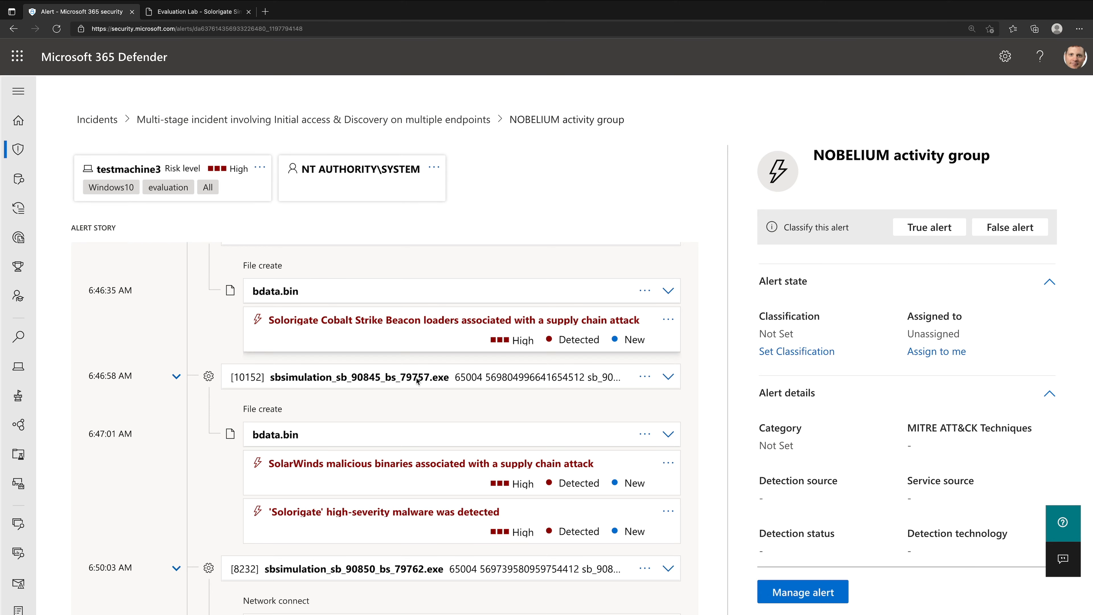
scroll(443, 443, down, 2)
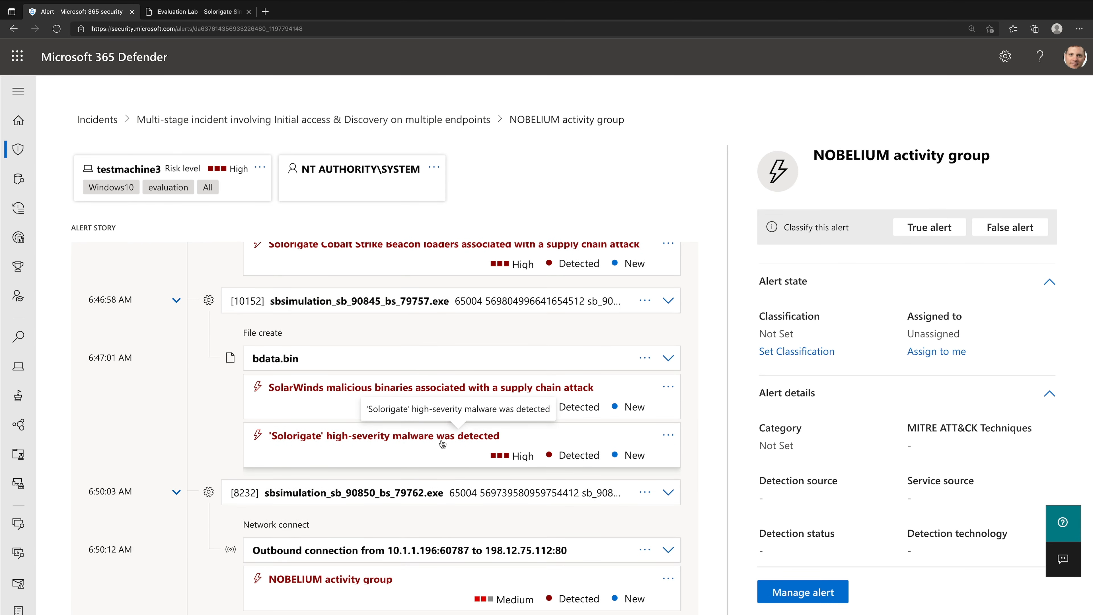
scroll(443, 444, down, 3)
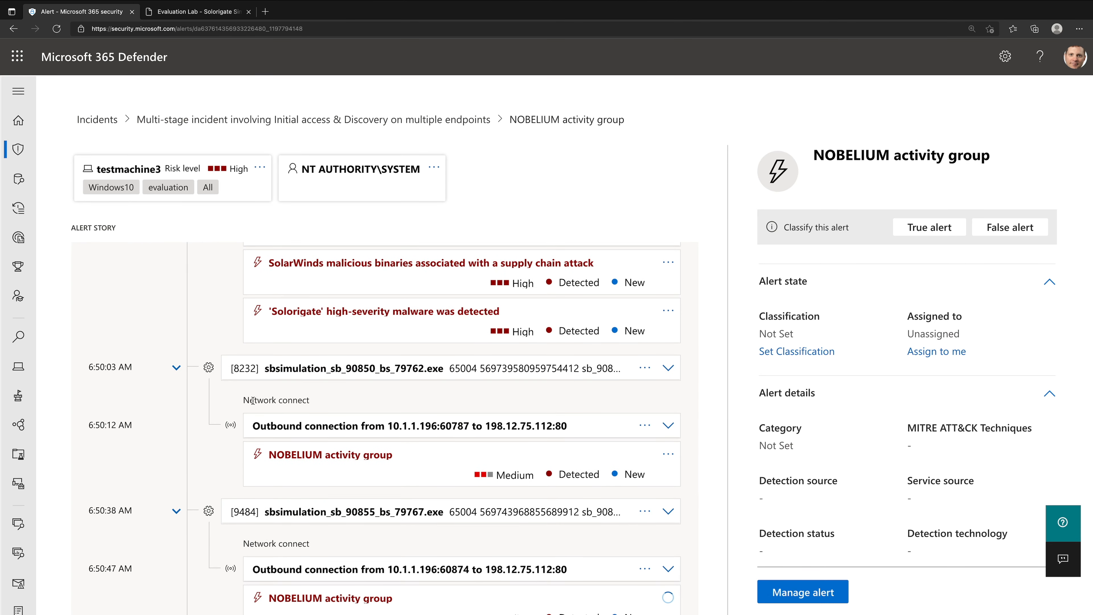
drag(252, 400, 306, 402)
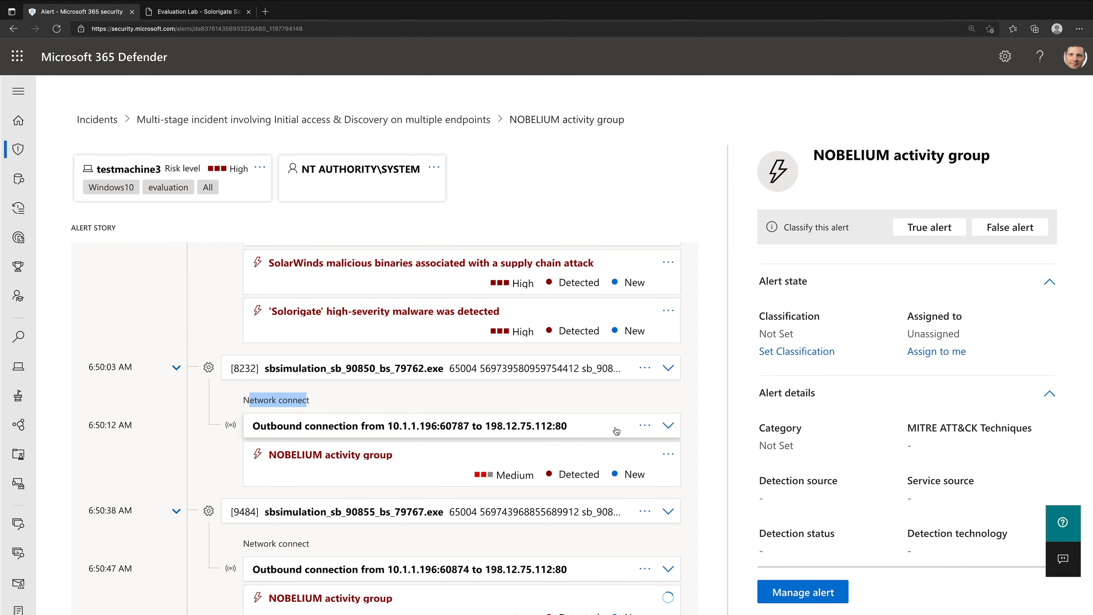
click(667, 426)
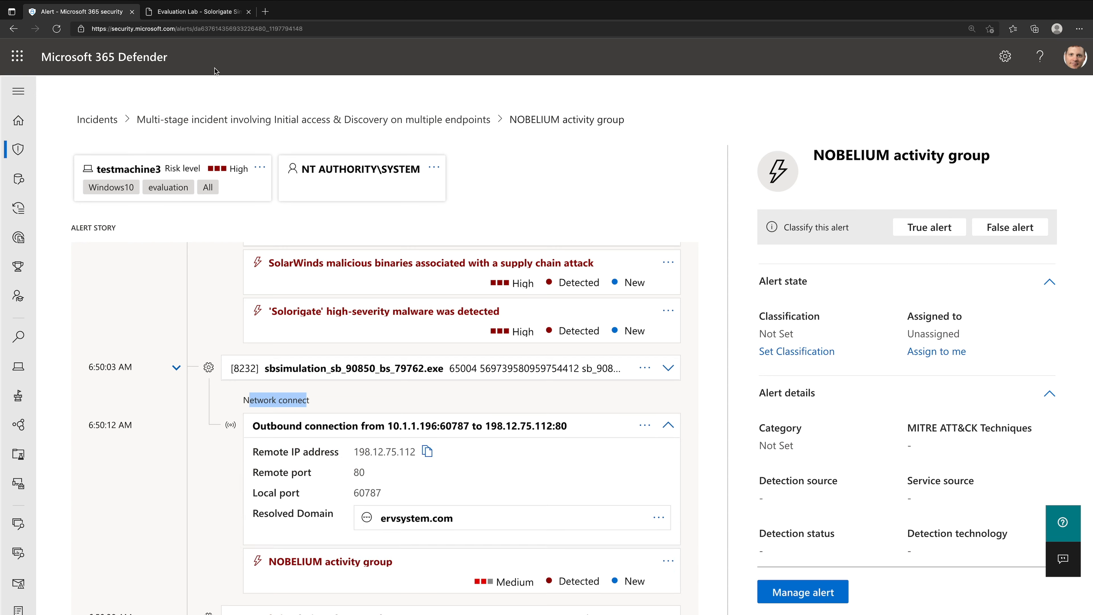
- Show the IP details of the 198.12.75.112 connection and compare it with the guide's passage on HTTP GET requests and avsvmcloud[.]com
click(188, 10)
drag(485, 301, 531, 302)
click(76, 16)
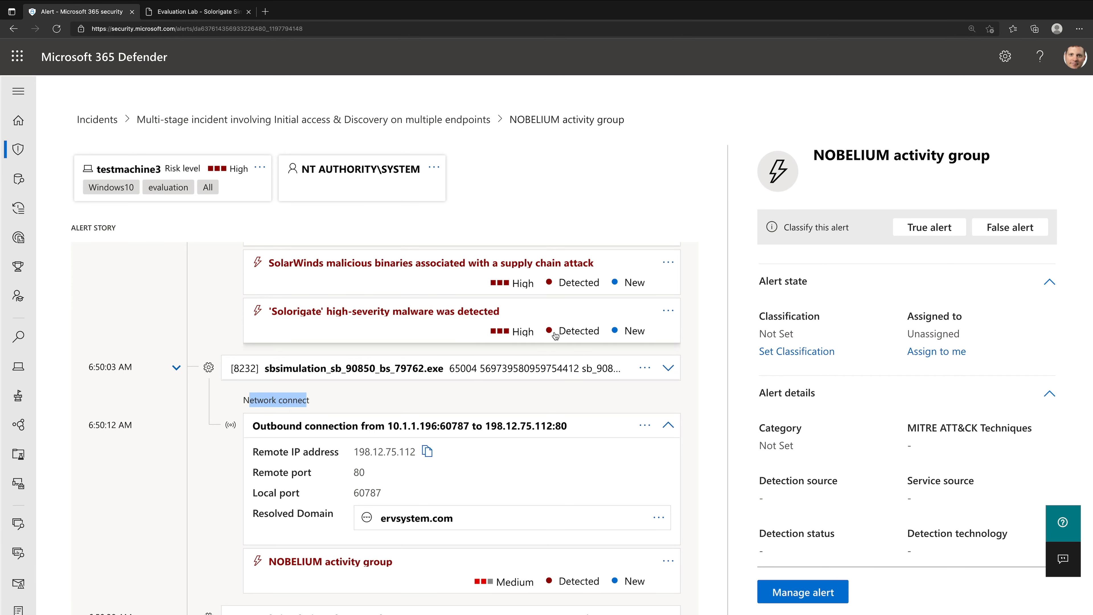
click(481, 486)
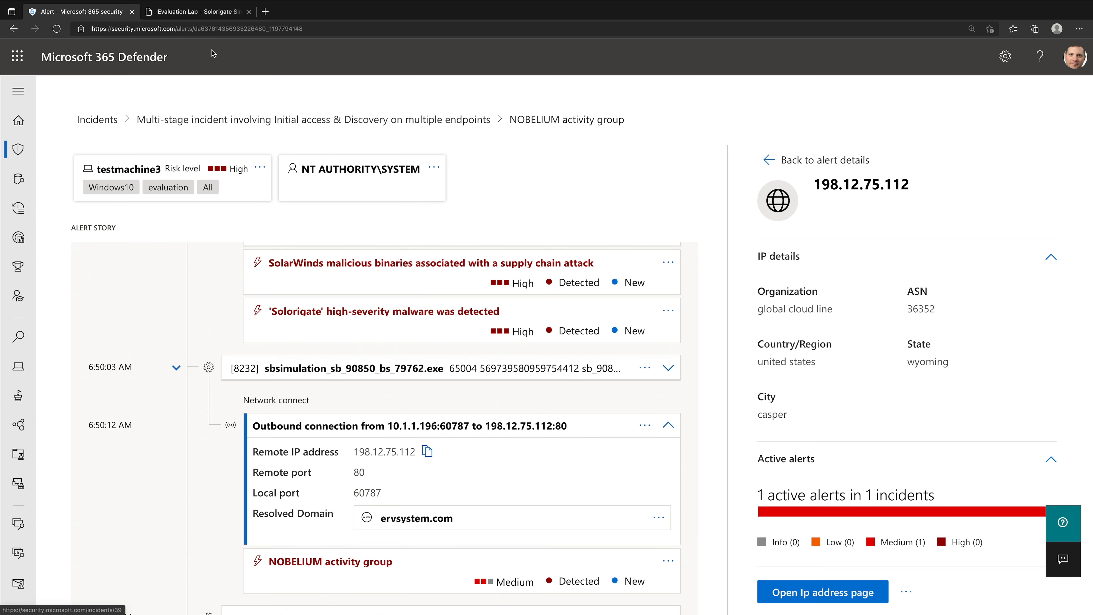
click(207, 14)
drag(476, 321, 553, 321)
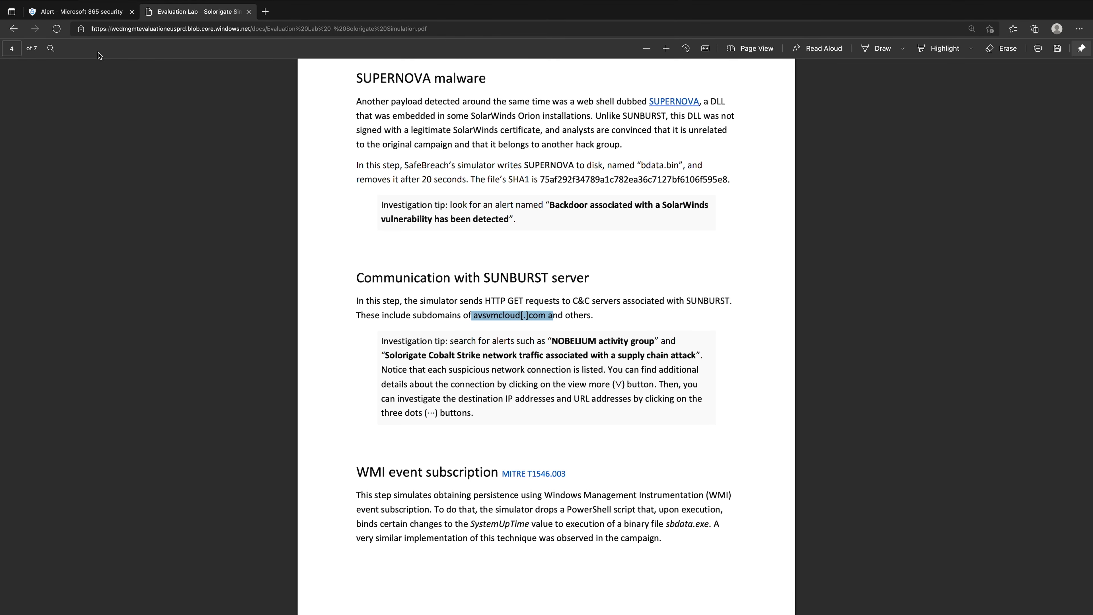
click(93, 14)
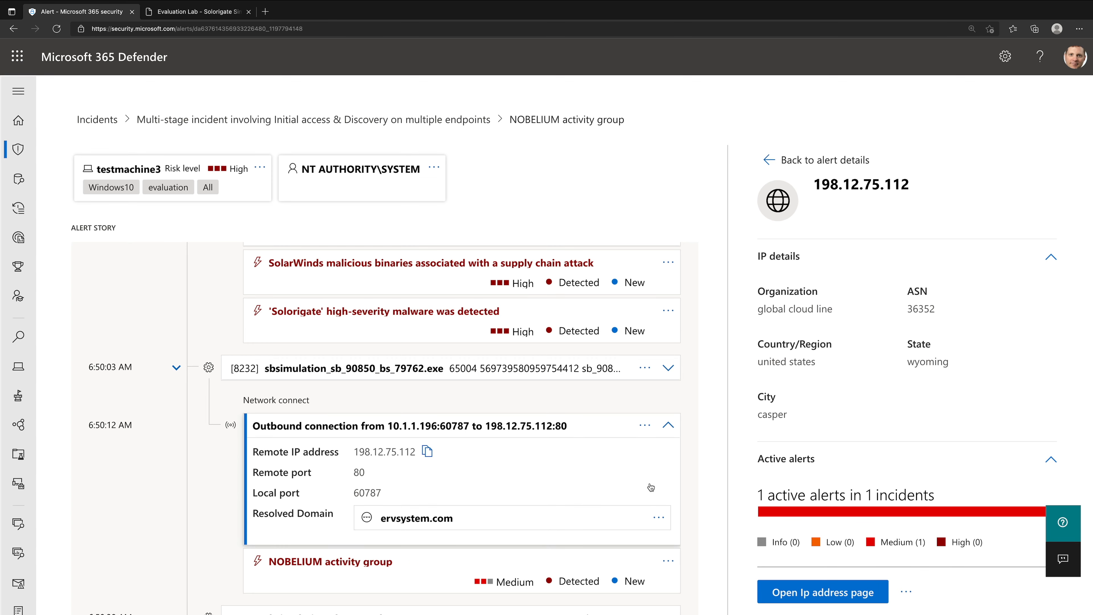
- Open the IP address page of 198.12.75.112 and review its details and where it was observed in the organization
click(845, 591)
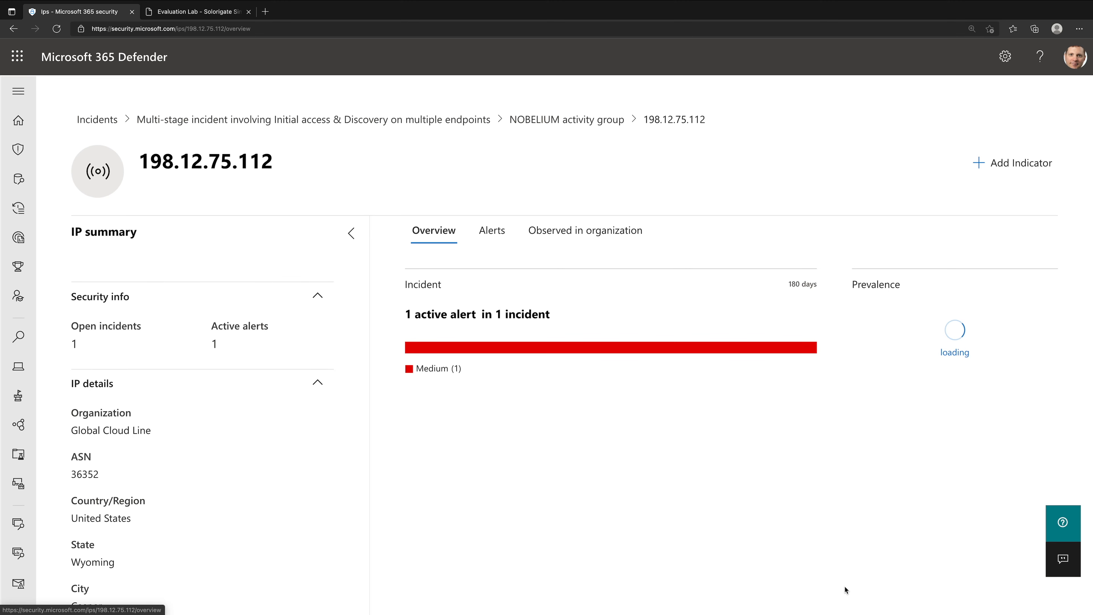
scroll(120, 444, down, 1)
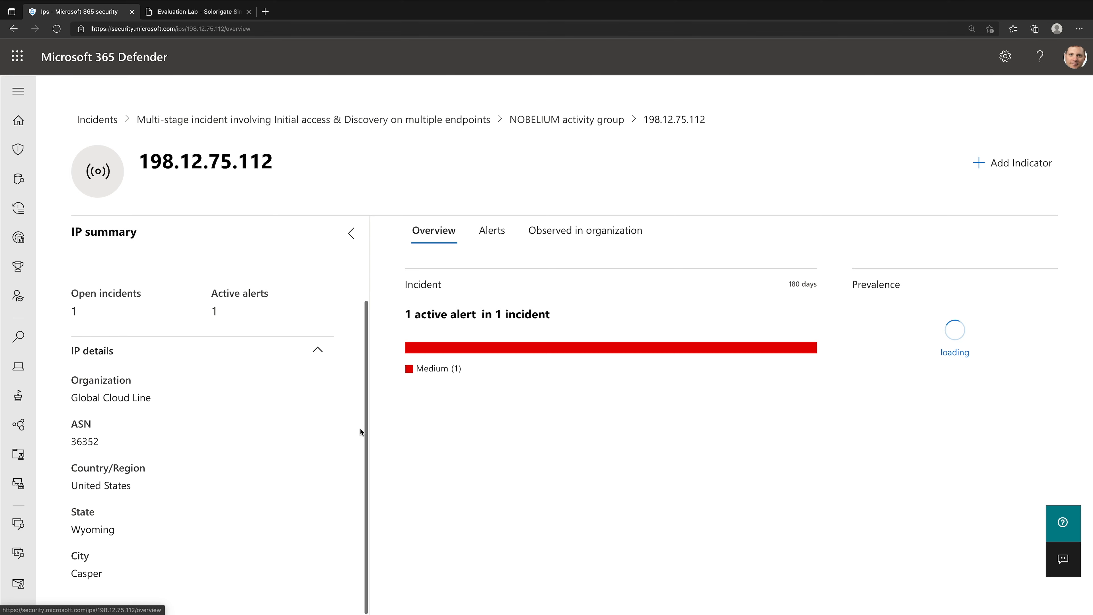
click(570, 237)
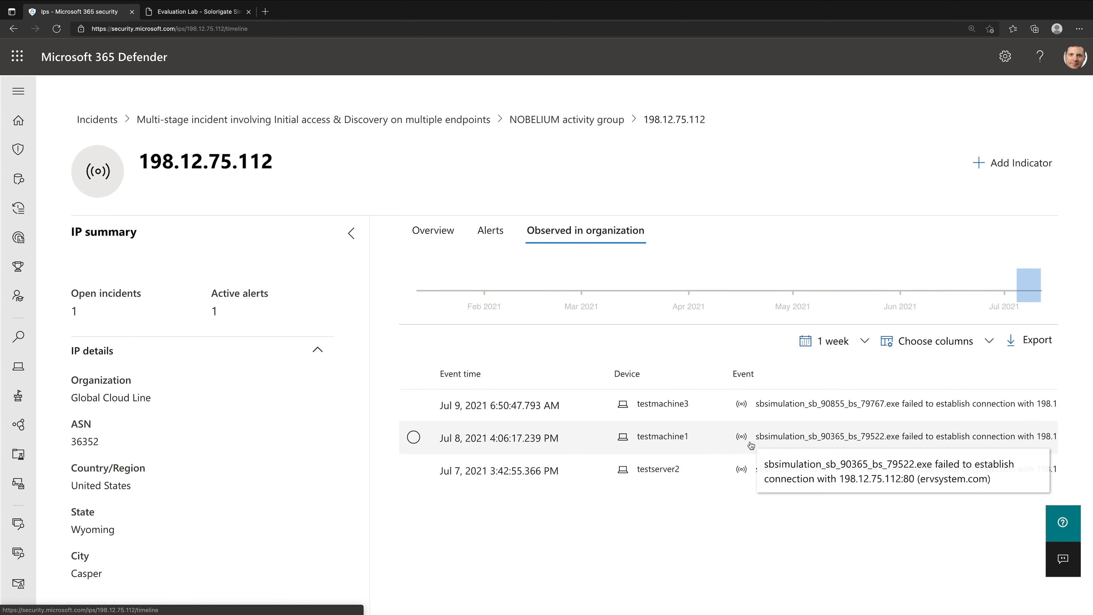
- Start adding an indicator for 198.12.75.112 that never expires, with the response action Alert and block
click(1035, 167)
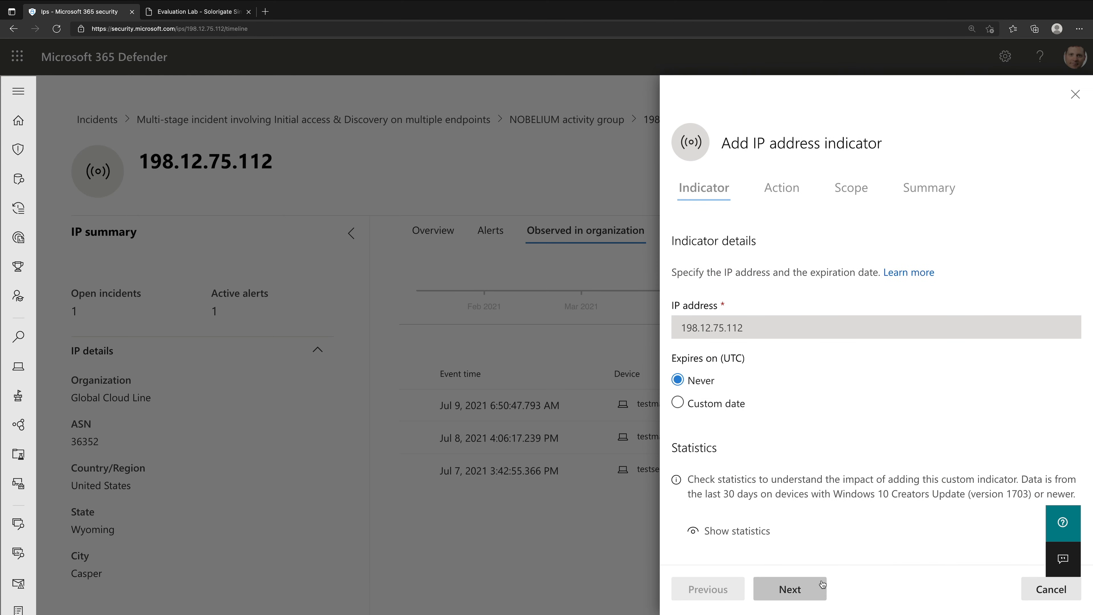
click(804, 594)
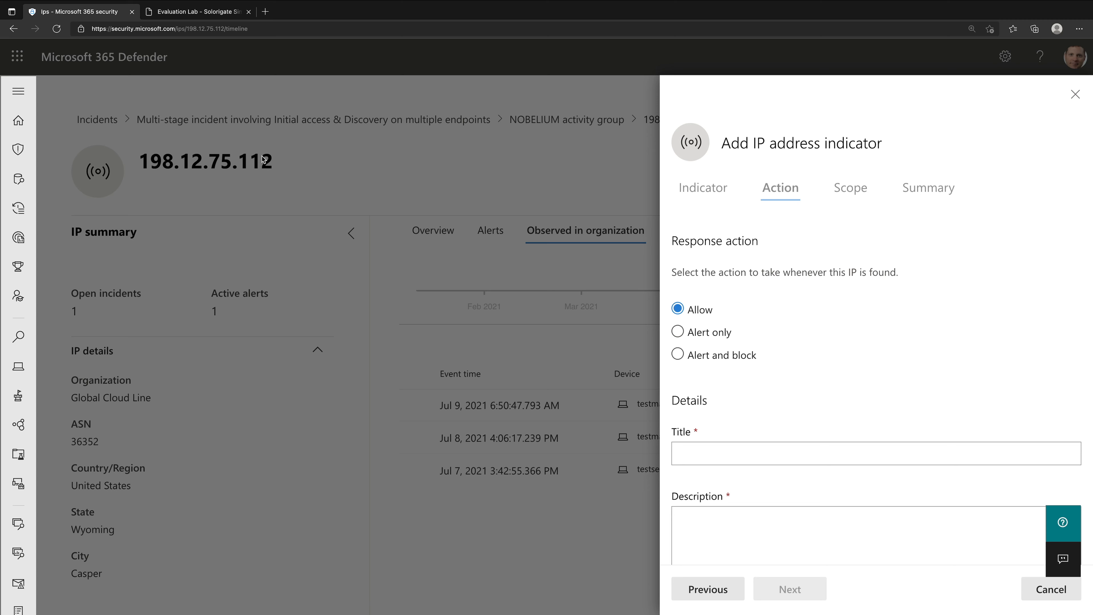
click(717, 362)
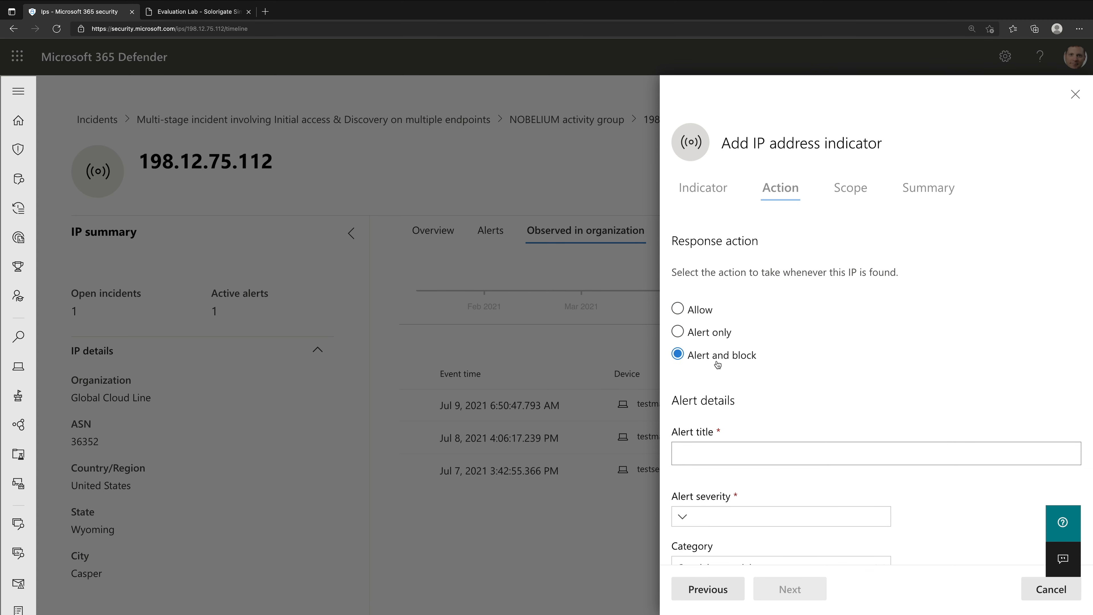
- Check the guide's SUNBURST server section and enter the indicator's alert title "SUNBURST C&C Activity Detected!"
click(729, 458)
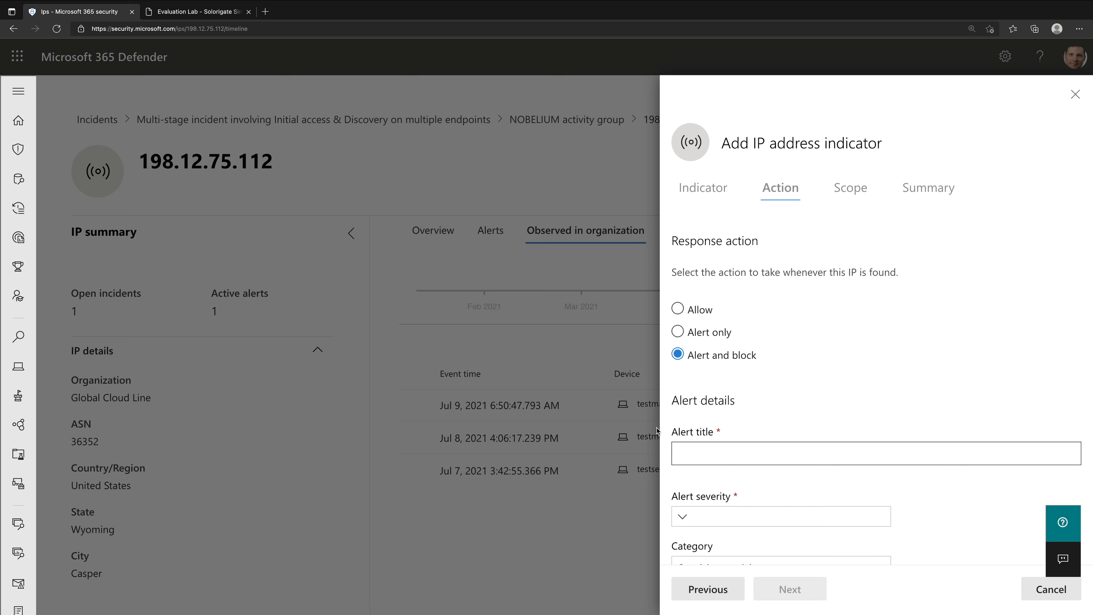
click(199, 12)
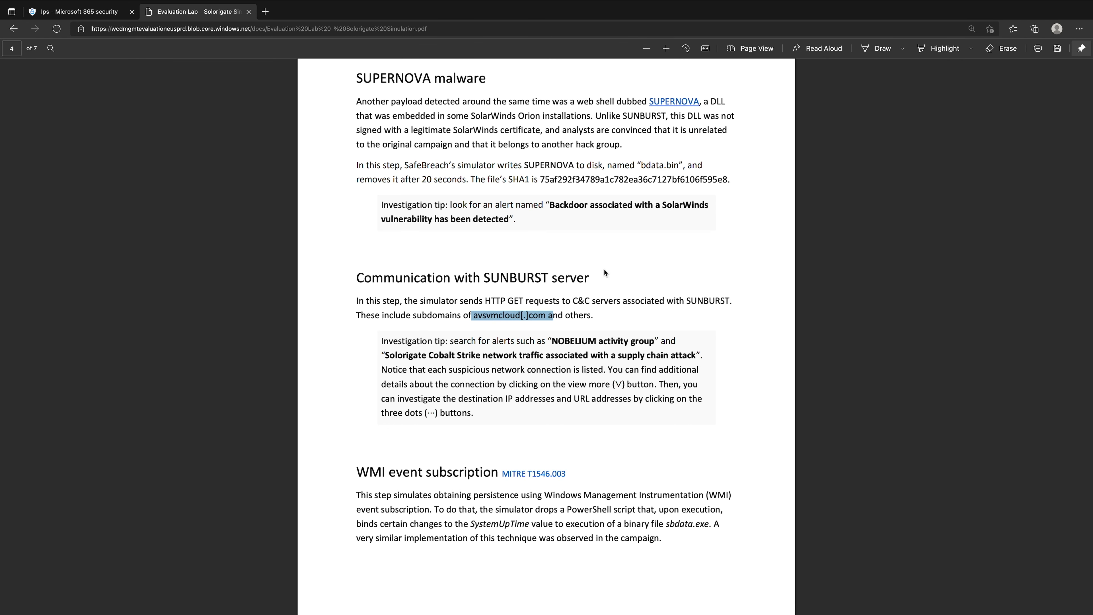
click(113, 14)
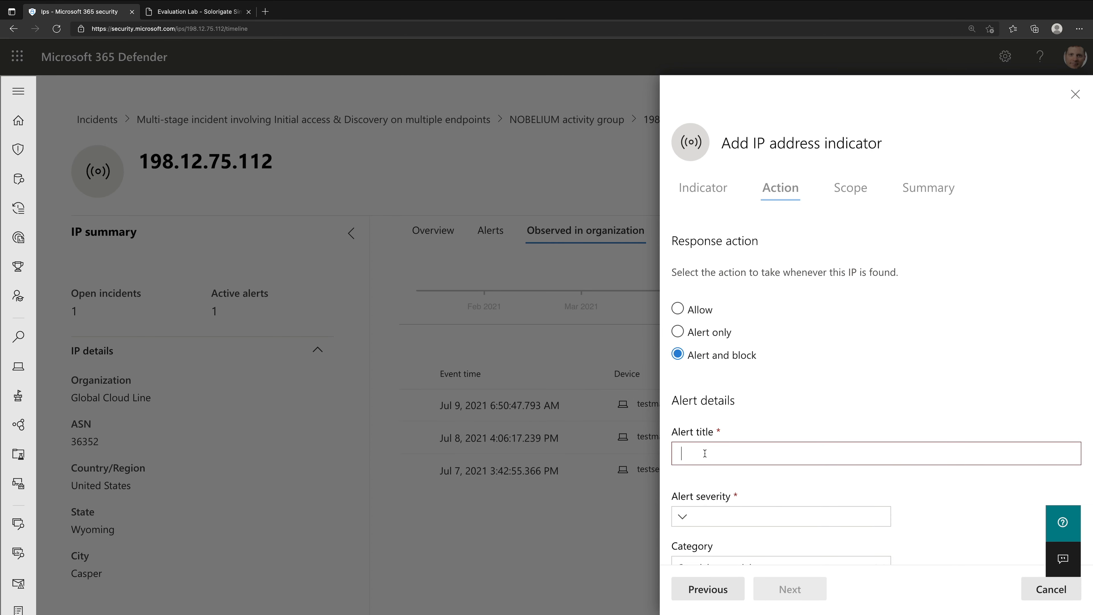
text(SUNBURST C&C Activity Detected!)
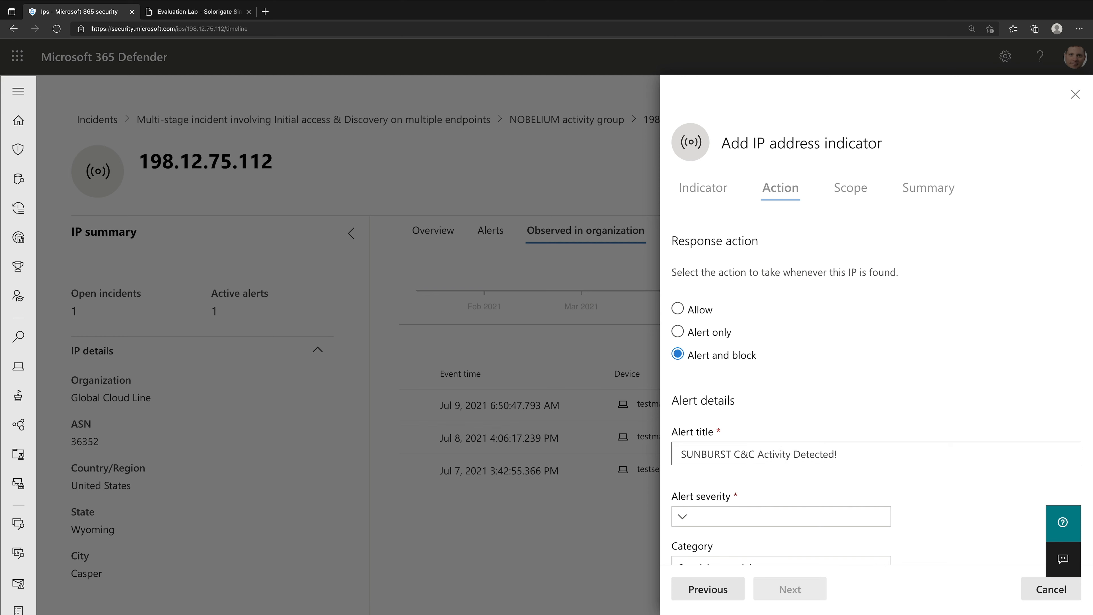
- Set the indicator's alert severity to High and its category to Command and control
click(779, 525)
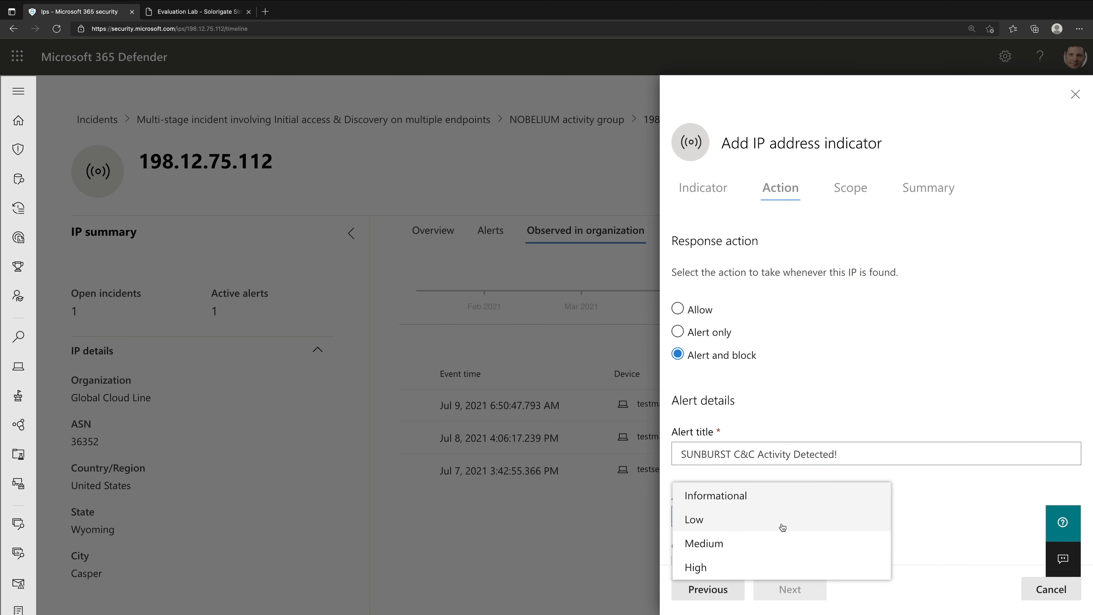
click(769, 569)
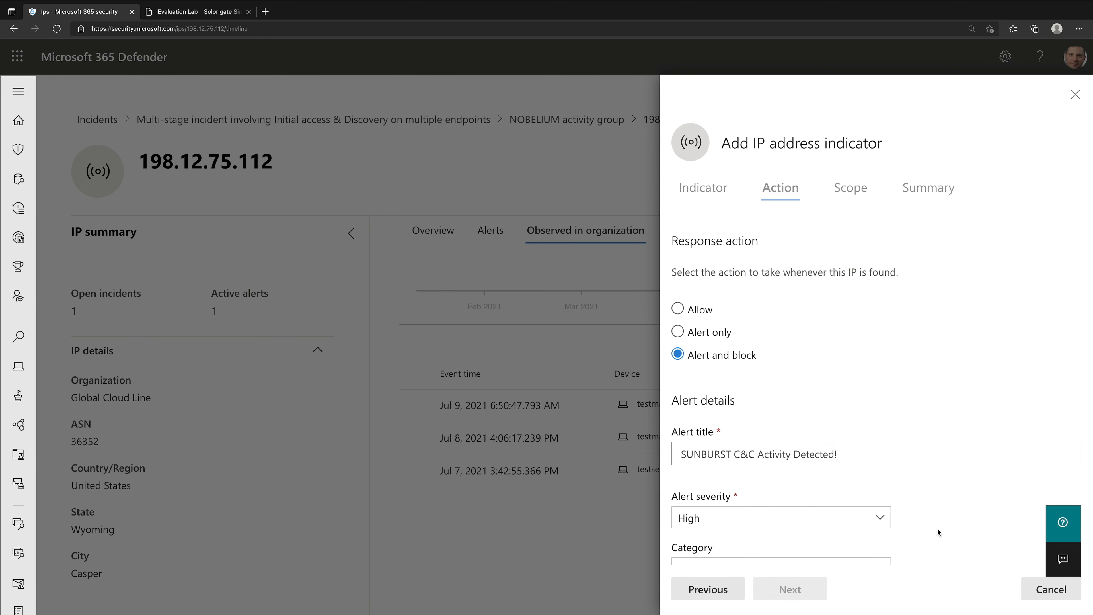
scroll(938, 528, down, 3)
click(857, 433)
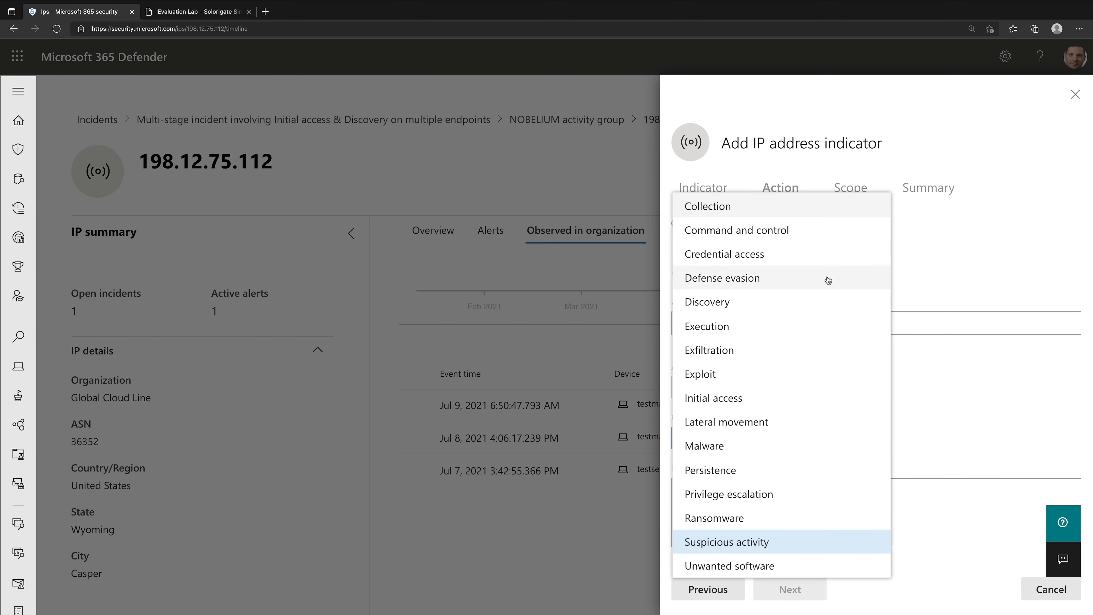
click(813, 236)
- Enter the description "Demo", keep the scope at all devices in the organization, and save the IP address indicator
scroll(960, 485, down, 4)
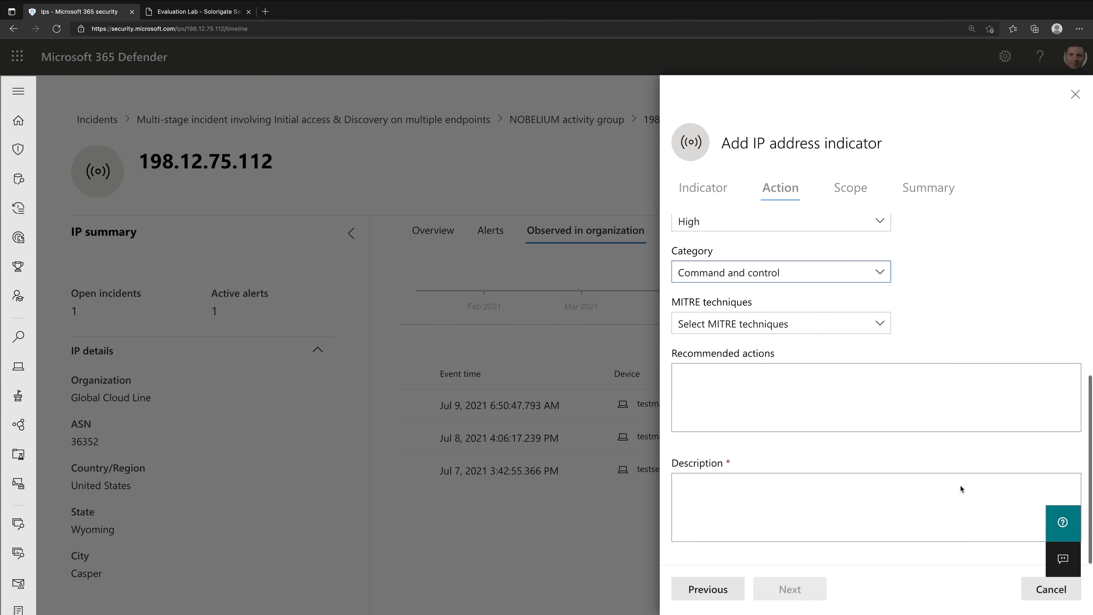
click(960, 485)
text(Demo)
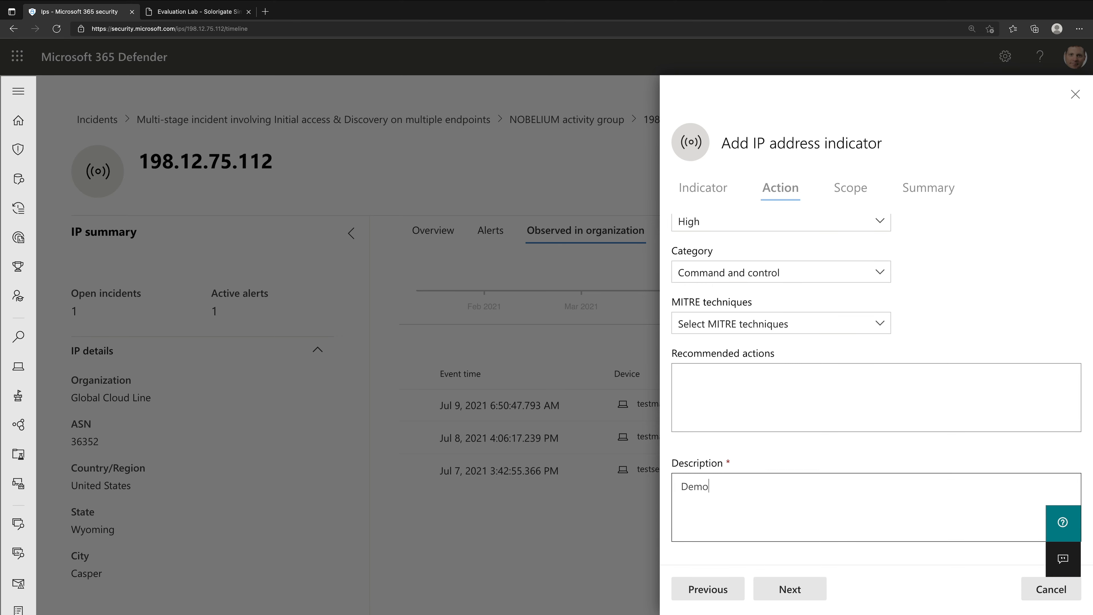
click(802, 588)
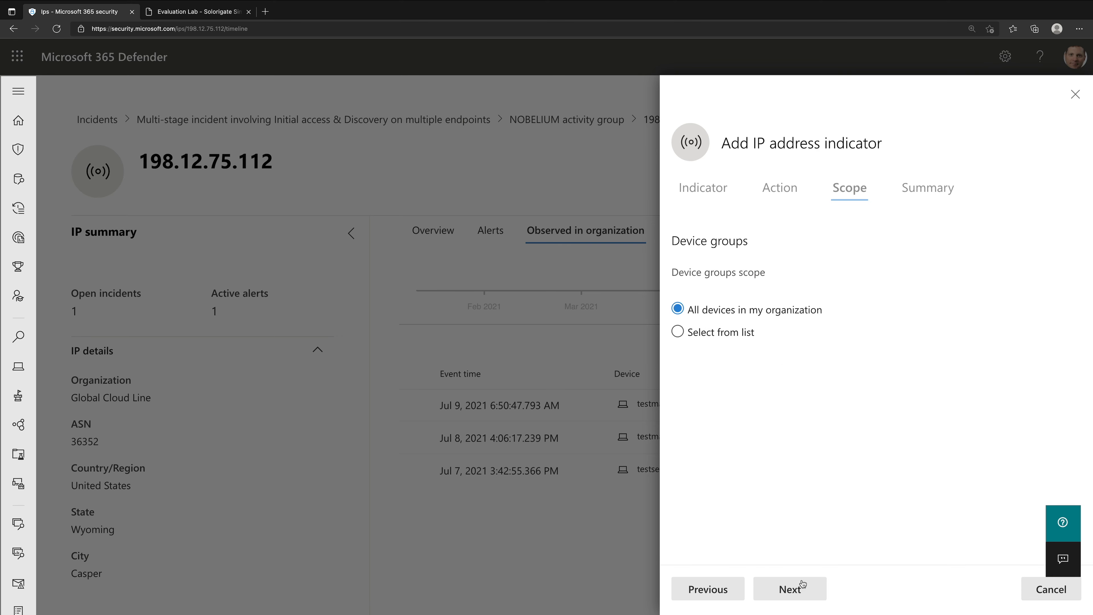
click(803, 588)
click(804, 587)
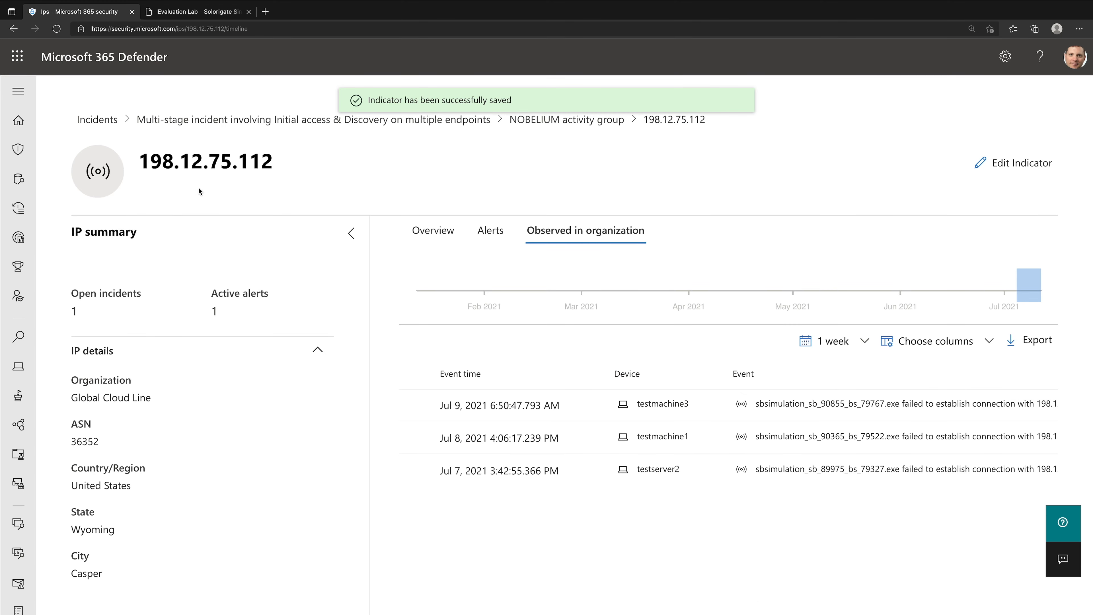
- Check the guide's SUNBURST section again and return from the IP page to the NOBELIUM activity group alert
click(196, 11)
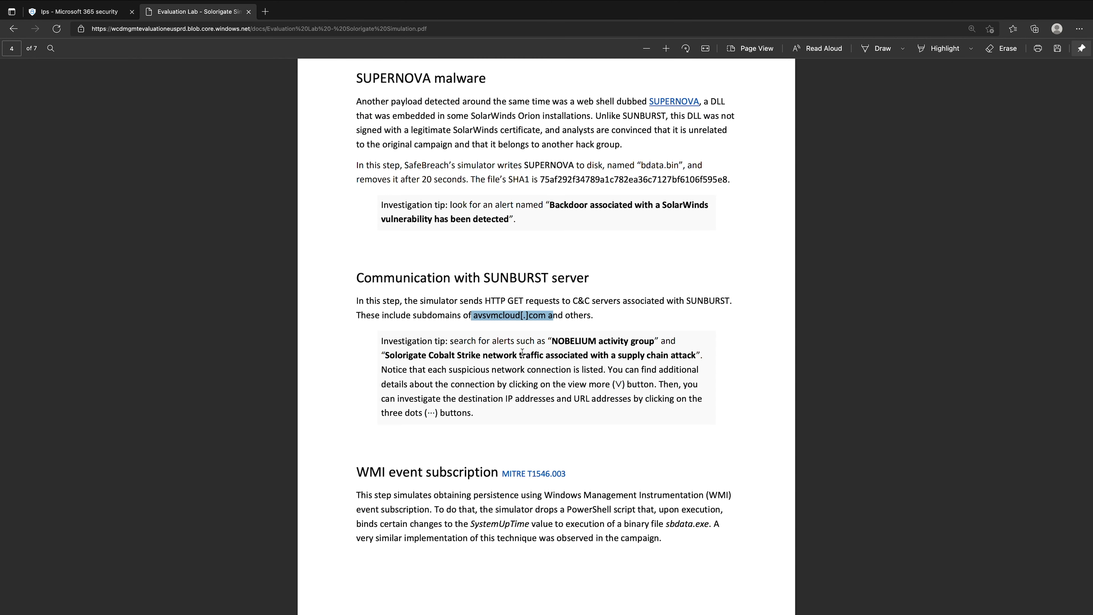
click(114, 17)
click(620, 121)
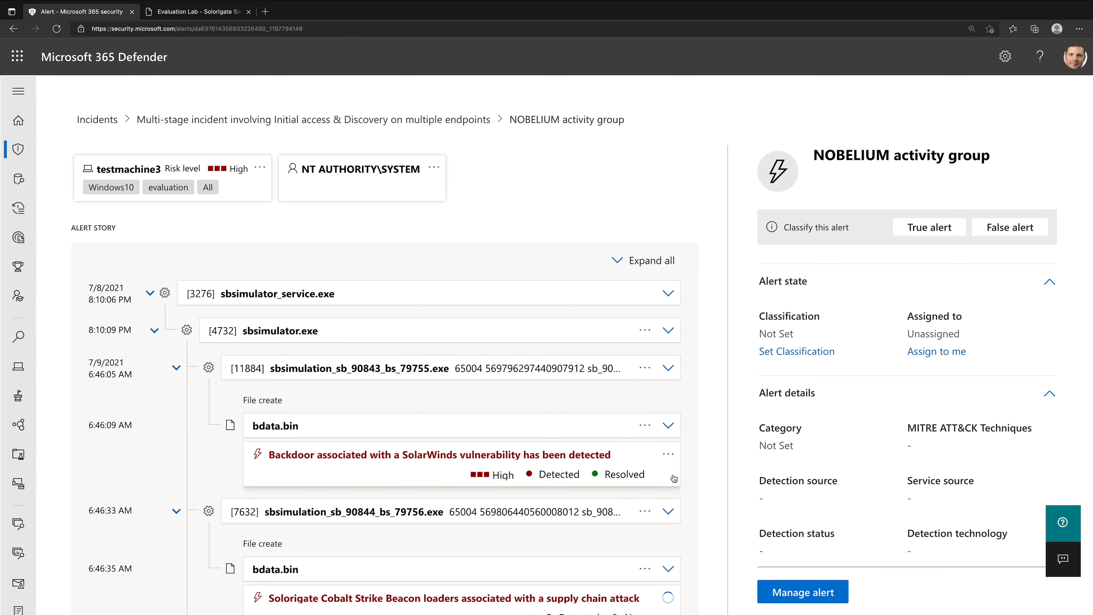
- Find the outbound connection to 172.97.71.162 in the alert story and expand its connection details
scroll(674, 478, down, 3)
scroll(674, 478, down, 5)
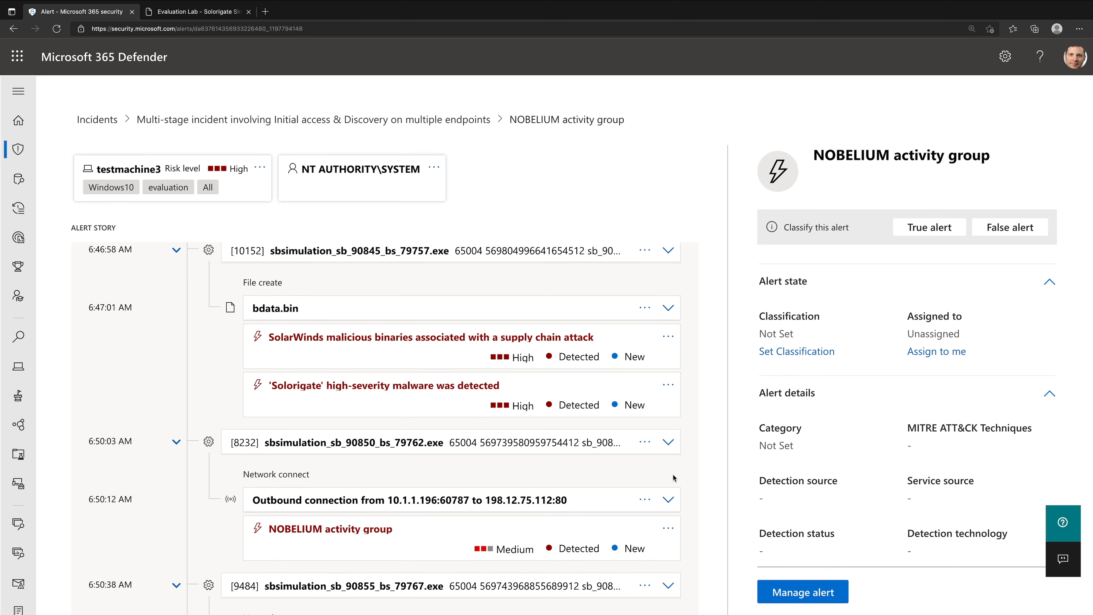
scroll(673, 474, up, 4)
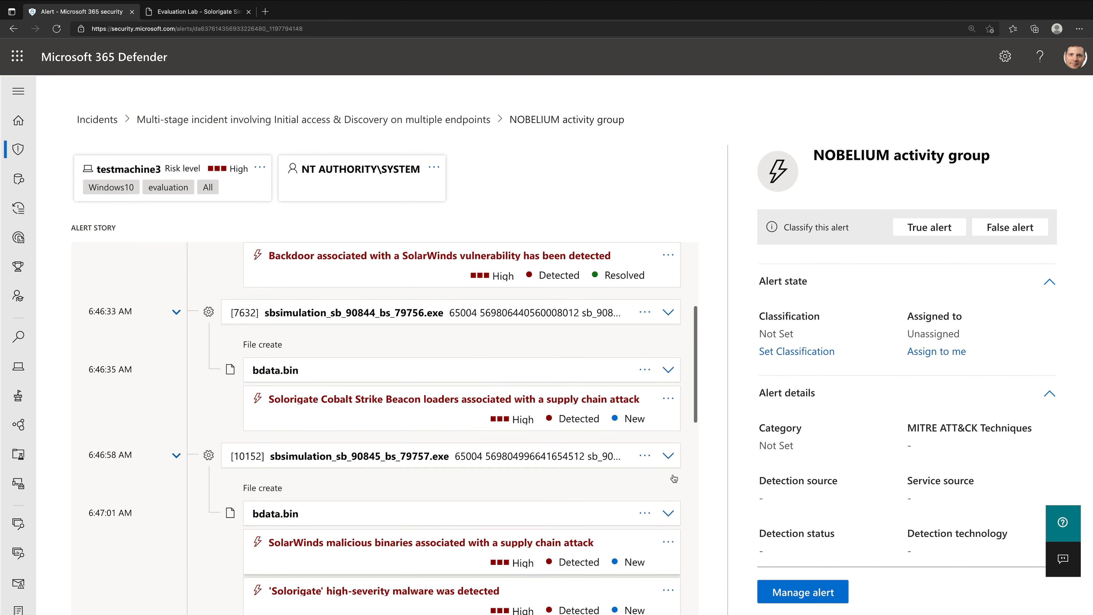
scroll(673, 478, down, 5)
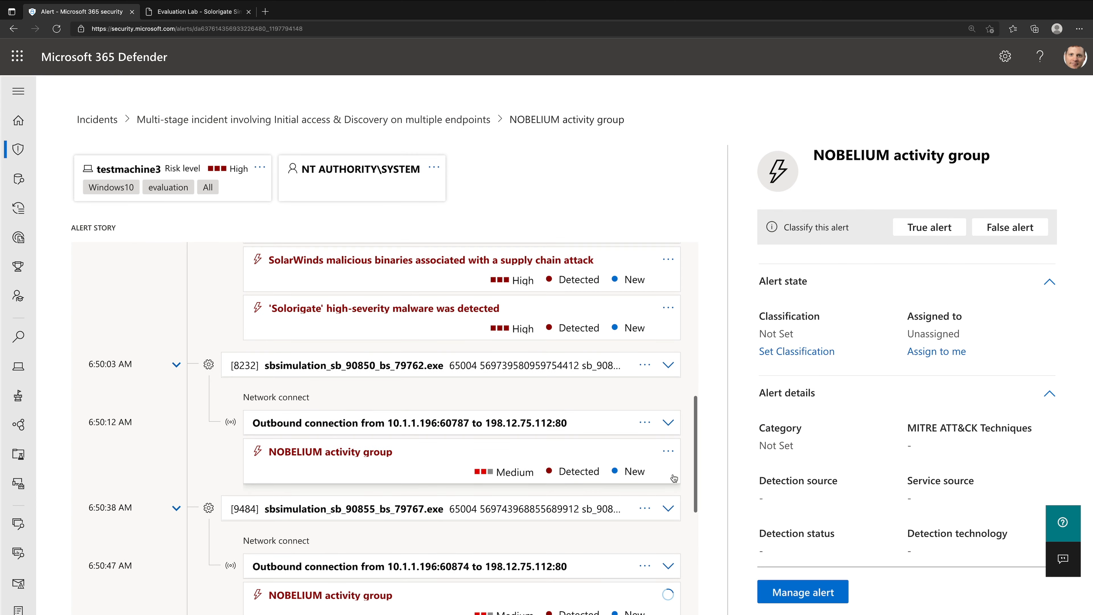
scroll(674, 478, down, 5)
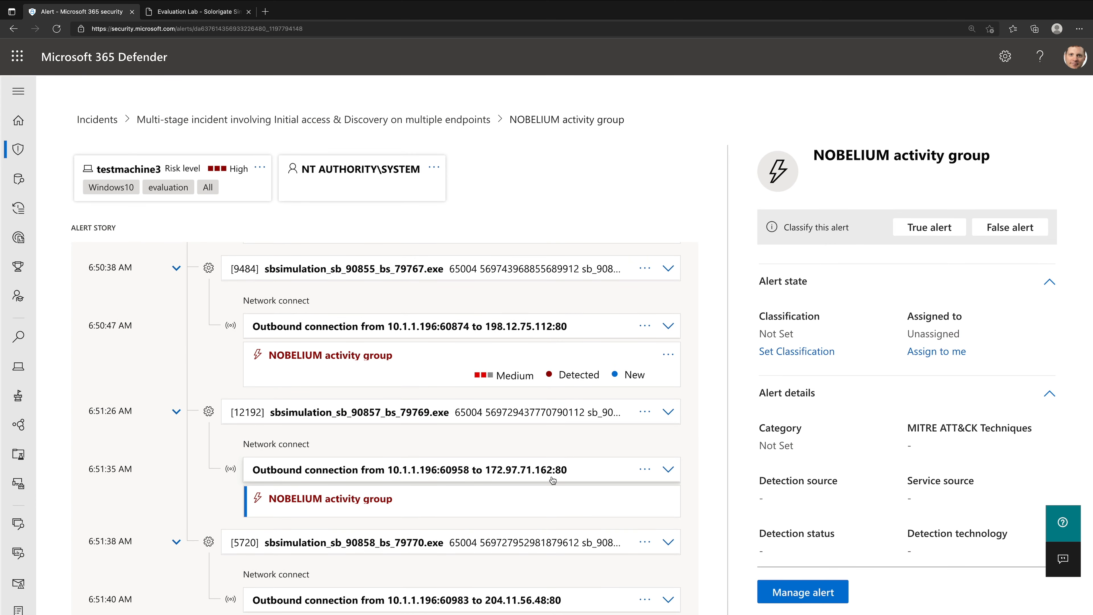
click(603, 476)
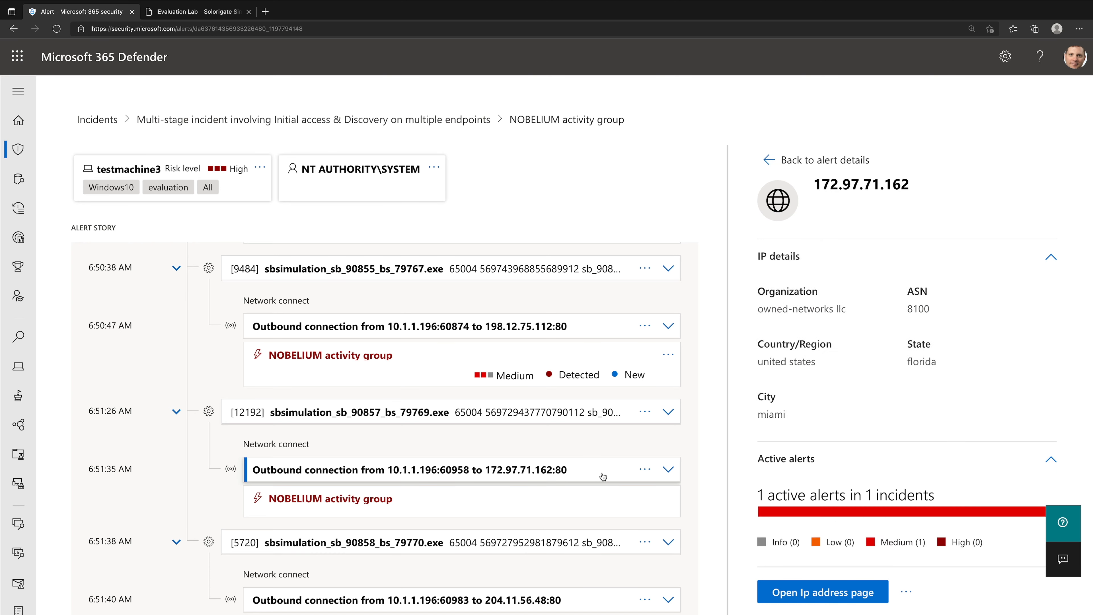
click(668, 469)
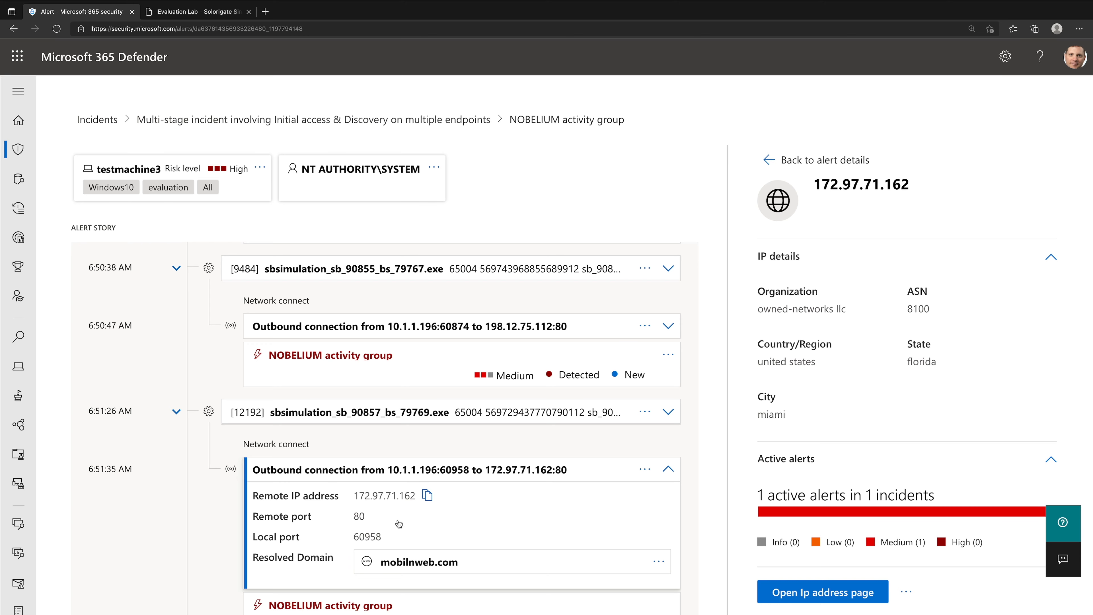
scroll(398, 523, down, 2)
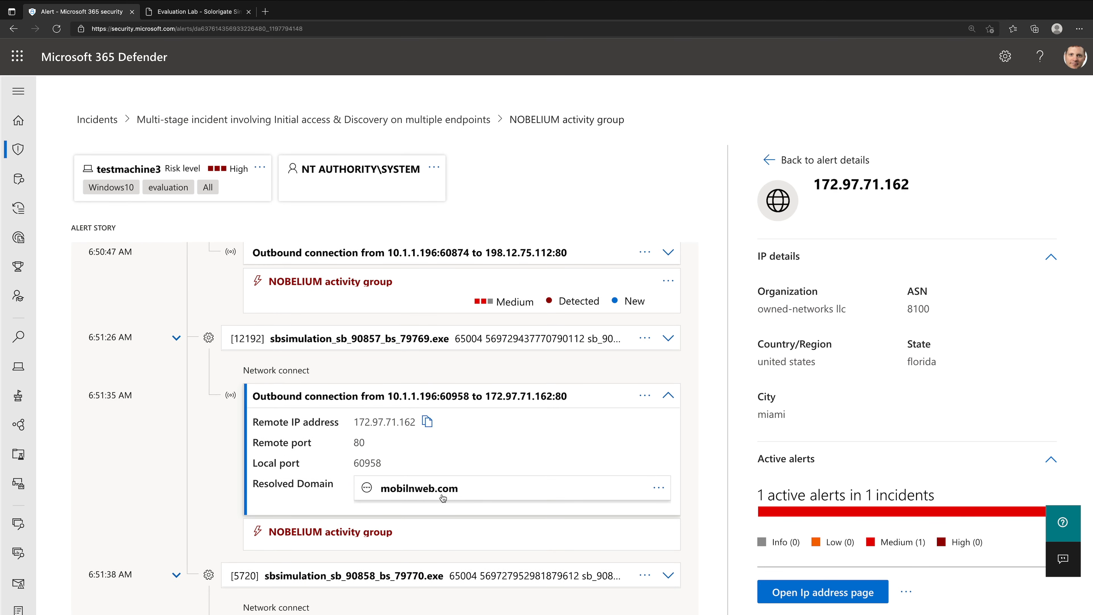
- Open the IP address page for 172.97.71.162 and review its IP details and its observations in the organization
click(792, 591)
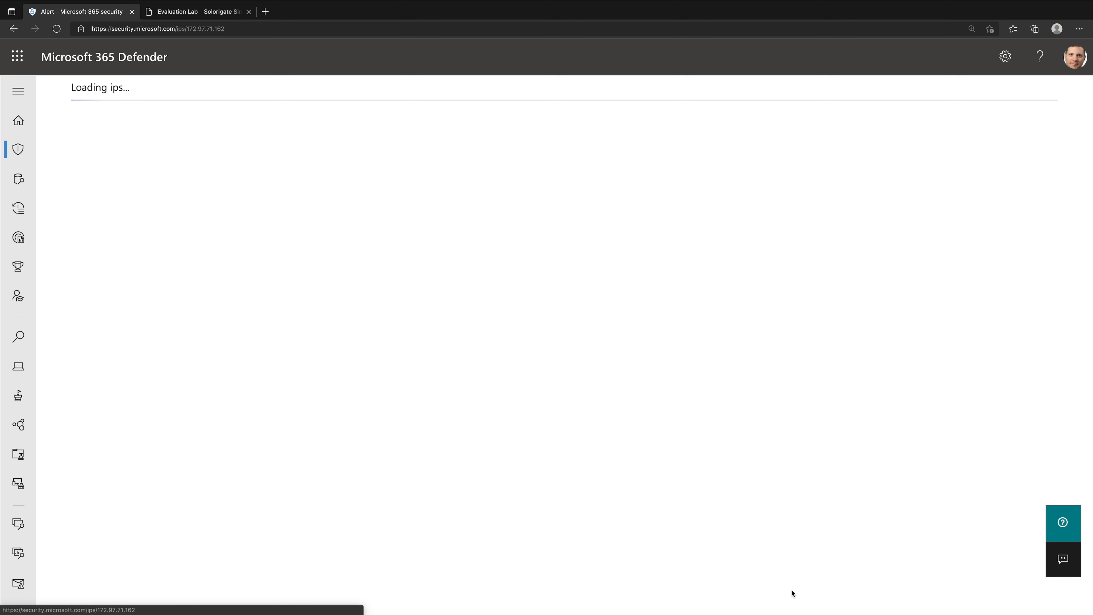
scroll(321, 495, down, 1)
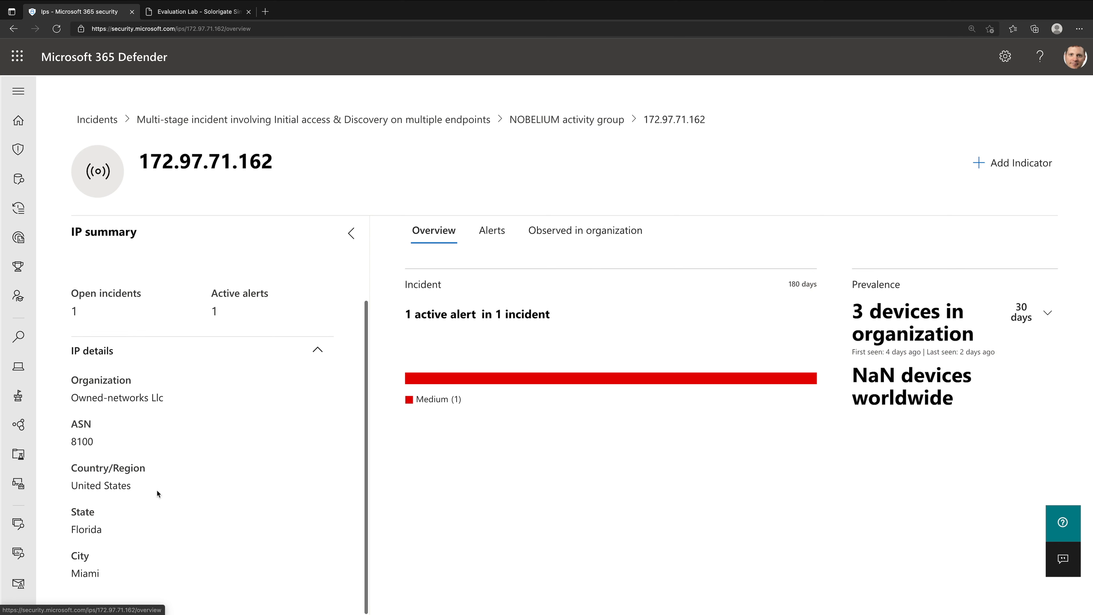
click(610, 242)
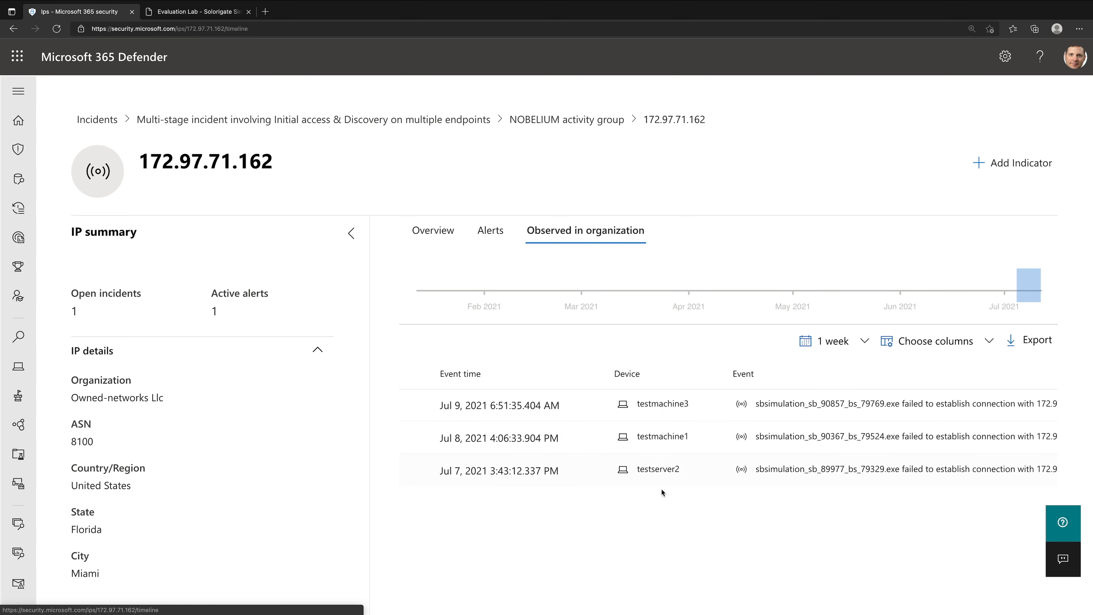
- Start an IP address indicator for 172.97.71.162 that never expires, with Alert and block as its response action
click(1014, 177)
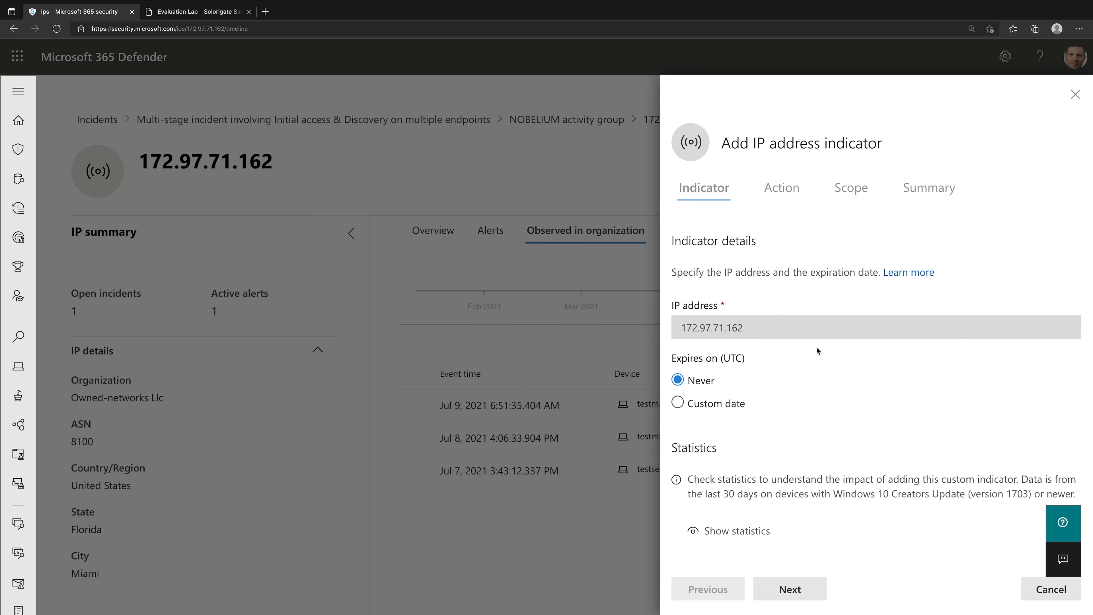
click(791, 596)
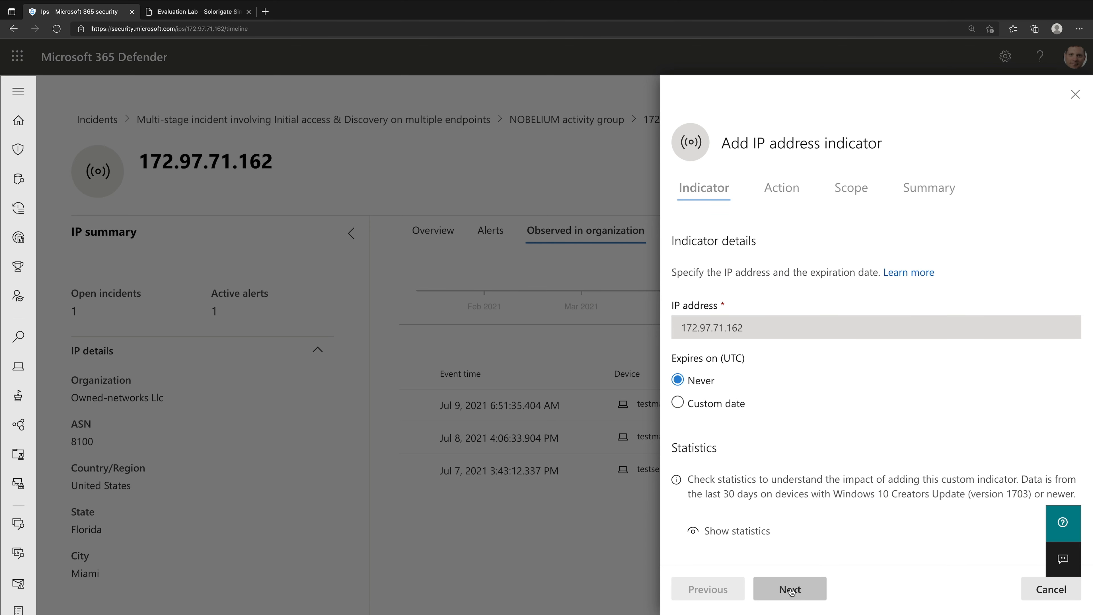
click(791, 590)
click(718, 356)
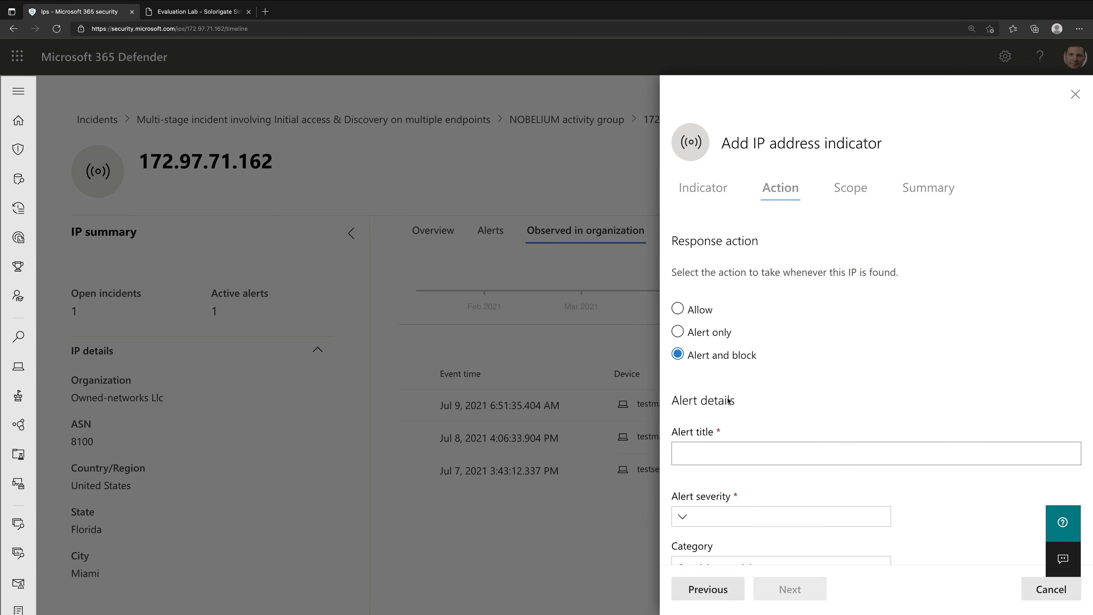
- Enter the alert title "SUNBURST C&C Activity Detected!" for the 172.97.71.162 indicator
click(739, 459)
text(SUNB)
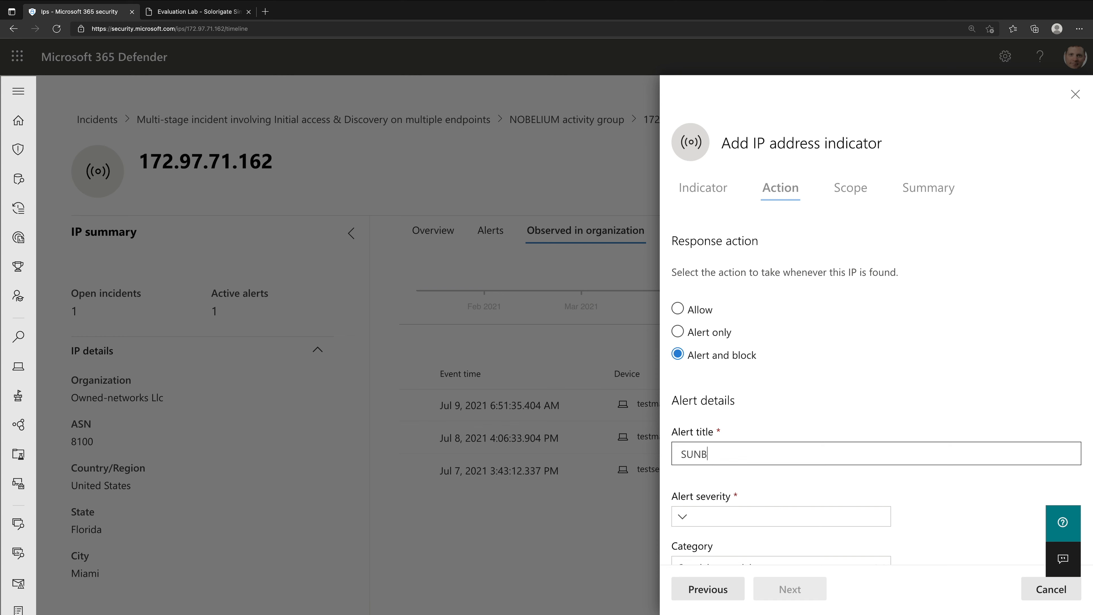
text(URST C&C Detected!)
click(759, 454)
text(Activity)
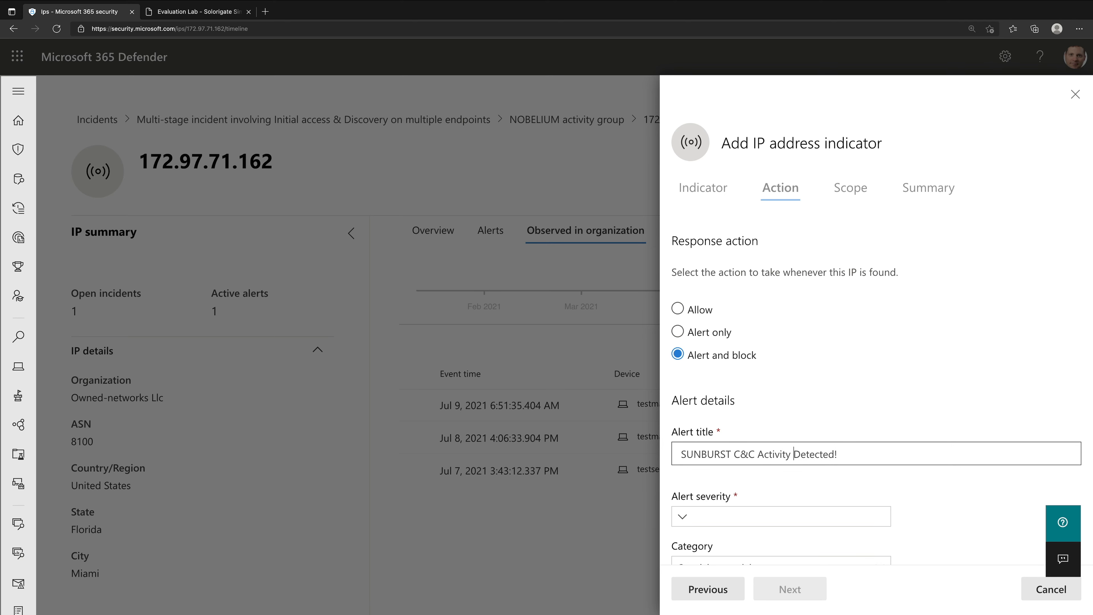
- Set the 172.97.71.162 indicator's alert severity to High and its category to Command and control
click(755, 513)
click(728, 567)
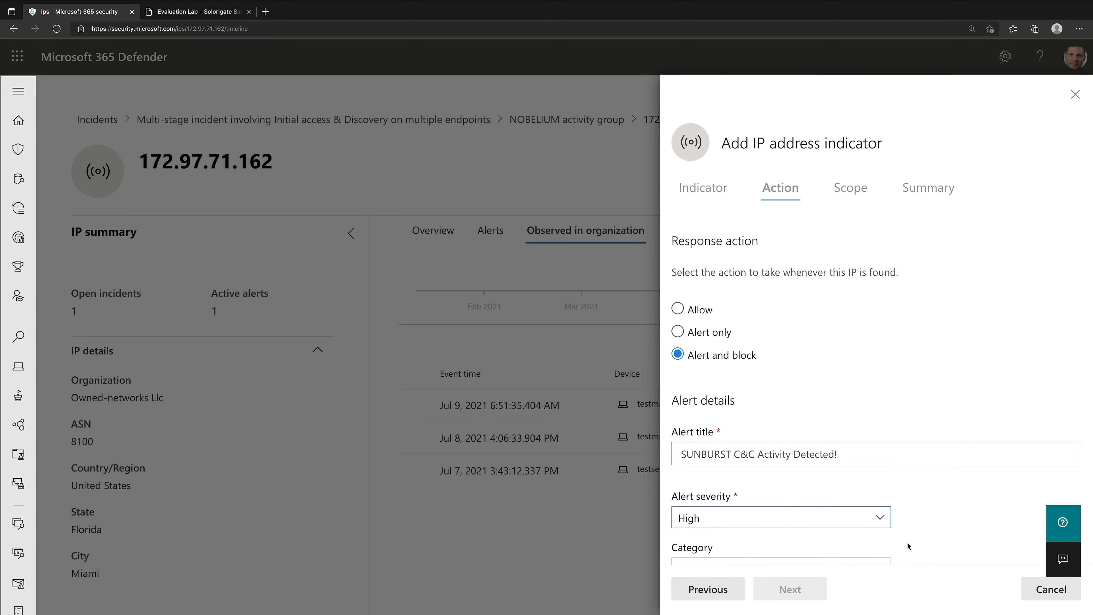
scroll(908, 547, down, 5)
click(764, 321)
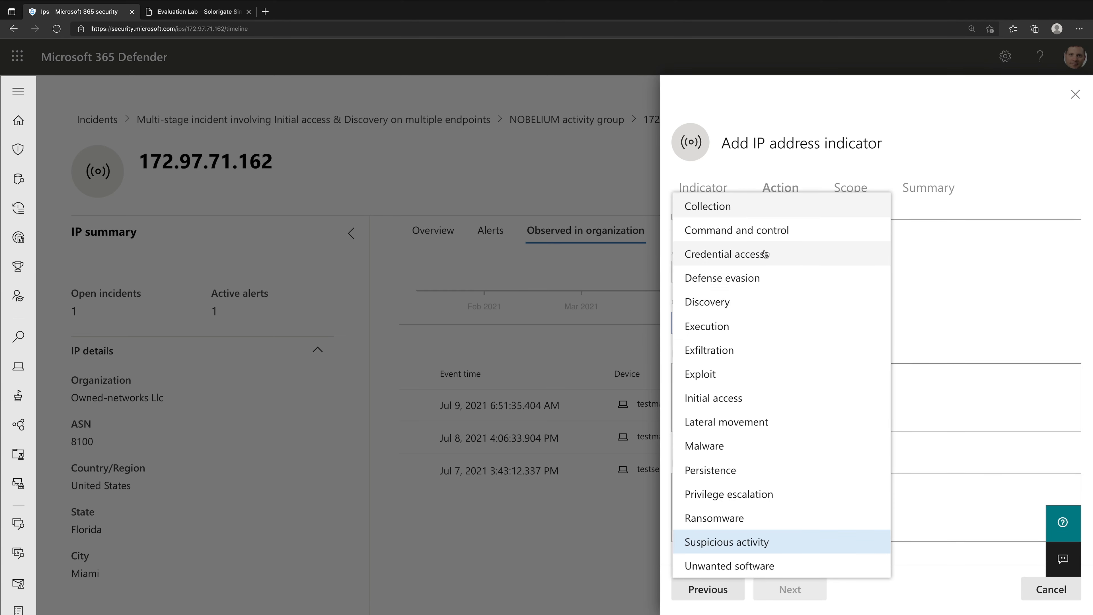
click(763, 231)
- Enter the description "Demo", keep the scope at all devices in the organization, and save the 172.97.71.162 indicator
click(857, 541)
text(Demo)
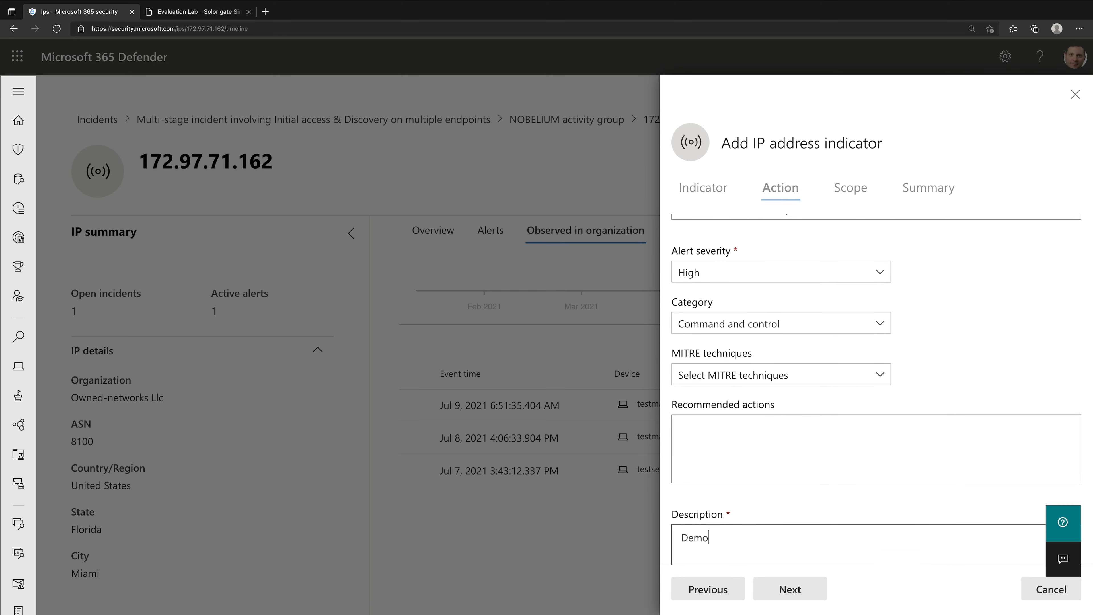
click(788, 588)
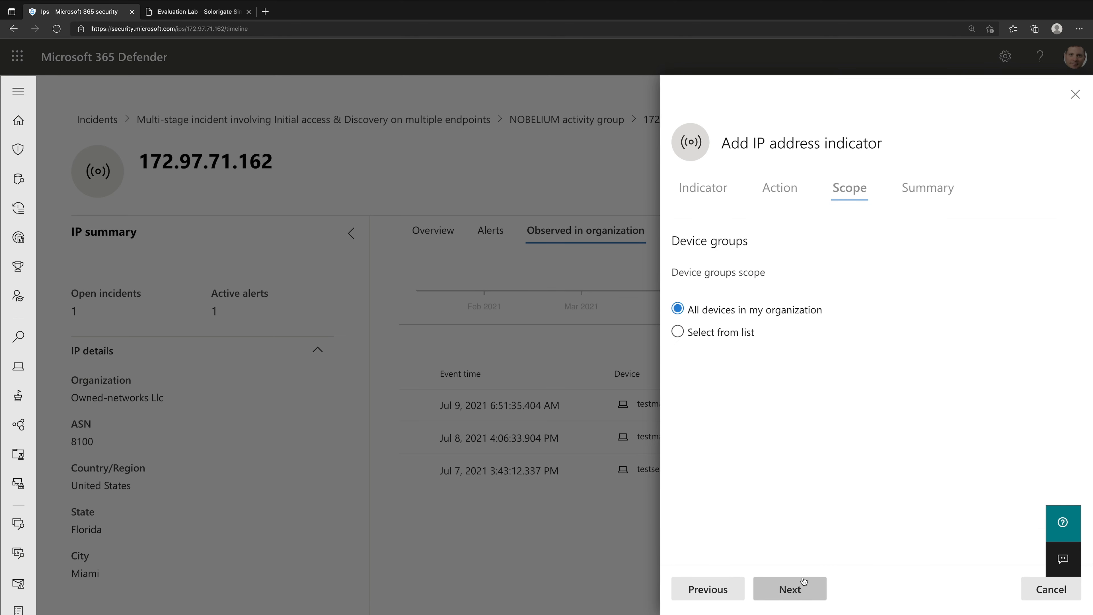
click(801, 584)
click(803, 581)
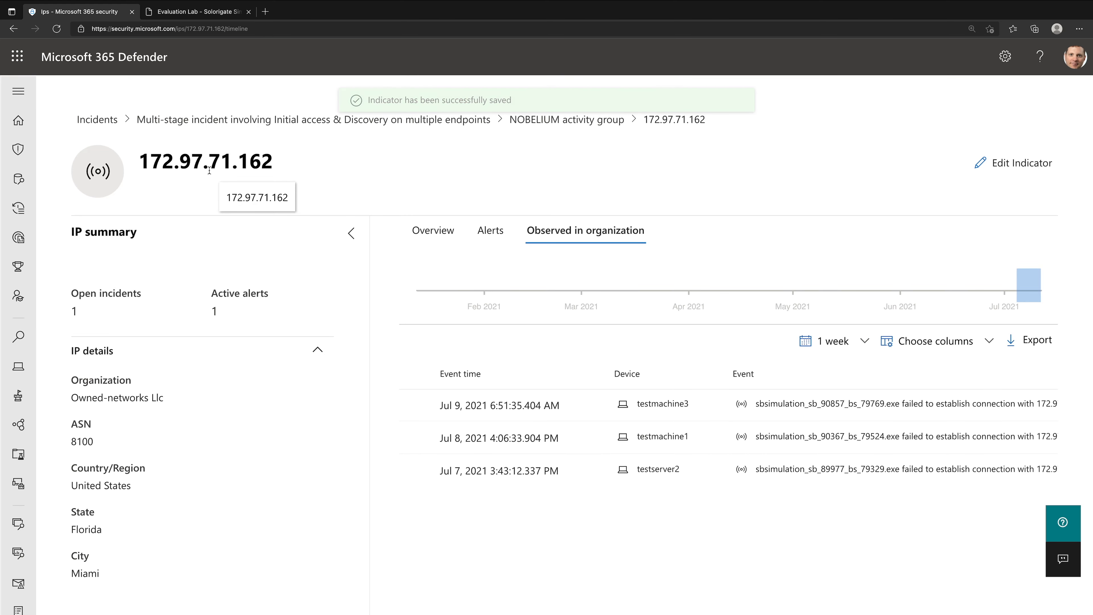
- Check the guide's SUNBURST server section and return from the IP page to the NOBELIUM activity group alert
click(215, 19)
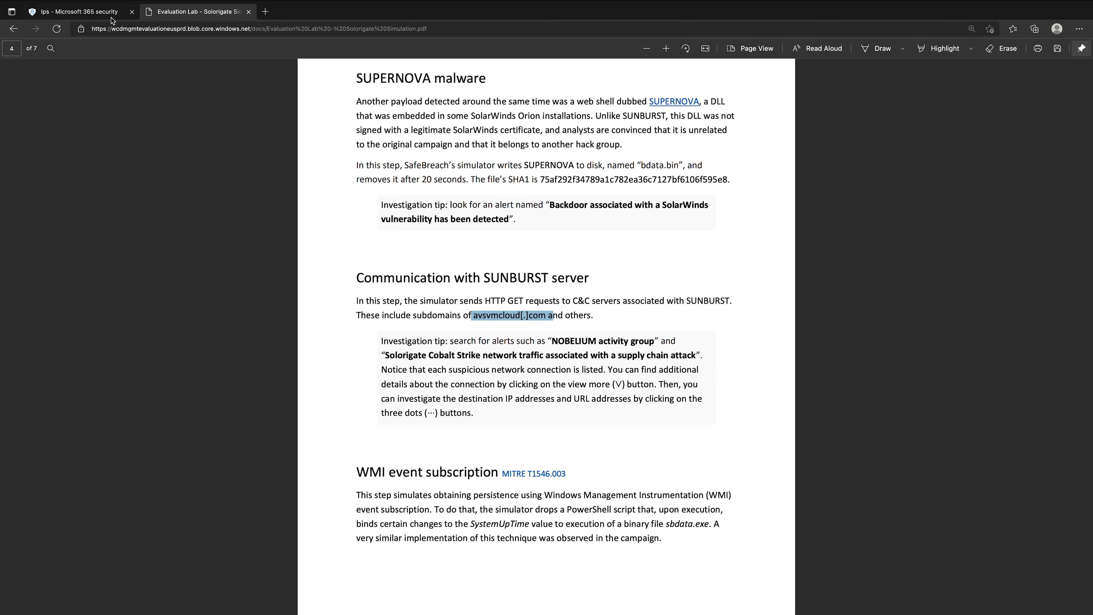
click(80, 12)
click(528, 118)
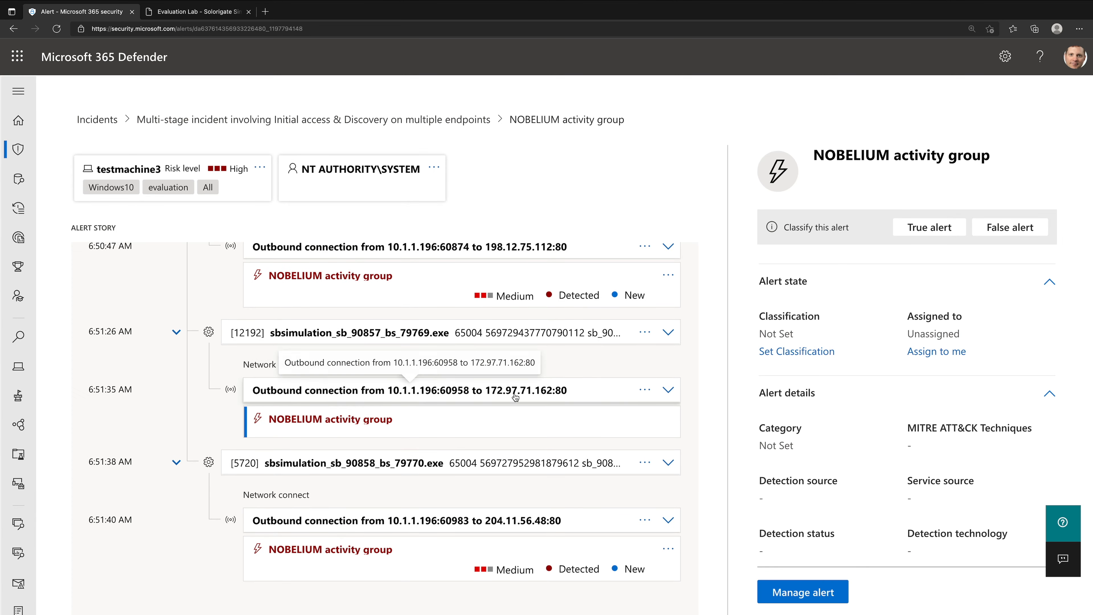
- Expand the outbound connection to 204.11.56.48, then open its IP address page and check the country or region
click(575, 526)
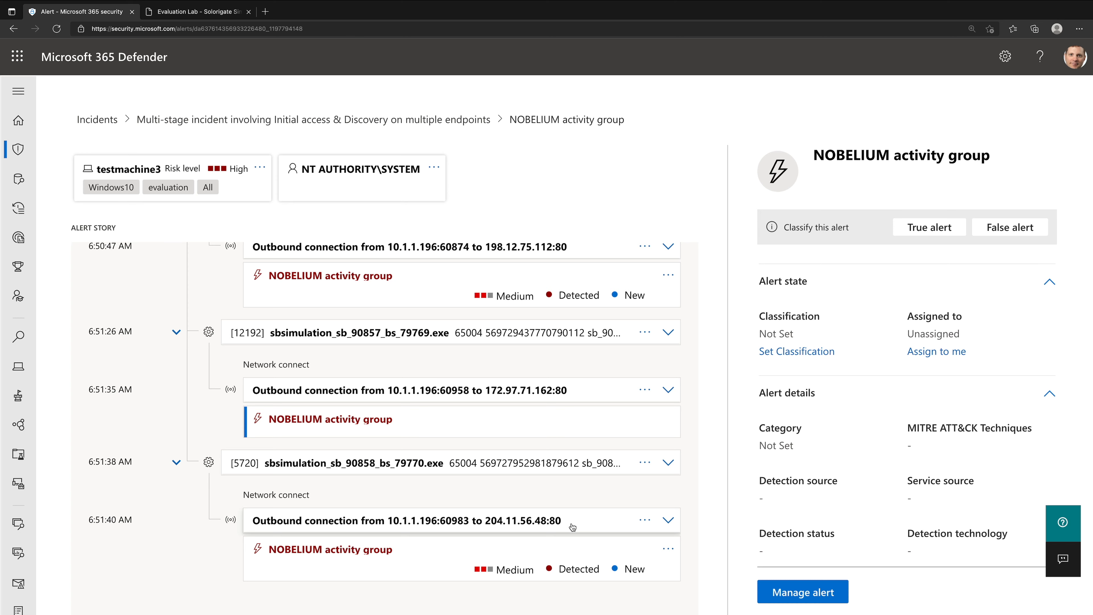
click(668, 520)
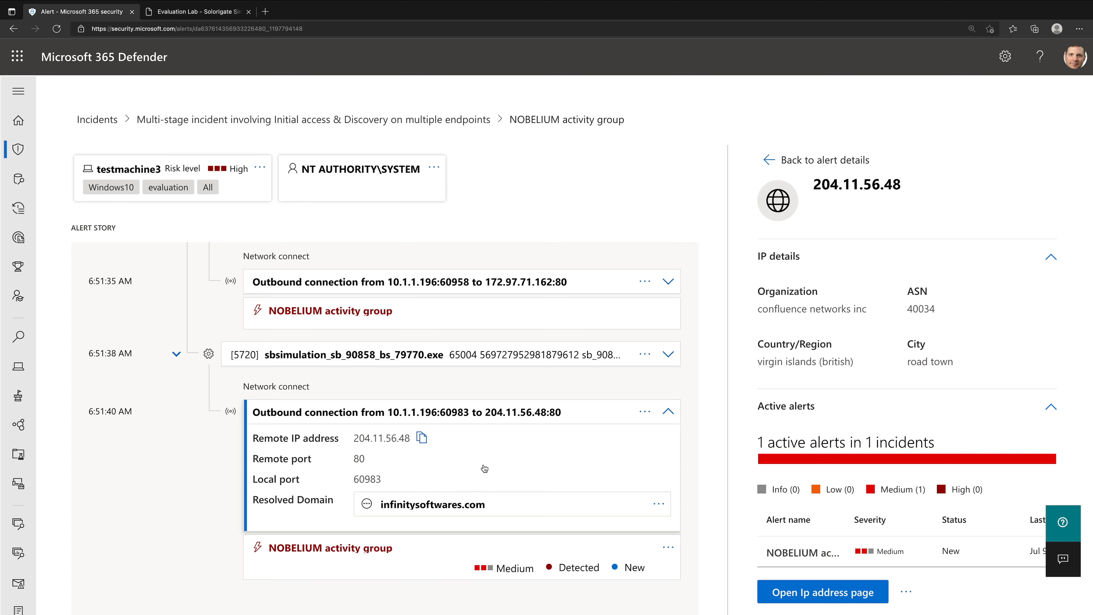
click(828, 594)
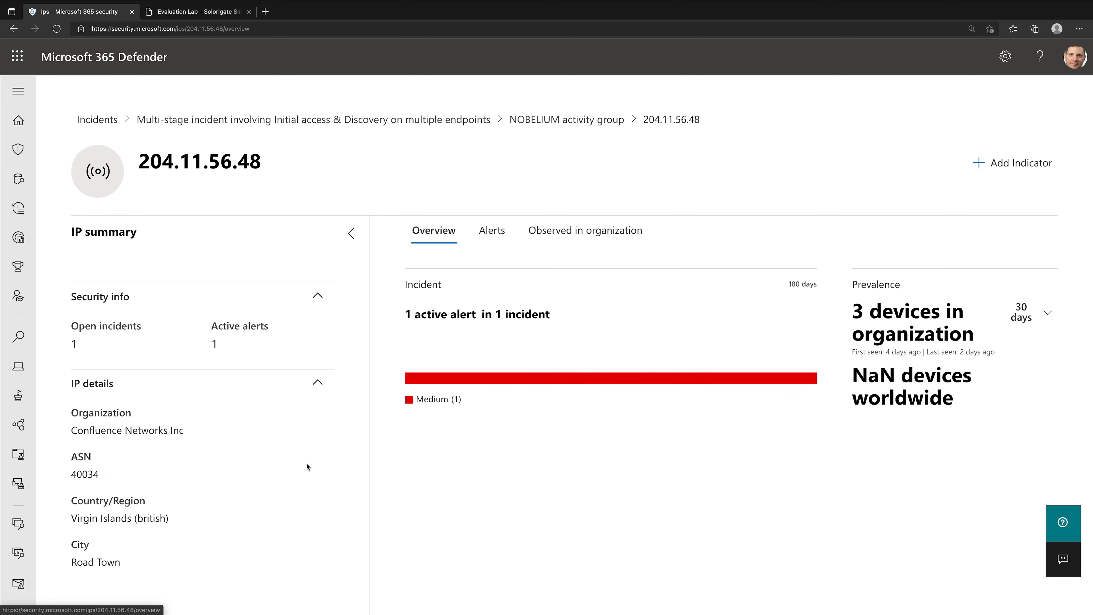
drag(86, 520, 169, 522)
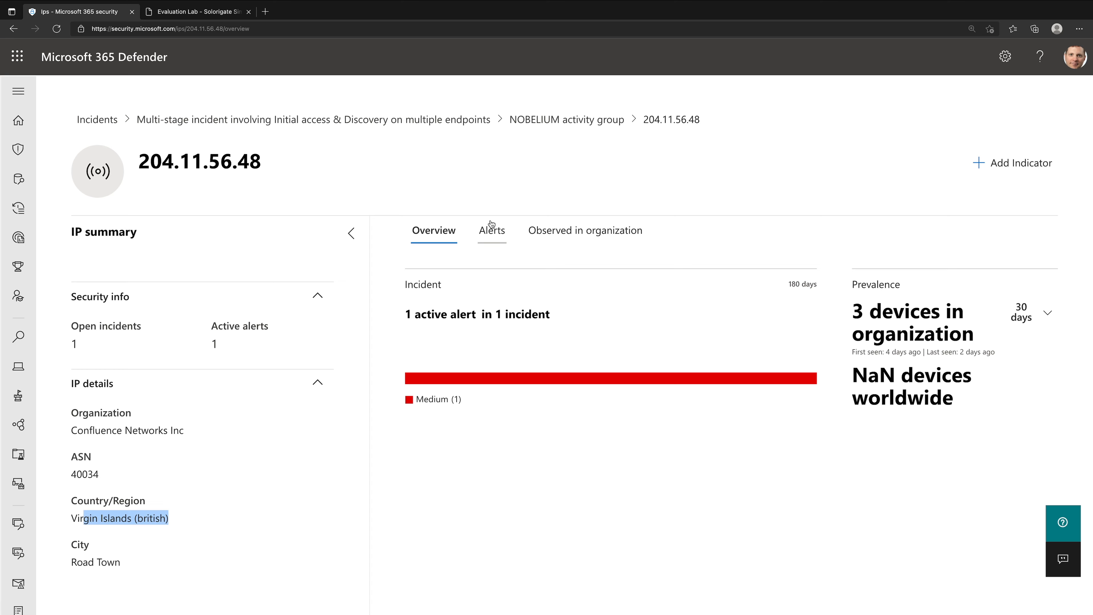
- Start an Alert and block indicator for 204.11.56.48 that never expires, titled "SUNBURST C&C Activity Detected!"
click(982, 163)
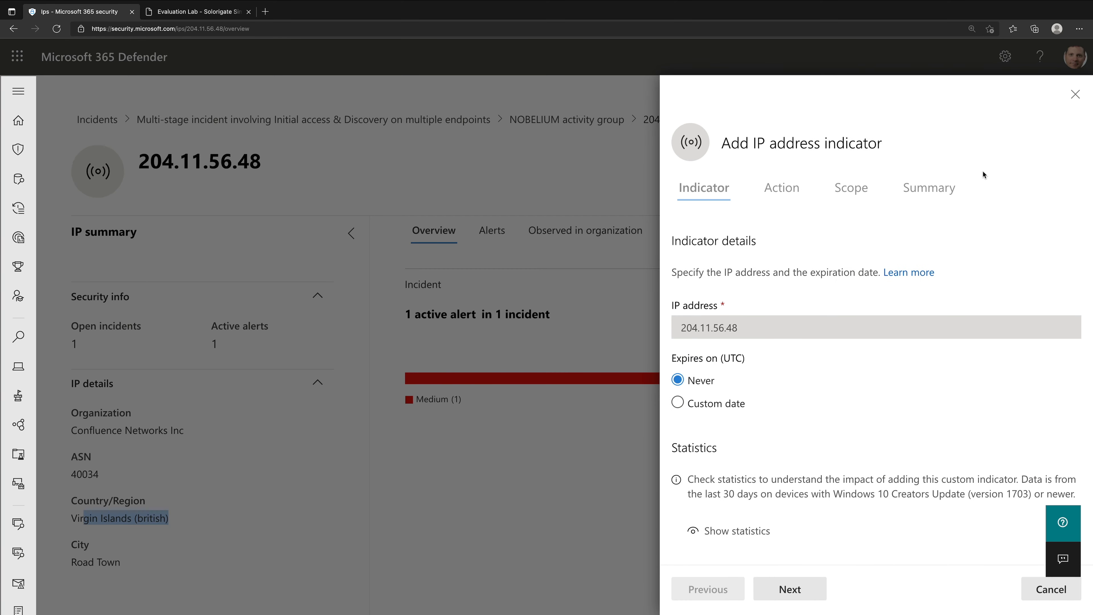
scroll(856, 479, down, 1)
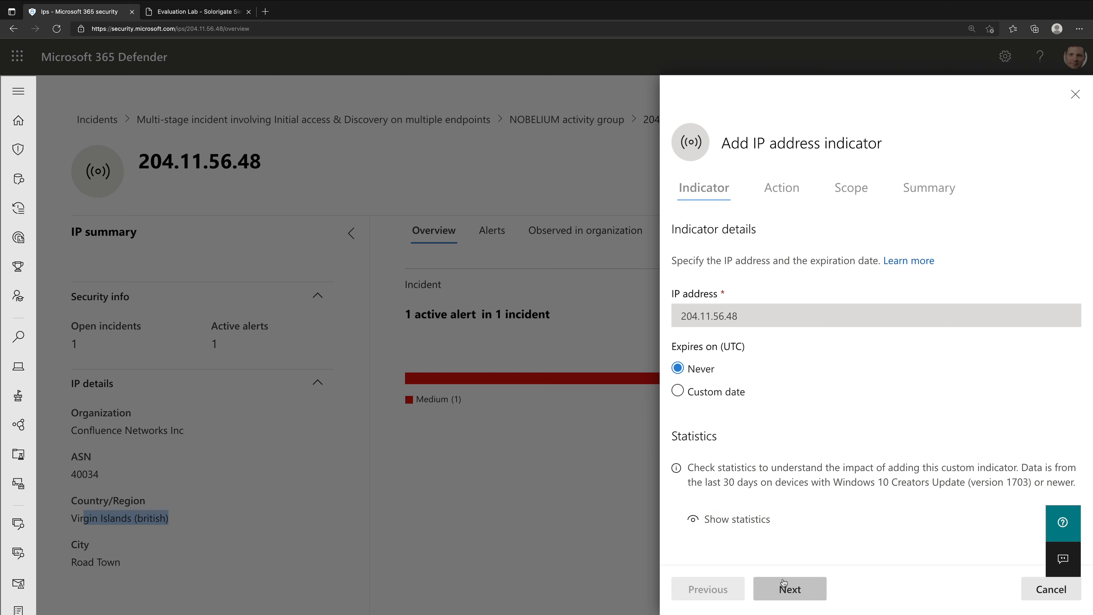
click(809, 587)
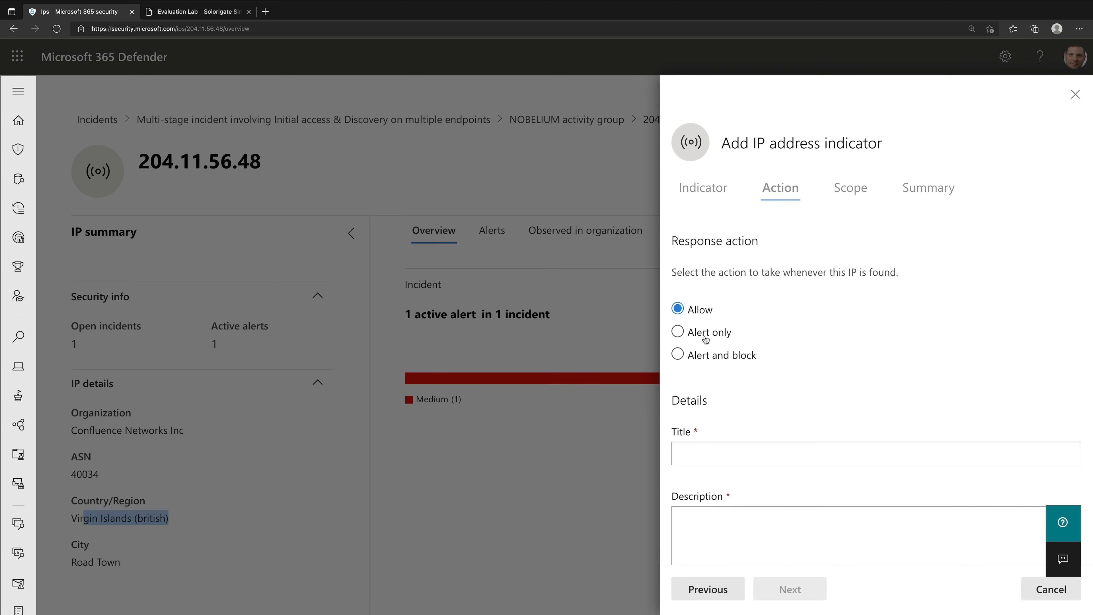
click(704, 356)
click(749, 444)
text(SU)
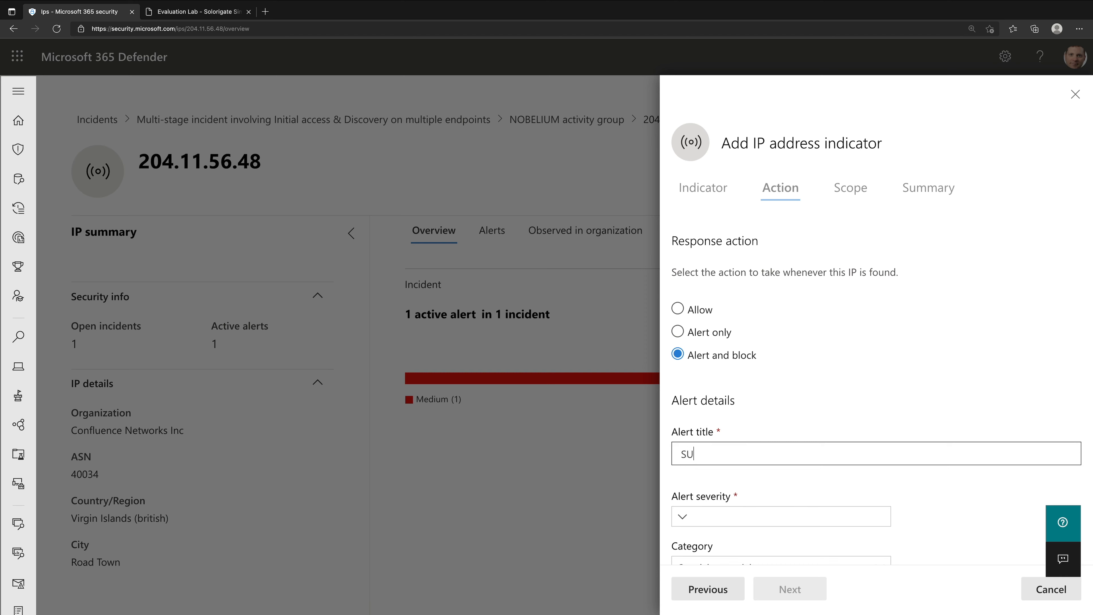
text(NBURST C&C Activity Detected!)
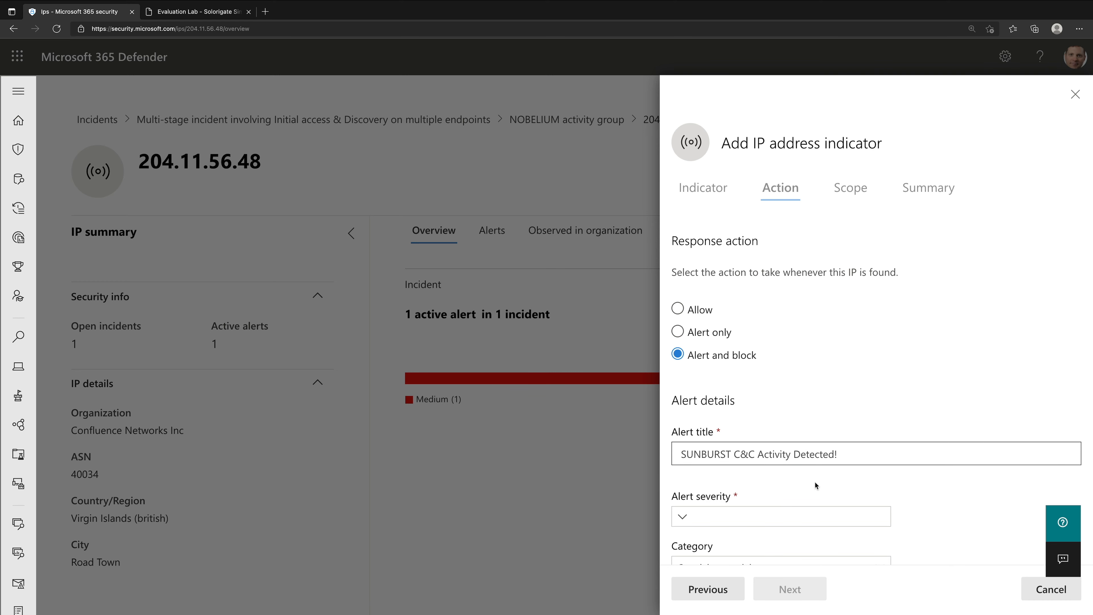
- Set the 204.11.56.48 indicator's alert severity to High and its category to Command and control
click(810, 516)
click(730, 561)
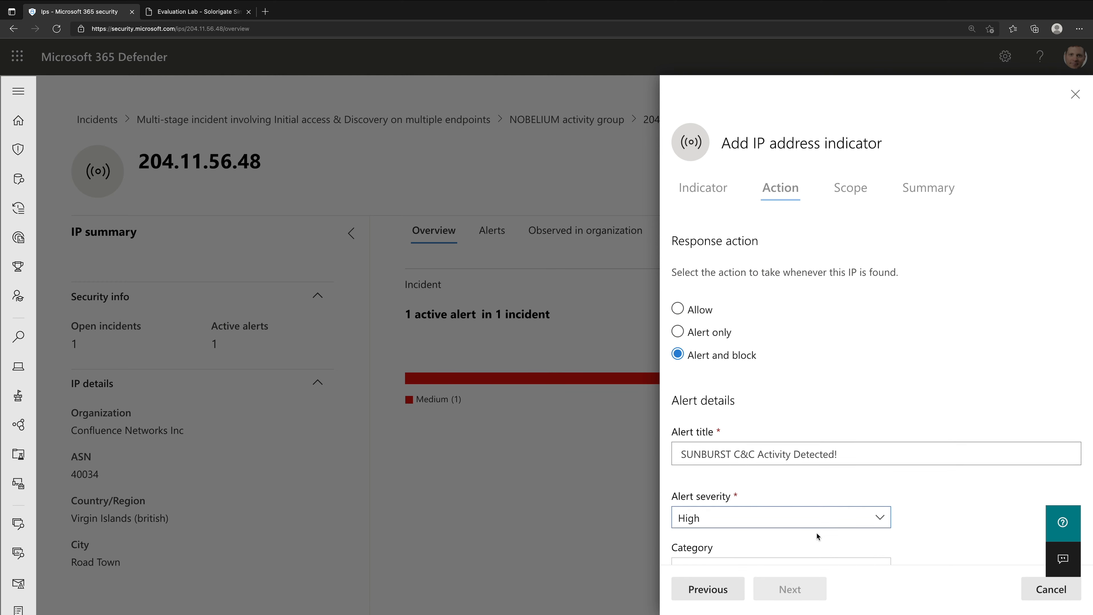
scroll(933, 505, down, 5)
click(835, 329)
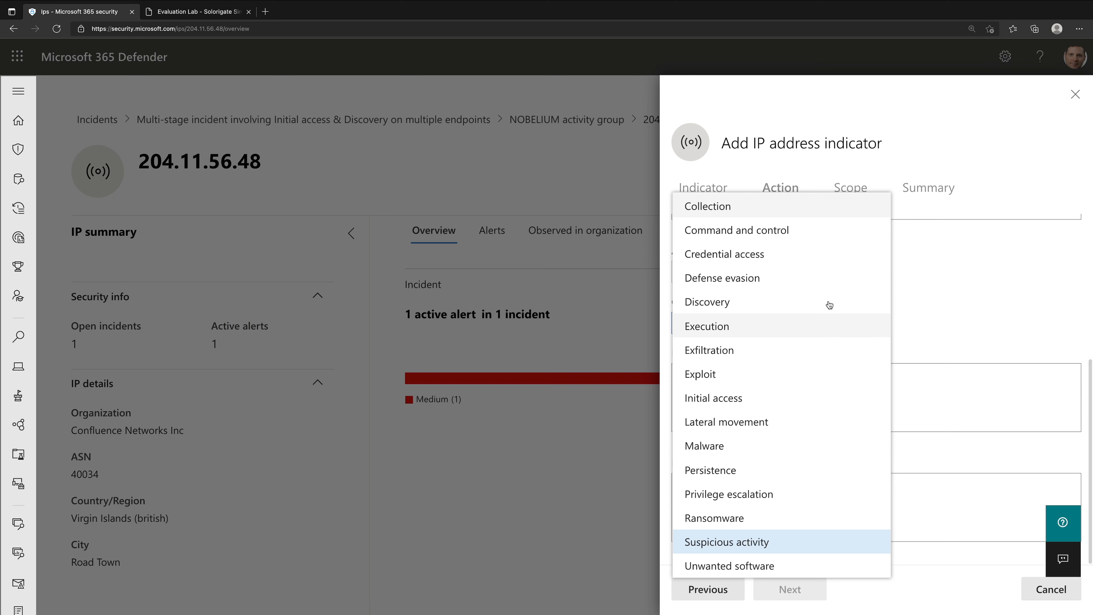
click(801, 234)
- Enter the description "Demo", keep the scope at all devices in the organization, and save the 204.11.56.48 indicator
click(728, 544)
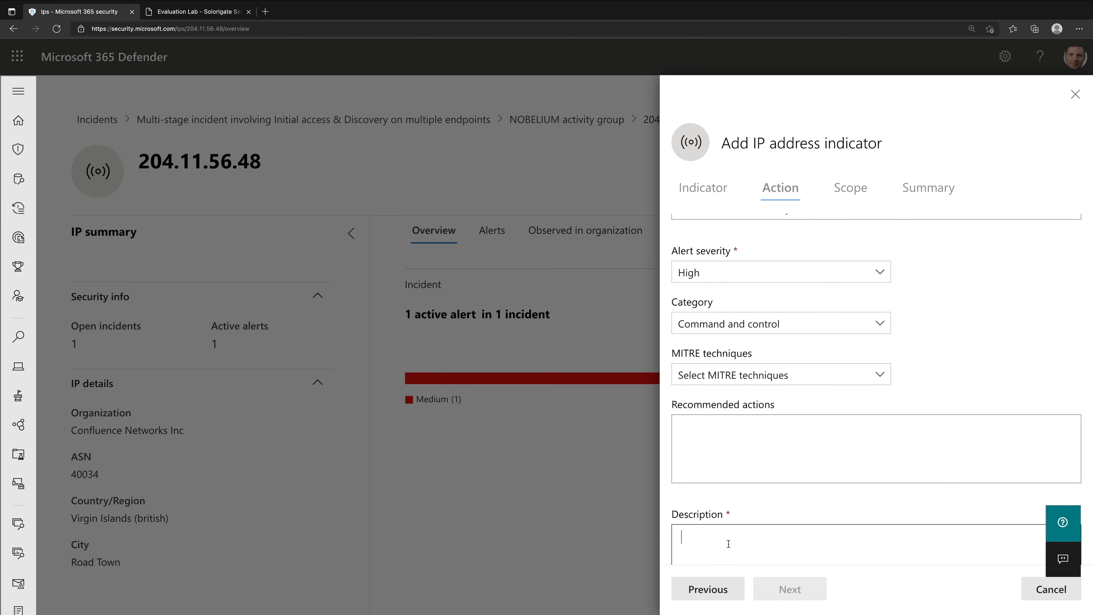
text(Demo)
click(792, 588)
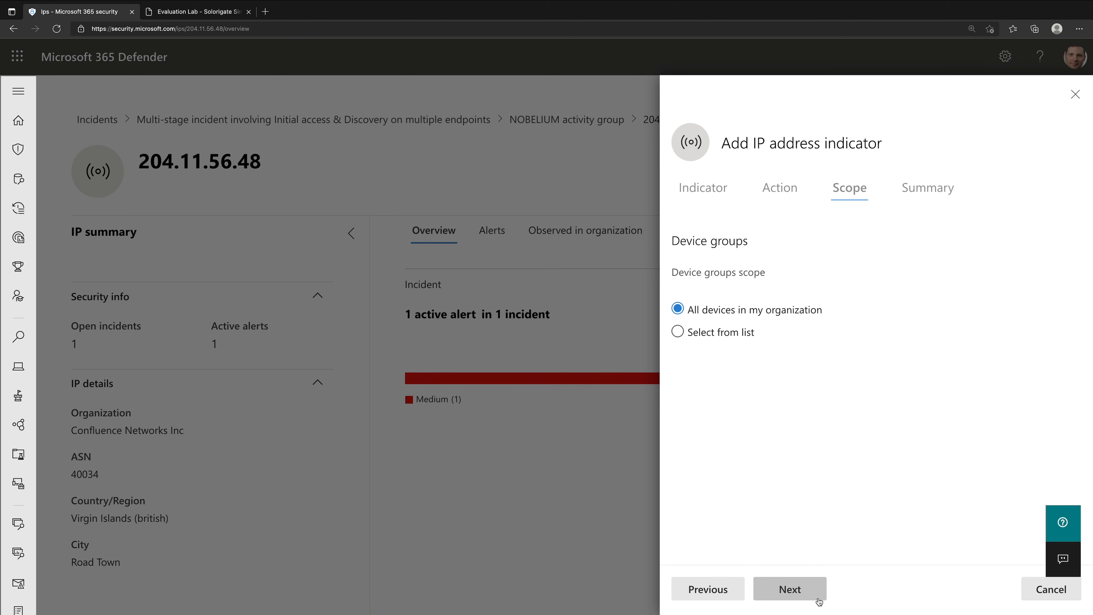
click(818, 596)
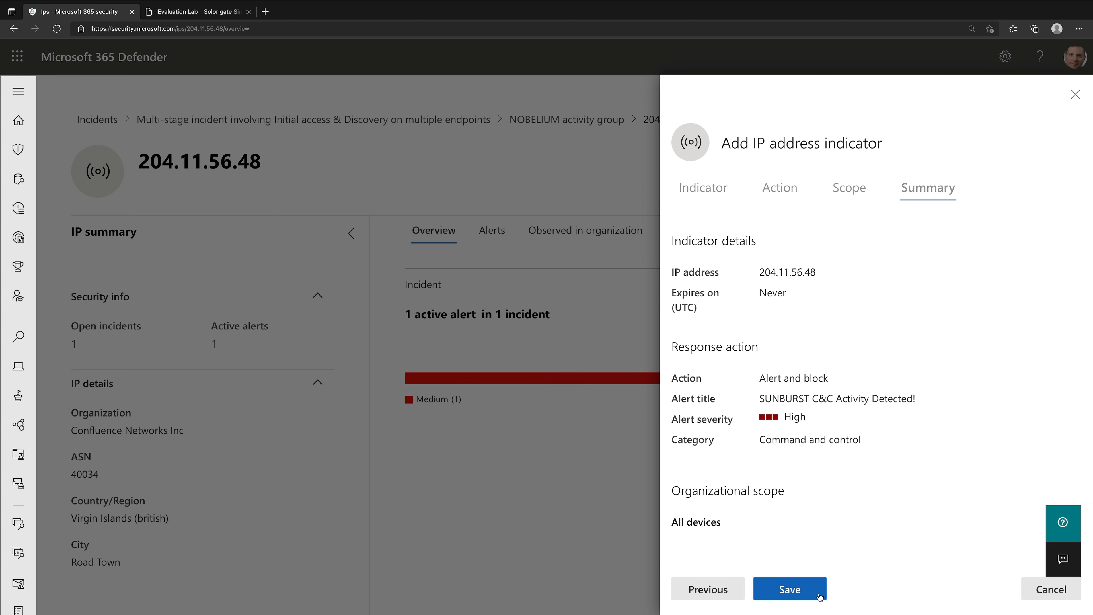
click(819, 595)
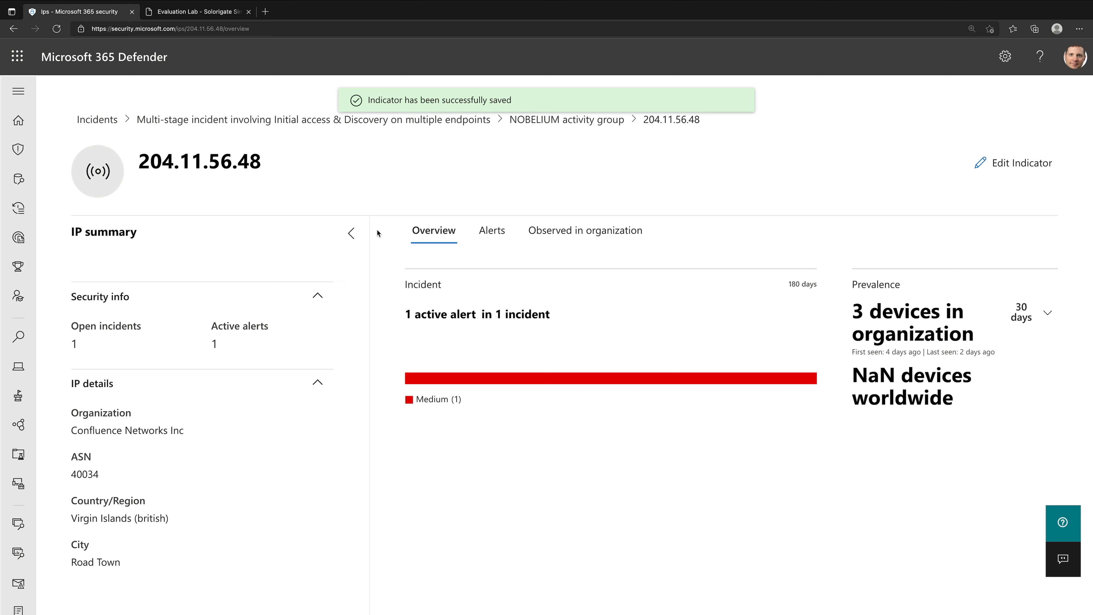
- Switch to the Solorigate guide and read the WMI event subscription section with its investigation tip
click(196, 12)
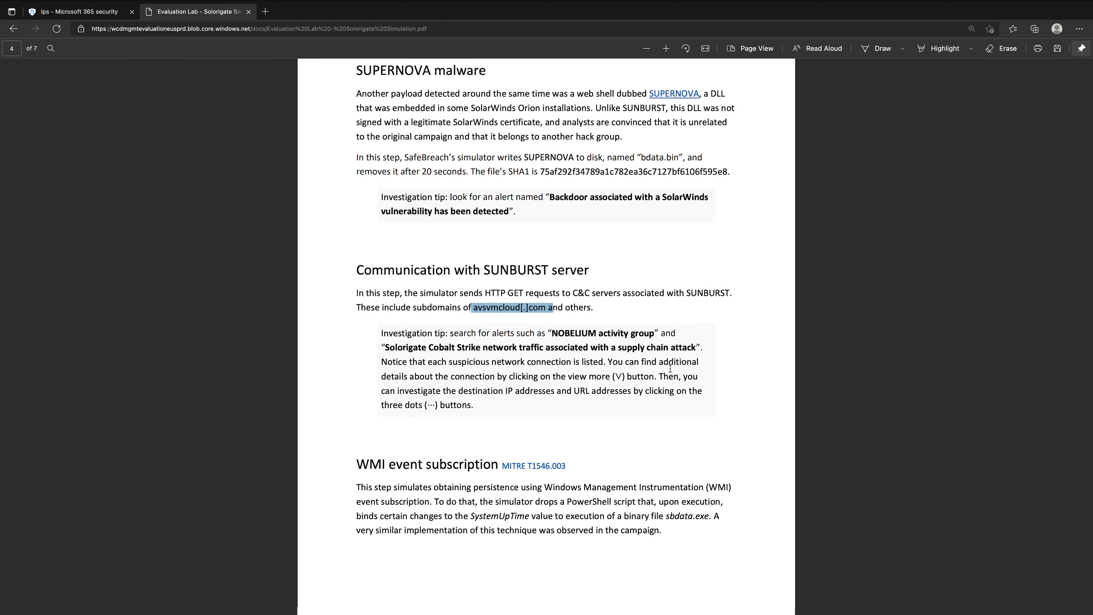
scroll(665, 349, down, 3)
scroll(658, 338, down, 2)
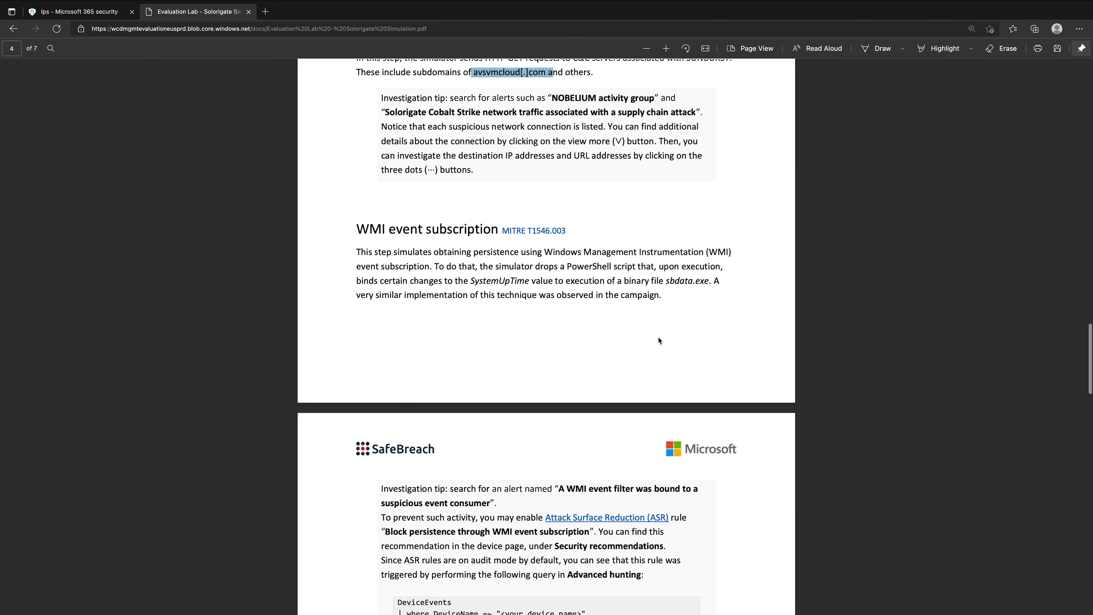
scroll(647, 317, down, 1)
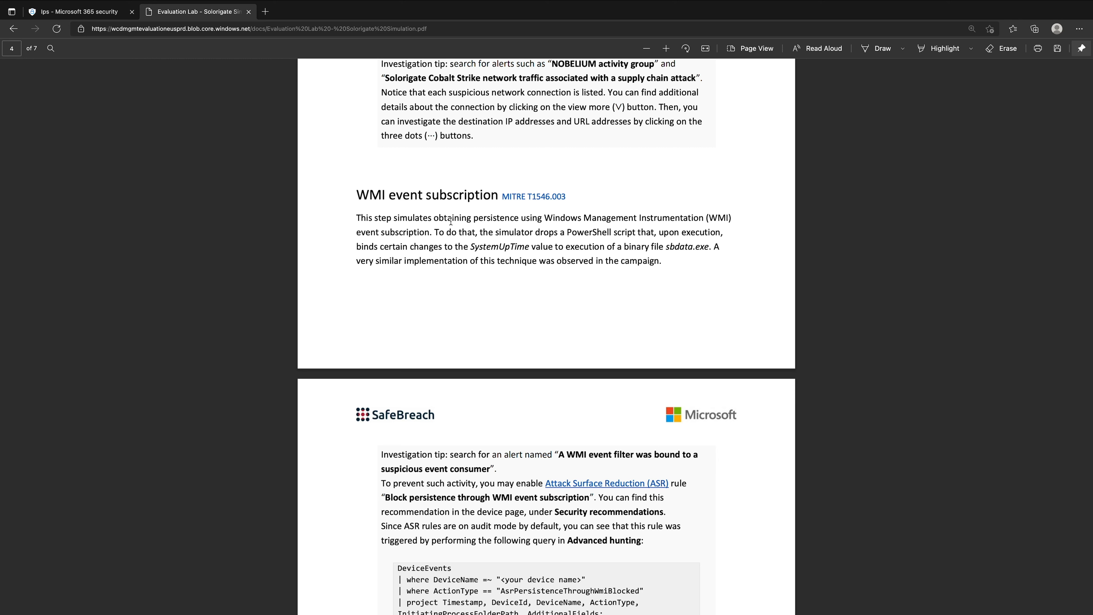
- Open the guide's MITRE T1546.003 reference separately, review its procedure examples, mitigations and detection sections, and close it
right_click(533, 197)
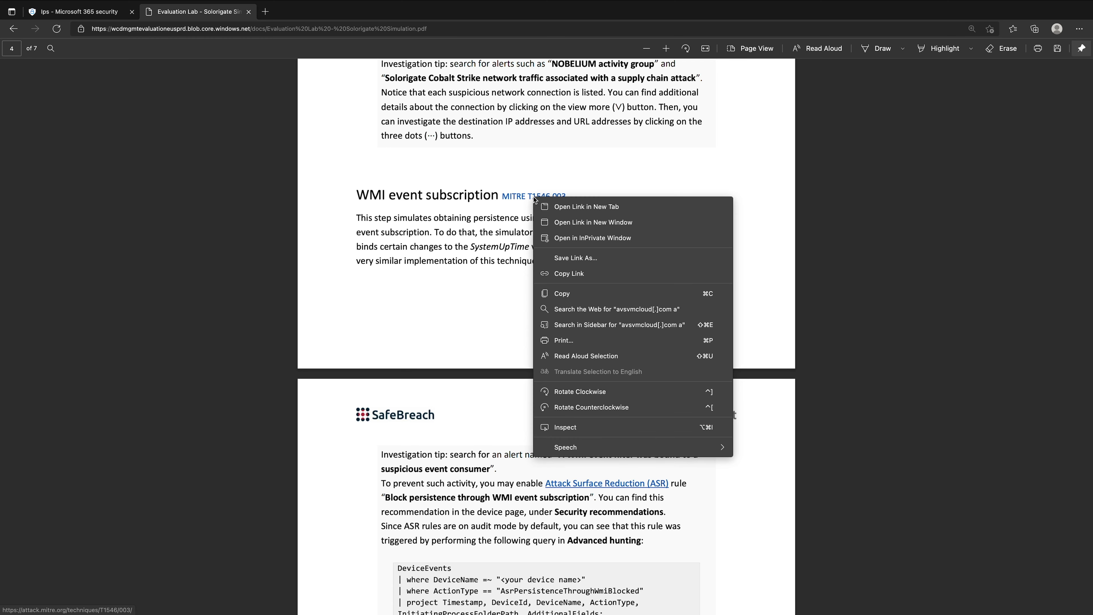
click(575, 207)
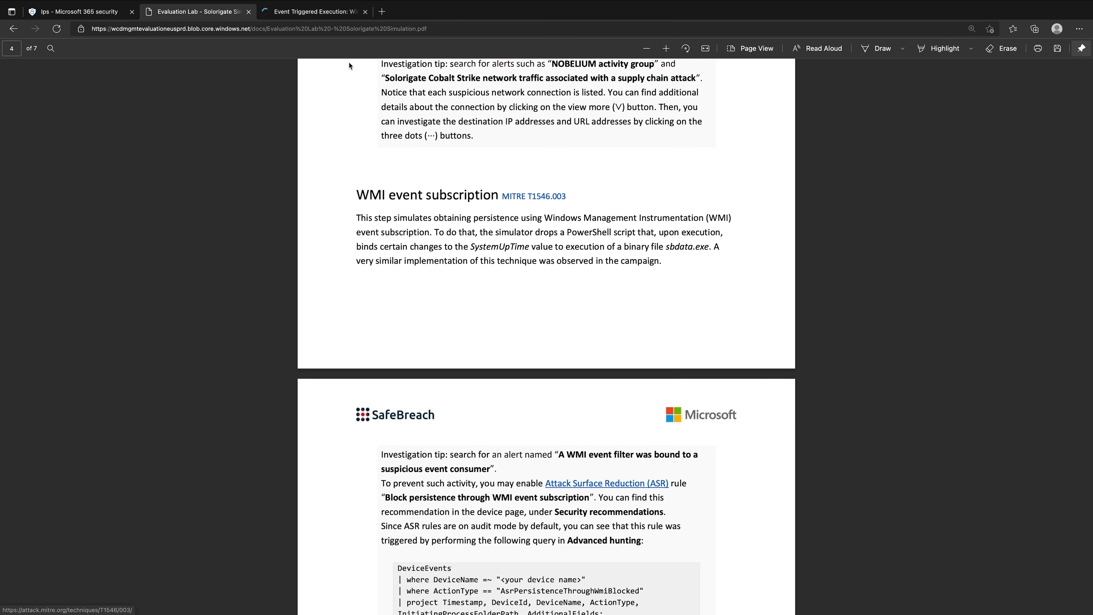
click(329, 26)
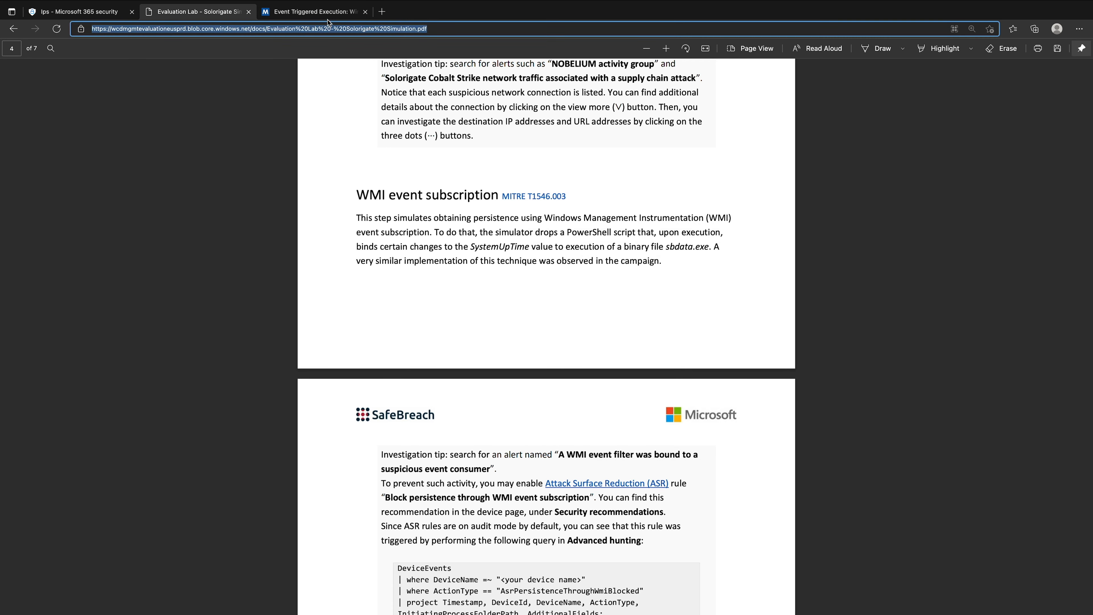
click(327, 19)
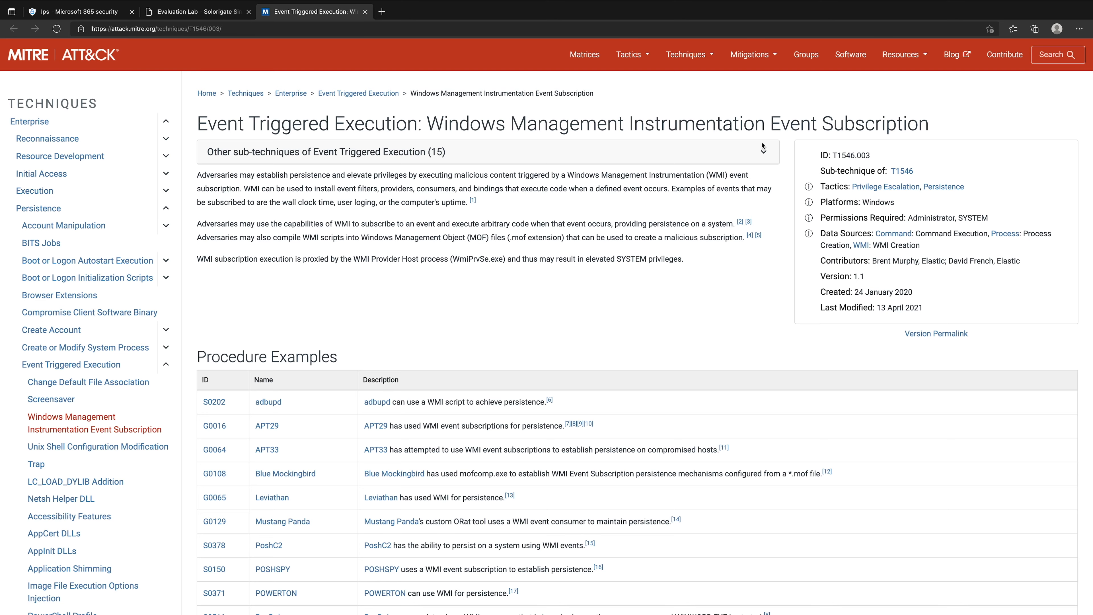
scroll(538, 317, down, 5)
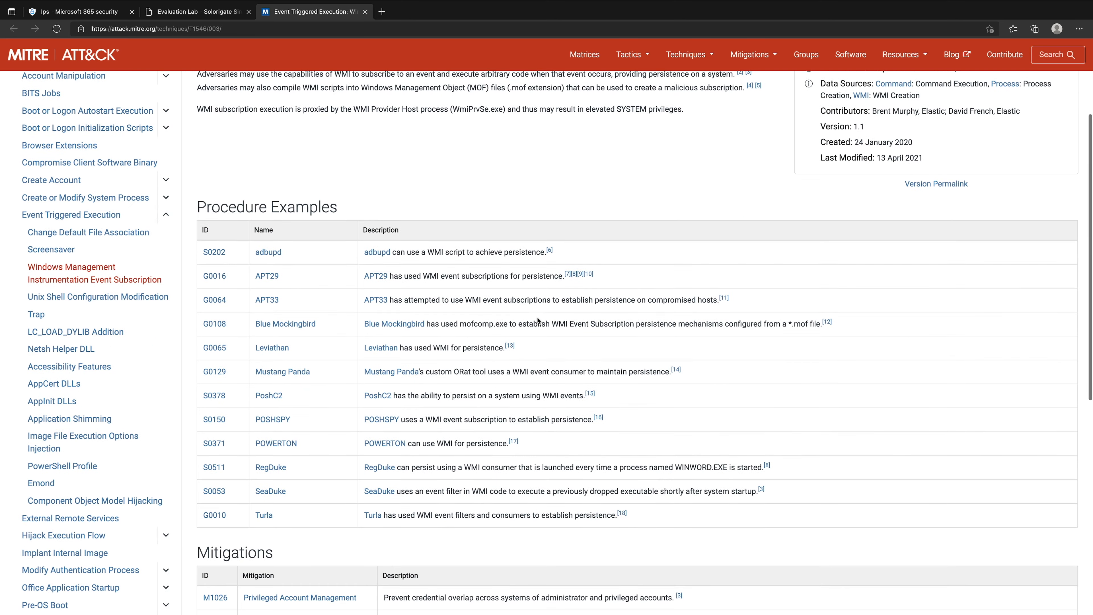
scroll(537, 317, down, 4)
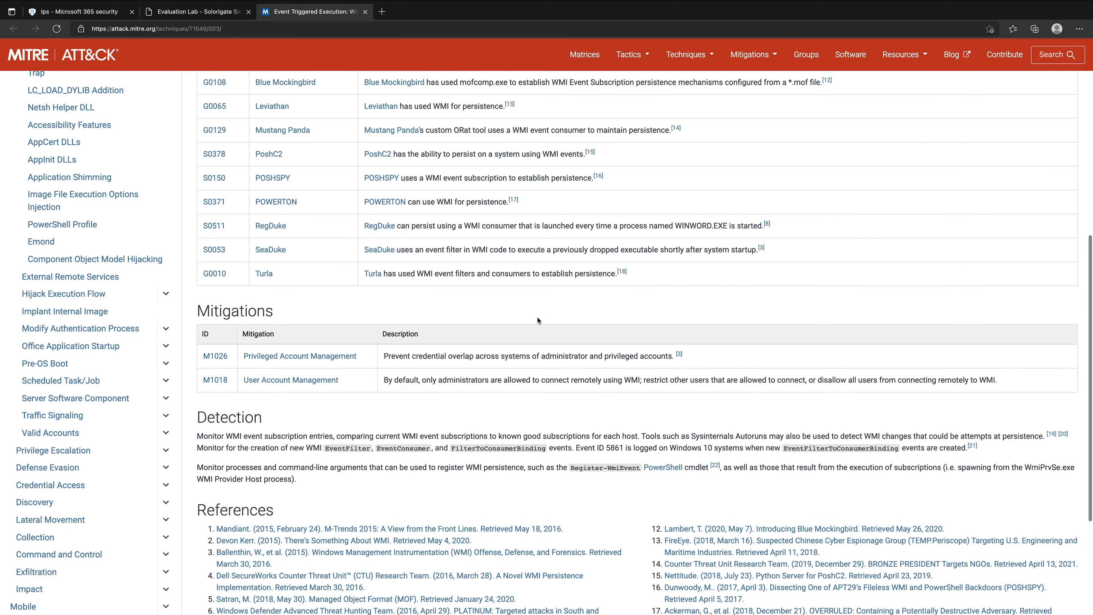
scroll(463, 384, down, 3)
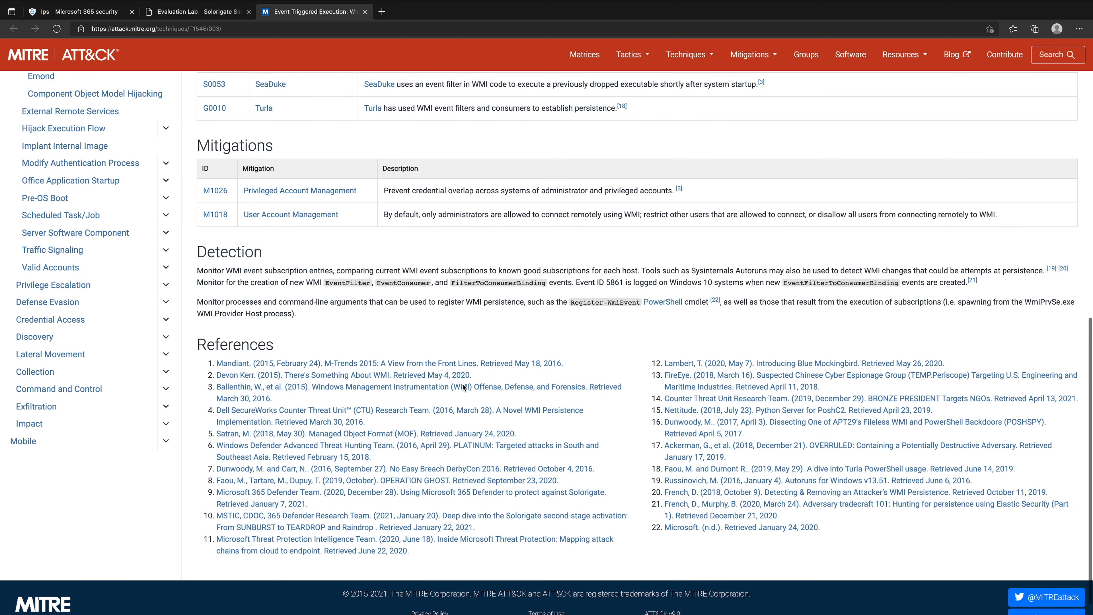
scroll(463, 384, up, 1)
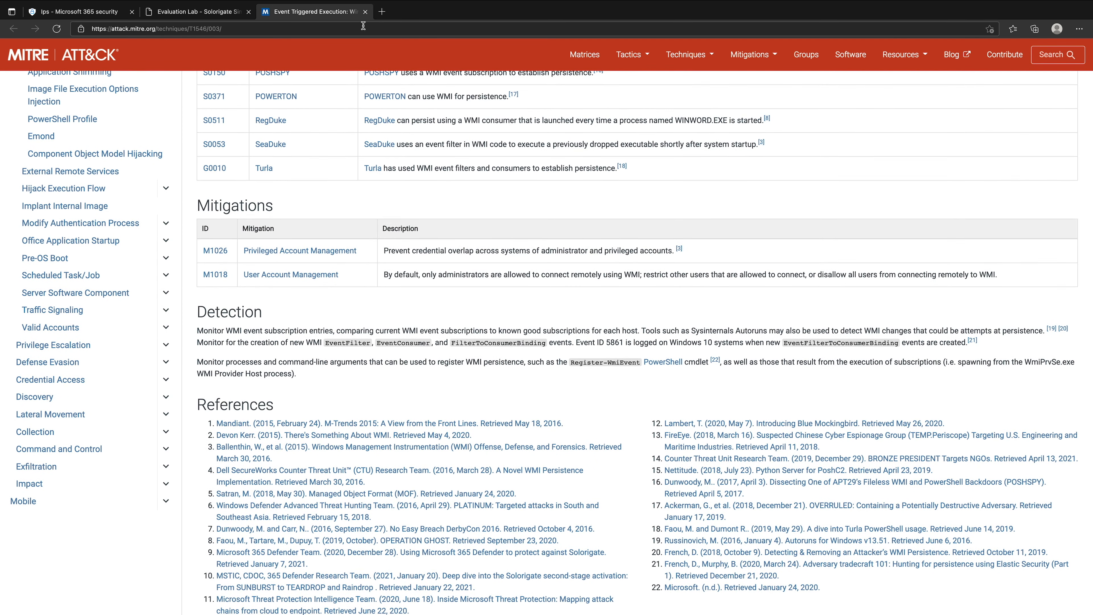
click(366, 12)
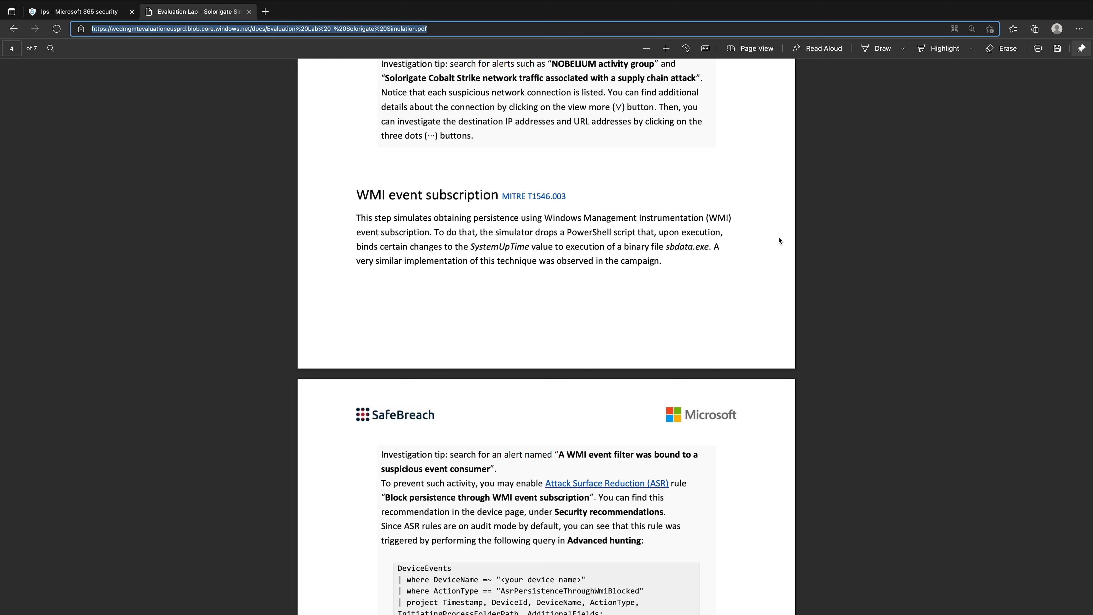
- Open testmachine1's alert "A WMI event filter was bound to a suspicious event consumer" from the multi-stage incident and examine its WMI binding event
scroll(779, 237, down, 2)
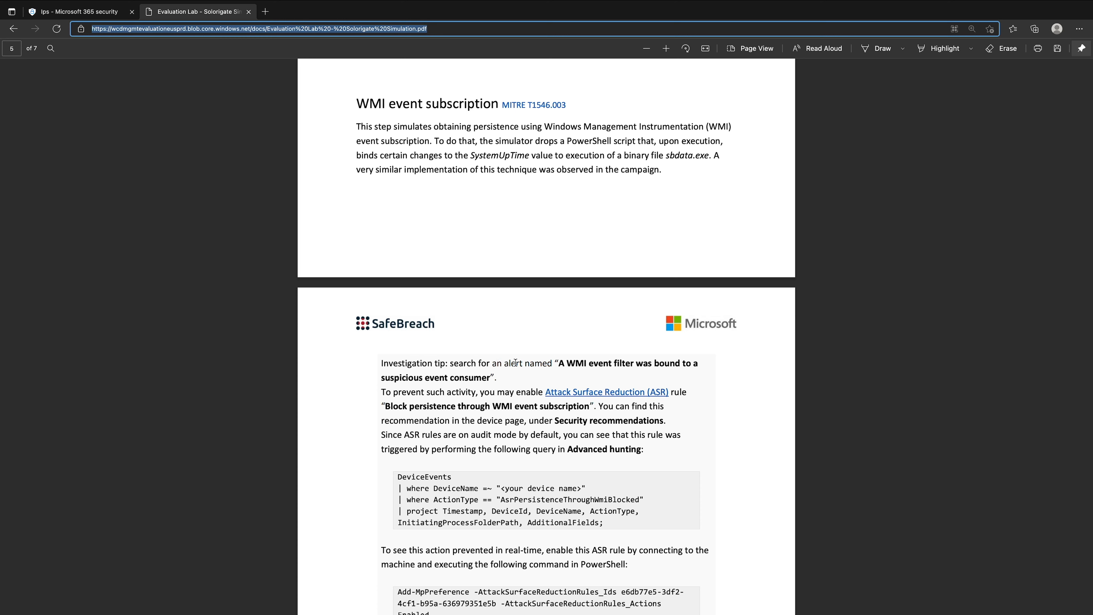
drag(556, 358, 693, 375)
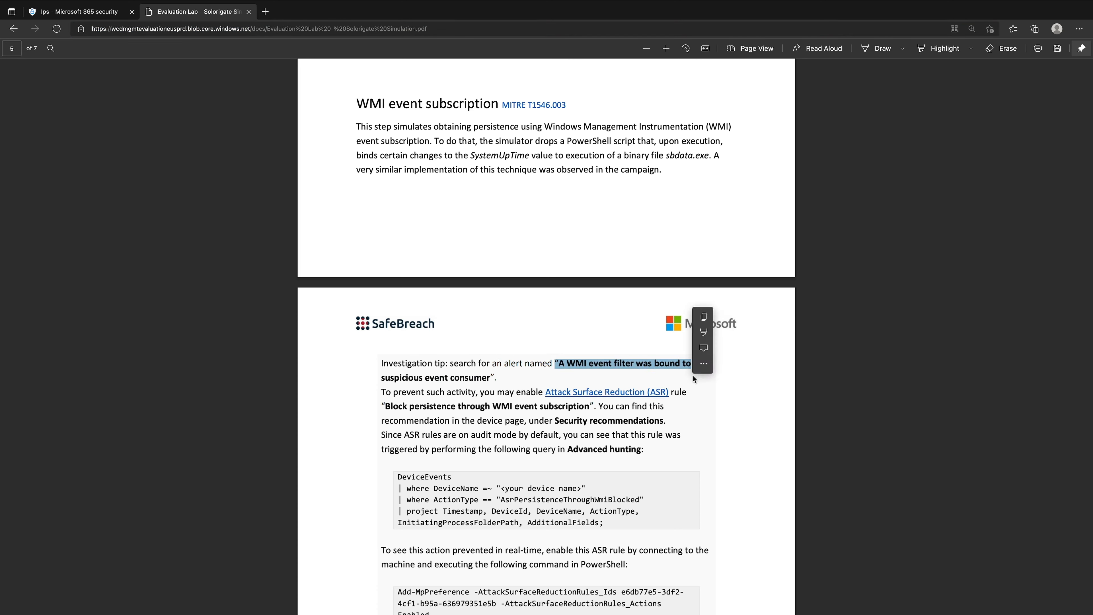
click(78, 12)
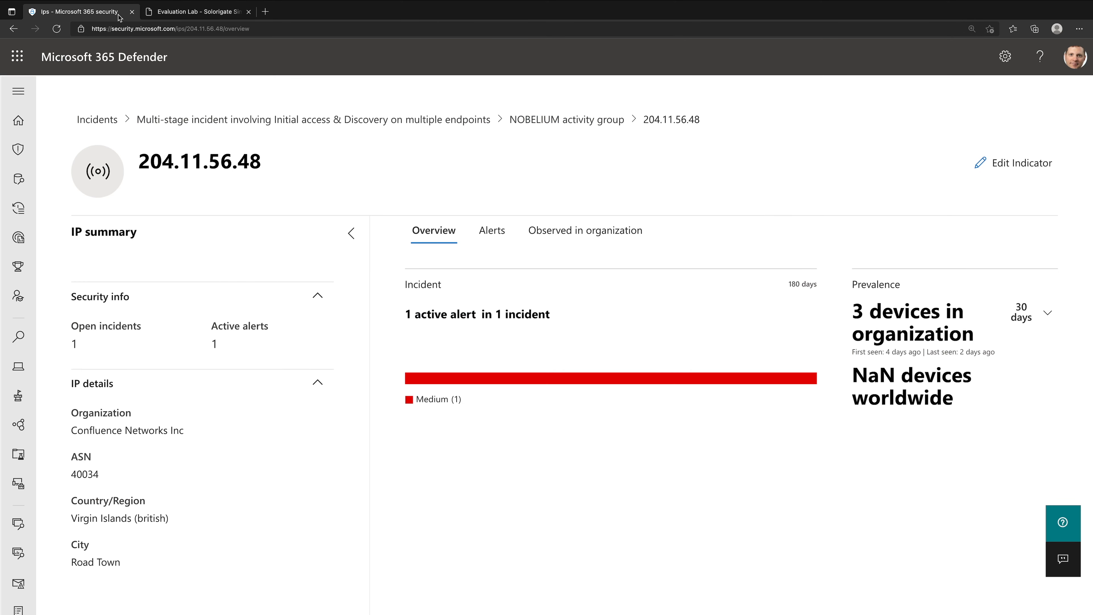
click(288, 114)
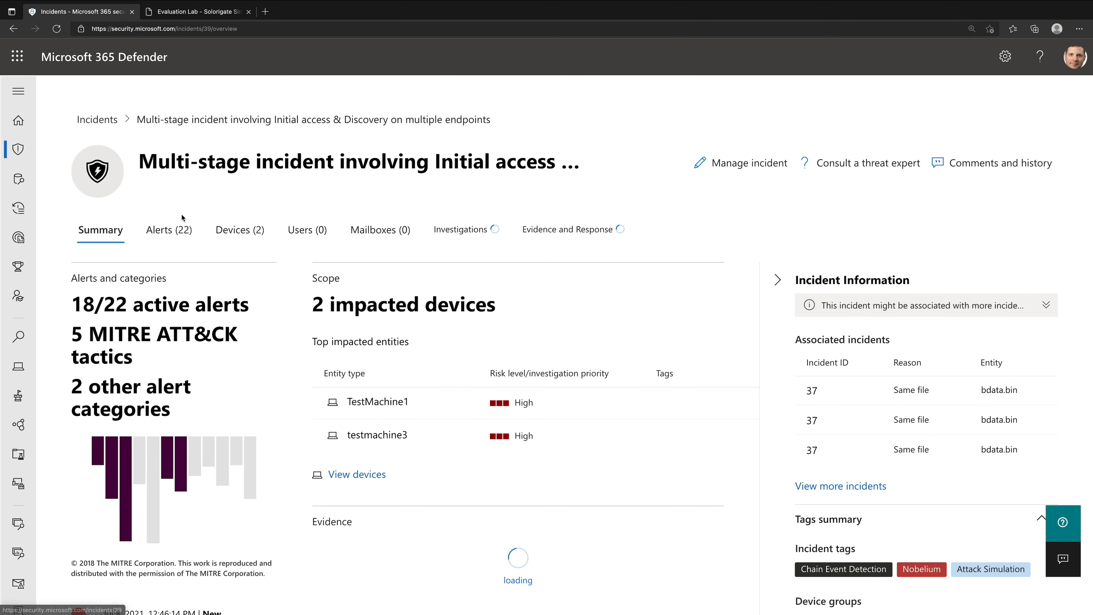
click(188, 238)
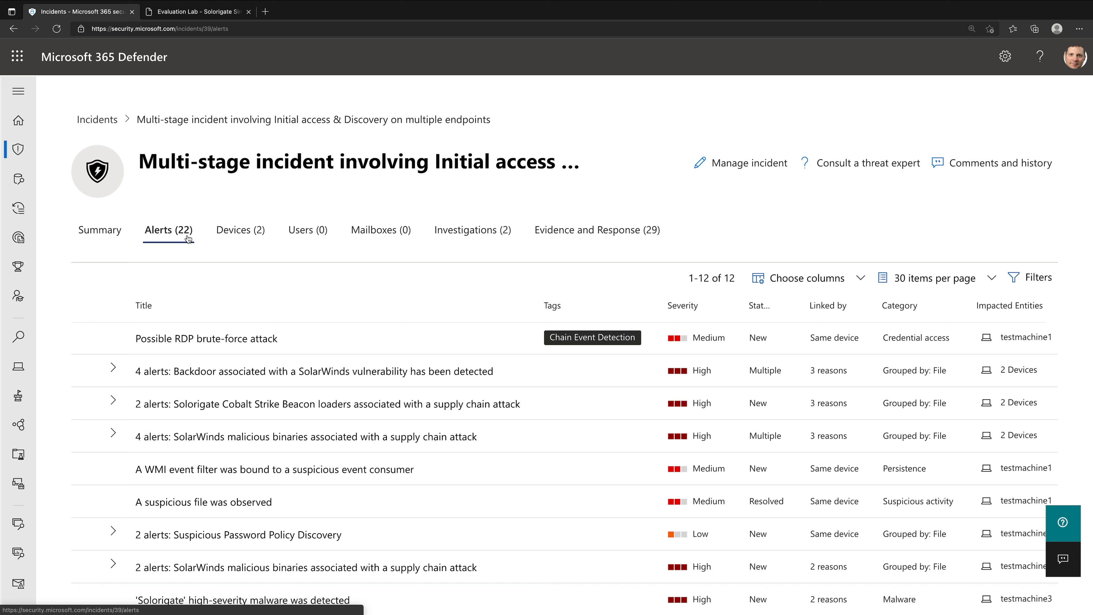
scroll(560, 465, down, 1)
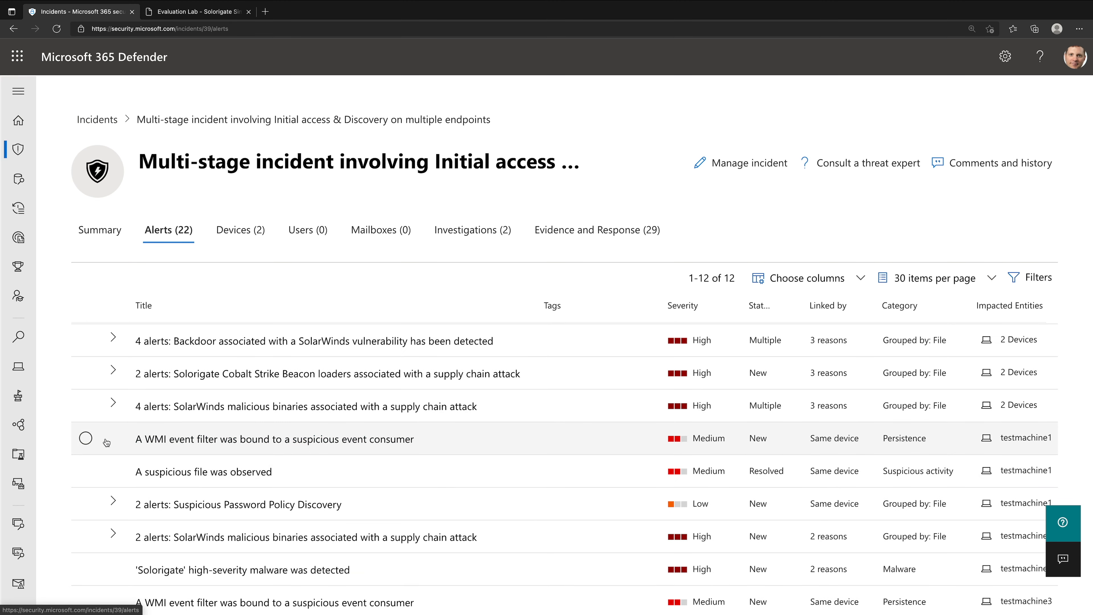
click(197, 440)
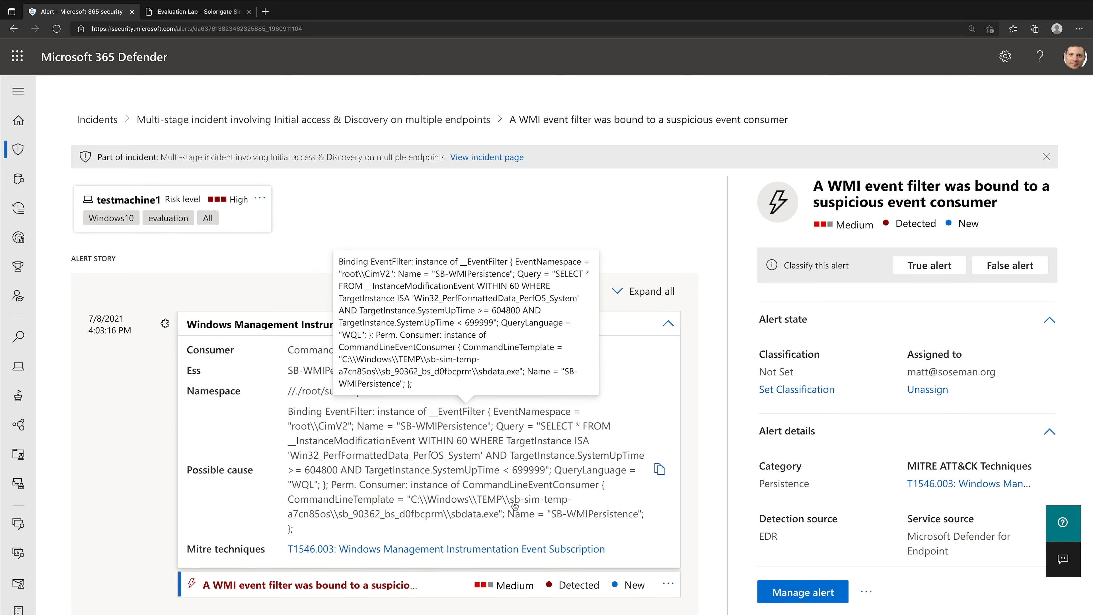
scroll(694, 464, down, 1)
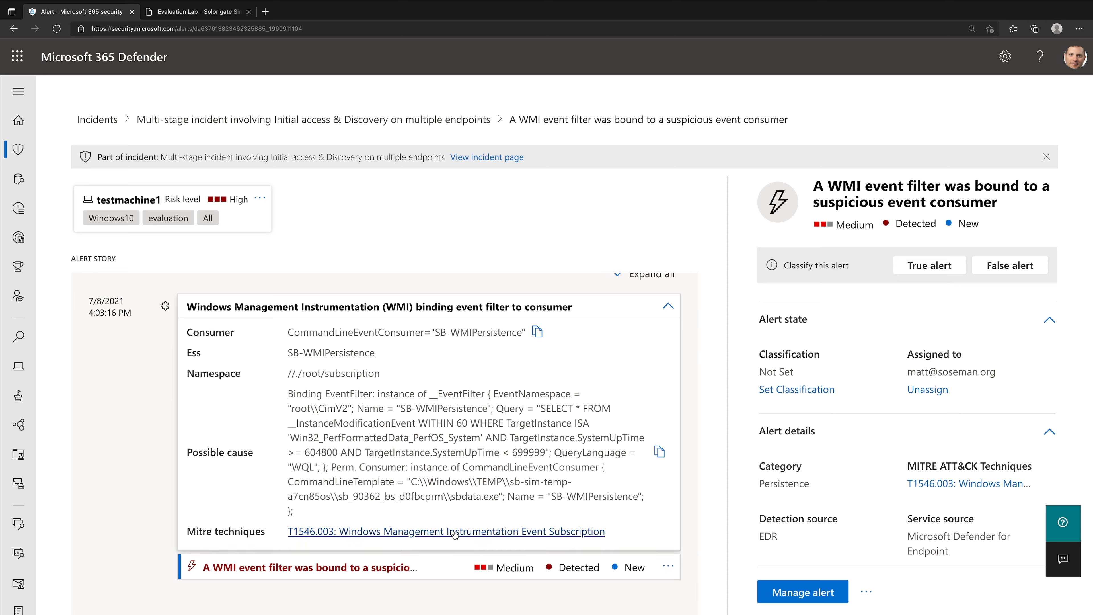
click(577, 438)
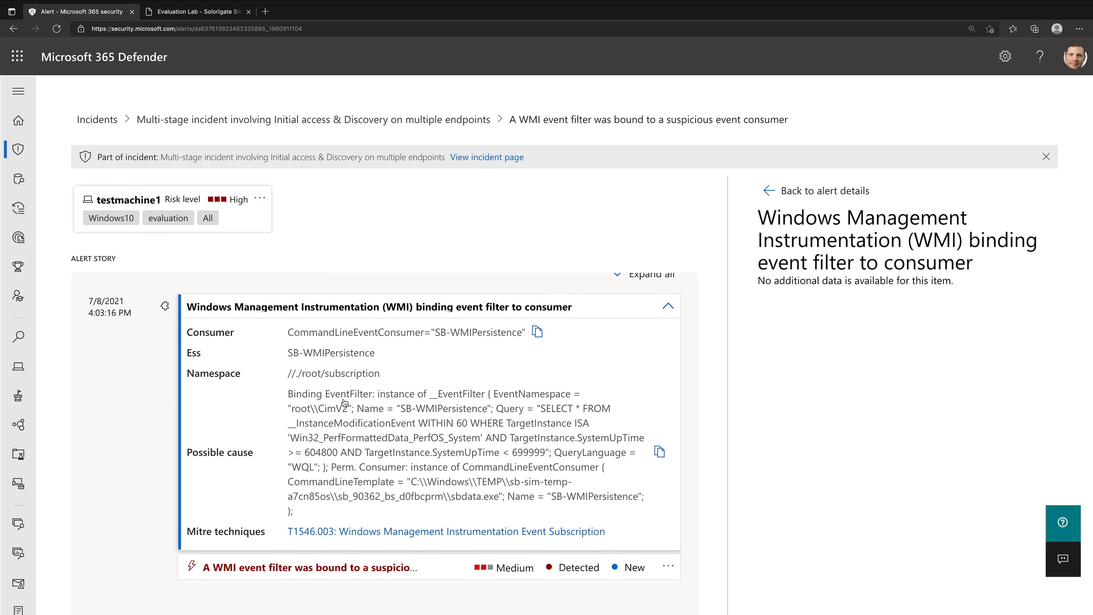
- Read the Solorigate guide's advice on the ASR rule against WMI persistence, its Security recommendations location and the Advanced hunting query
click(190, 12)
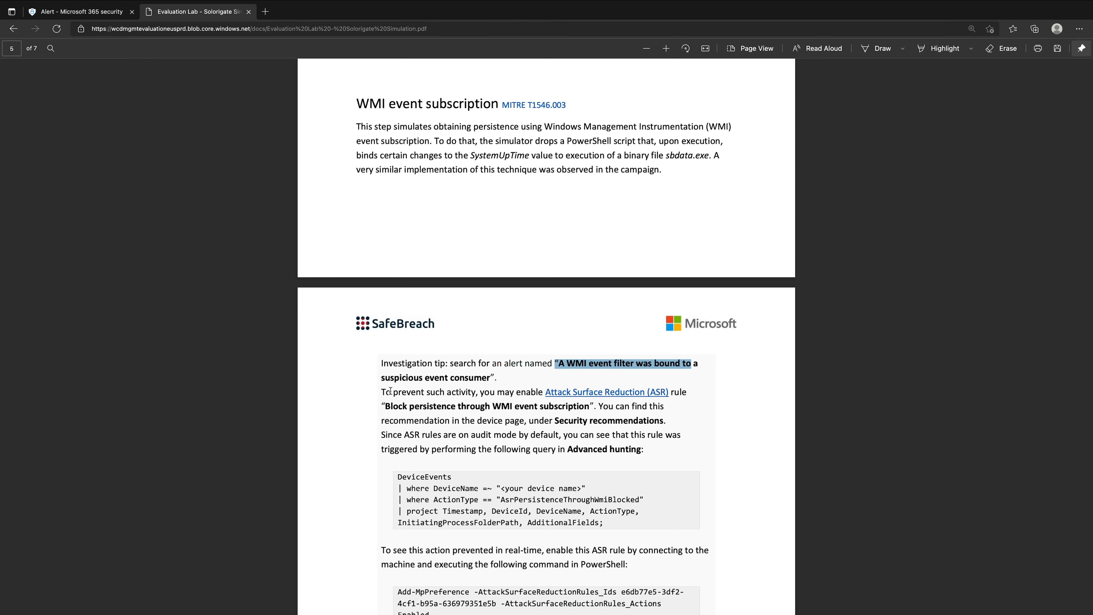
drag(382, 392, 537, 399)
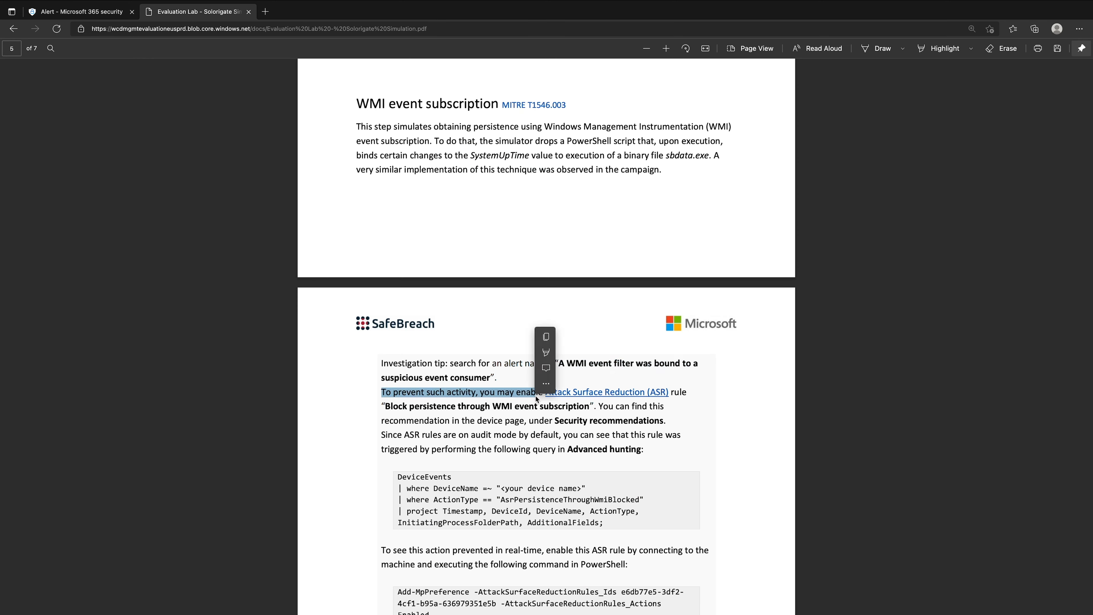
click(683, 395)
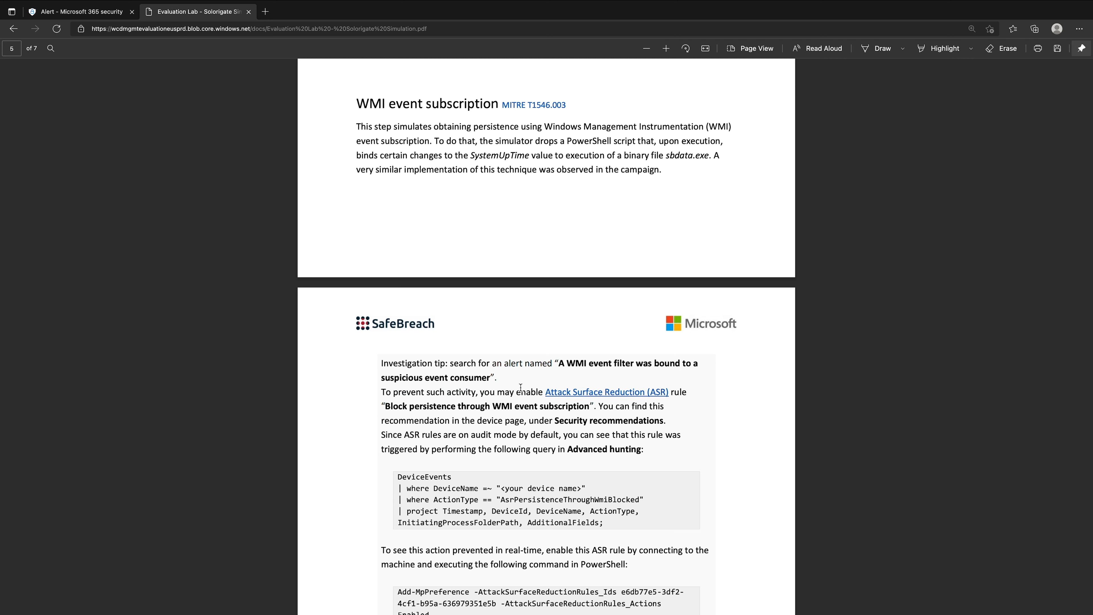
click(93, 17)
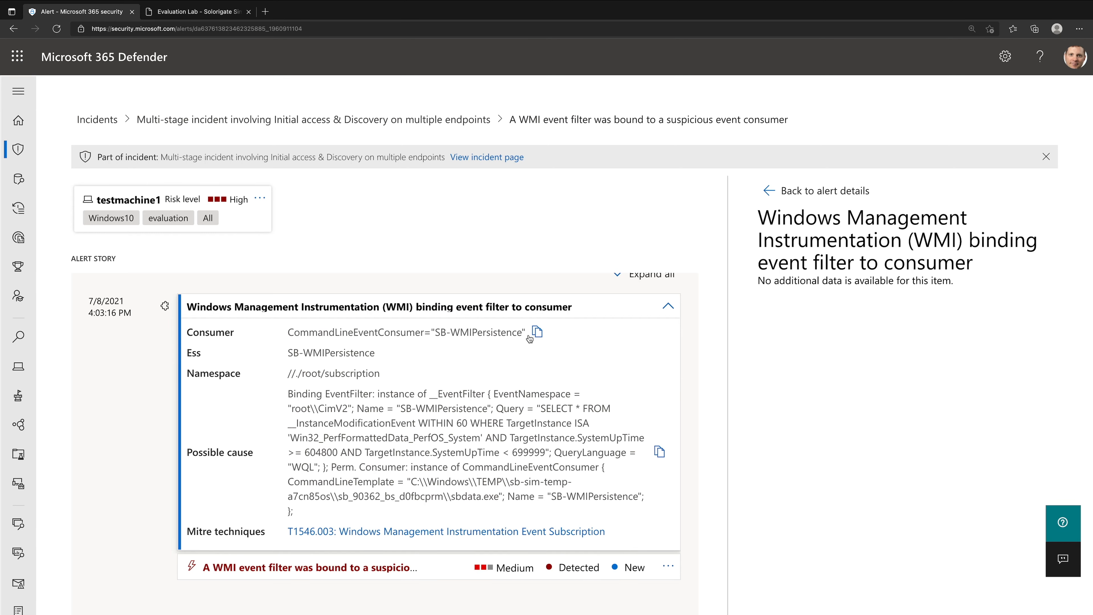
click(218, 16)
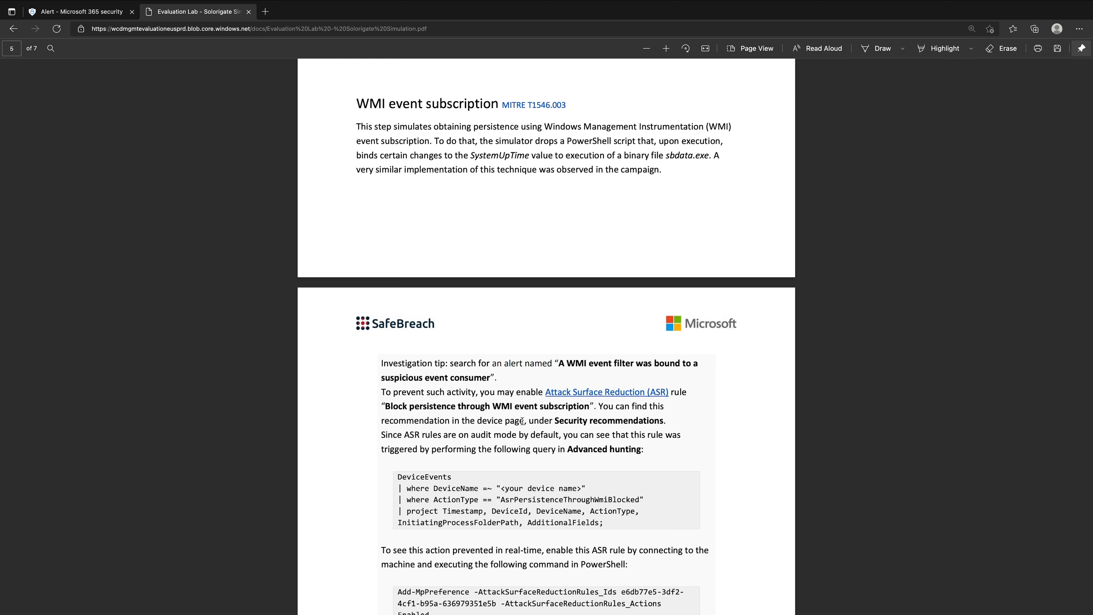
drag(529, 422, 677, 425)
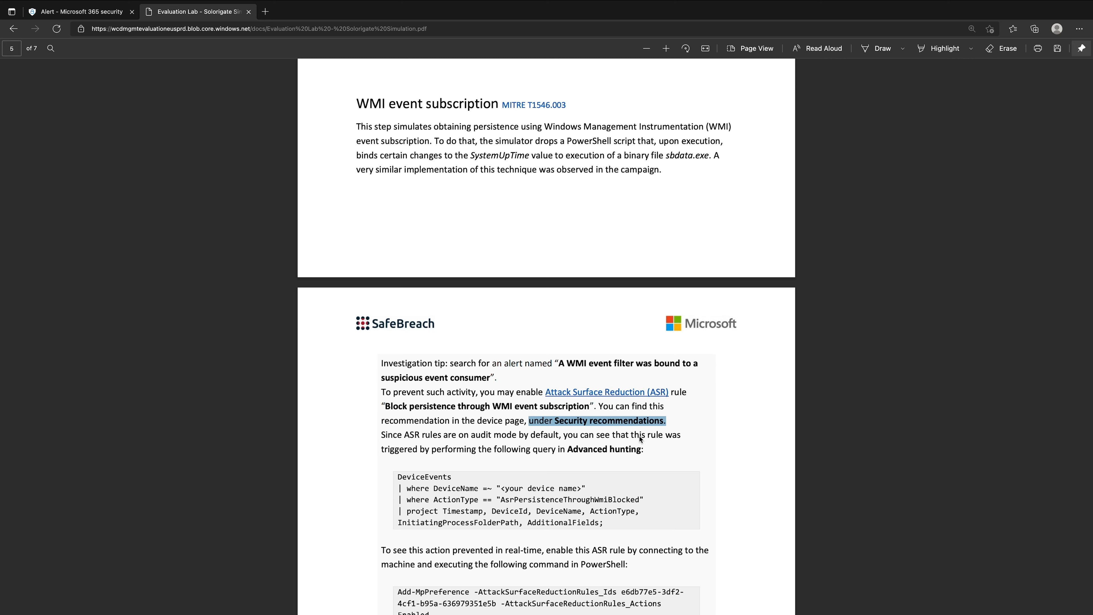
drag(478, 448, 653, 449)
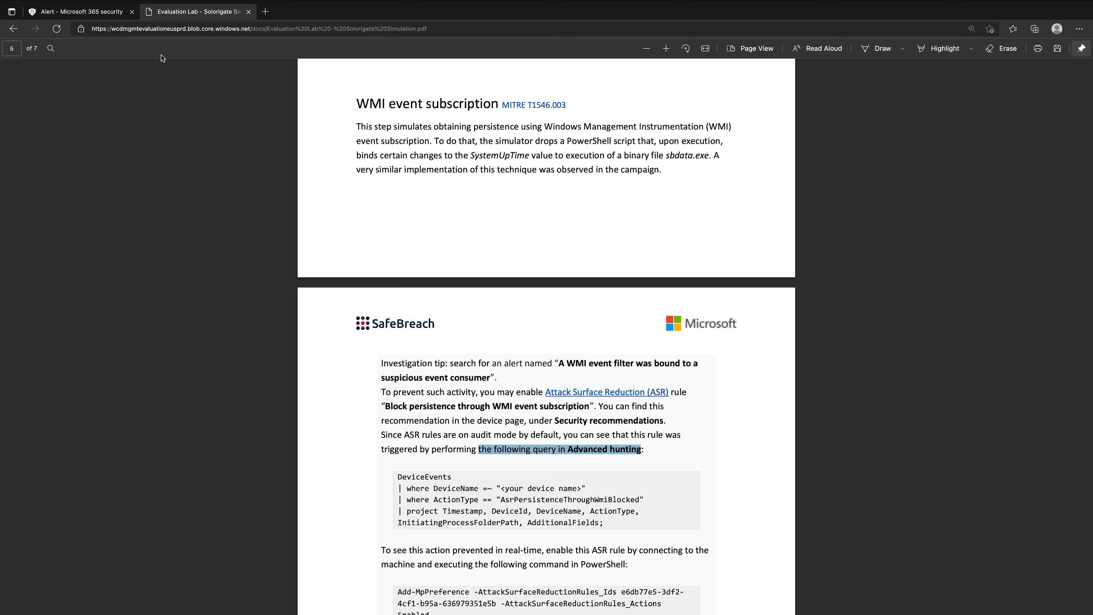
- Open testmachine1's device page from the WMI alert and show its security recommendations
click(108, 13)
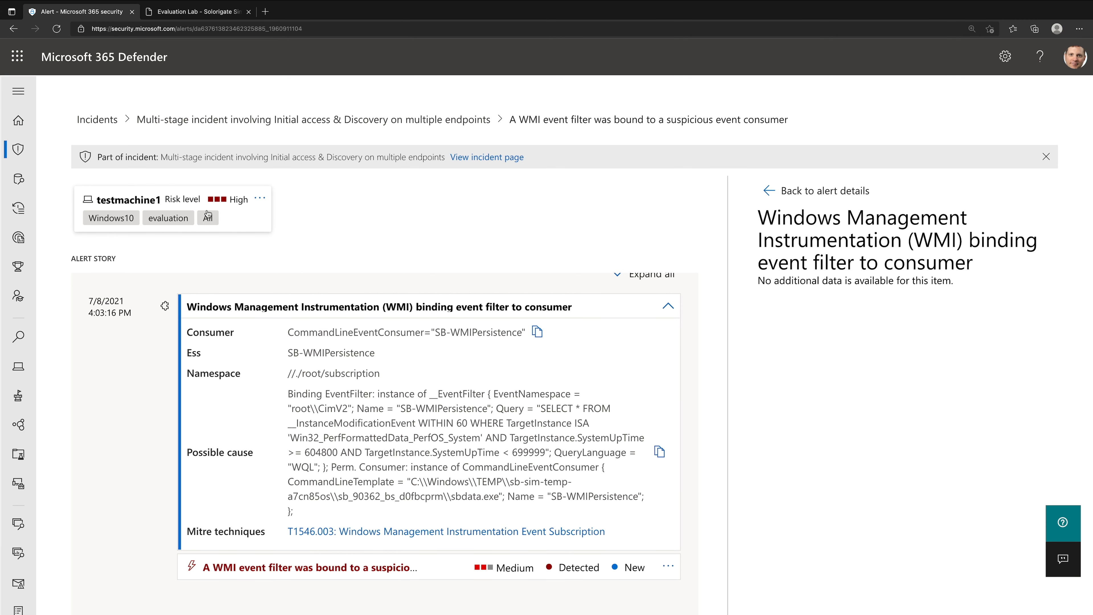
click(235, 222)
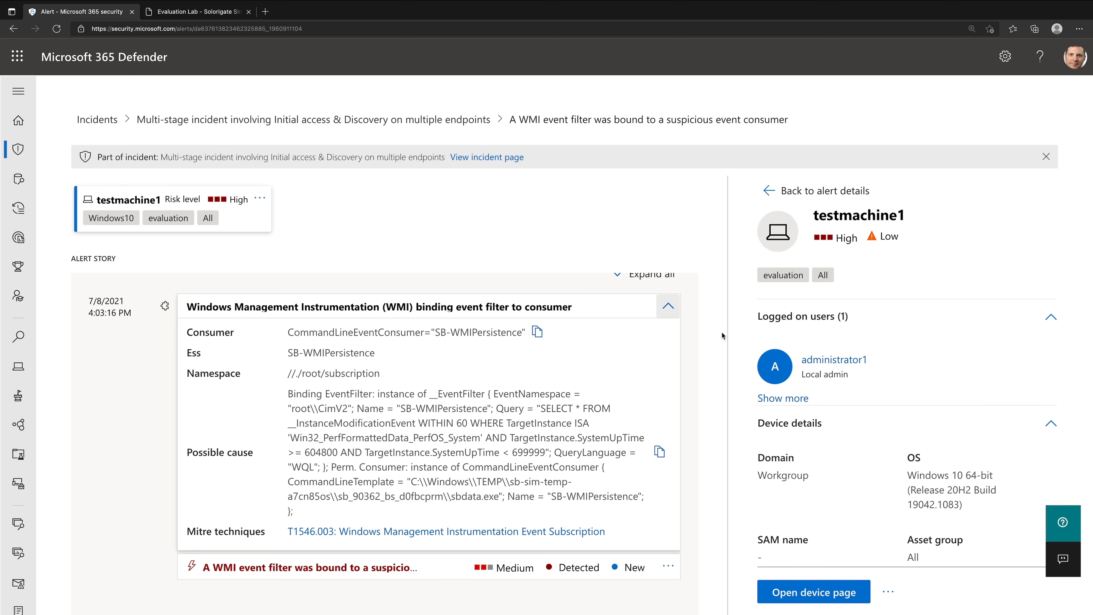
click(785, 594)
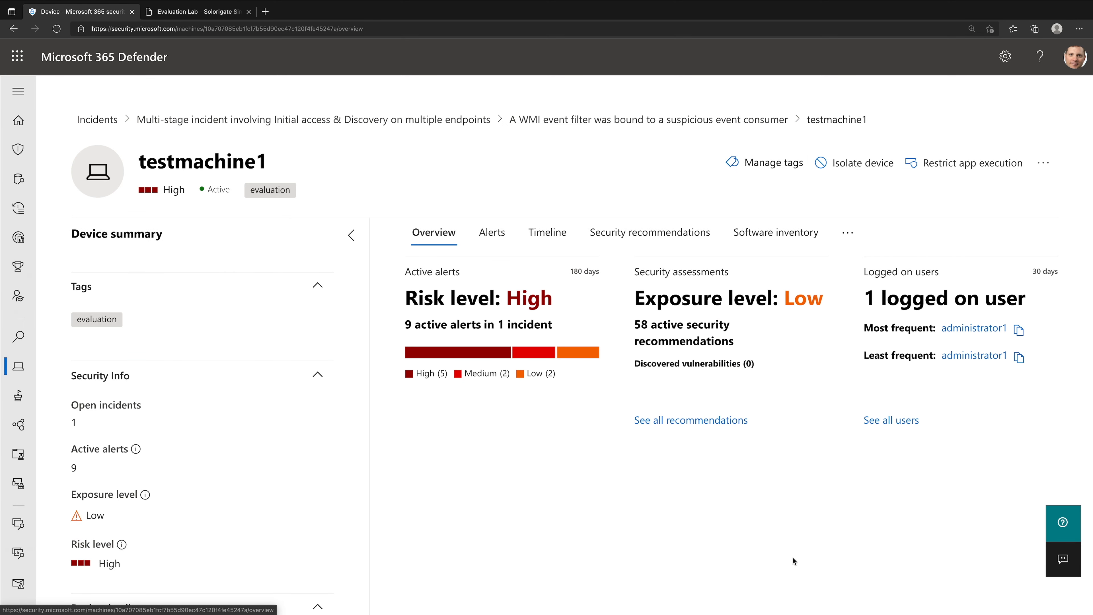
click(663, 238)
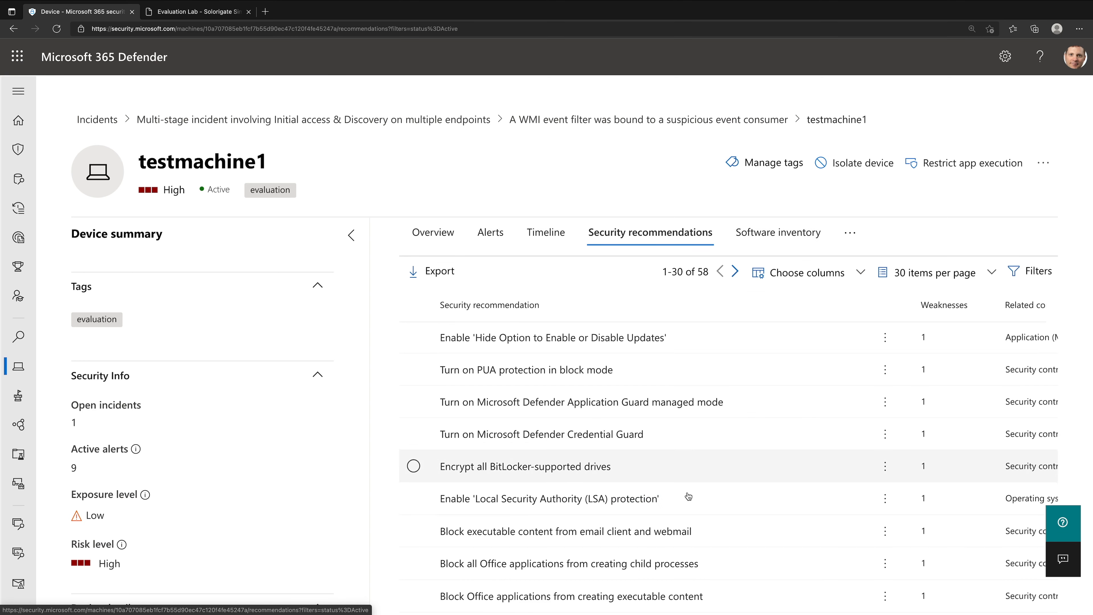
- Find "Block persistence through WMI event subscription" among testmachine1's security recommendations, review its details and open the full recommendation
scroll(729, 547, down, 3)
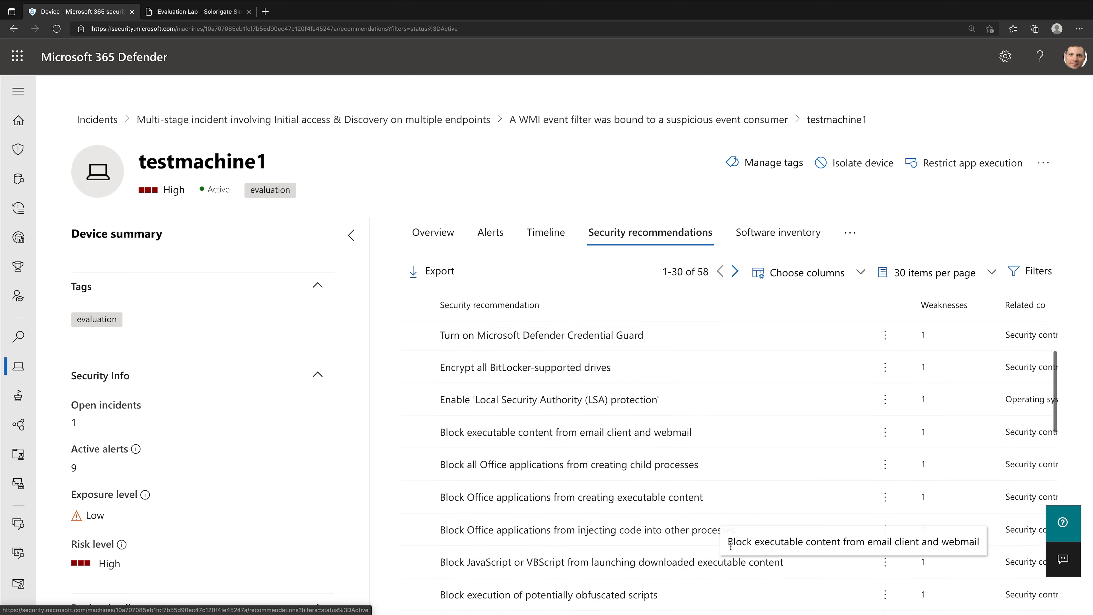
scroll(730, 546, down, 1)
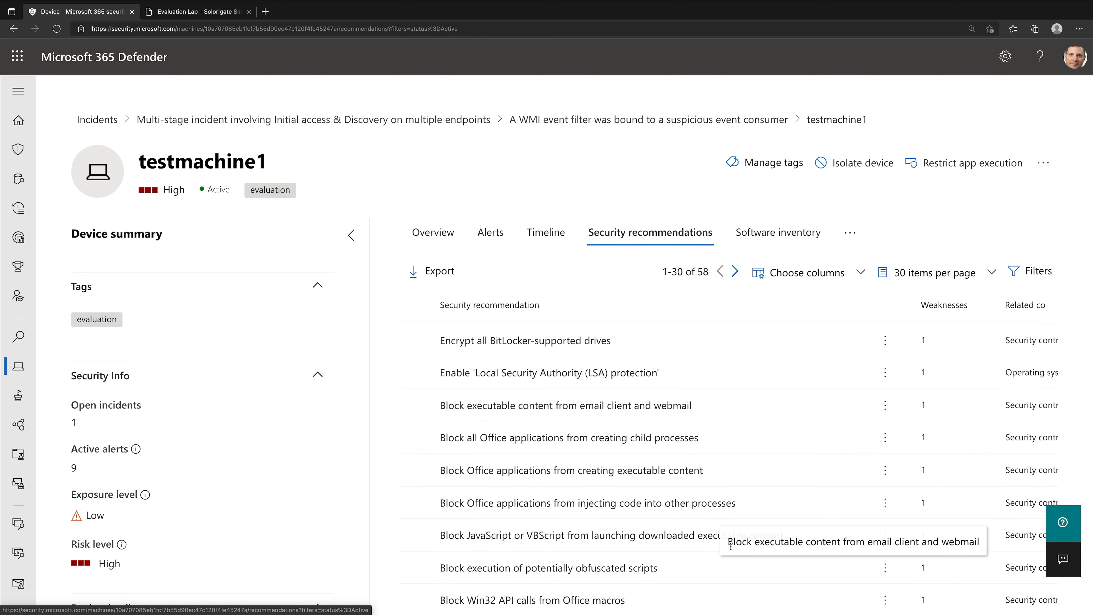
scroll(694, 509, down, 2)
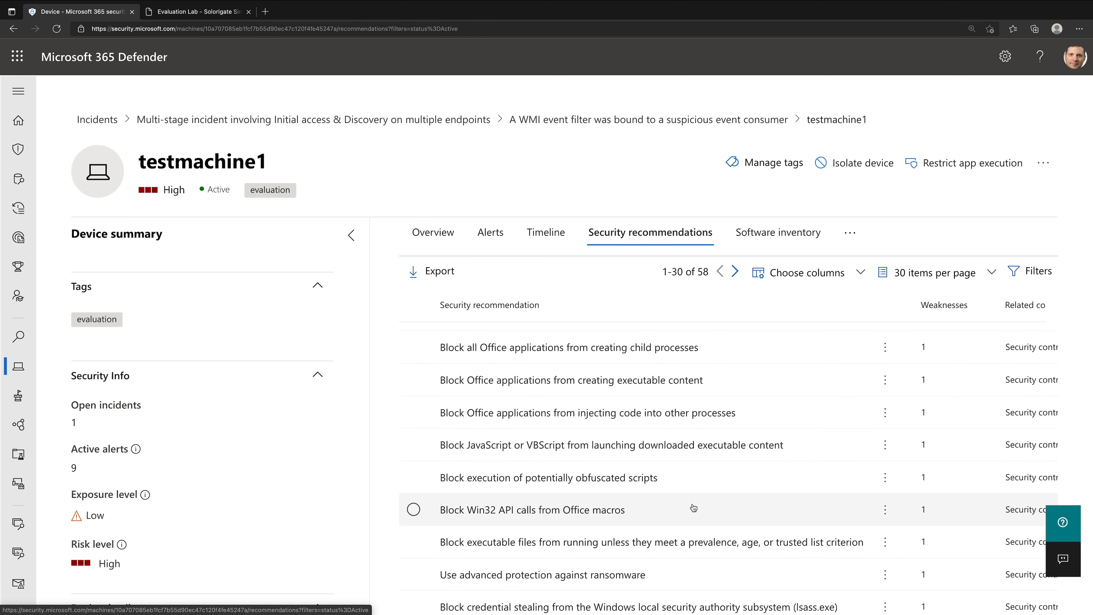
key(ctrl+minus)
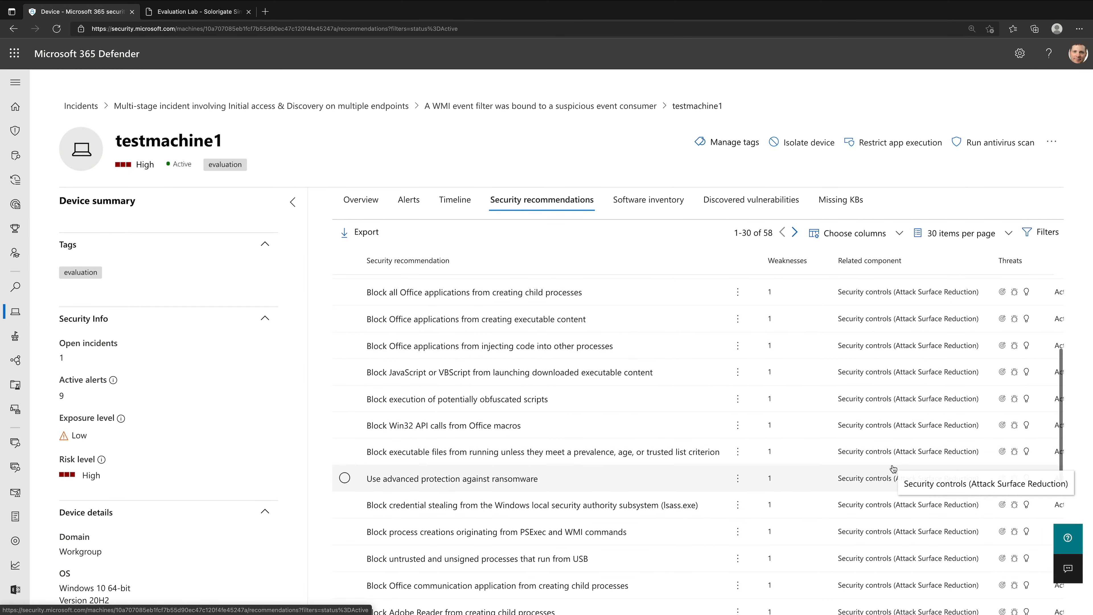
scroll(894, 448, down, 3)
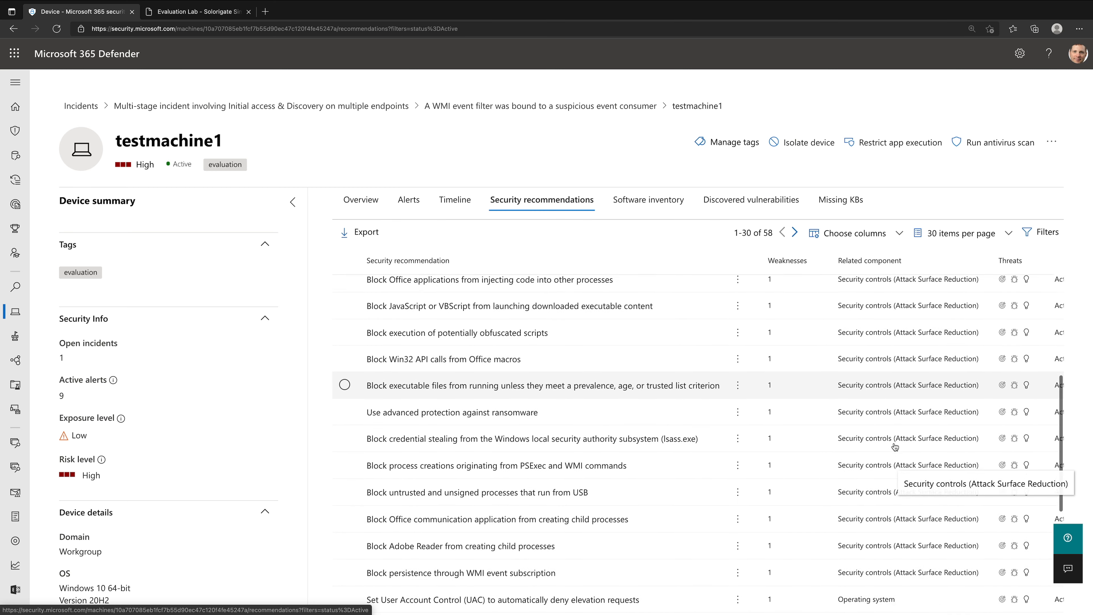
scroll(896, 448, down, 3)
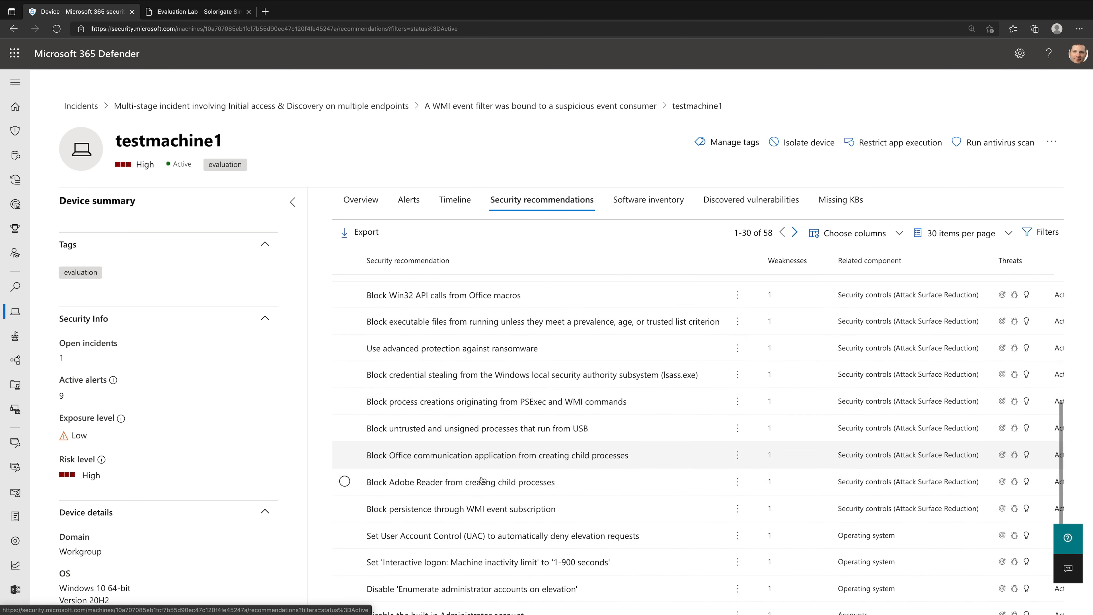
click(537, 512)
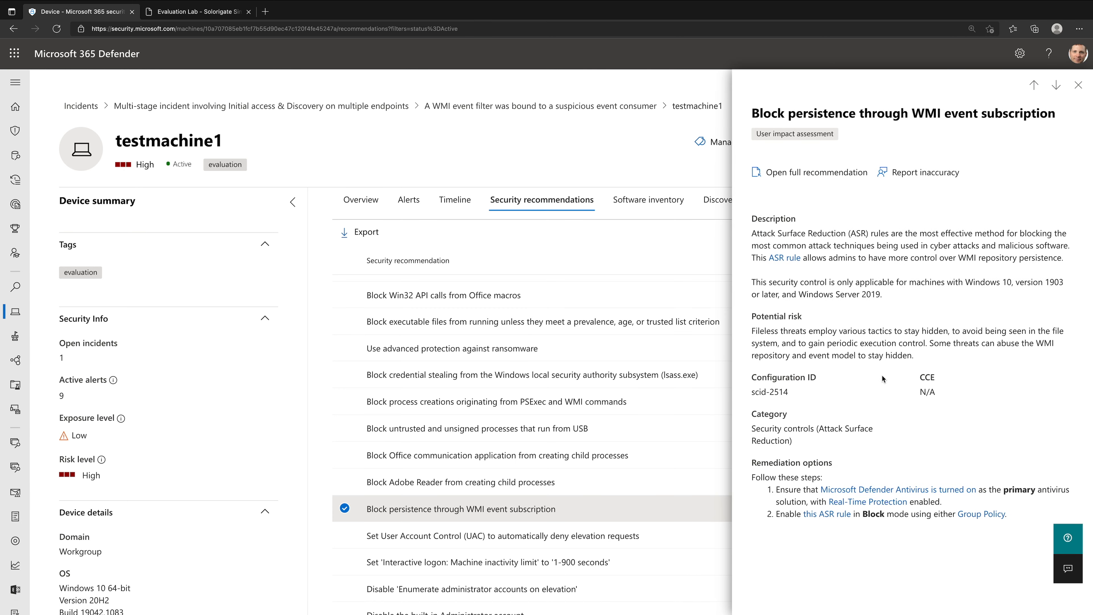
click(801, 173)
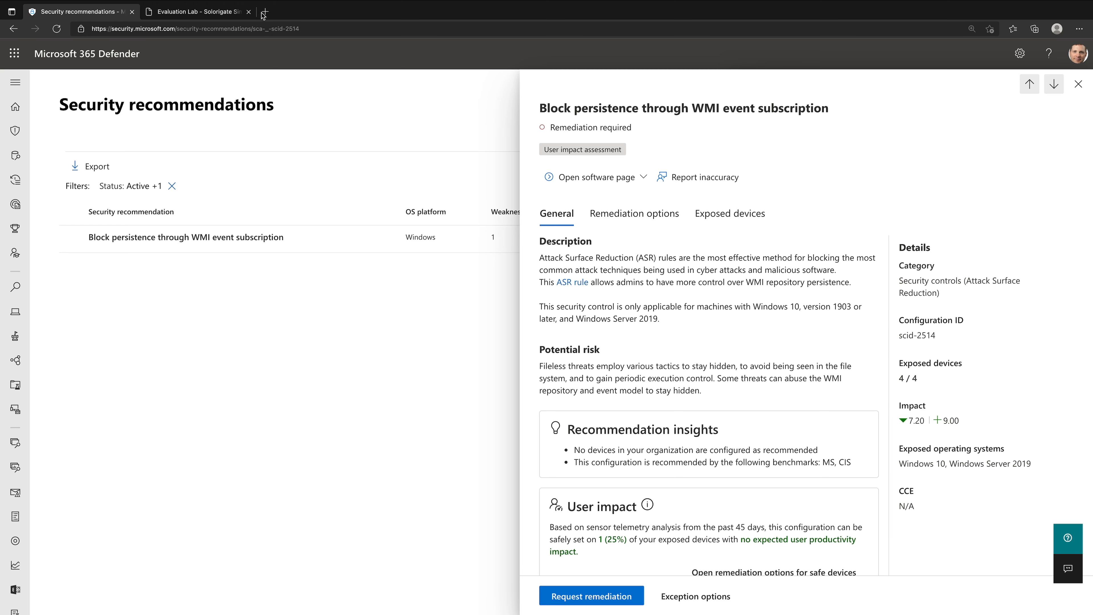
- Copy the AsrPersistenceThroughWmiBlocked DeviceEvents query from the WMI event subscription section of the Solorigate guide
click(230, 16)
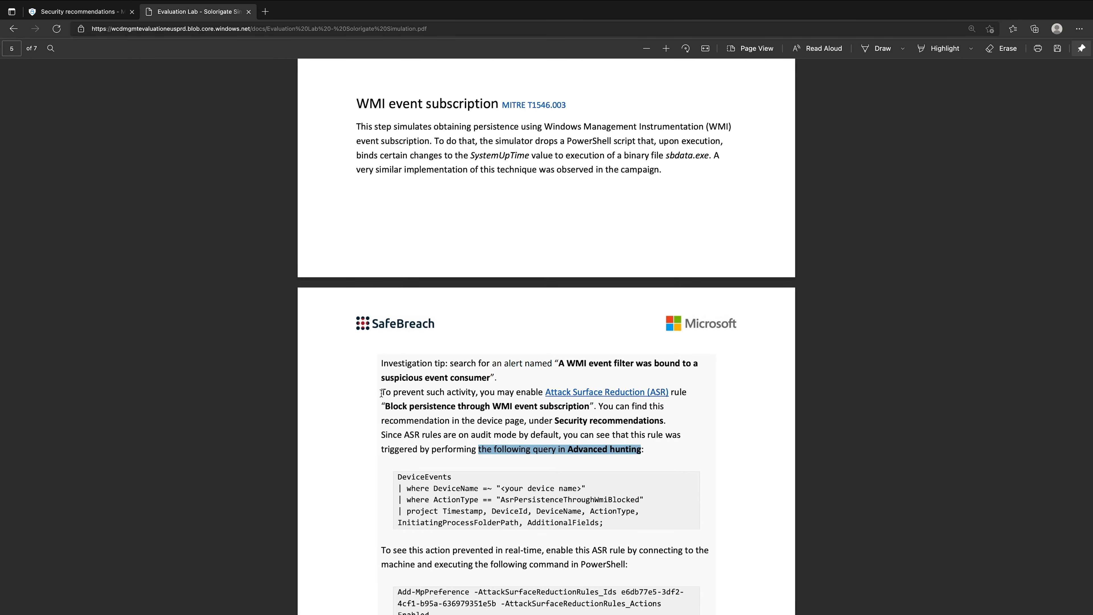
drag(498, 392, 687, 393)
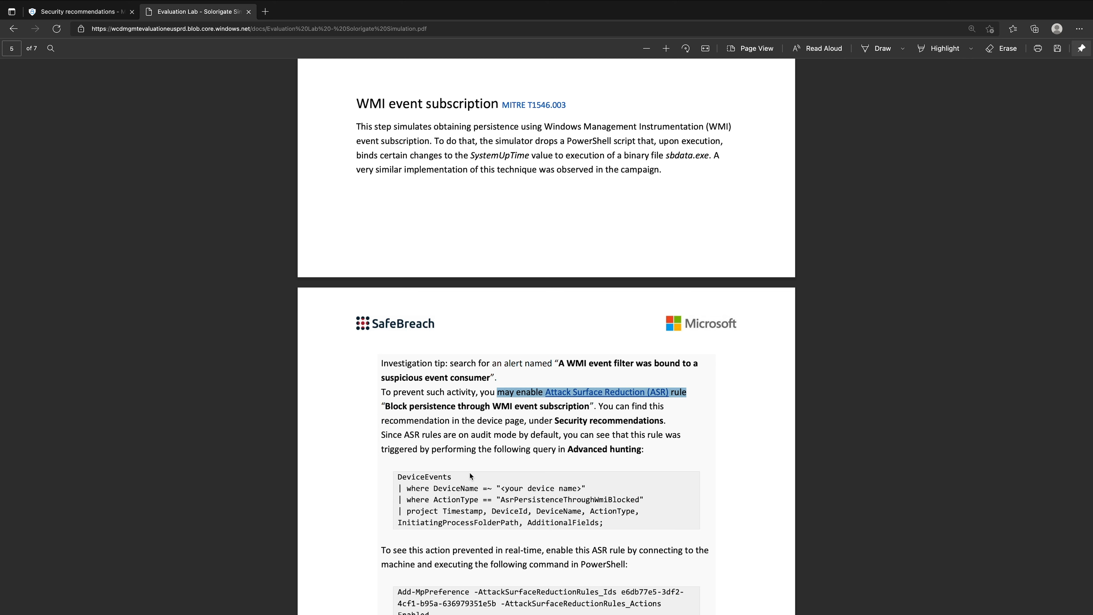
drag(398, 476, 617, 524)
key(super+c)
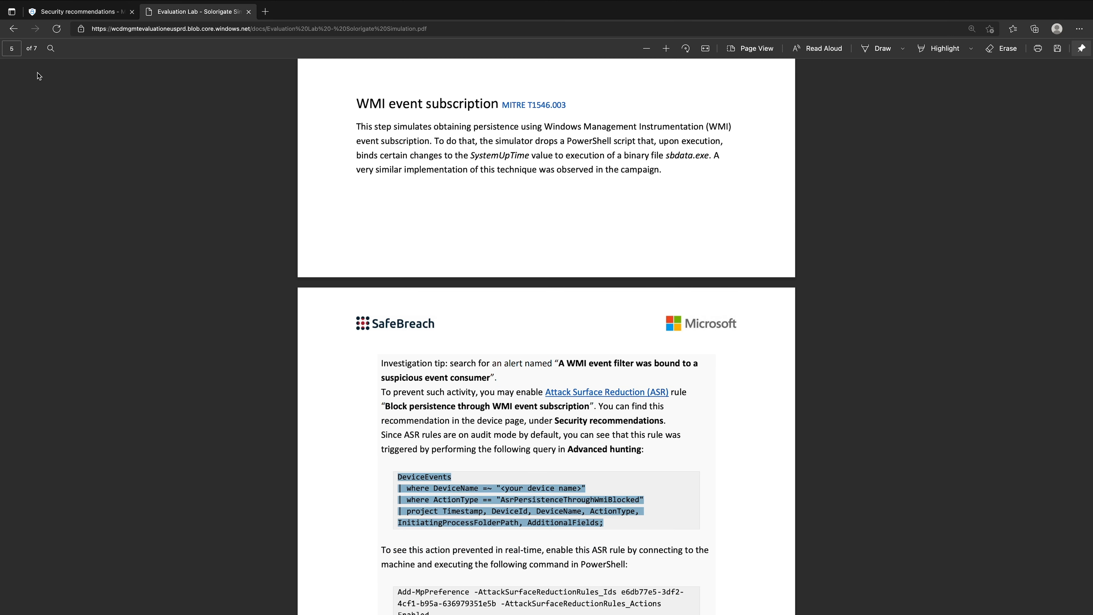
- Replace the existing Advanced hunting query in Microsoft 365 Defender with the copied DeviceEvents query and run it
click(71, 12)
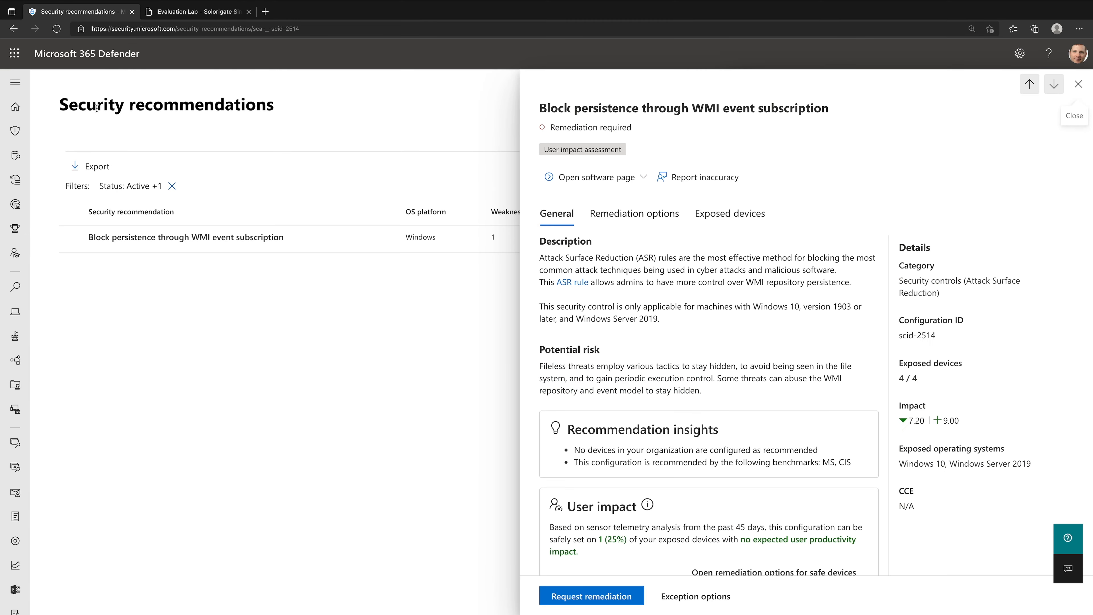
click(14, 90)
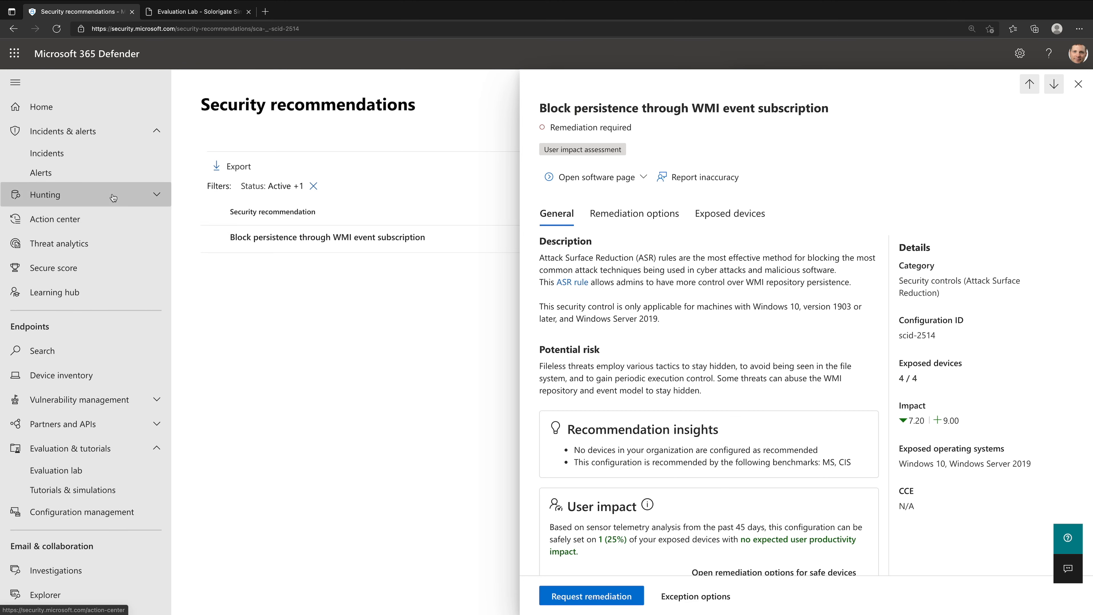
click(86, 195)
click(65, 217)
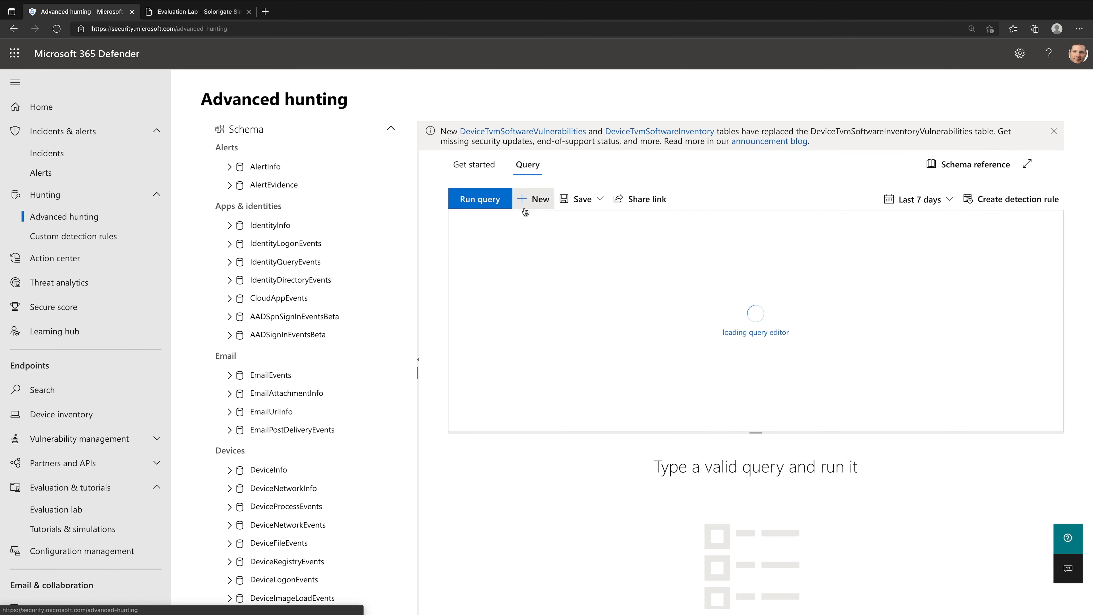
drag(571, 326, 391, 164)
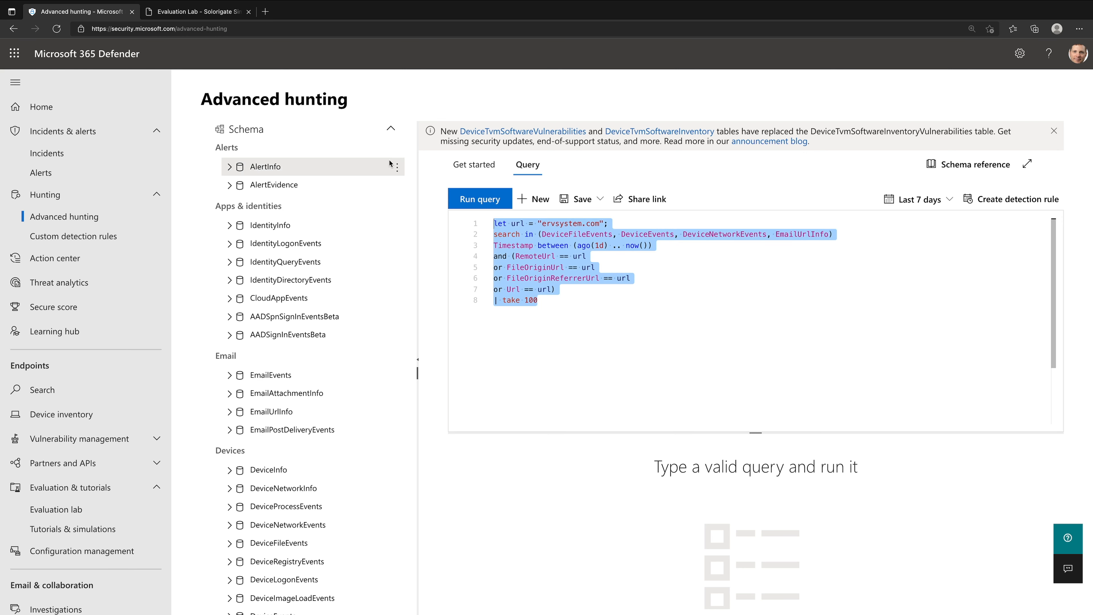
key(ctrl+v)
click(474, 202)
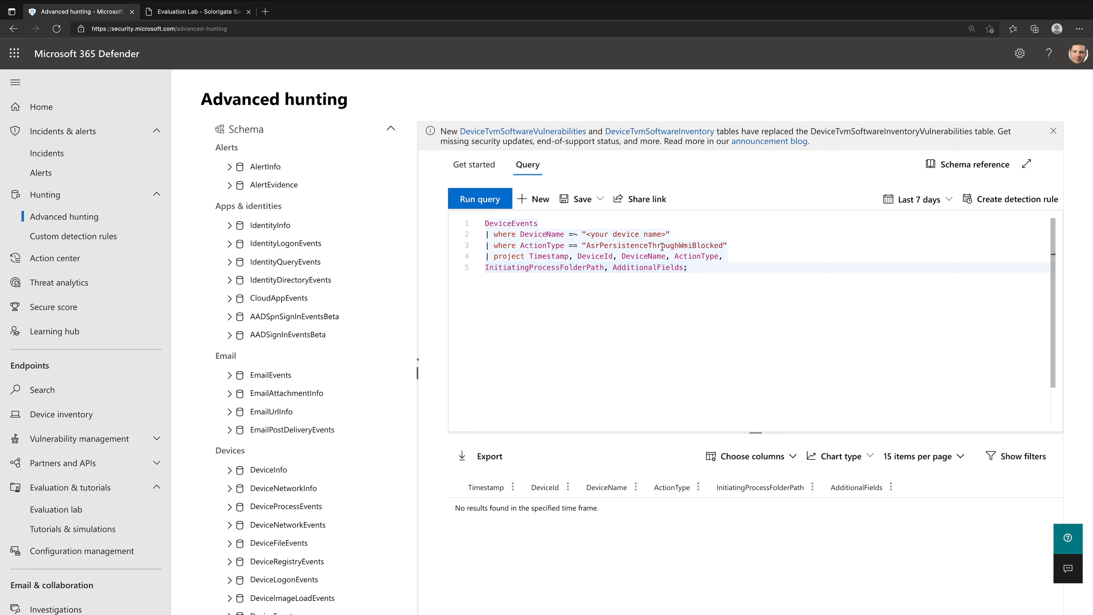
- Delete the DeviceName filter line containing "<your device name>" from the hunting query
drag(665, 236, 586, 234)
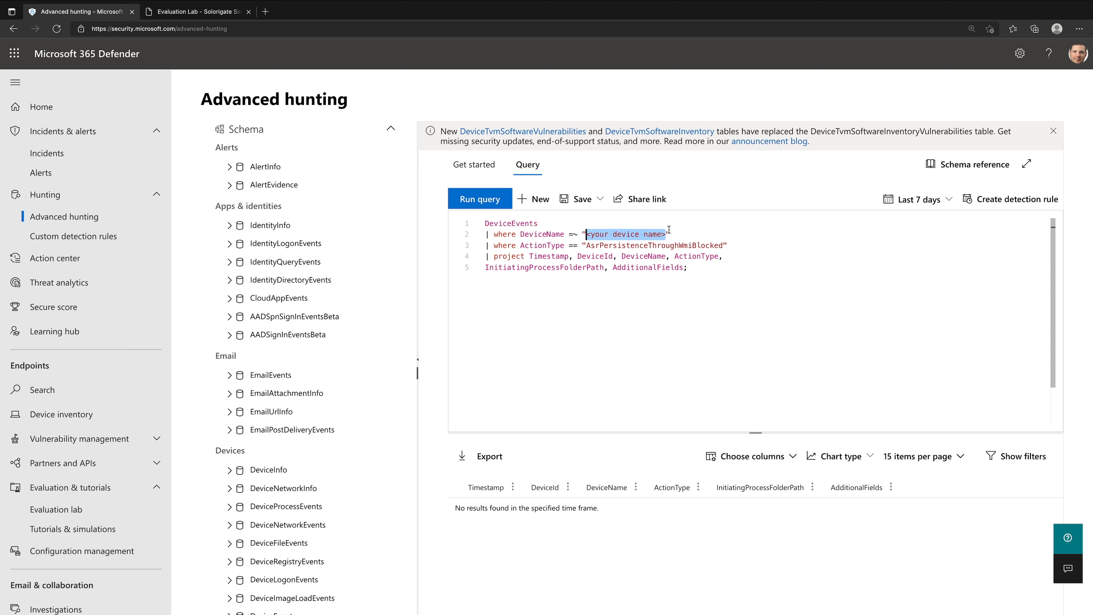
click(676, 235)
drag(673, 235, 480, 236)
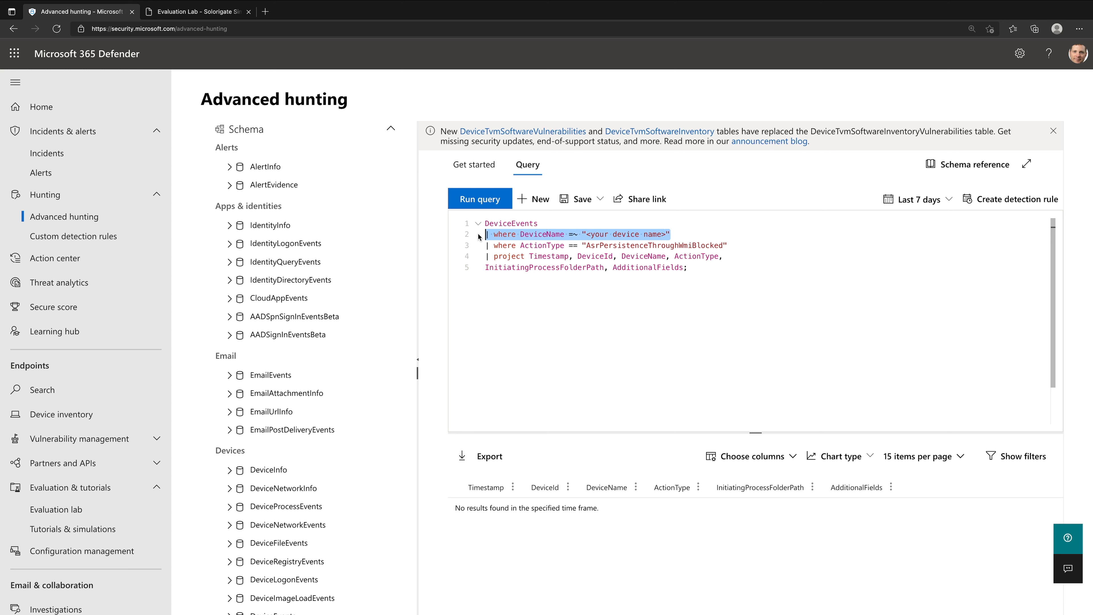
key(BackSpace)
key(BackSpace)
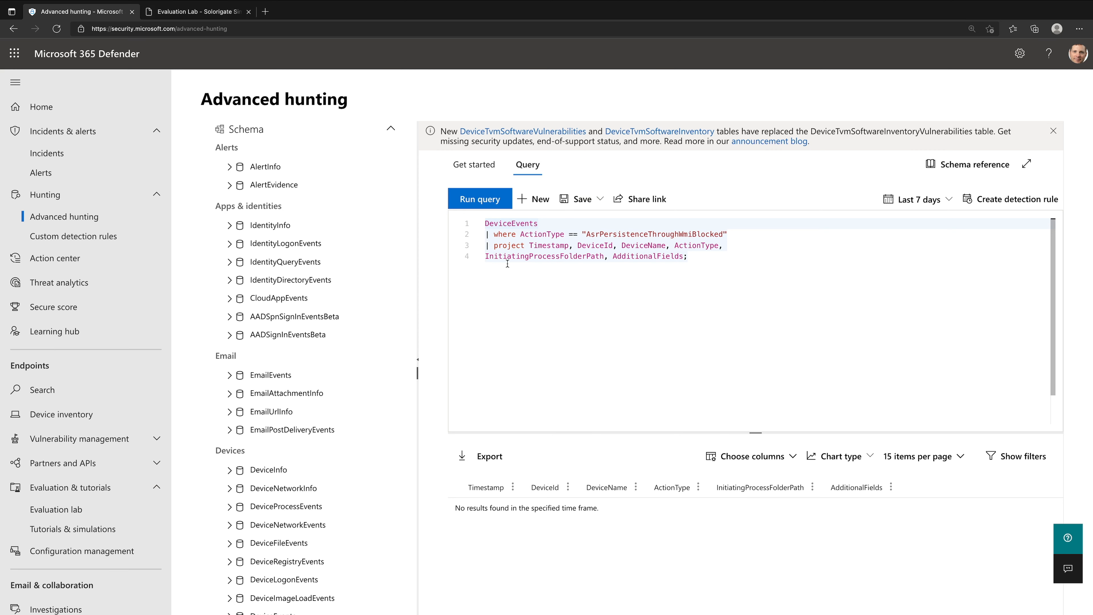
- Read the Solorigate guide's Add-MpPreference command for enabling the ASR rule and its instruction to re-run the simulation
key(ctrl+Tab)
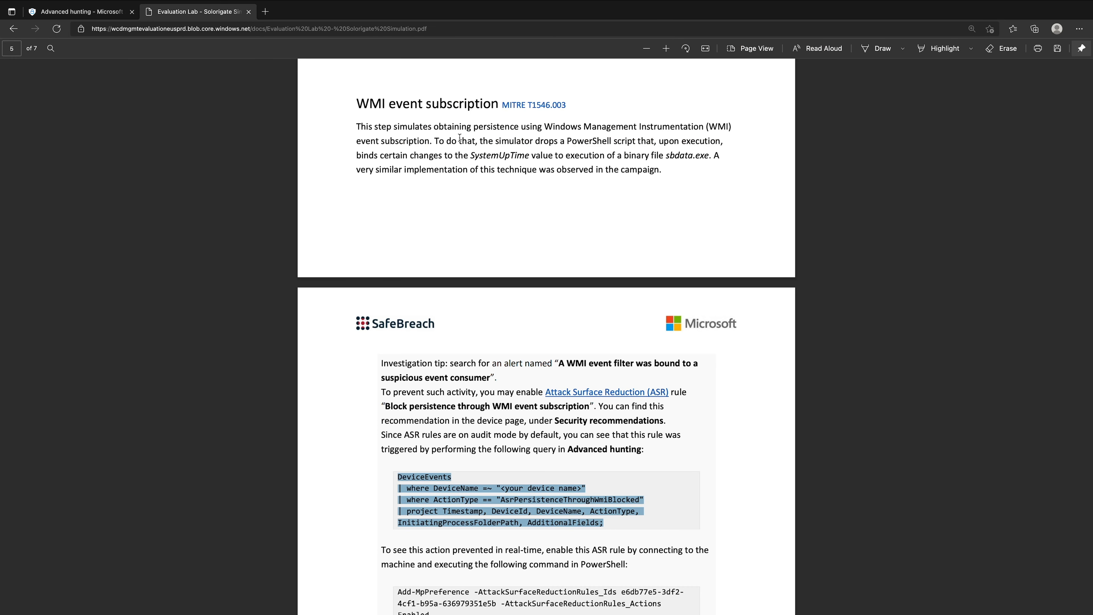
scroll(538, 498, down, 3)
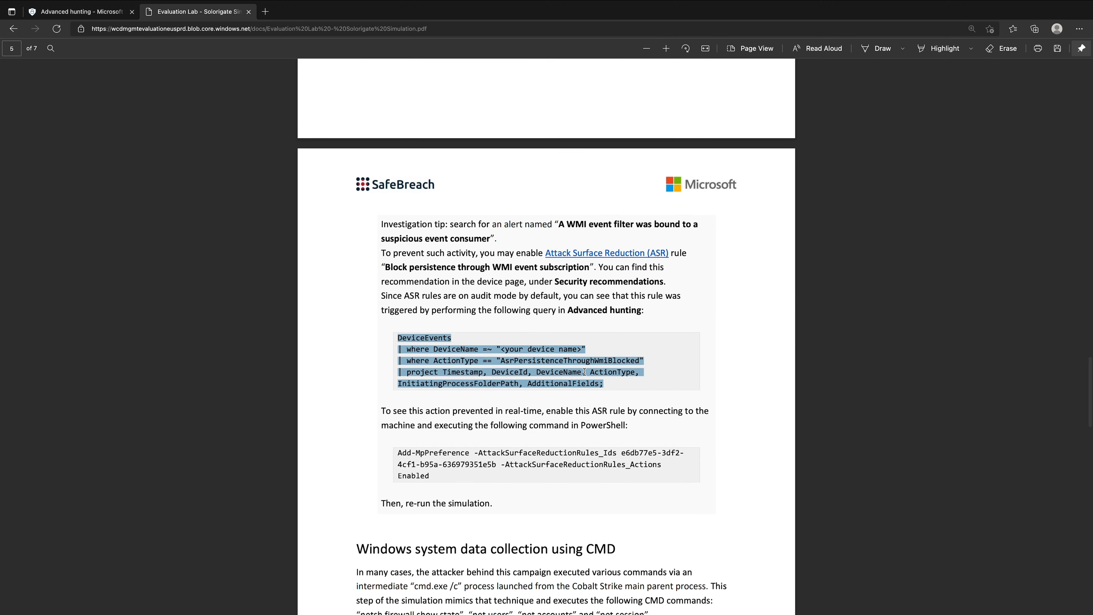
scroll(699, 400, down, 3)
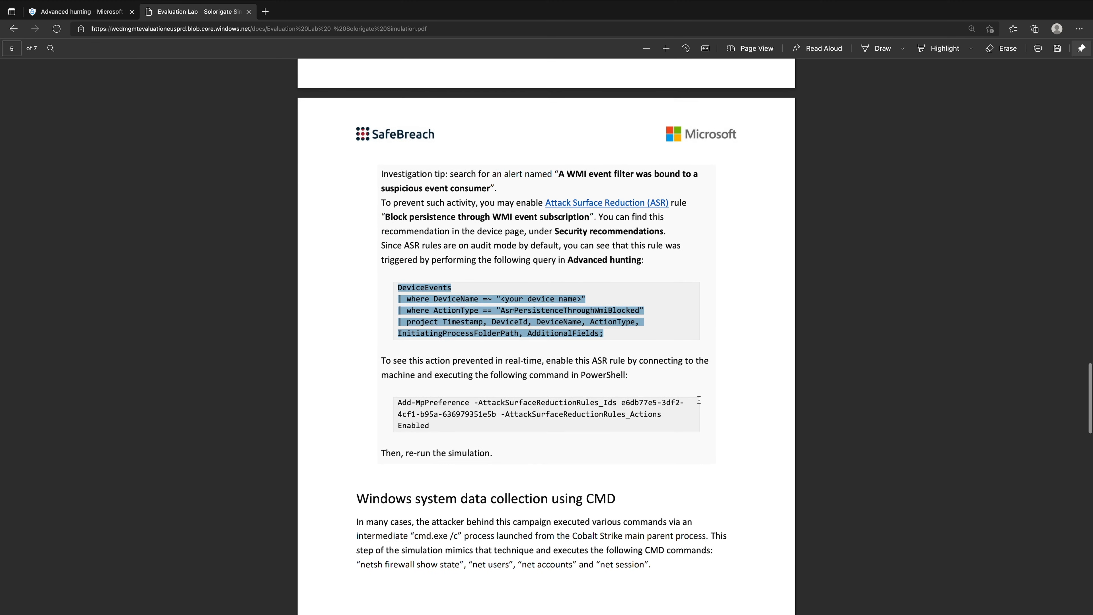
scroll(560, 389, up, 1)
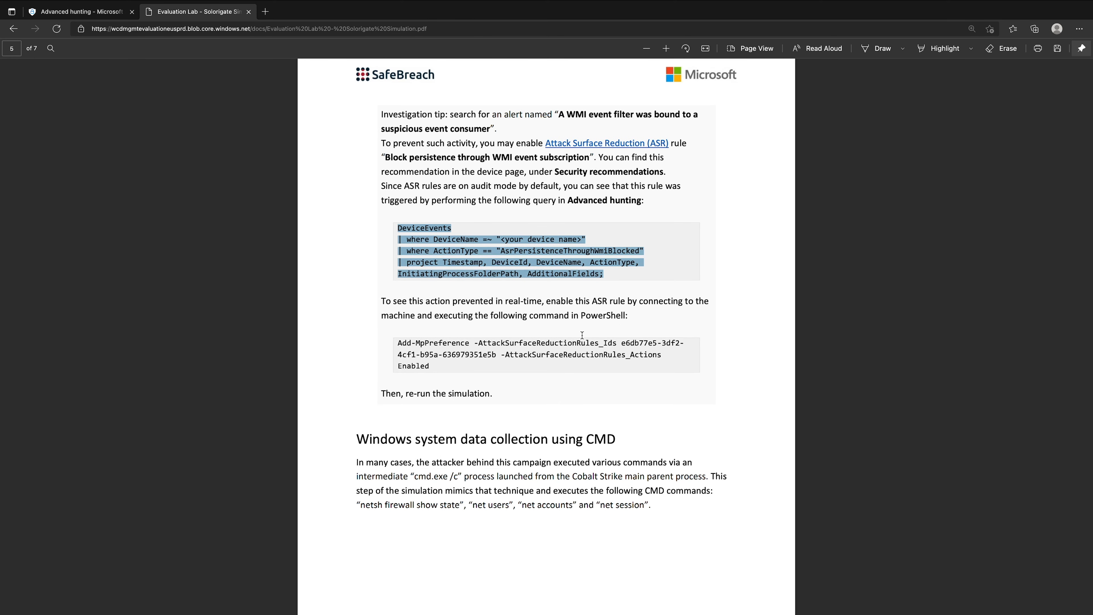
click(72, 12)
scroll(59, 425, down, 2)
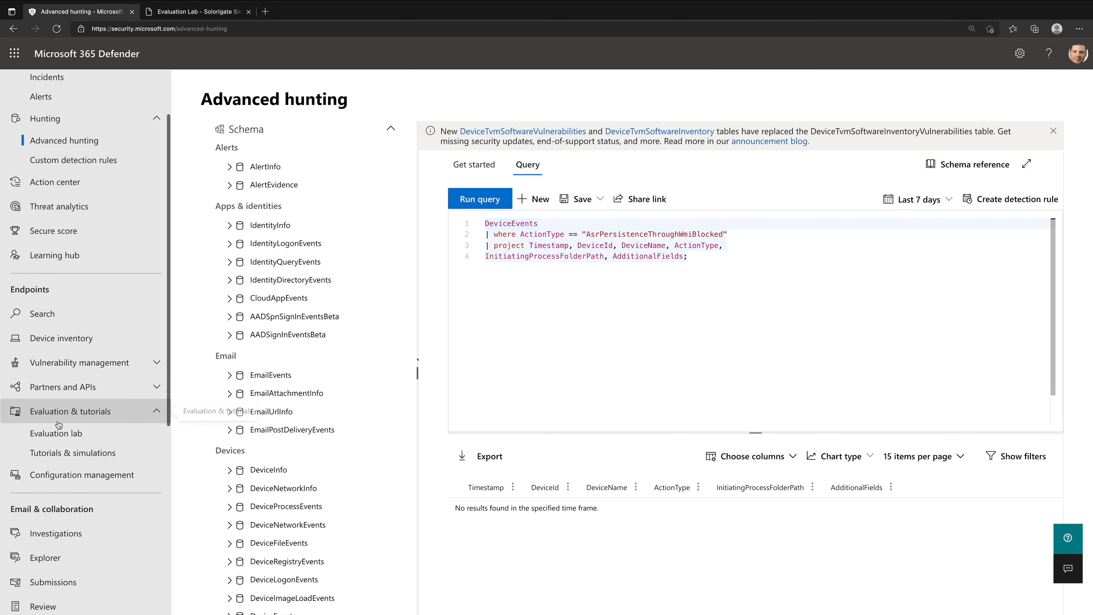
scroll(58, 425, down, 2)
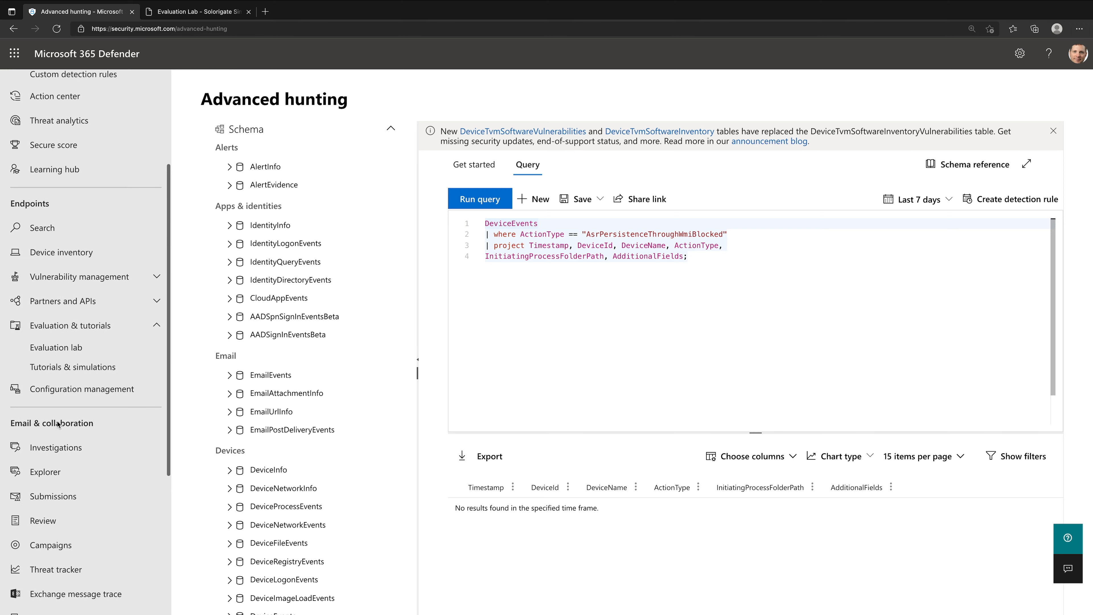
click(77, 395)
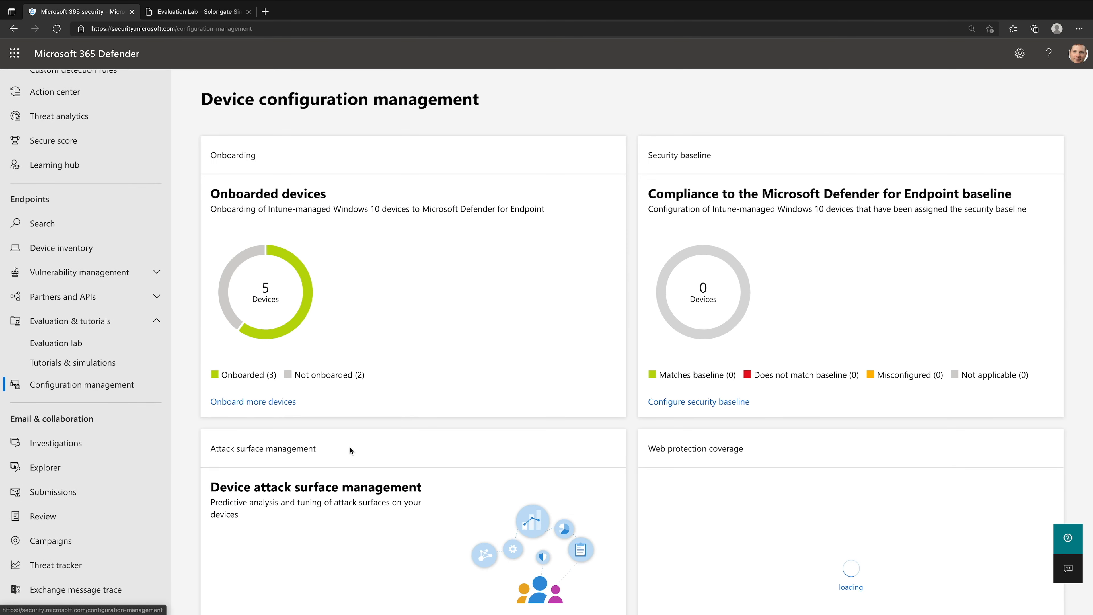
scroll(351, 451, down, 2)
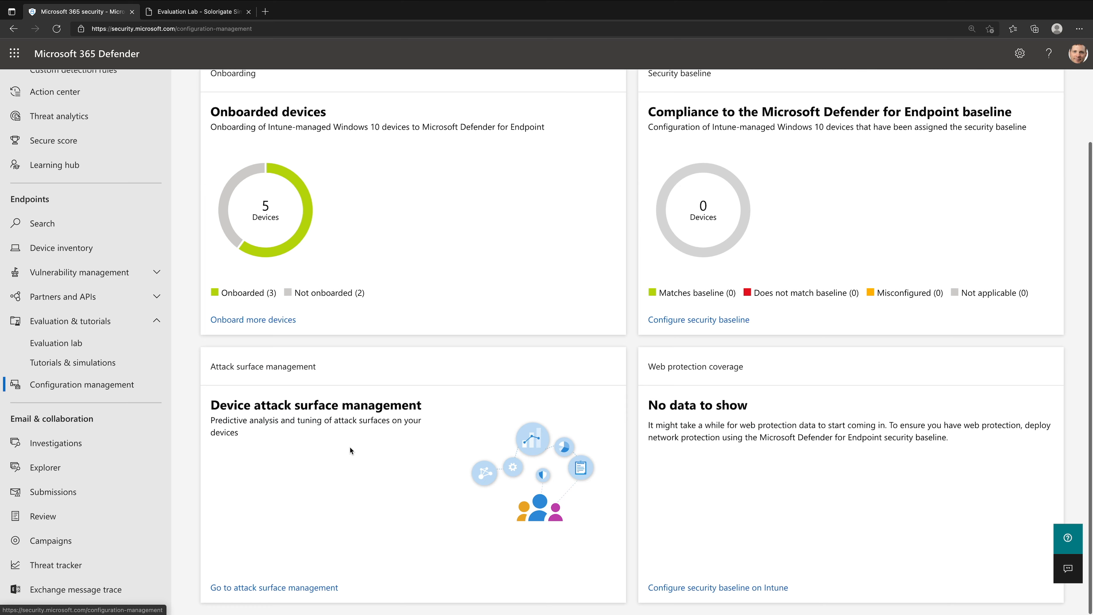
click(305, 594)
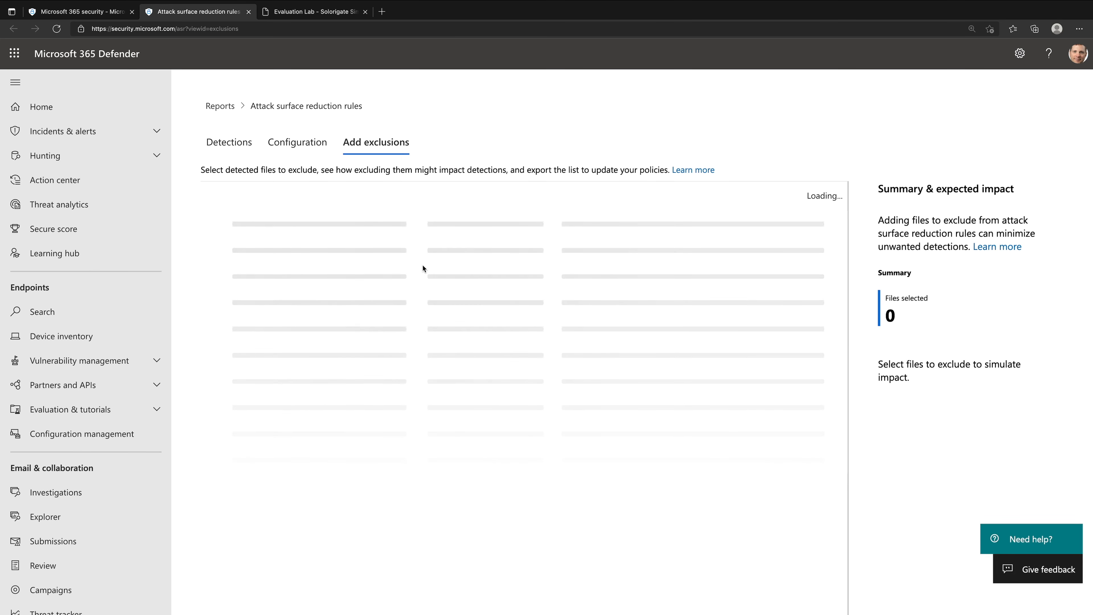
- Show the attack surface reduction detections, expand the lsass.exe credential stealing group and widen the Rule column to fit
click(228, 143)
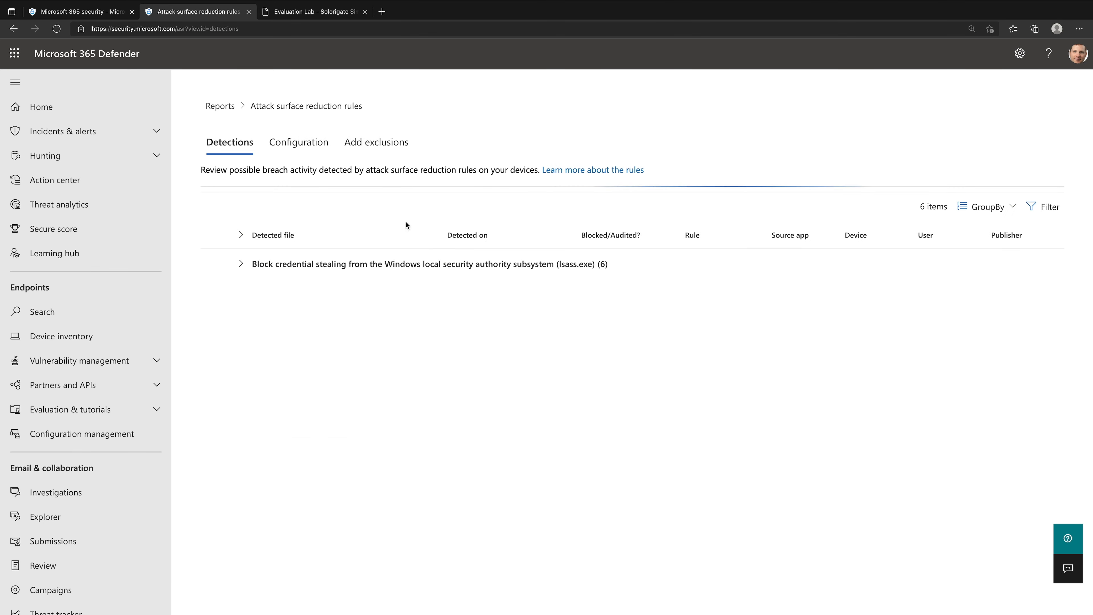
click(240, 263)
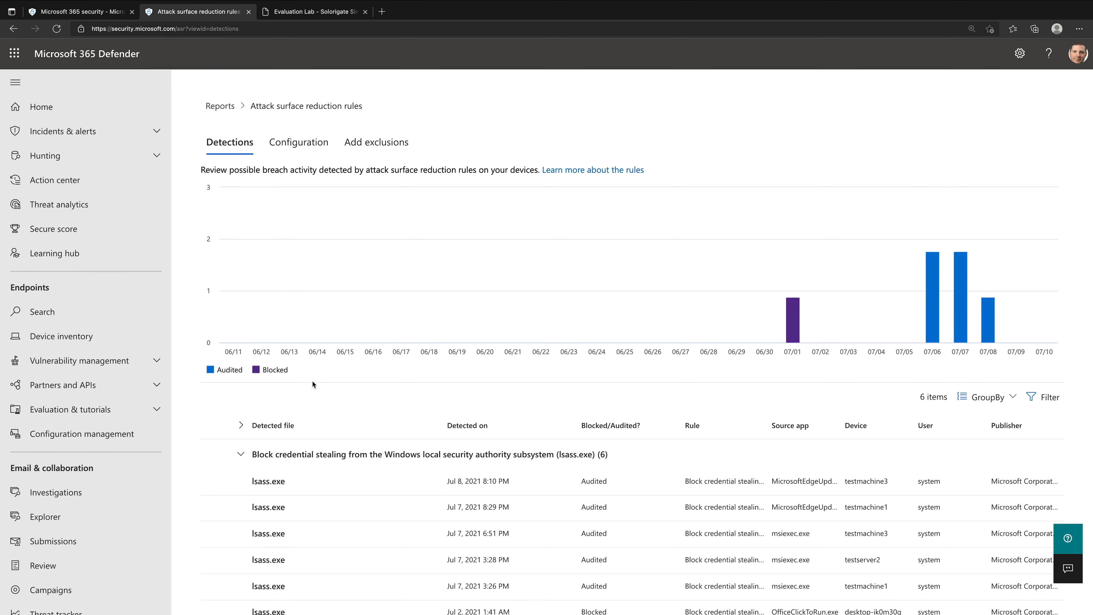
scroll(362, 478, down, 1)
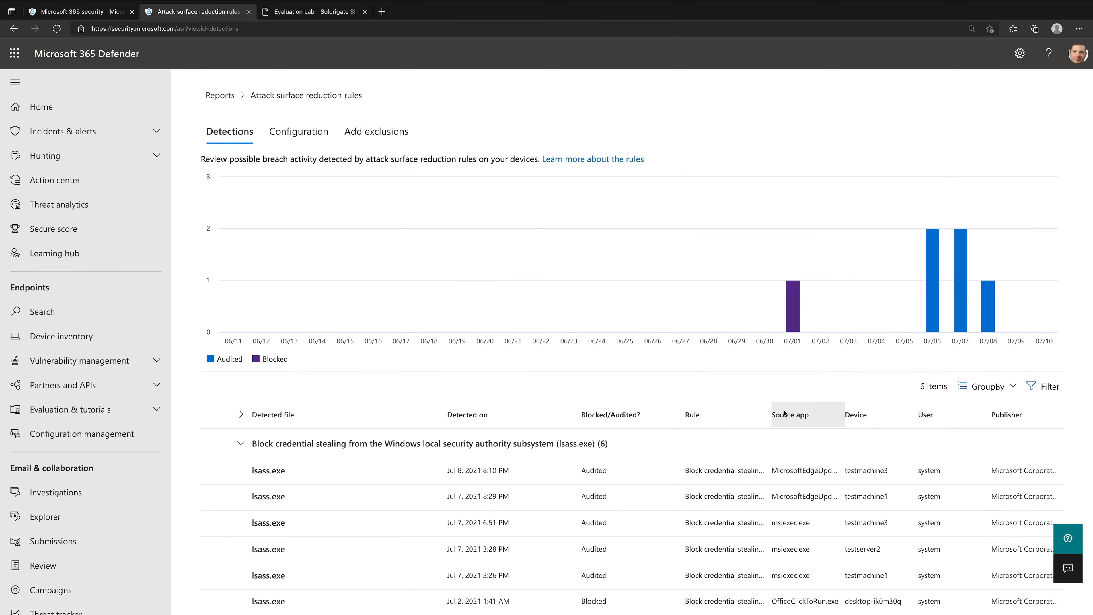
double_click(770, 414)
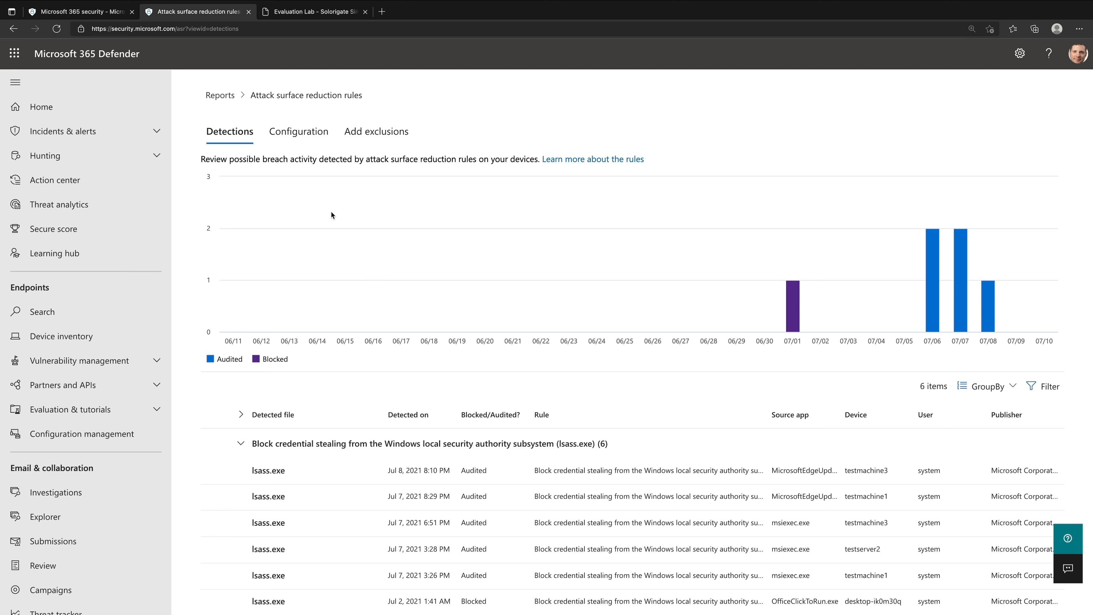
- Show the attack surface reduction configuration overview and examine the rule statuses of desktop-ik0m30q
click(316, 139)
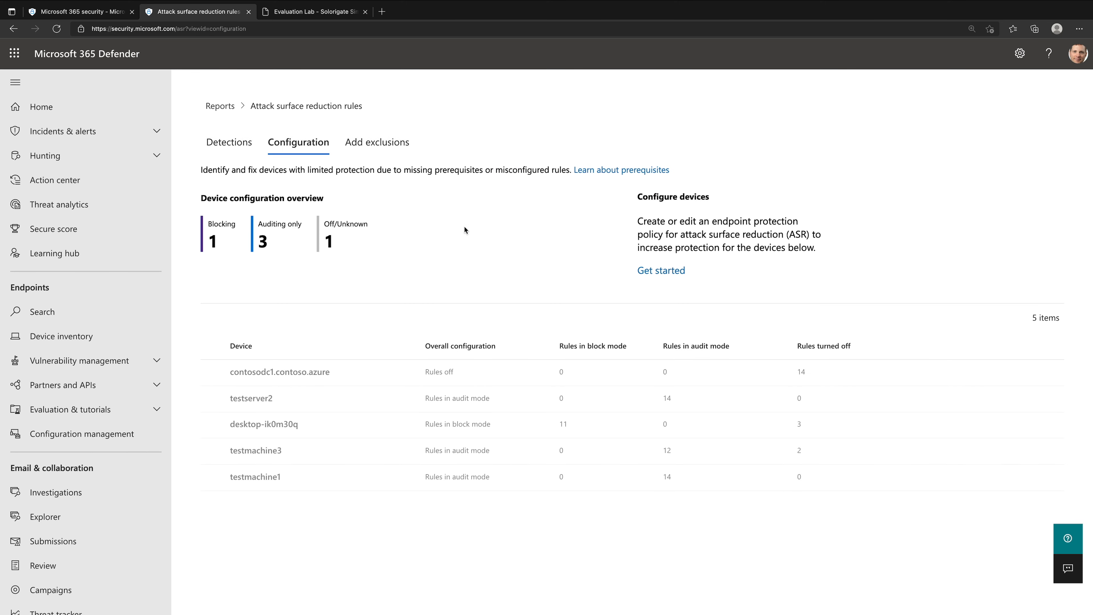
click(321, 424)
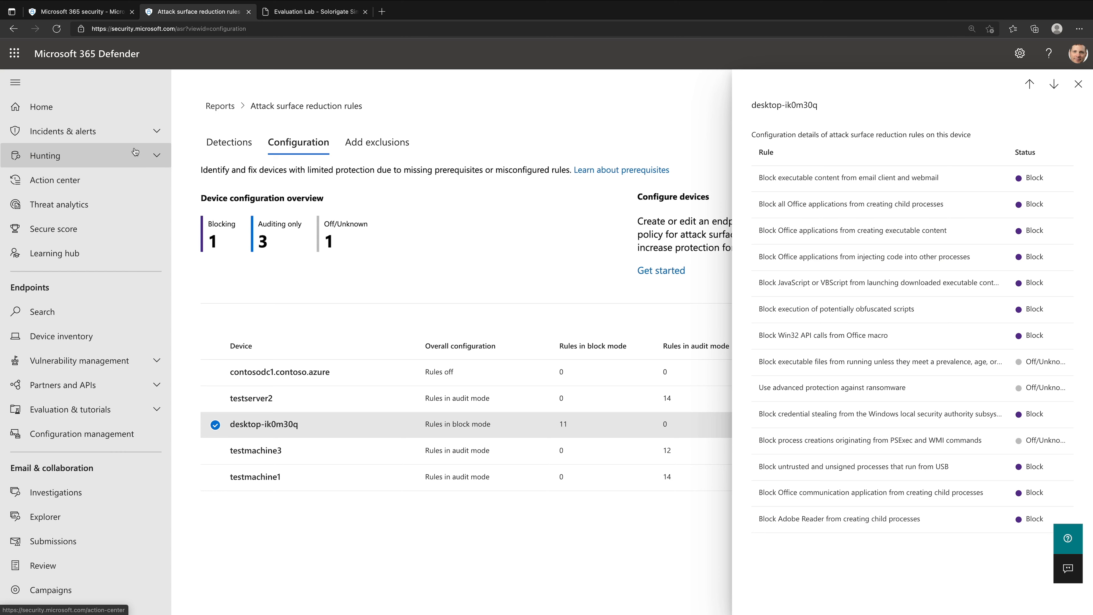
- Open the incidents list, and find the Windows system data collection using CMD section in the Solorigate guide
click(153, 133)
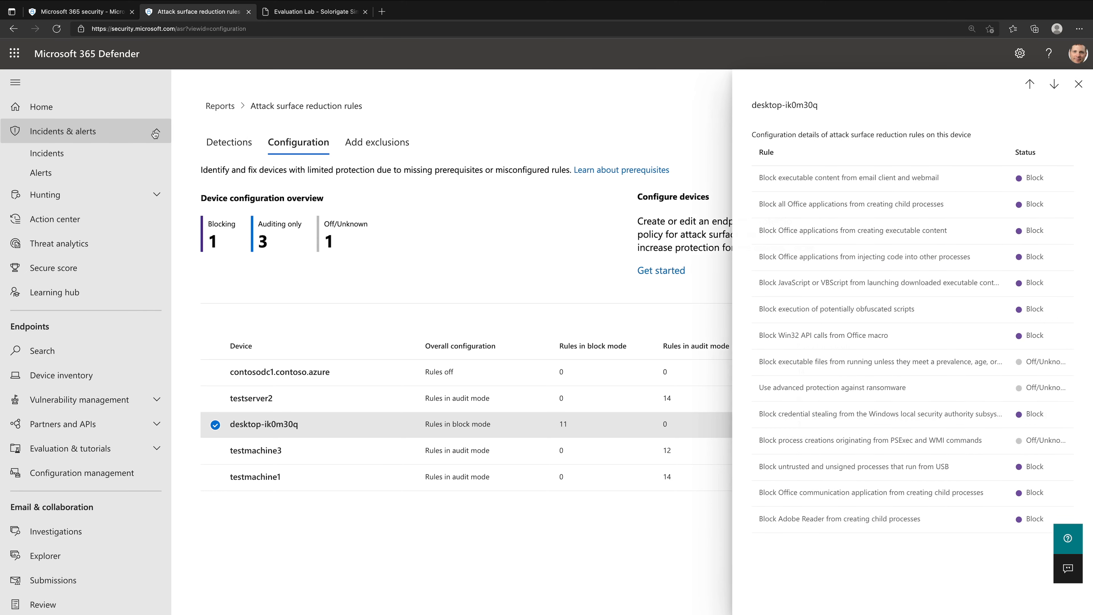
click(142, 154)
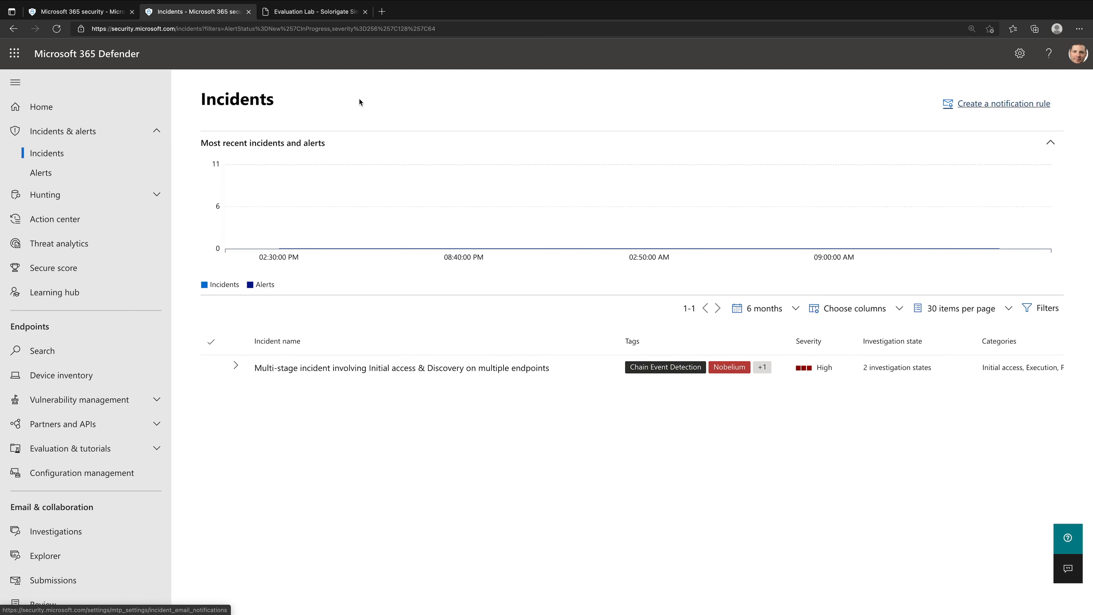
click(314, 14)
scroll(606, 358, down, 3)
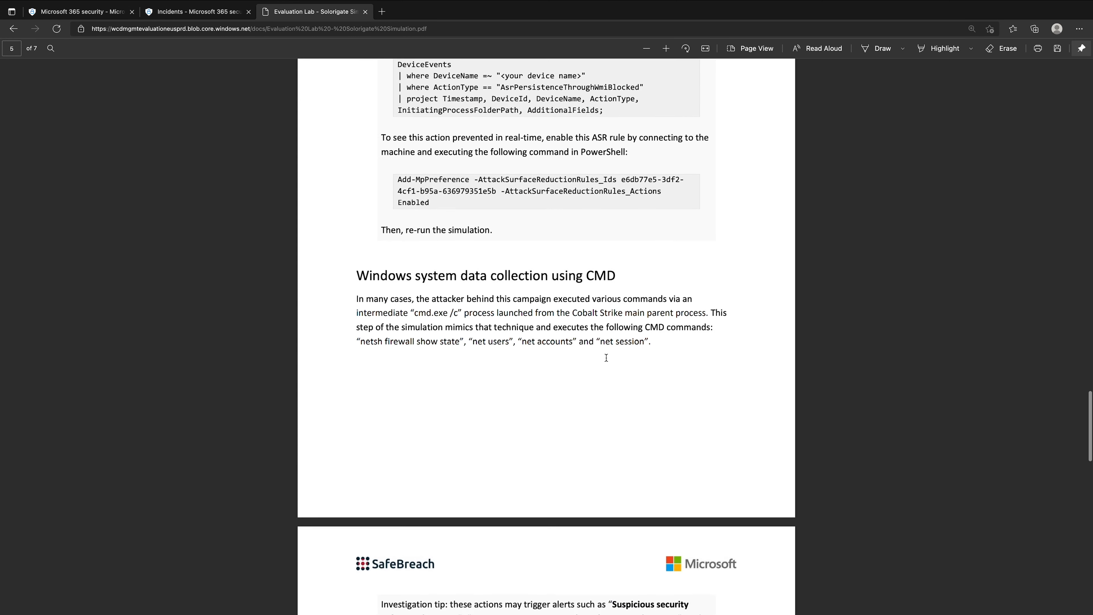
scroll(591, 399, down, 10)
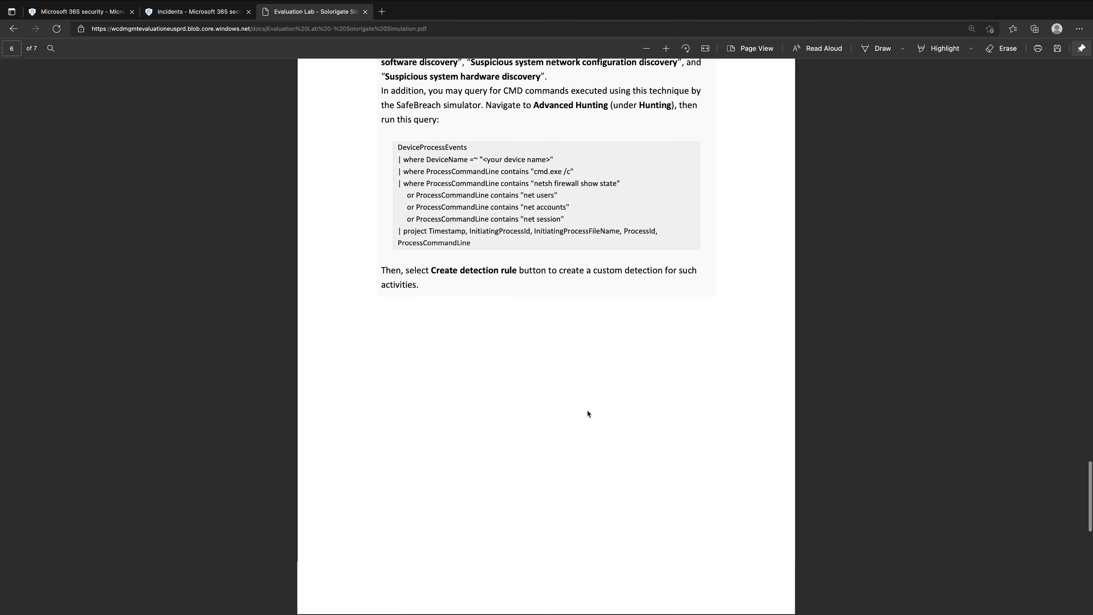
scroll(588, 410, up, 8)
scroll(587, 410, down, 15)
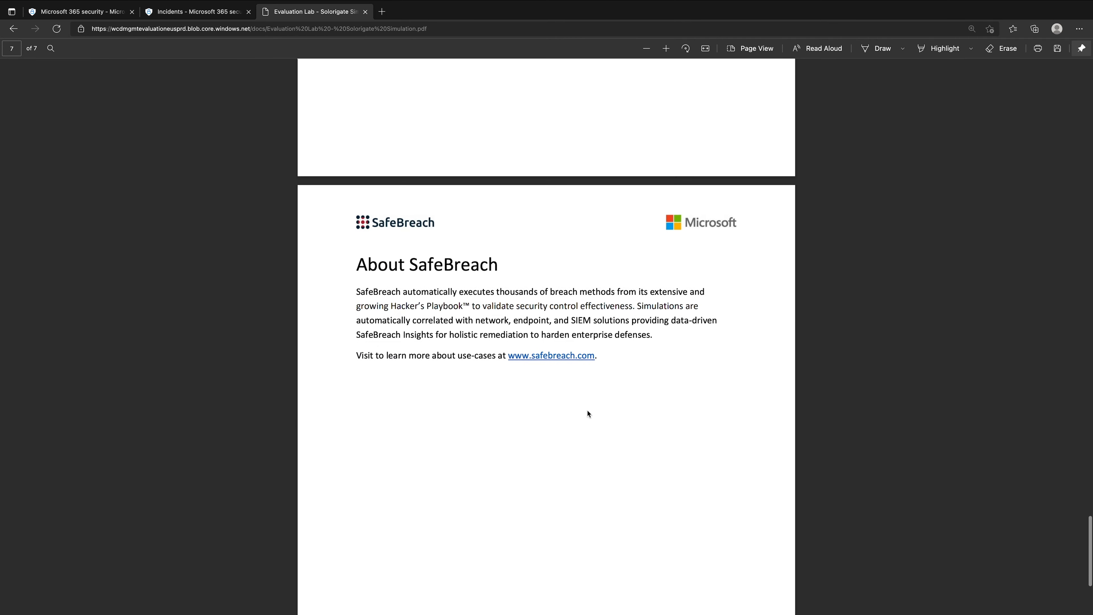
scroll(587, 410, up, 19)
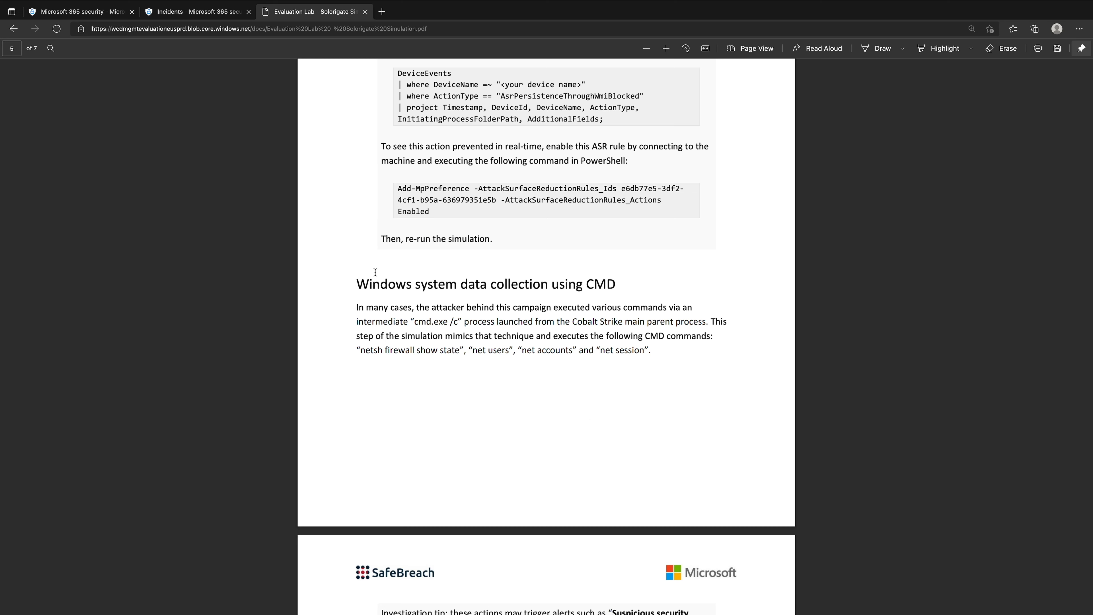
- Read the guide's CMD data collection section, including its netsh and net commands and the alert names in the investigation tip
drag(357, 285, 647, 287)
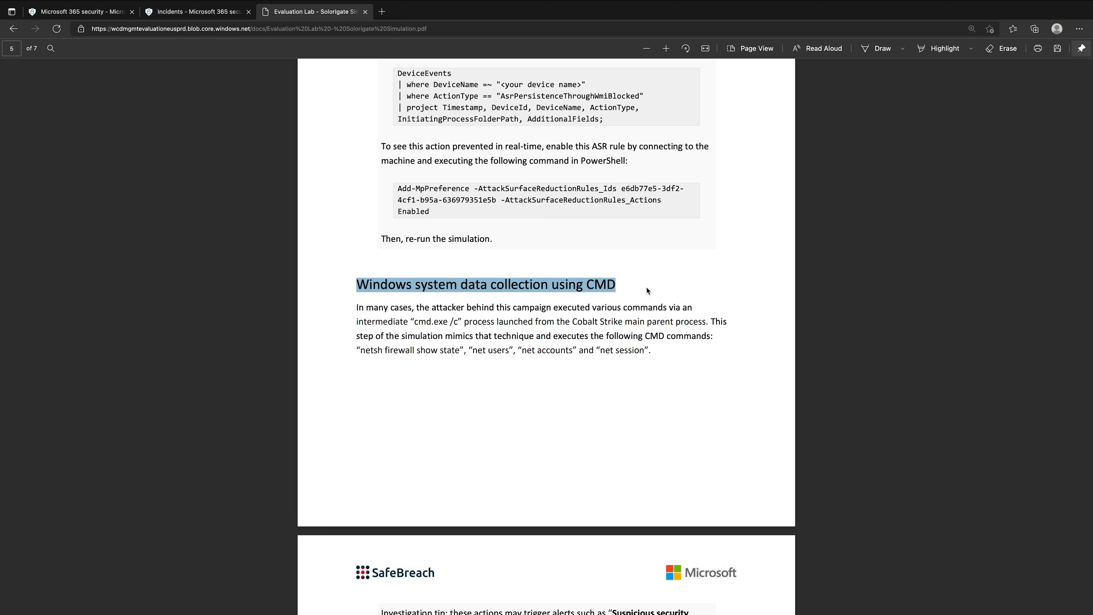
click(364, 304)
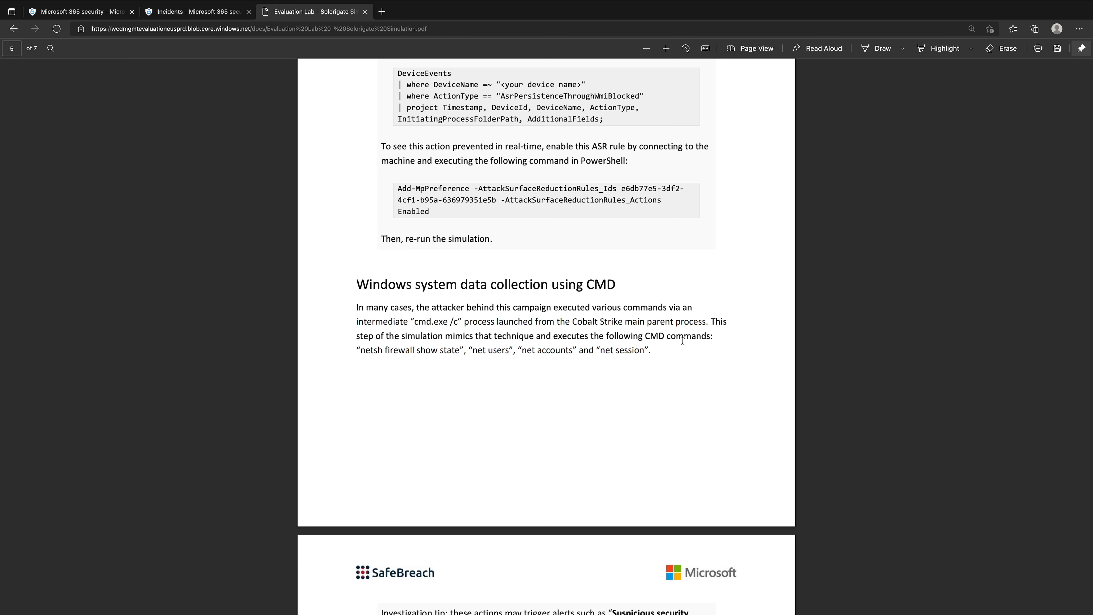
drag(361, 351, 488, 357)
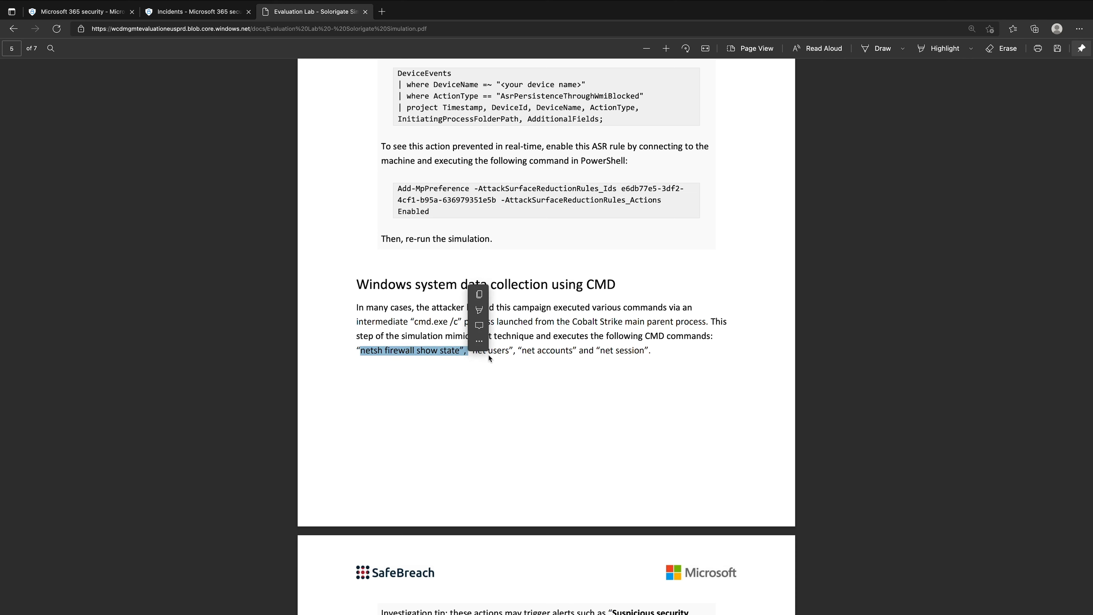
right_click(625, 355)
scroll(581, 309, down, 2)
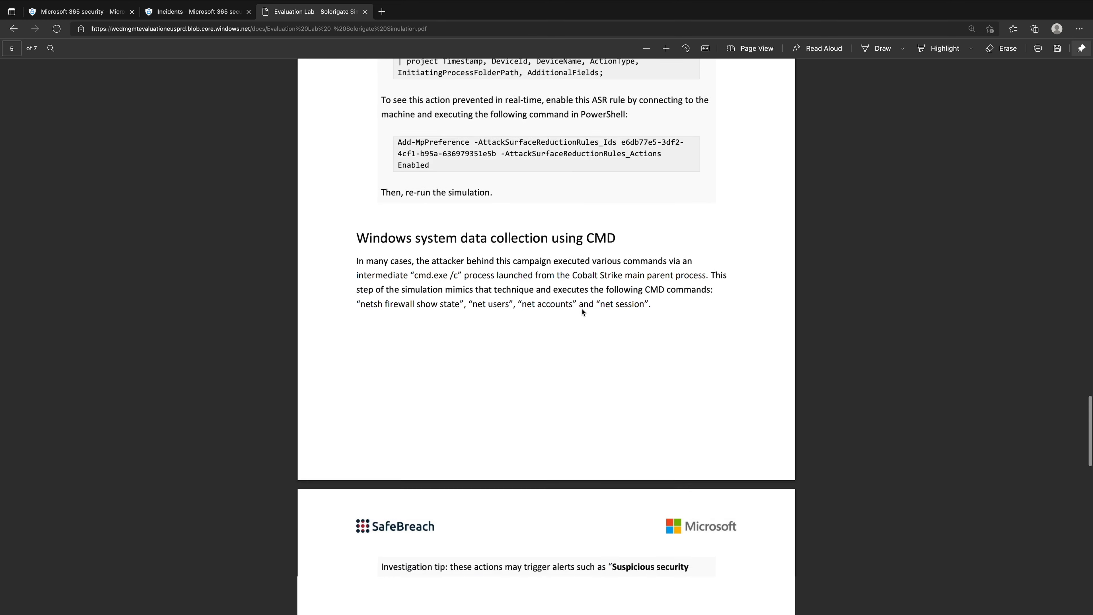
scroll(582, 308, down, 5)
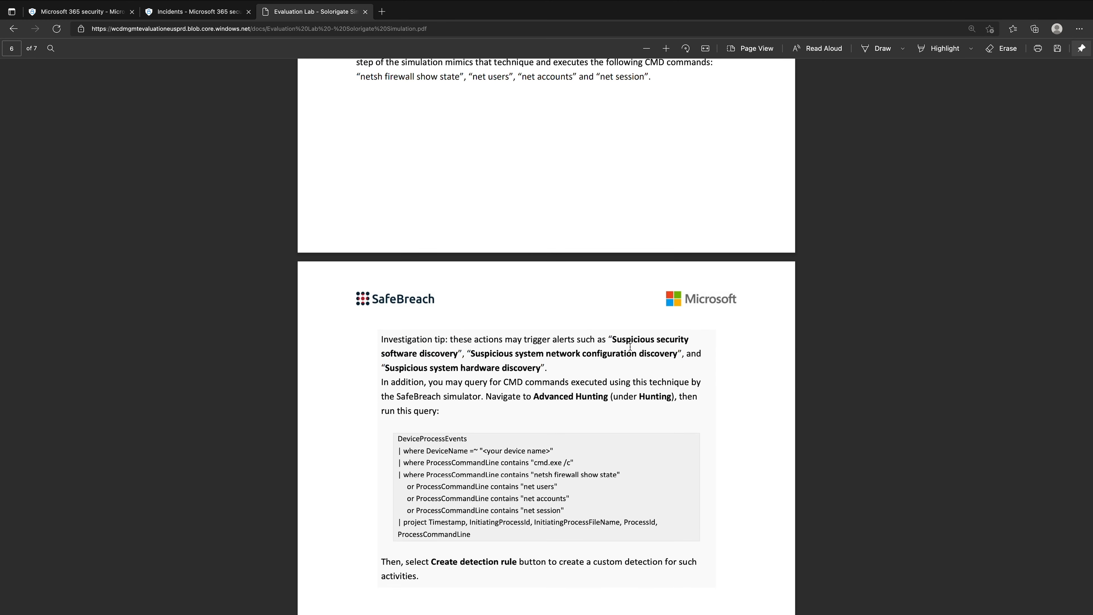
drag(615, 341, 678, 357)
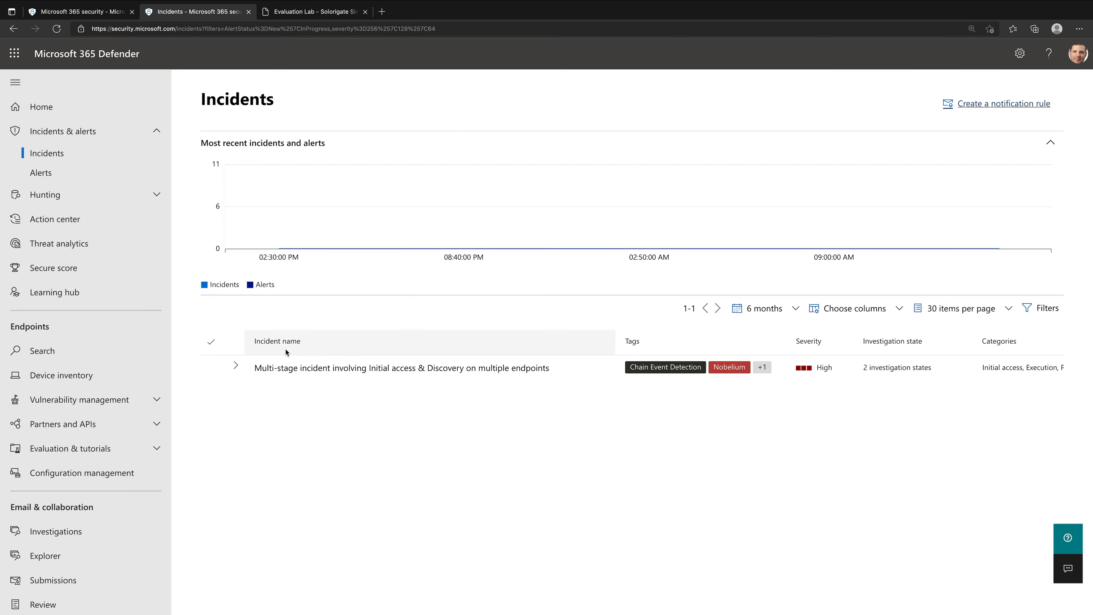
- Show the alerts of the multi-stage incident involving Initial access & Discovery, and collapse the navigation pane
click(292, 367)
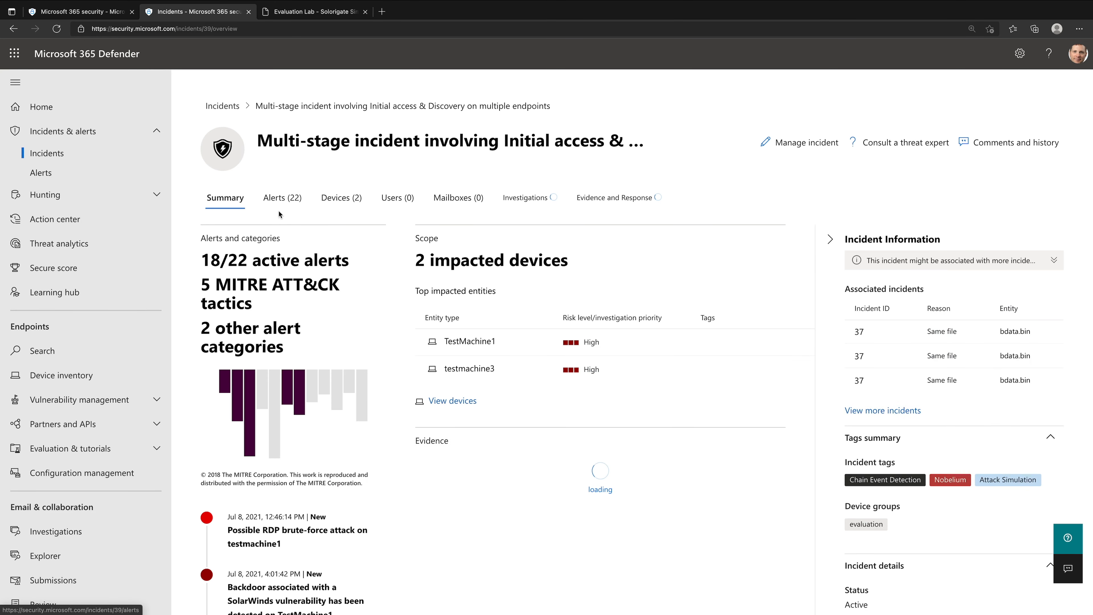
click(279, 209)
click(13, 84)
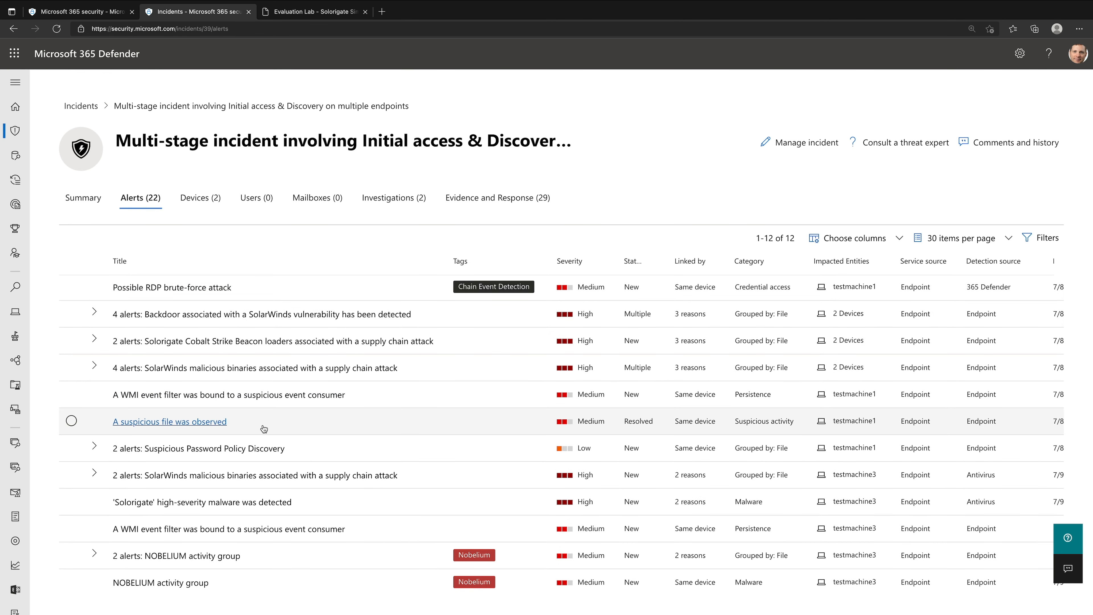
- Expand the Suspicious Password Policy Discovery group on testmachine1 and open its first alert
scroll(264, 428, down, 1)
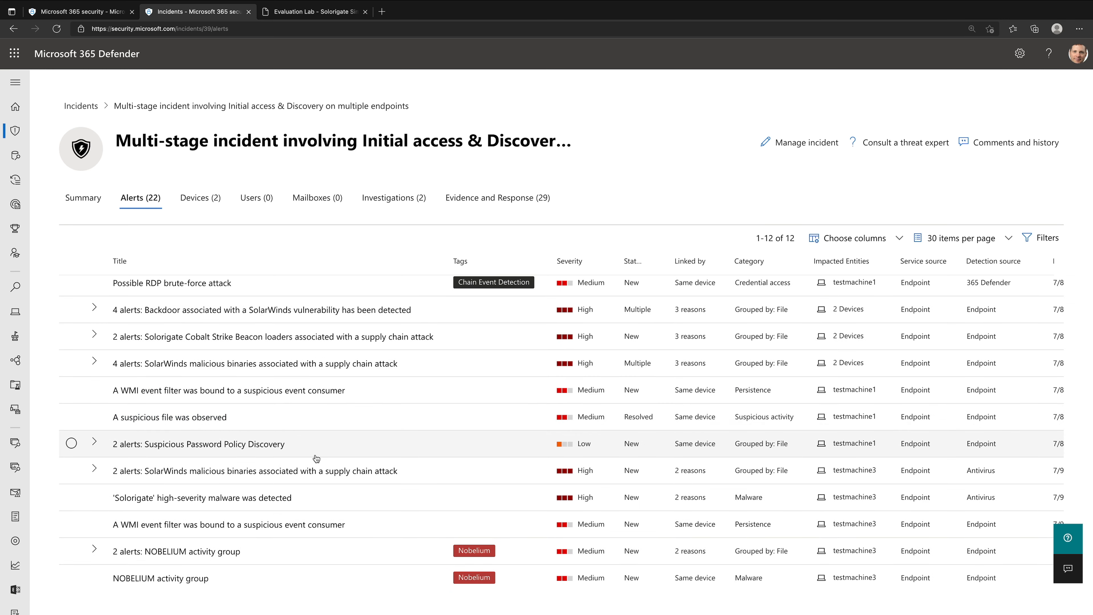
click(203, 447)
click(206, 473)
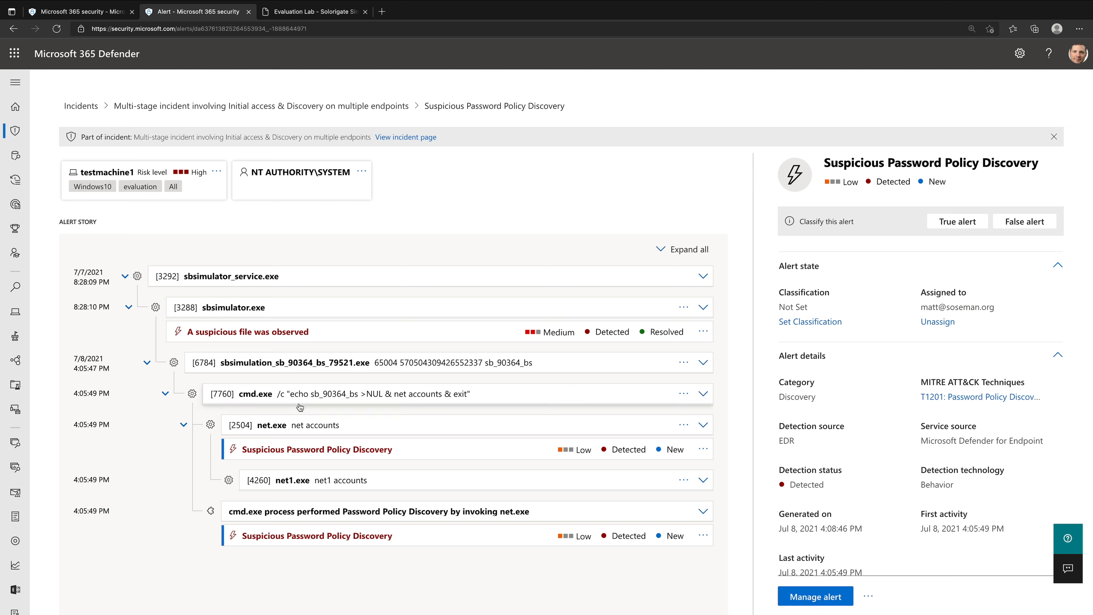
- Expand the cmd.exe process that runs net accounts in the alert story and examine its execution details
click(538, 400)
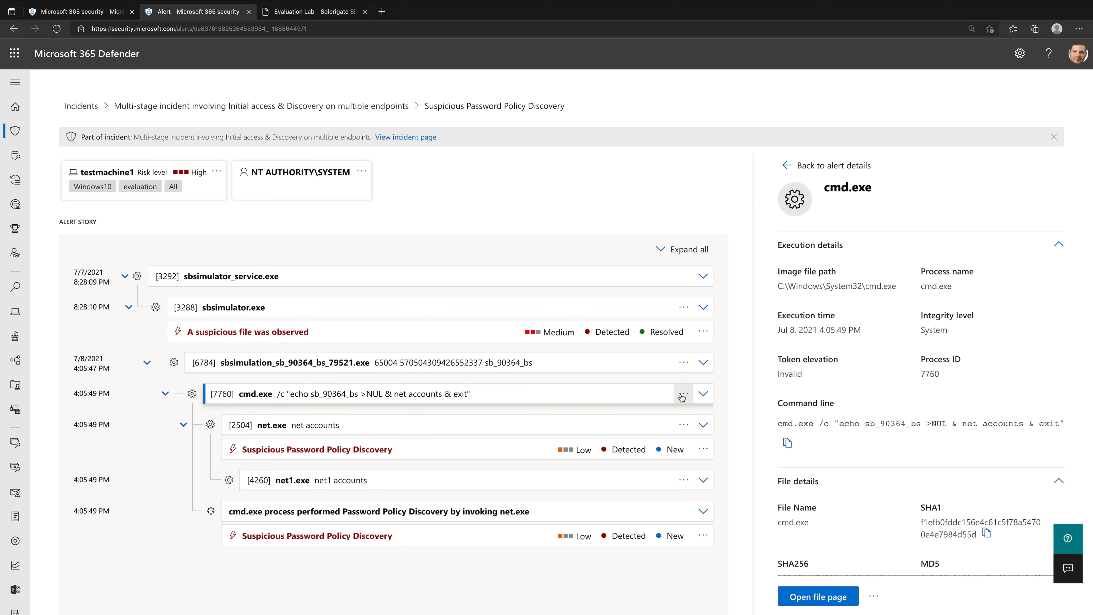
click(703, 394)
scroll(594, 488, down, 1)
scroll(595, 488, down, 2)
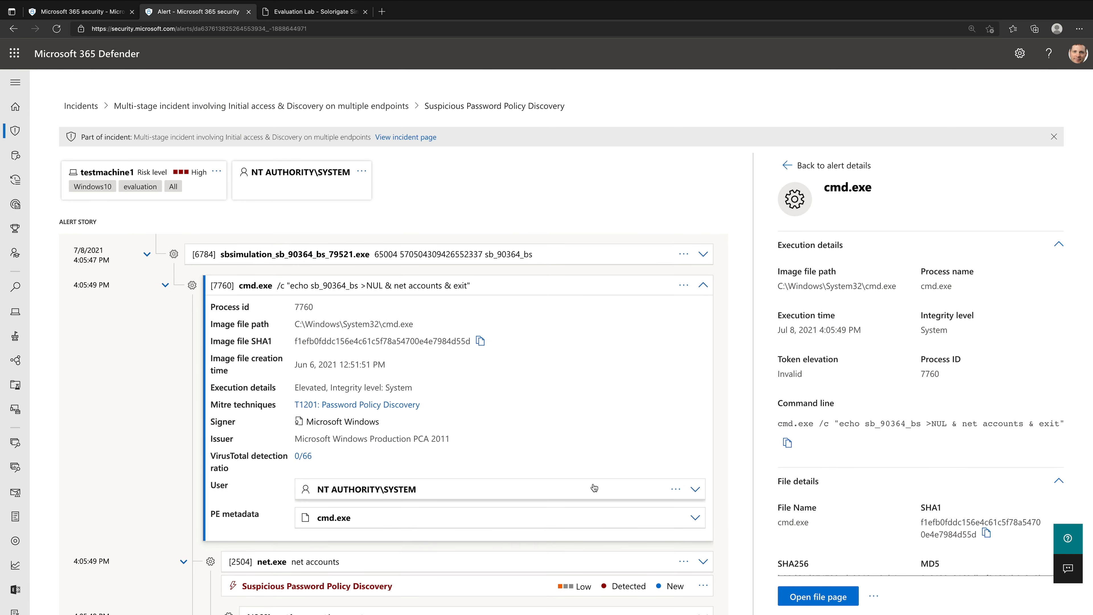
drag(295, 389, 448, 394)
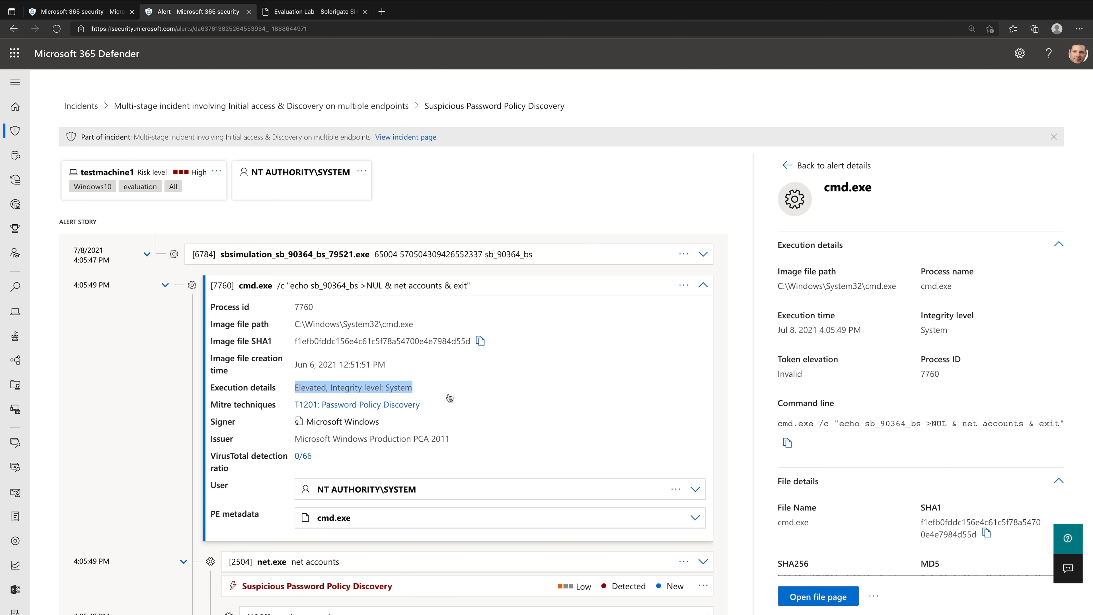
scroll(533, 470, down, 3)
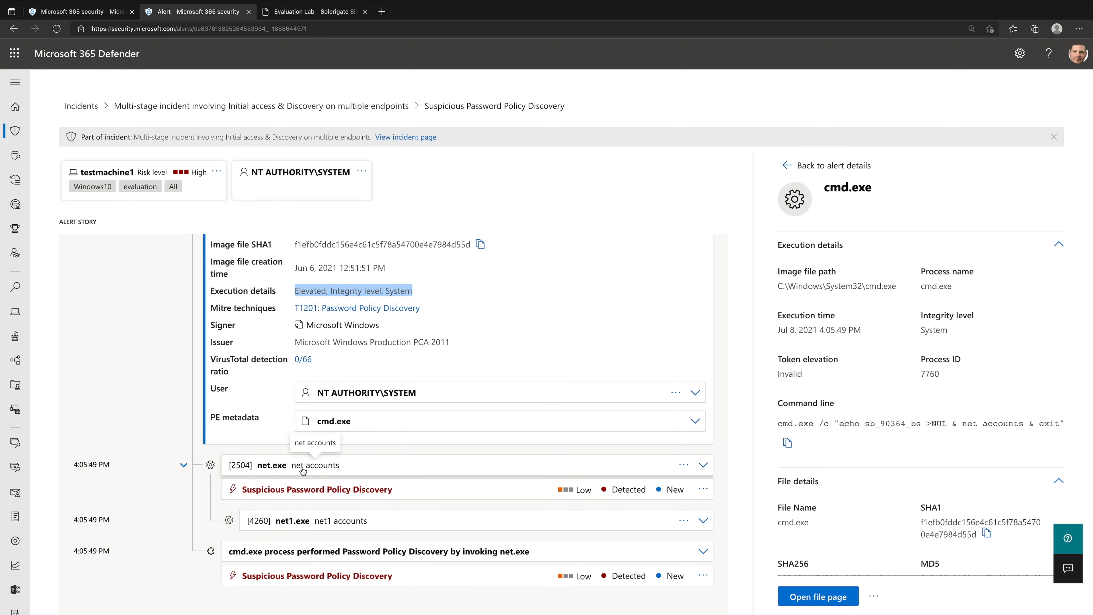
- Expand the net.exe and net1.exe processes in the alert story and examine their details
click(703, 465)
scroll(513, 515, down, 4)
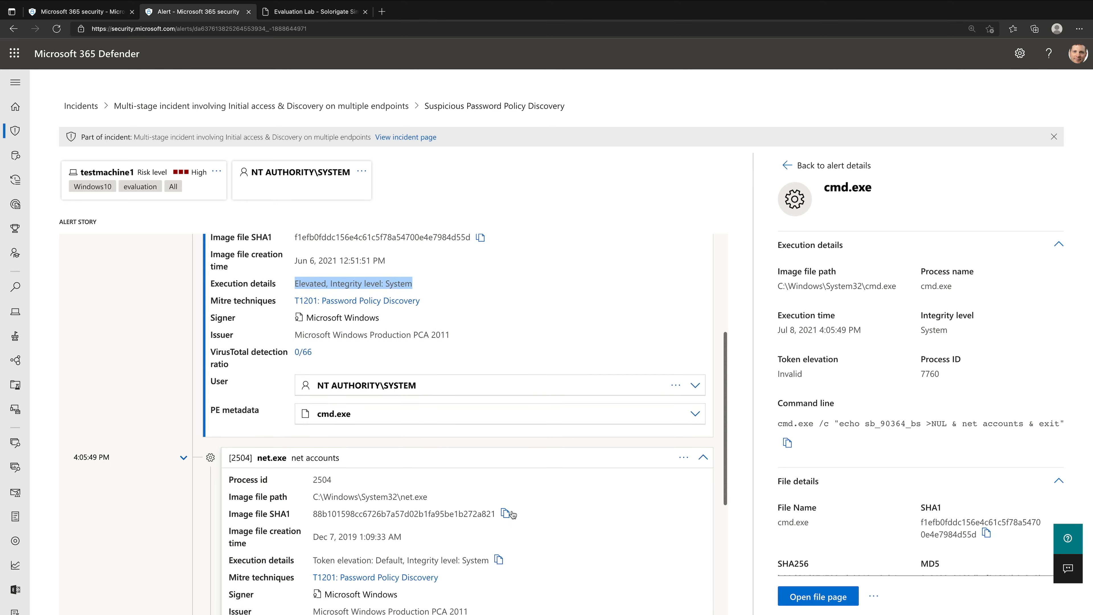
scroll(513, 515, down, 2)
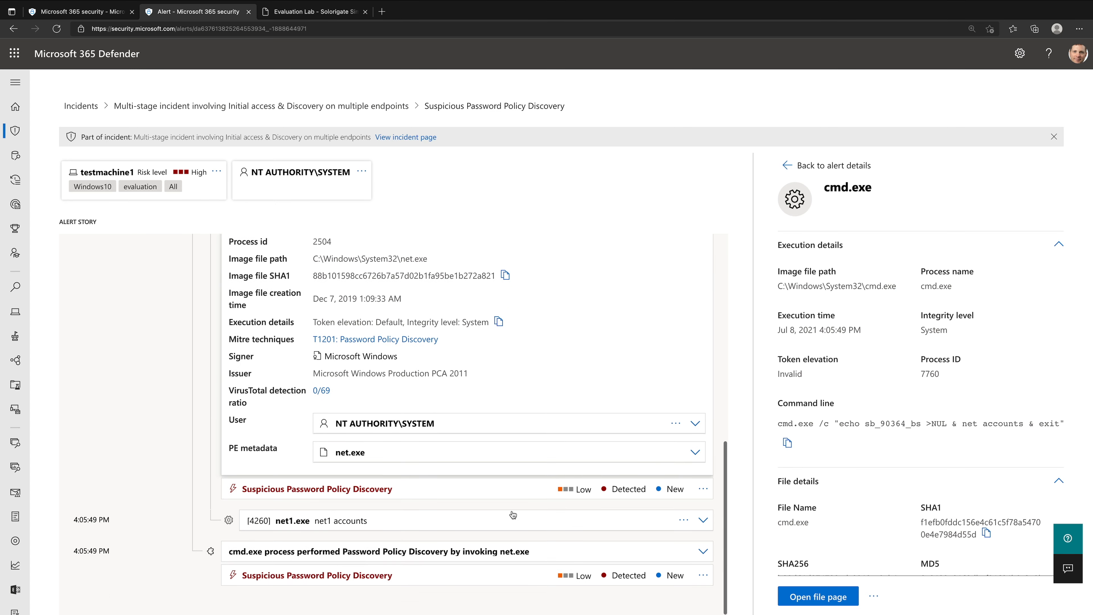
click(703, 520)
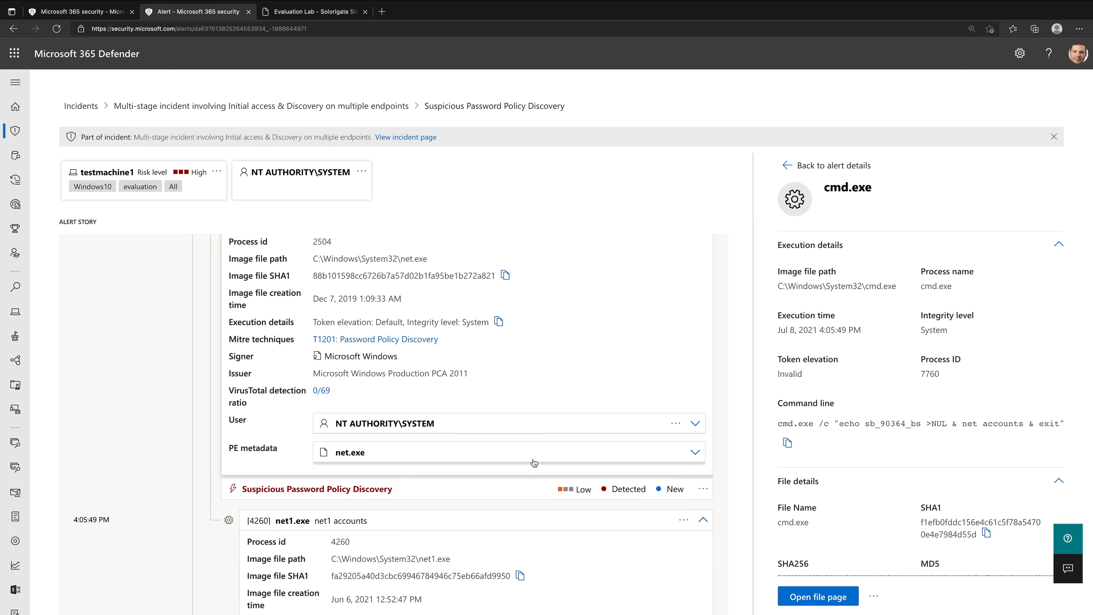
scroll(532, 460, down, 5)
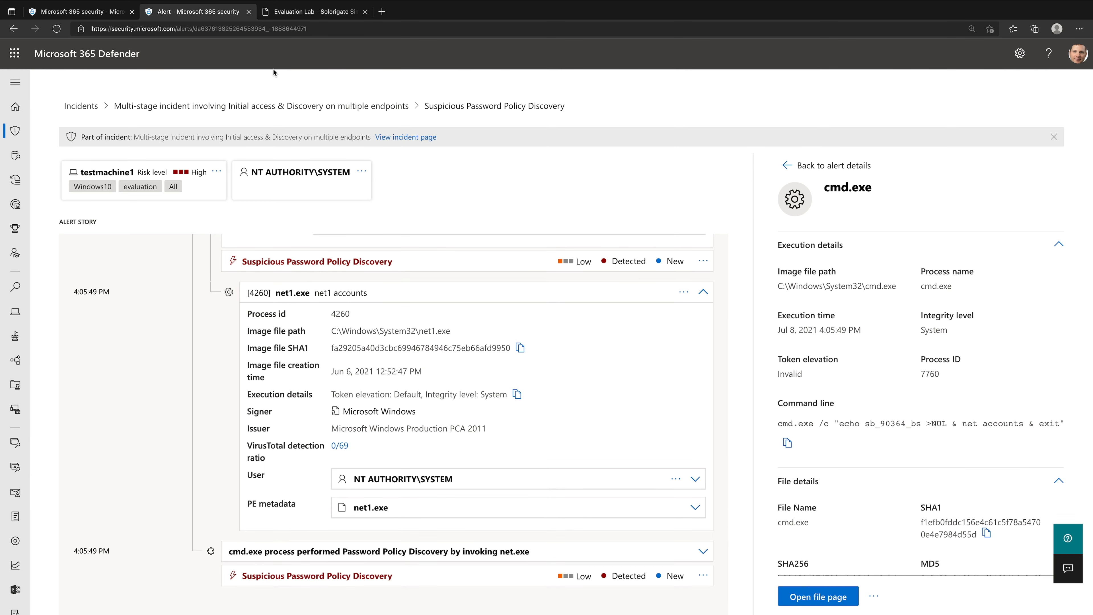
- Copy the complete DeviceProcessEvents query for CMD commands from the Solorigate guide
click(295, 16)
scroll(524, 438, down, 2)
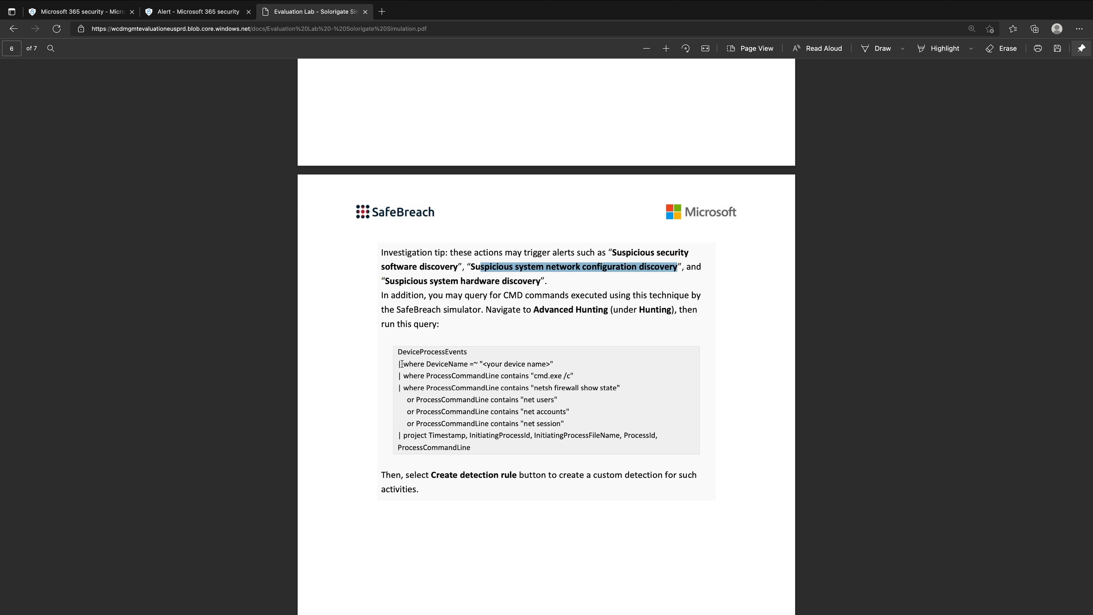
drag(398, 351, 492, 448)
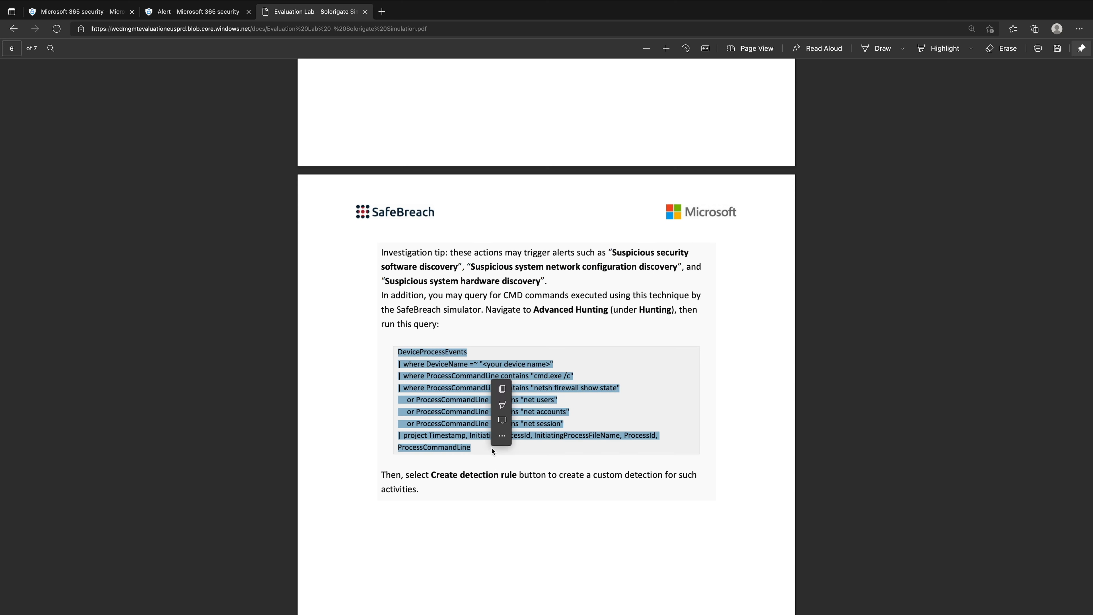
key(super+c)
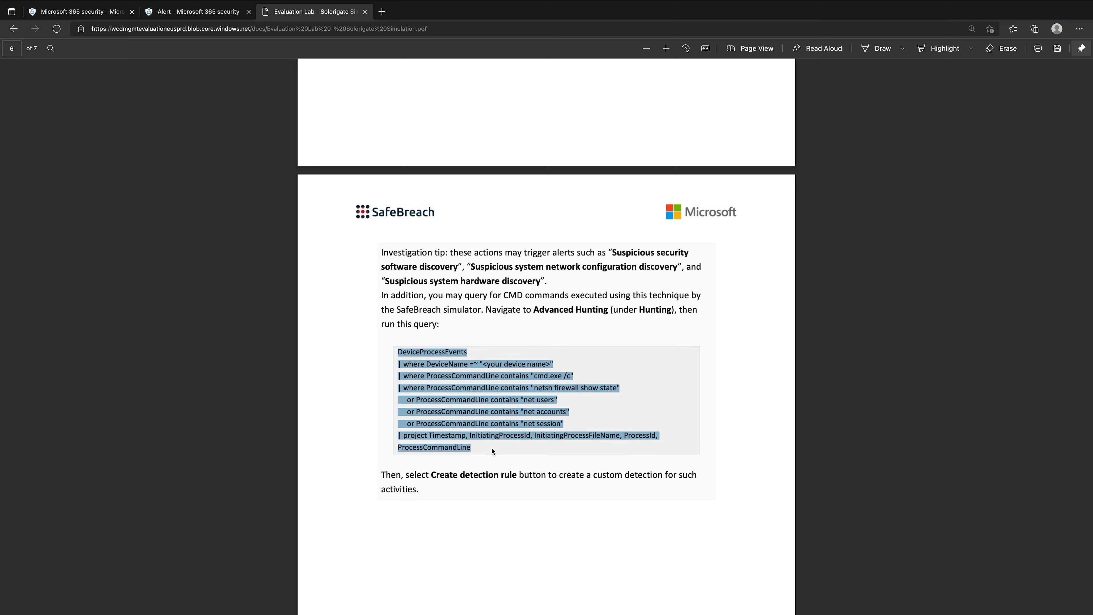
- Replace the existing Advanced hunting query with the copied DeviceProcessEvents query and run it
click(105, 18)
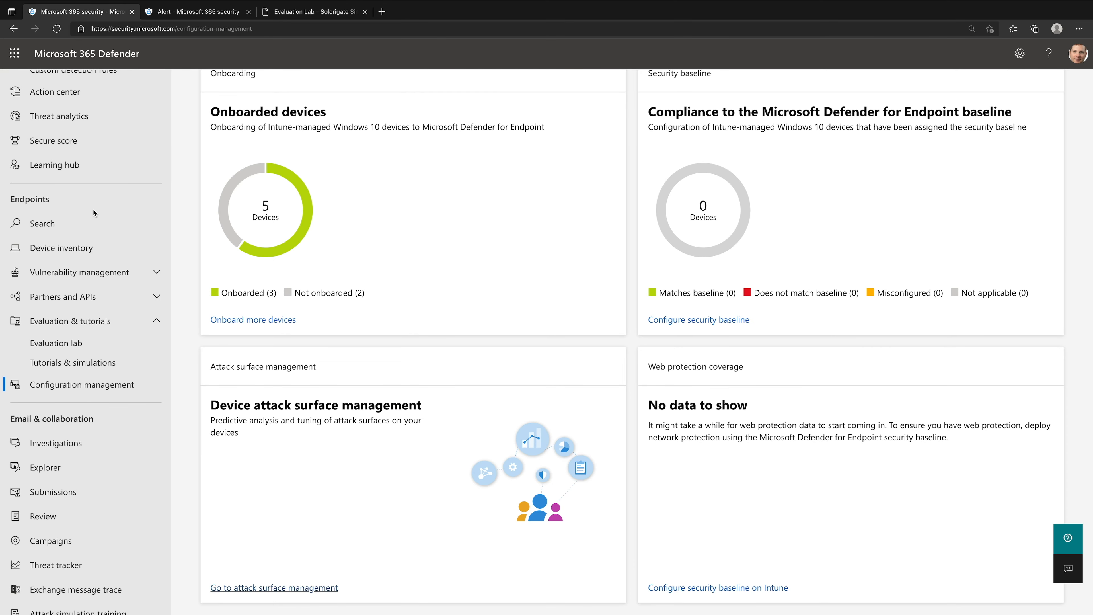
scroll(93, 209, up, 1)
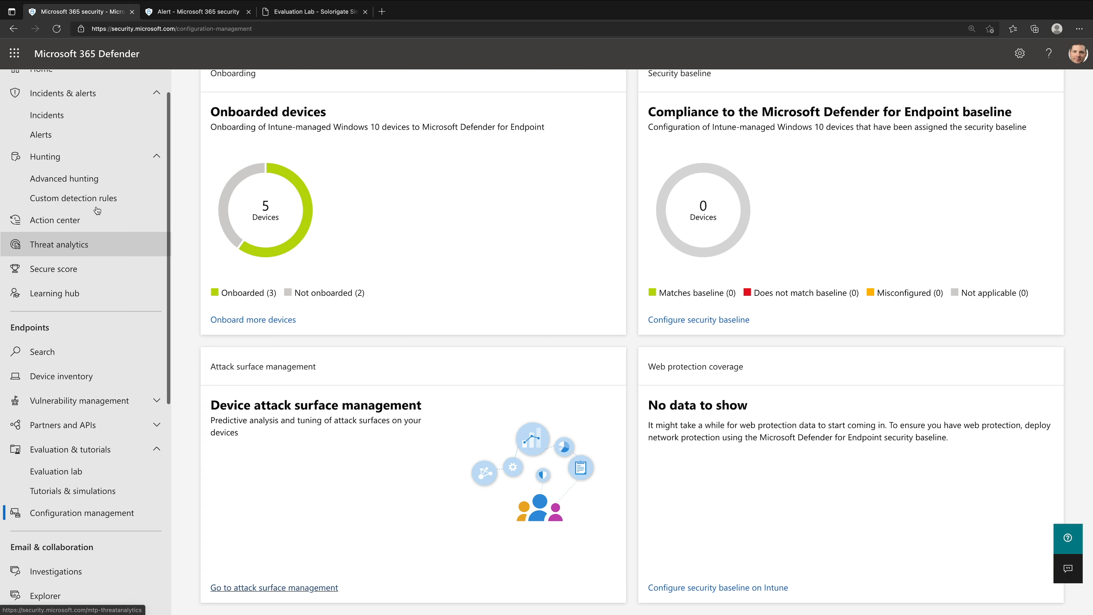
click(98, 181)
drag(766, 286, 394, 196)
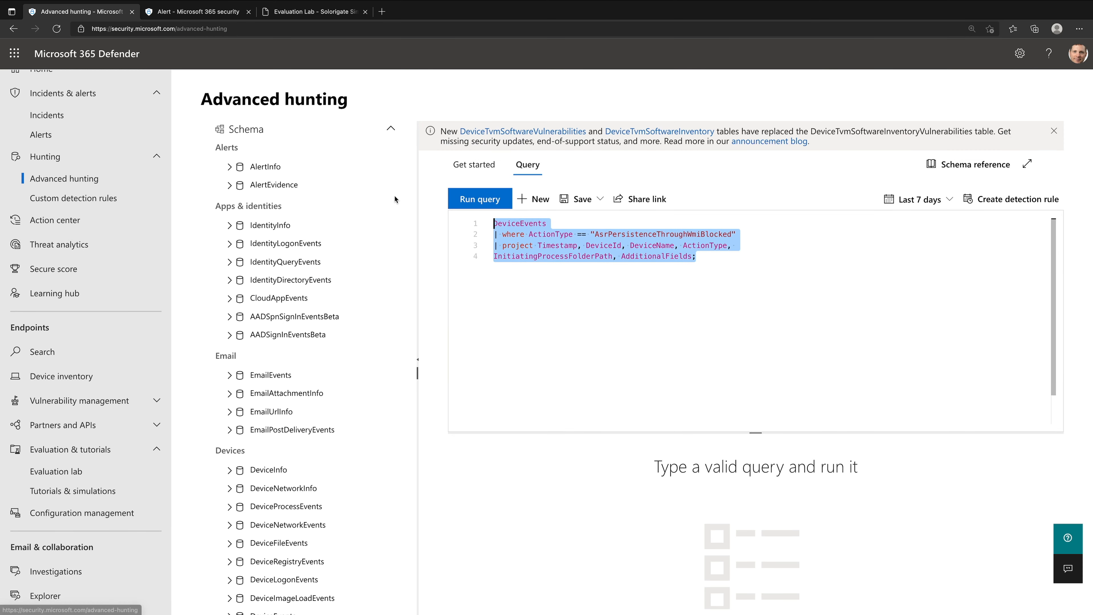
key(ctrl+v)
click(482, 203)
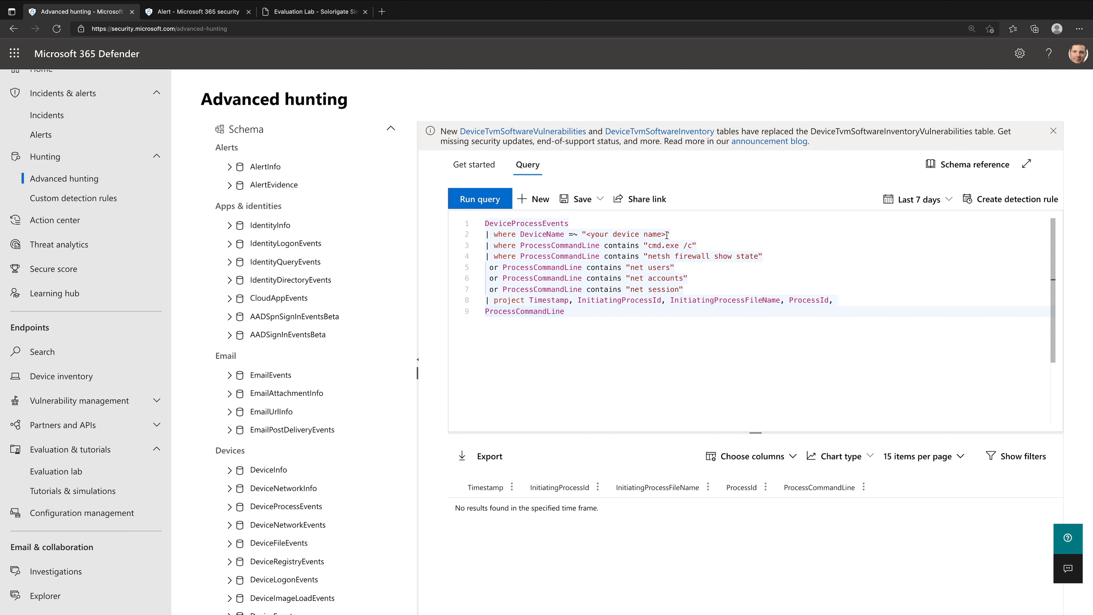
- Replace the device name placeholder in the query with testmachine1, checking the name on the alert page, and run it again
click(218, 16)
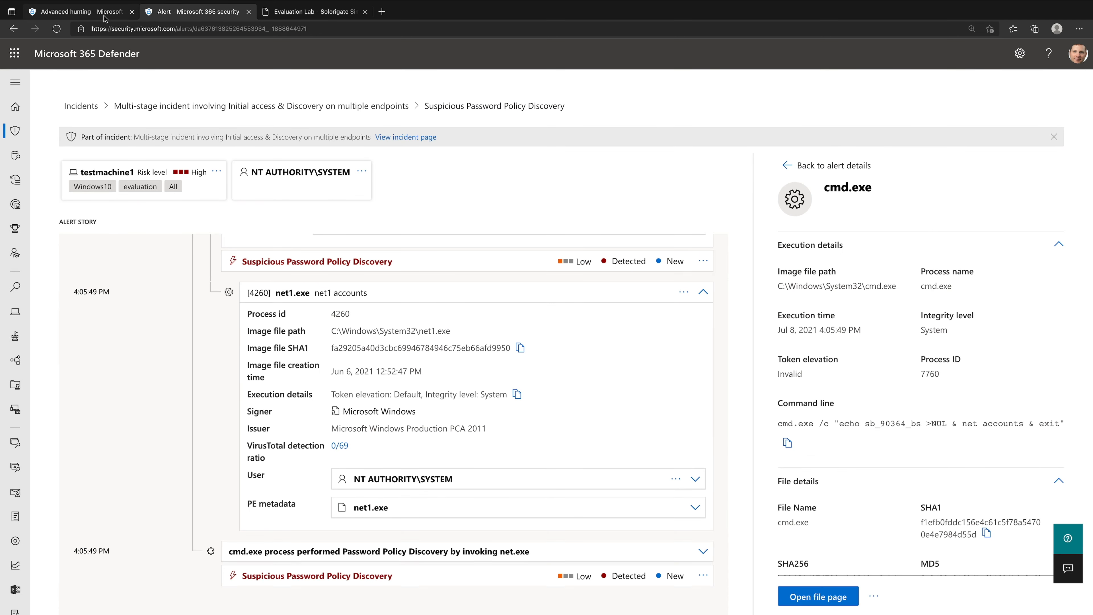
click(82, 11)
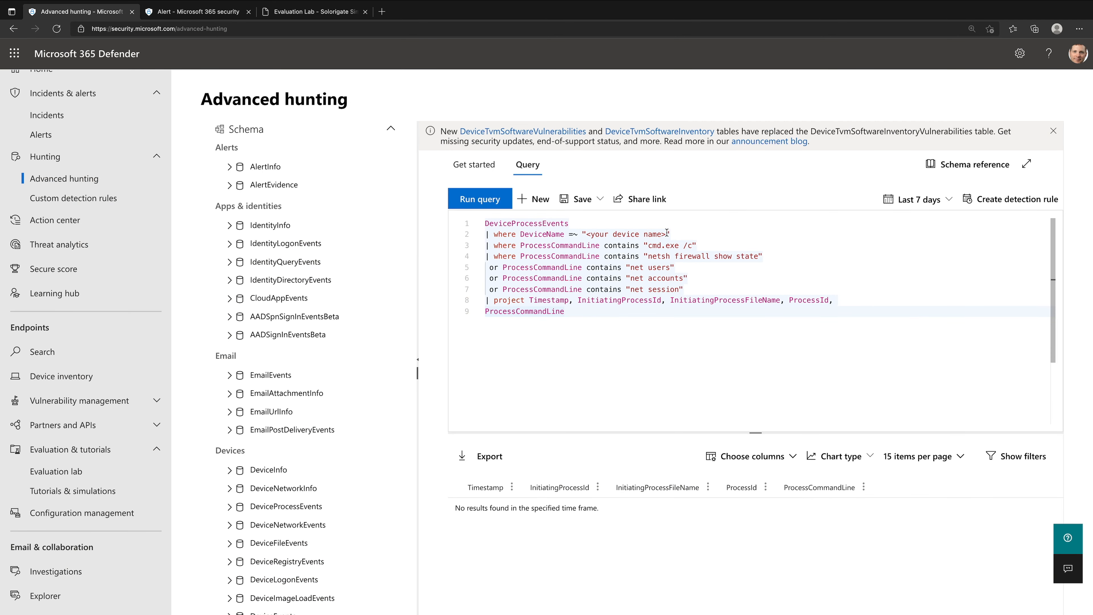
drag(667, 233, 587, 236)
text(testmachine1)
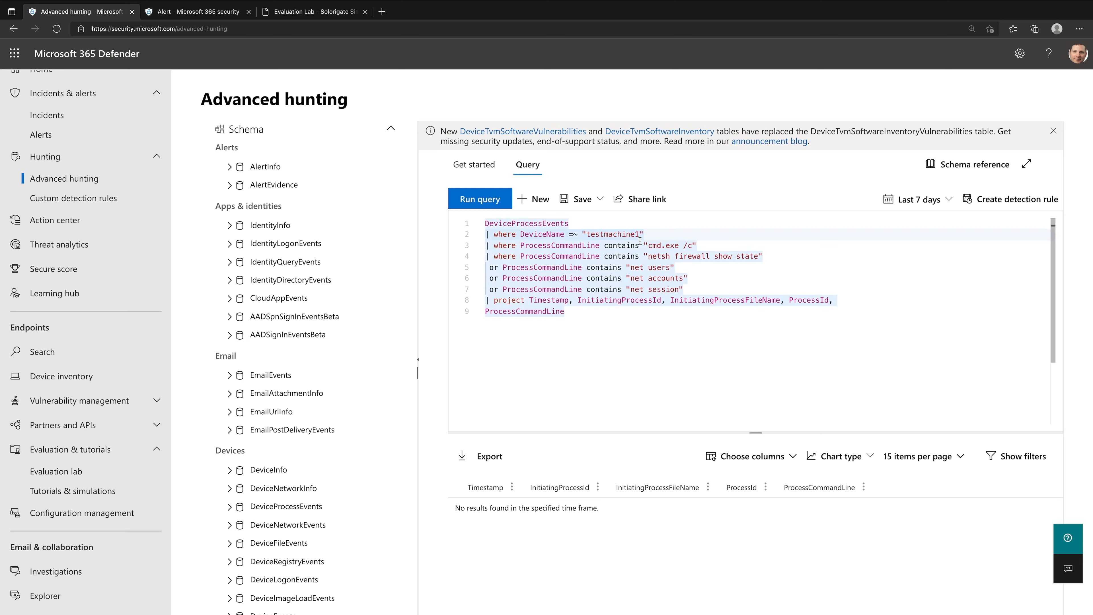
click(492, 202)
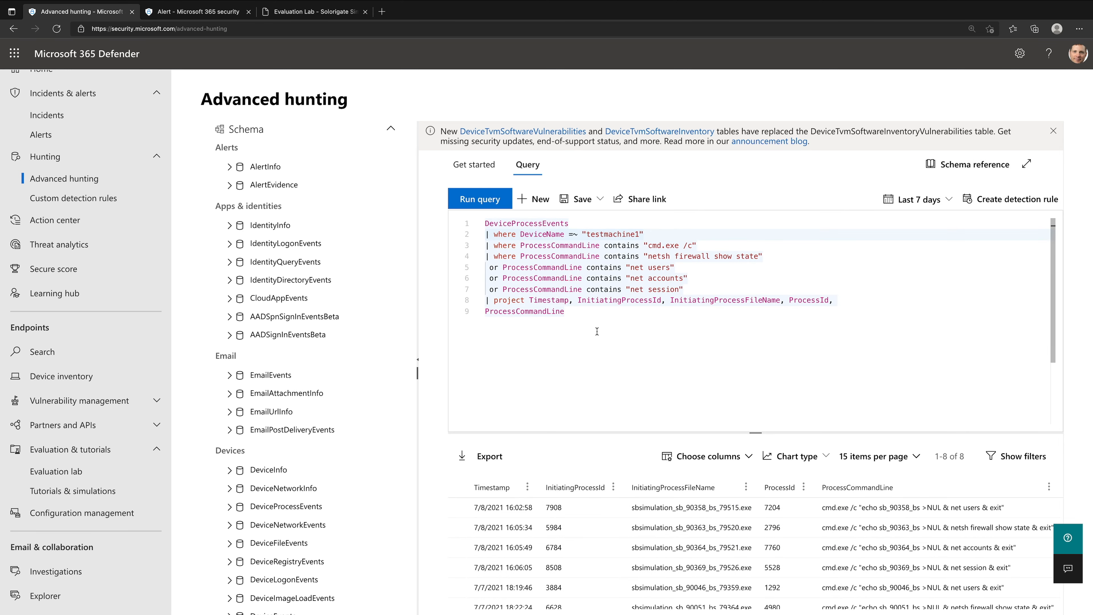
- Open the 7/7/2021 18:22:24 query result, examine its netsh firewall command line, and check the actions offered for the record
scroll(733, 568, down, 1)
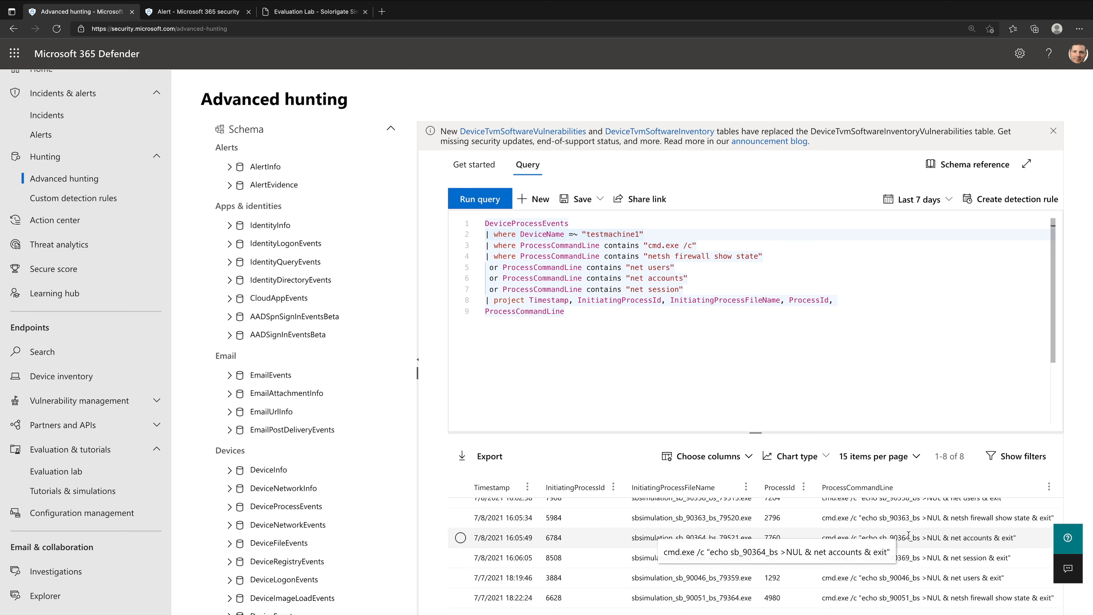
scroll(909, 535, down, 3)
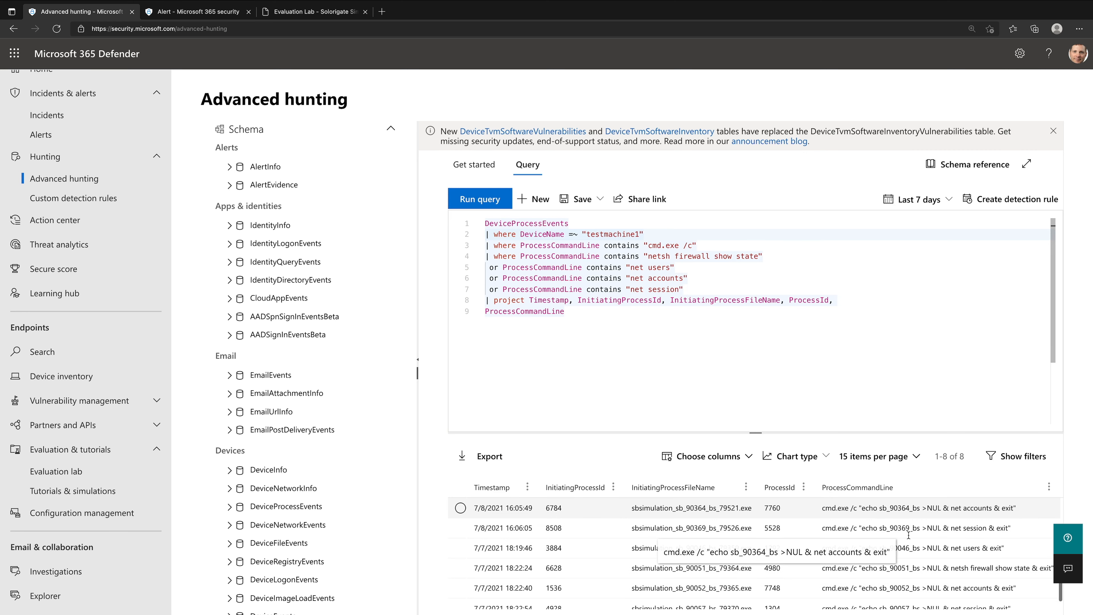
click(1021, 566)
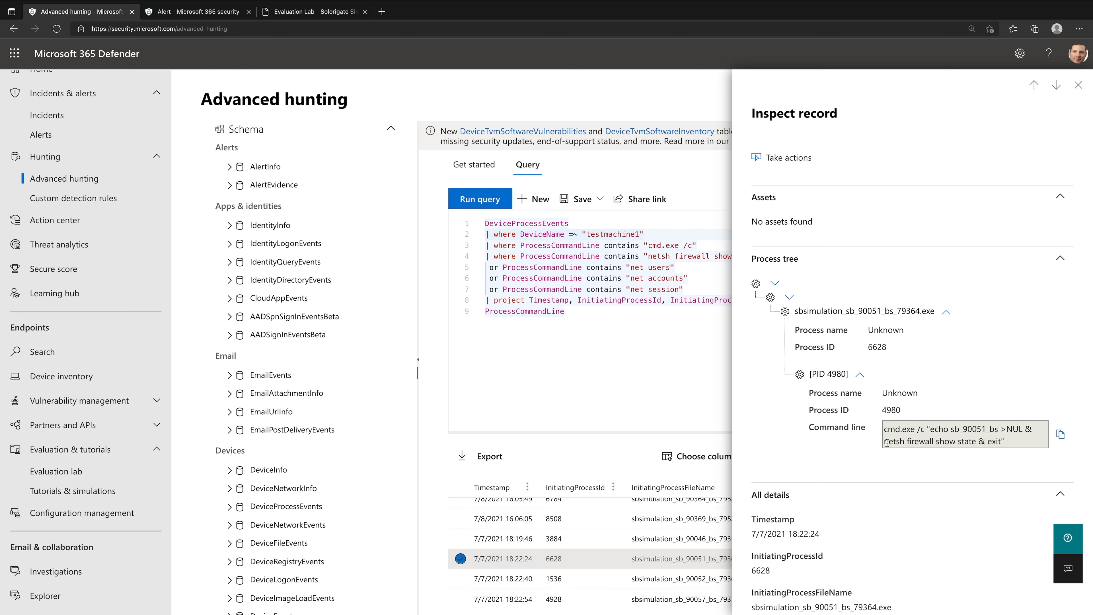
drag(886, 442, 1010, 439)
click(1010, 439)
click(780, 157)
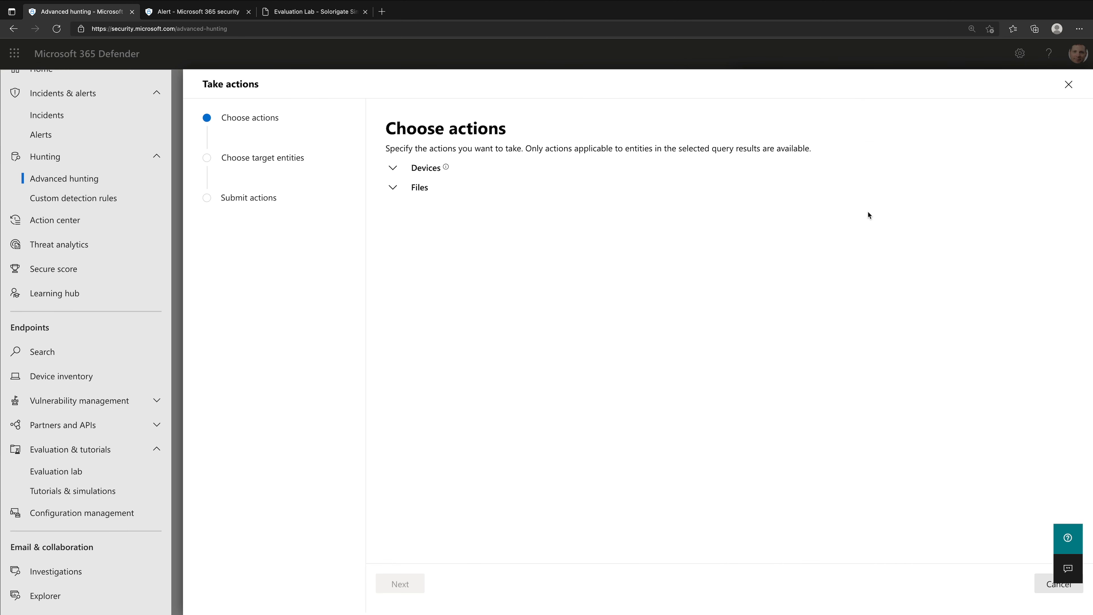
click(1068, 85)
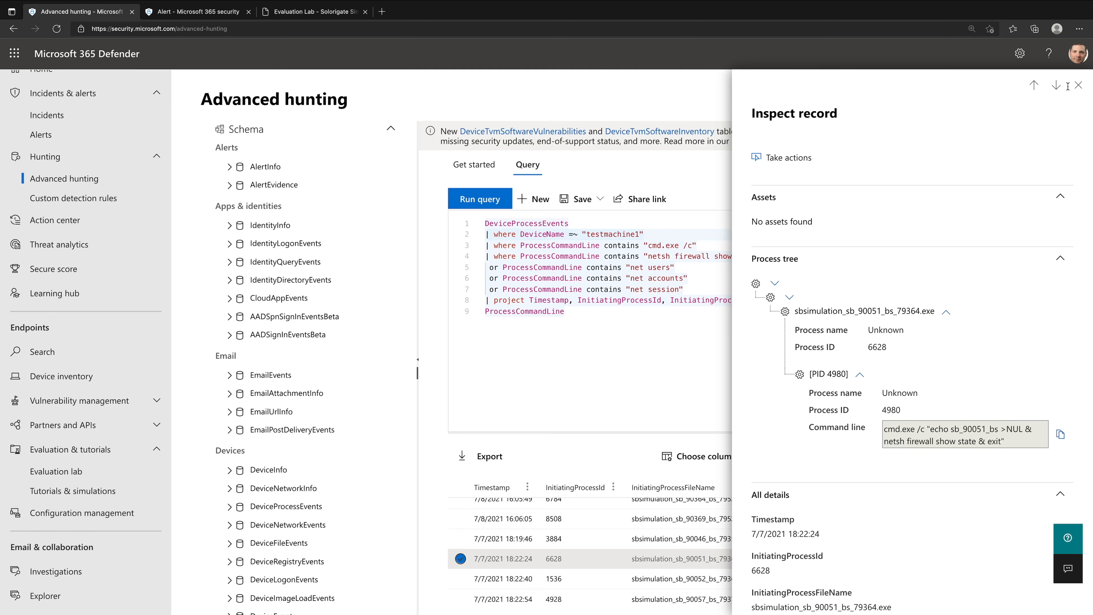
click(1079, 85)
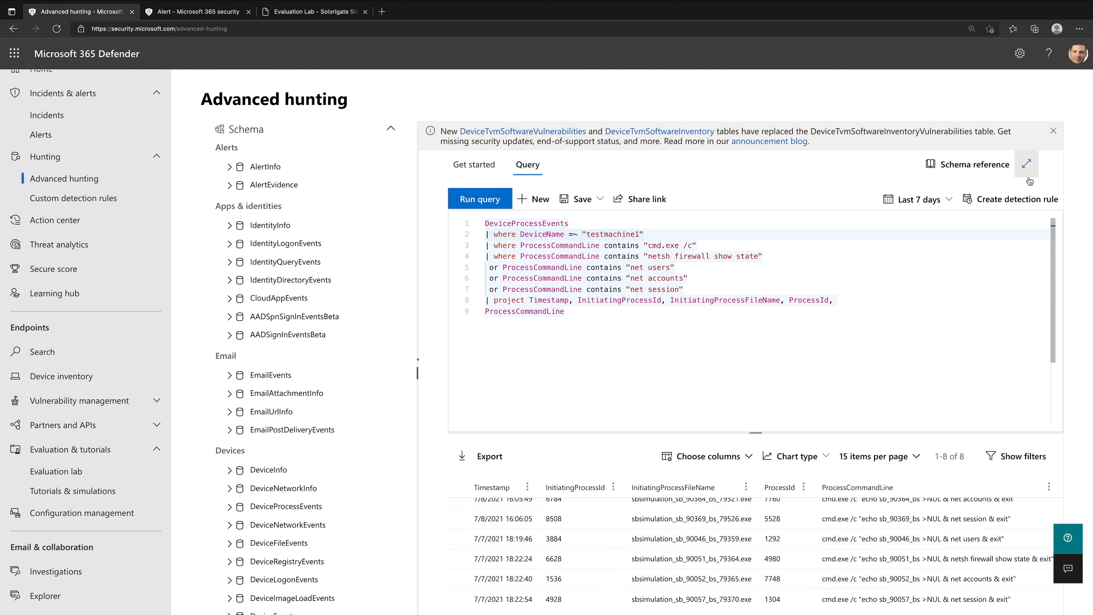
- Try to create a detection rule from the current query
click(1017, 202)
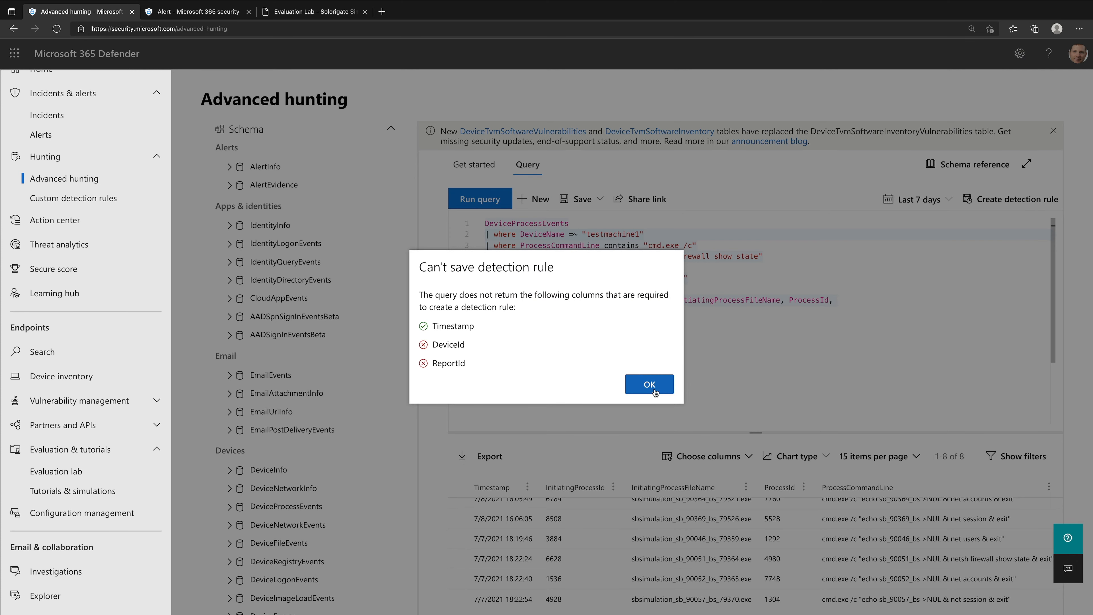
click(635, 390)
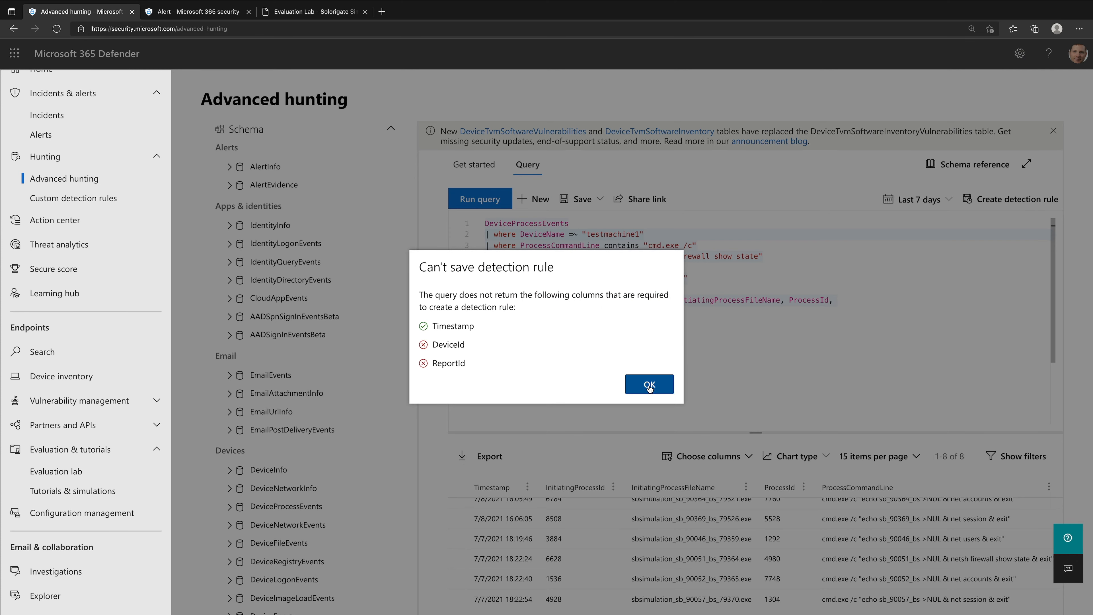
- Reopen the netsh firewall record's response actions and examine the options under Devices and Files
click(865, 560)
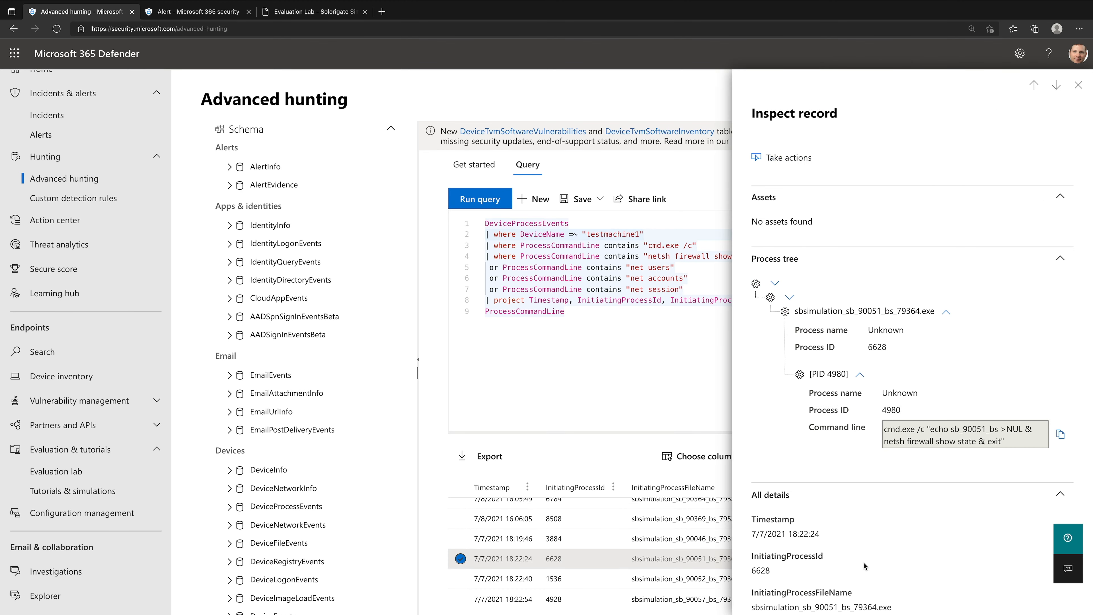
click(804, 162)
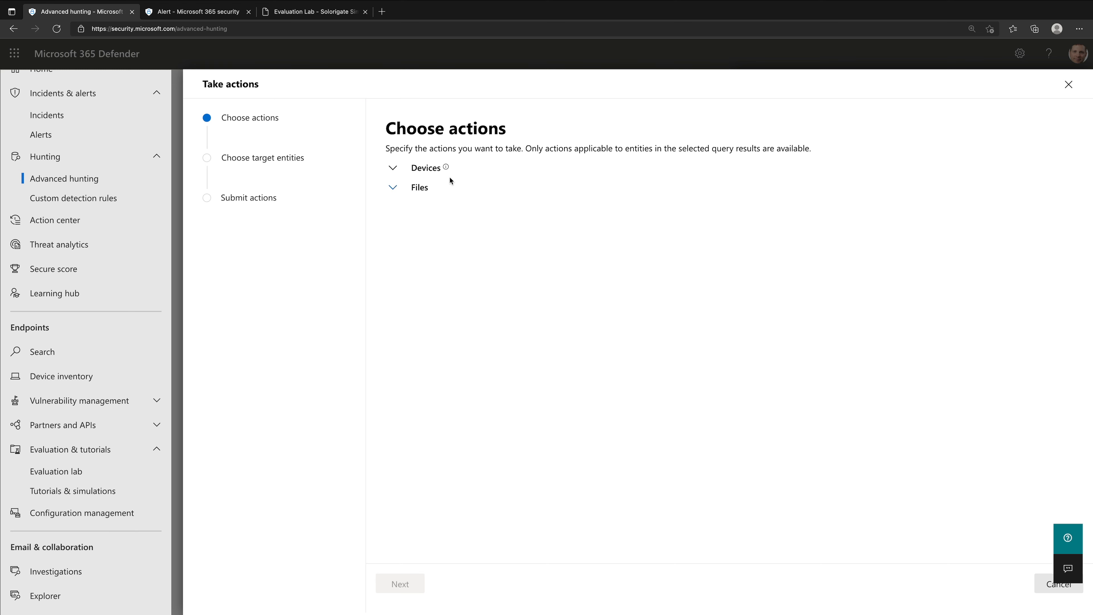
click(399, 168)
click(391, 291)
key(ctrl+plus)
key(ctrl+plus)
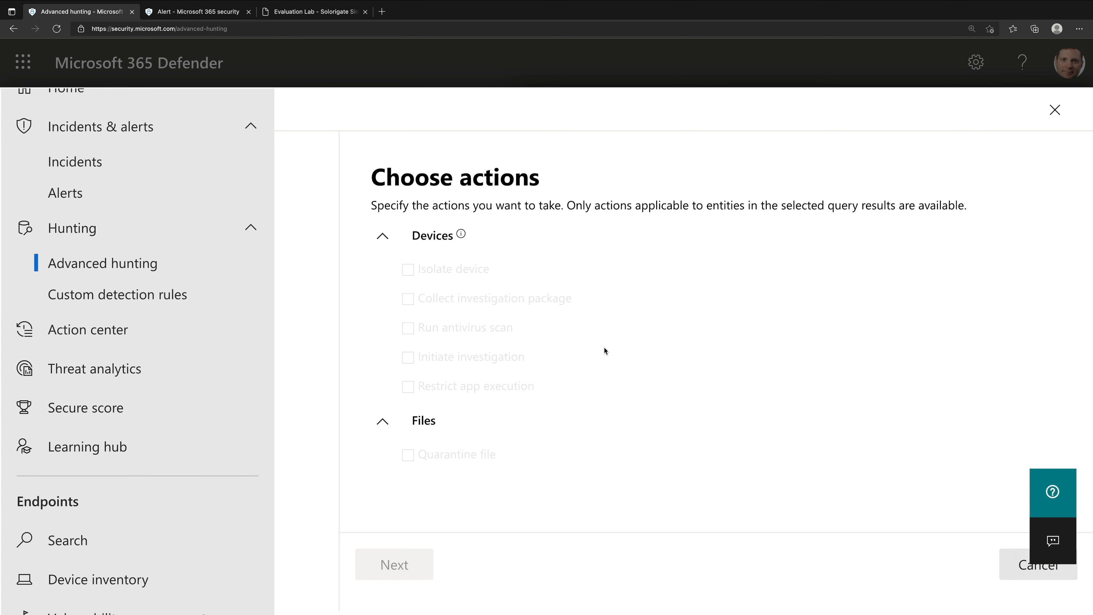
key(ctrl+minus)
key(ctrl+minus)
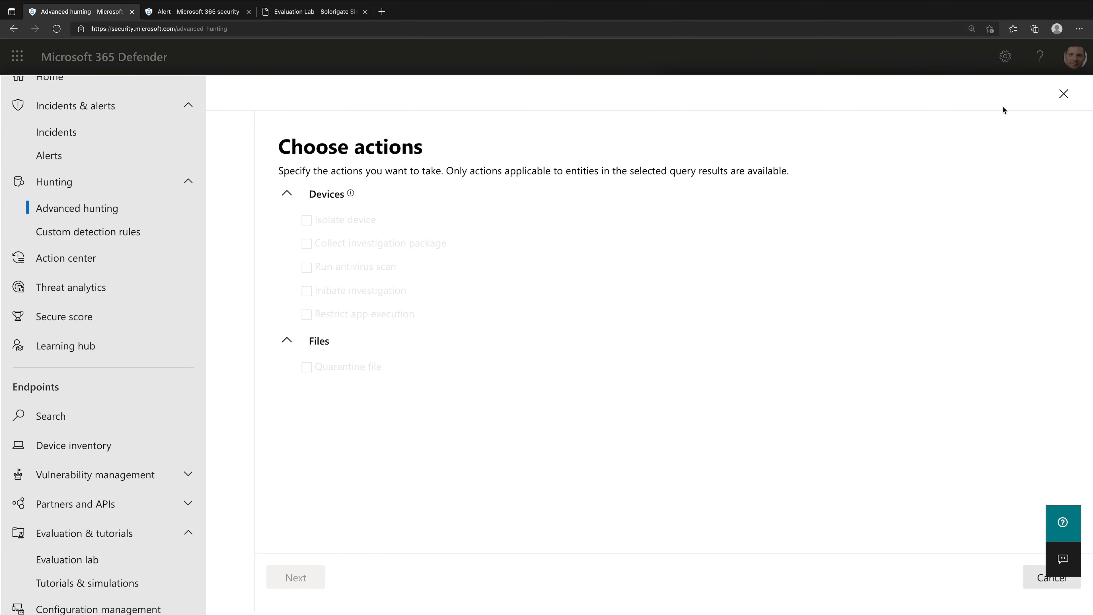
click(1063, 94)
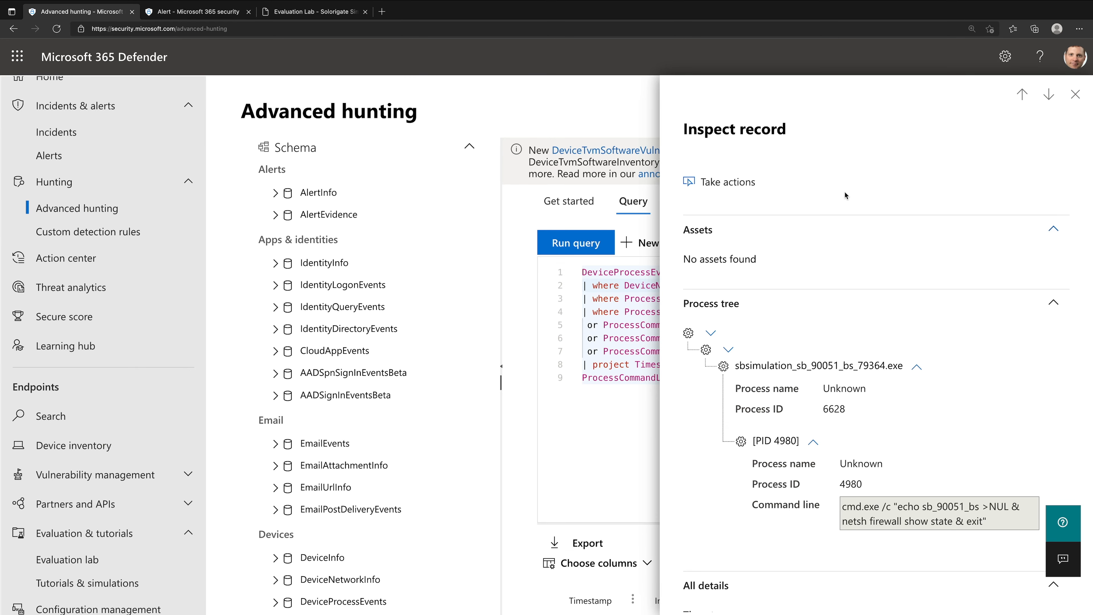
click(1075, 94)
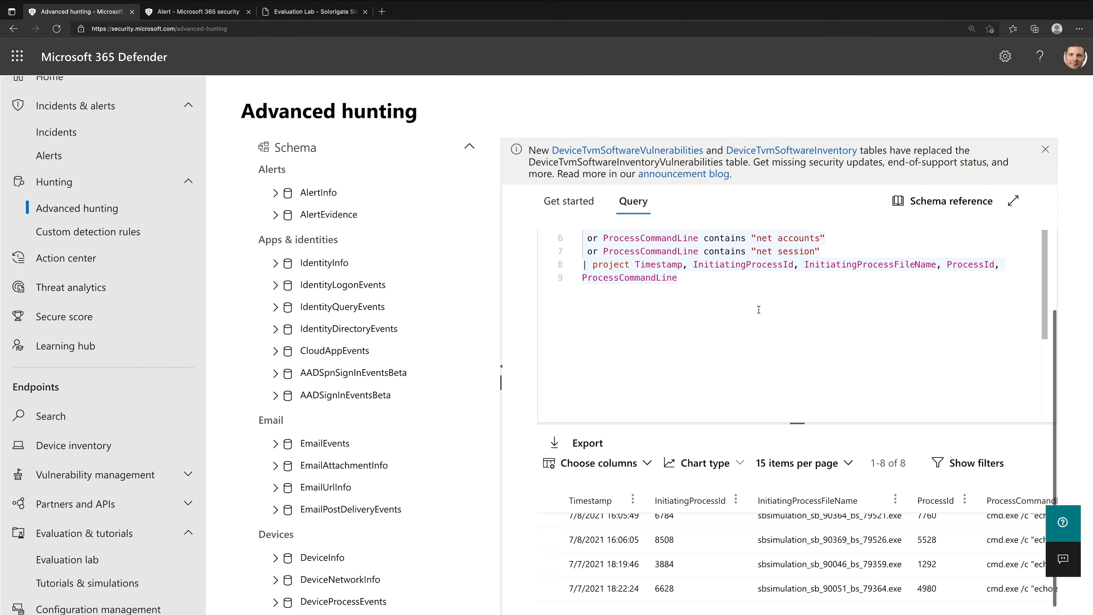
scroll(759, 309, down, 2)
scroll(759, 310, up, 2)
key(ctrl+minus)
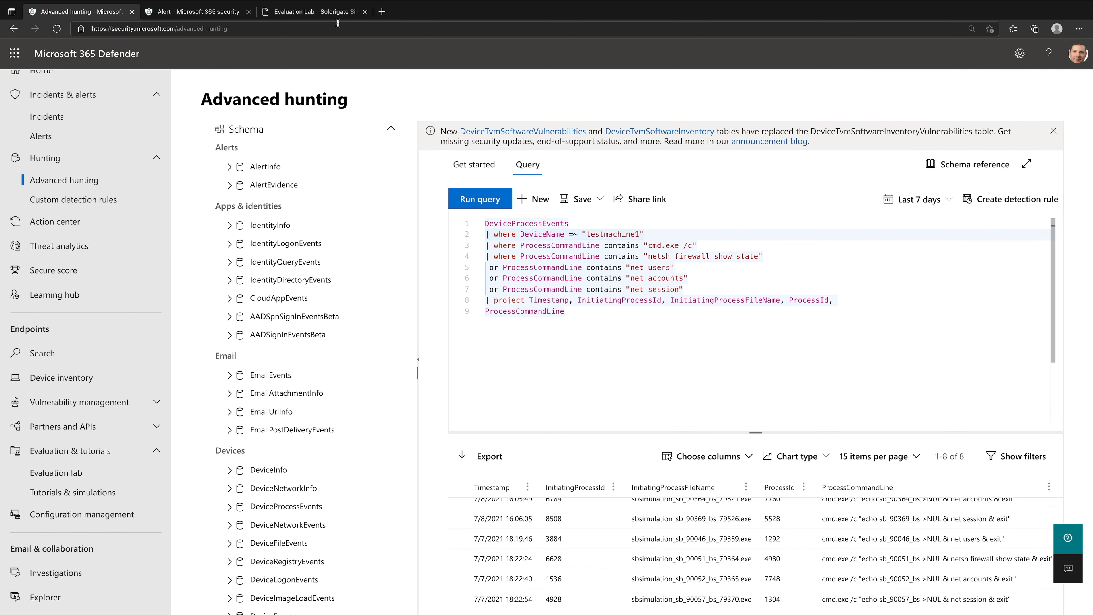
- Read the Solorigate guide's instruction on creating a custom detection rule from the CMD commands query
click(339, 13)
scroll(525, 401, down, 1)
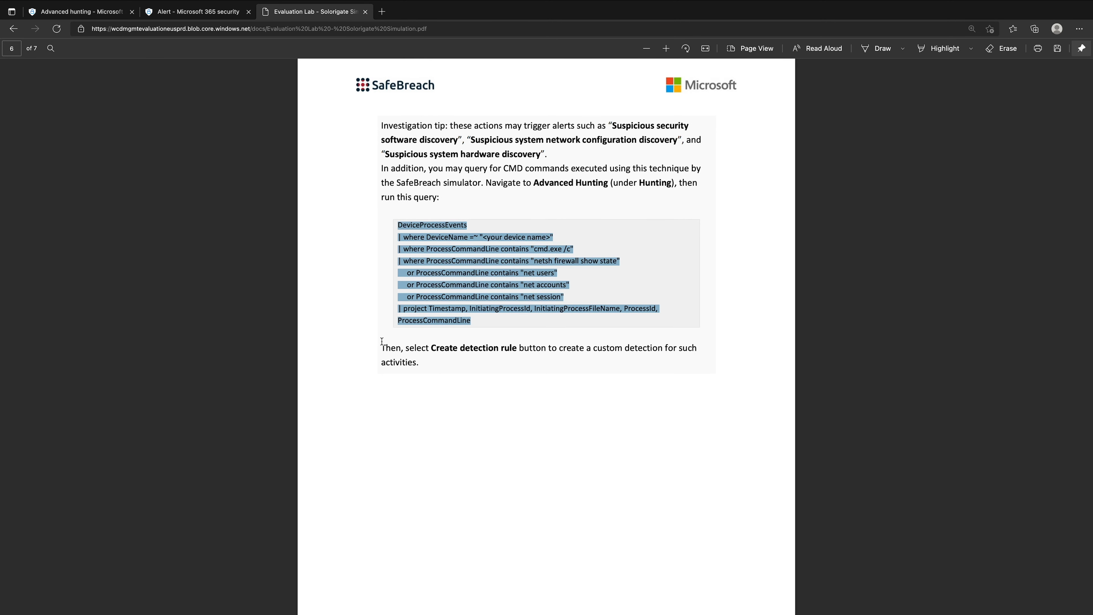
click(422, 348)
drag(410, 348, 690, 364)
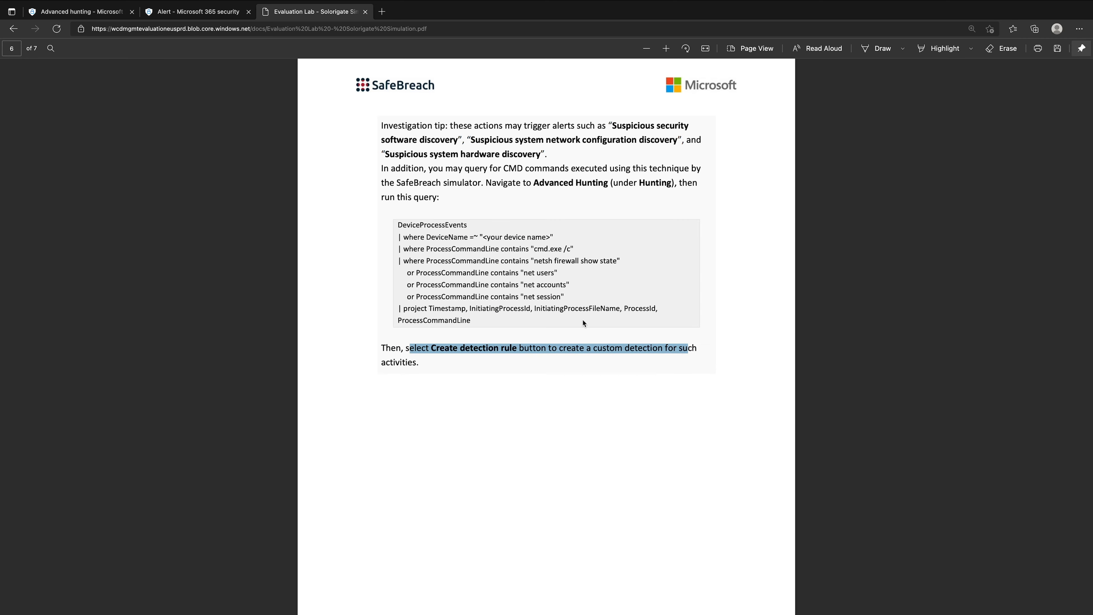
scroll(518, 279, up, 10)
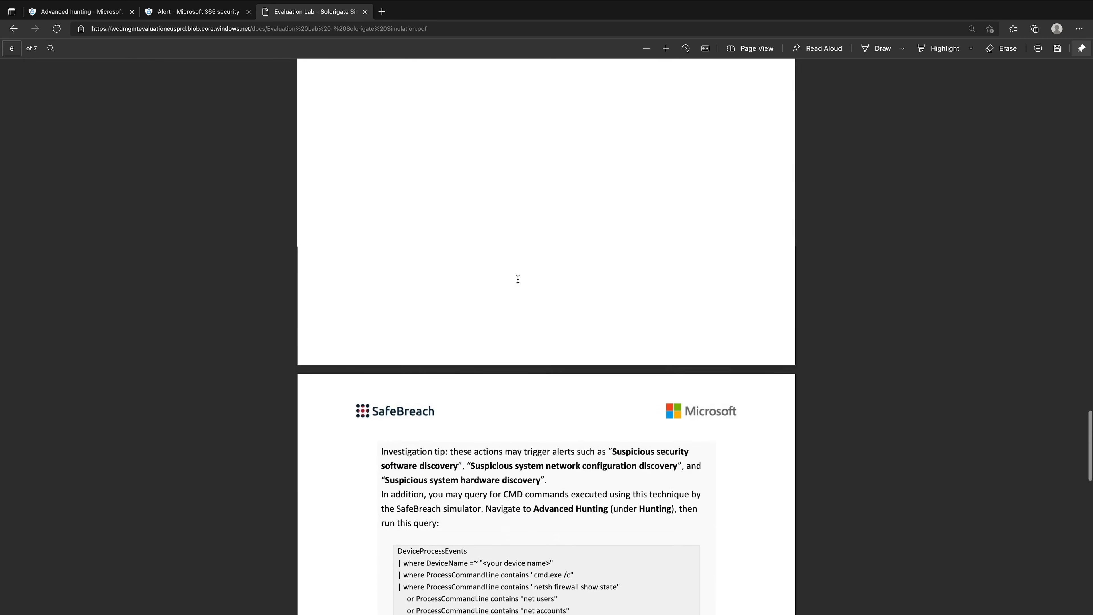
- Return from the alert to its multi-stage incident and open the incident's list of devices
click(177, 14)
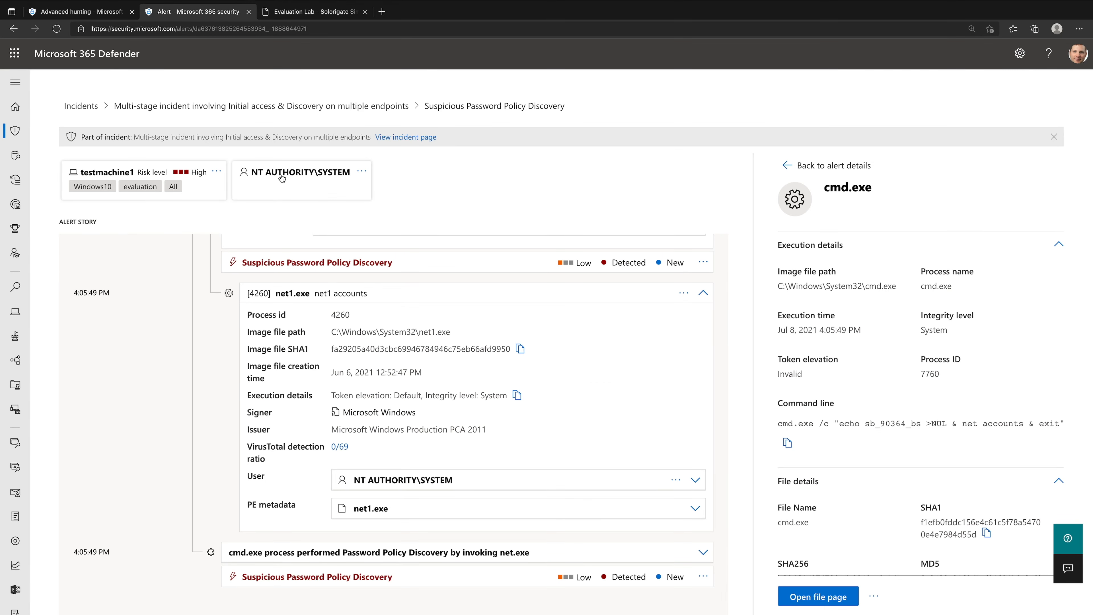
click(282, 106)
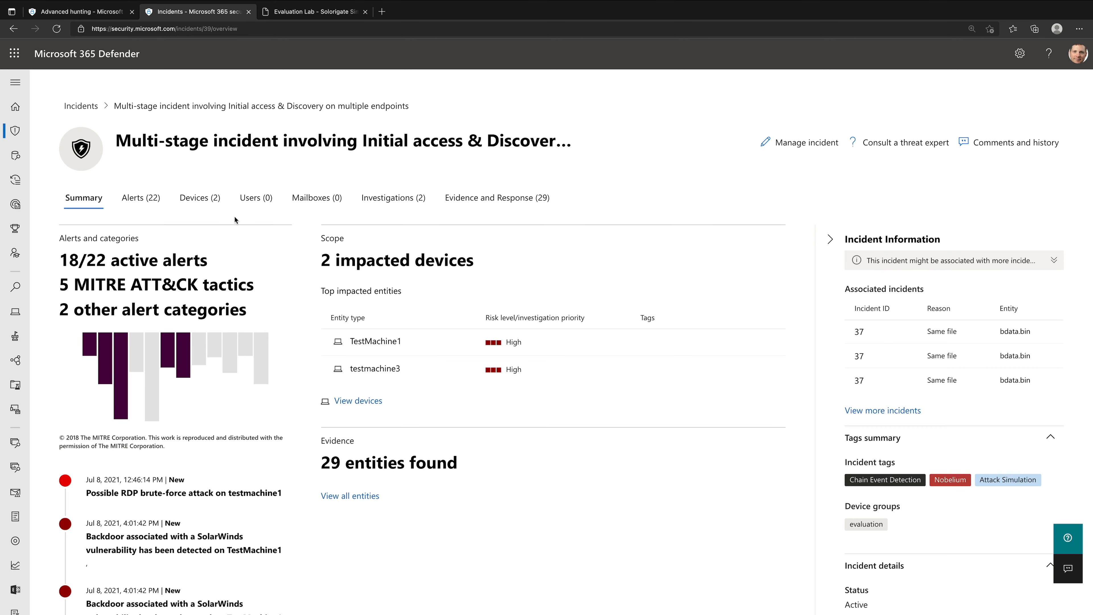
click(202, 198)
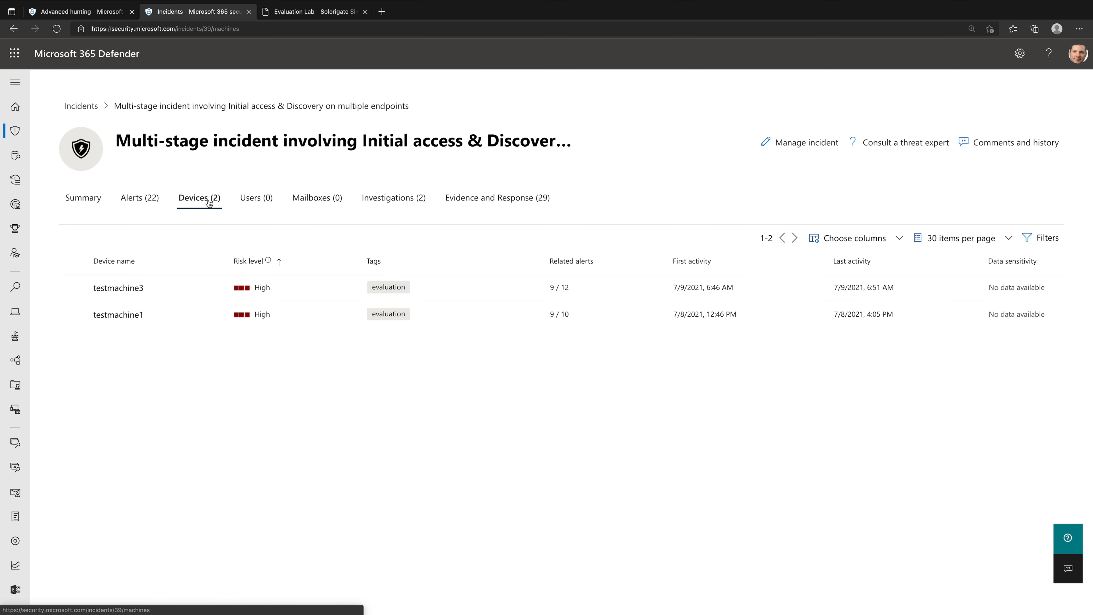
- Select testmachine3 and testmachine1 together and examine the bulk tag management options available for them
click(71, 287)
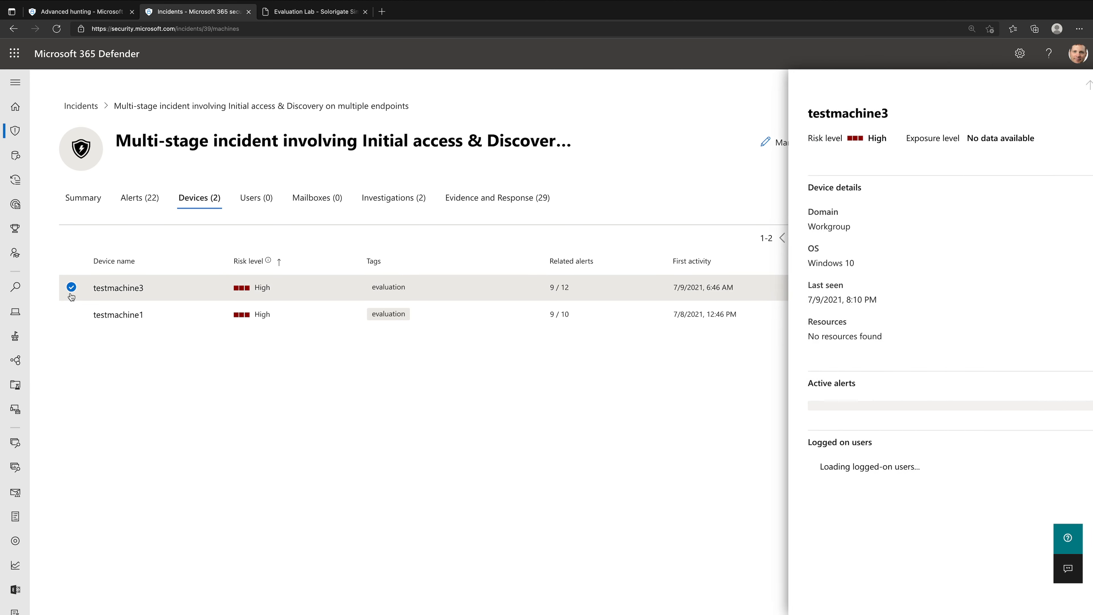
click(72, 315)
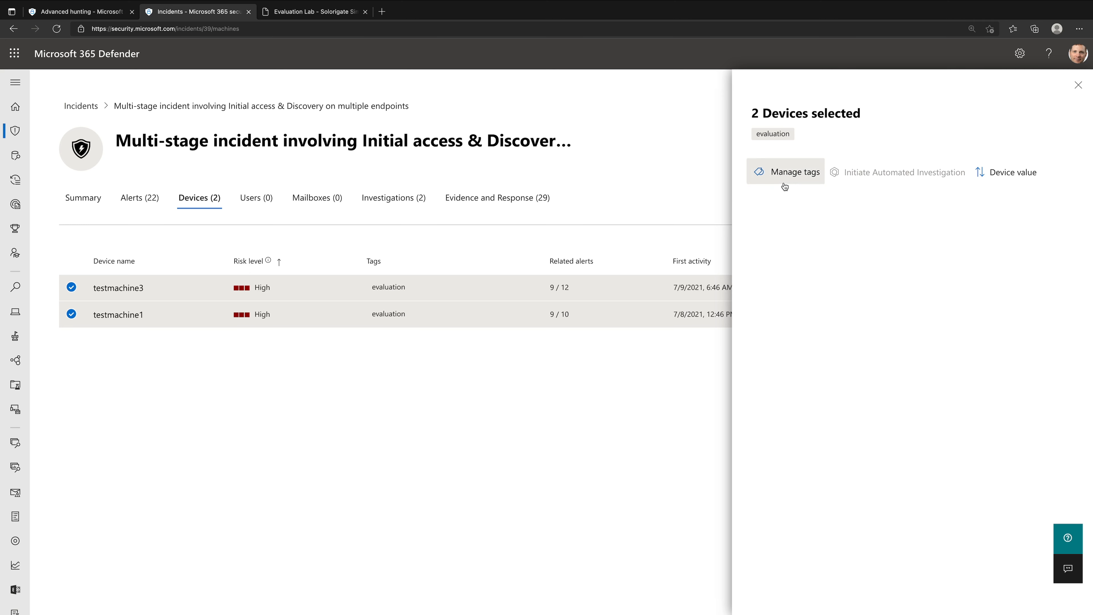
click(787, 173)
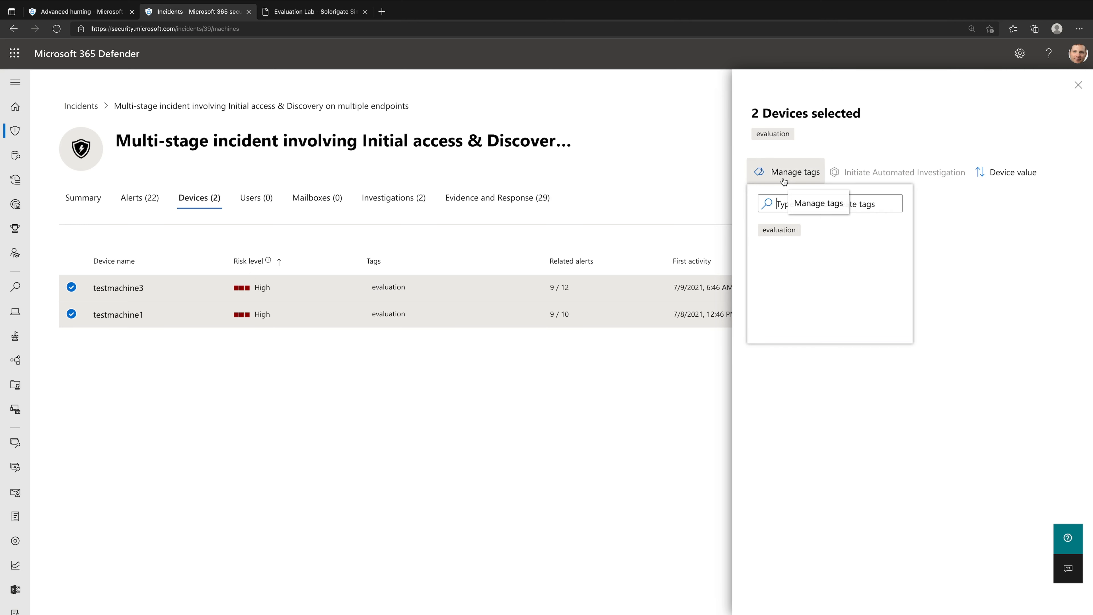
click(813, 283)
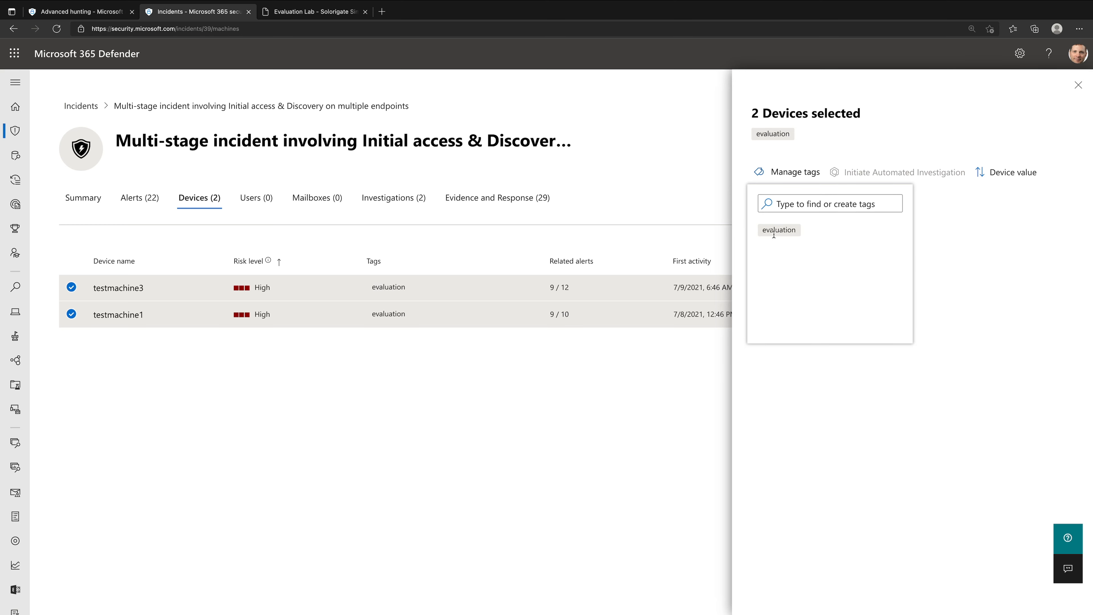
click(1078, 84)
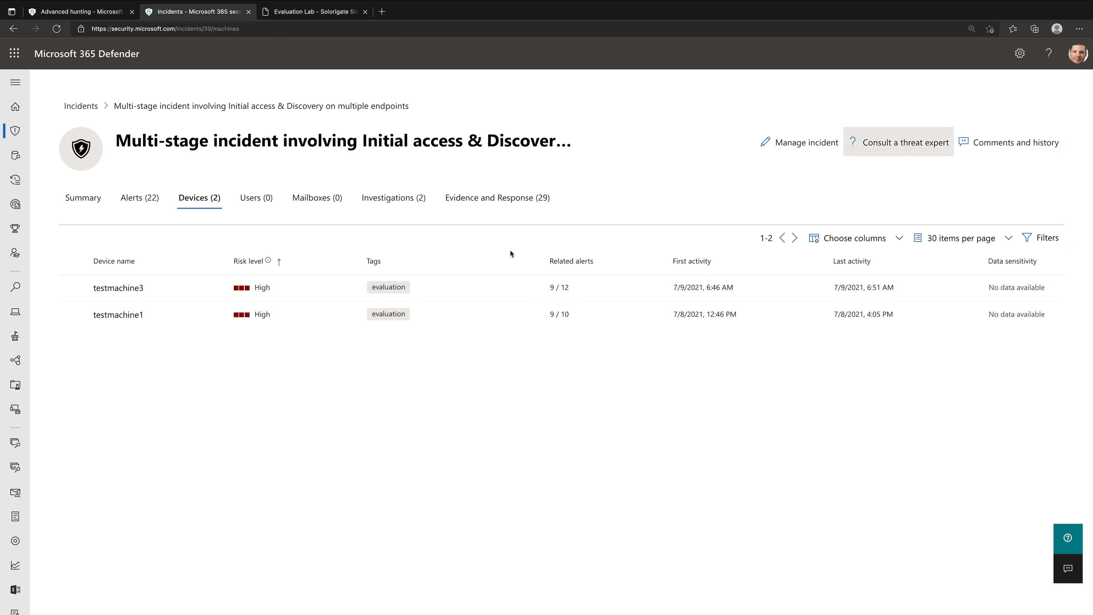
- Open the testmachine3 device page and check its risk level in the overview
click(111, 289)
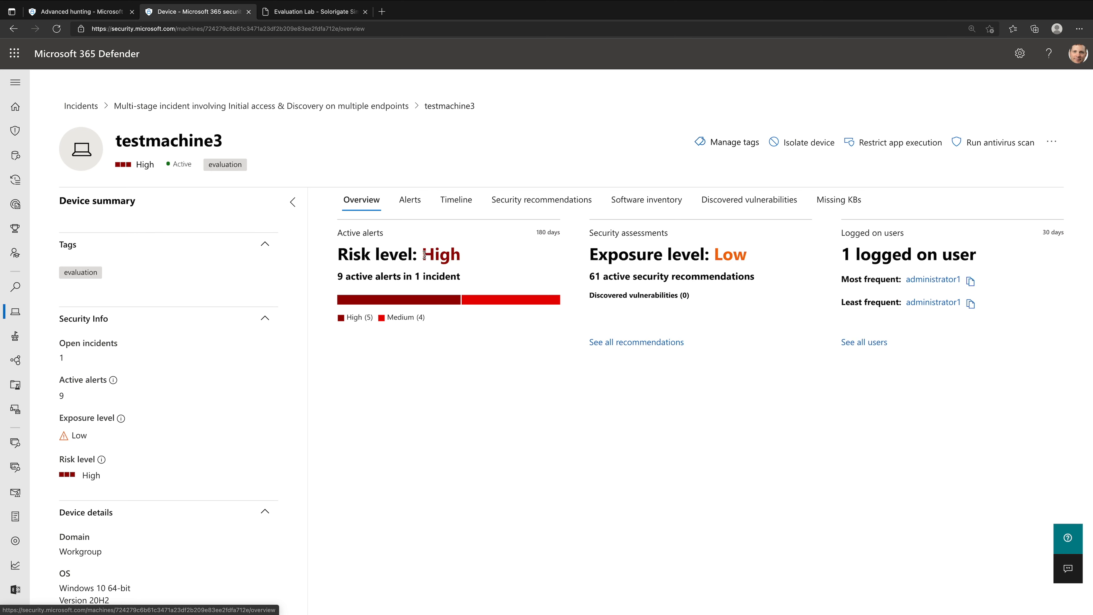
drag(422, 255, 482, 258)
click(482, 257)
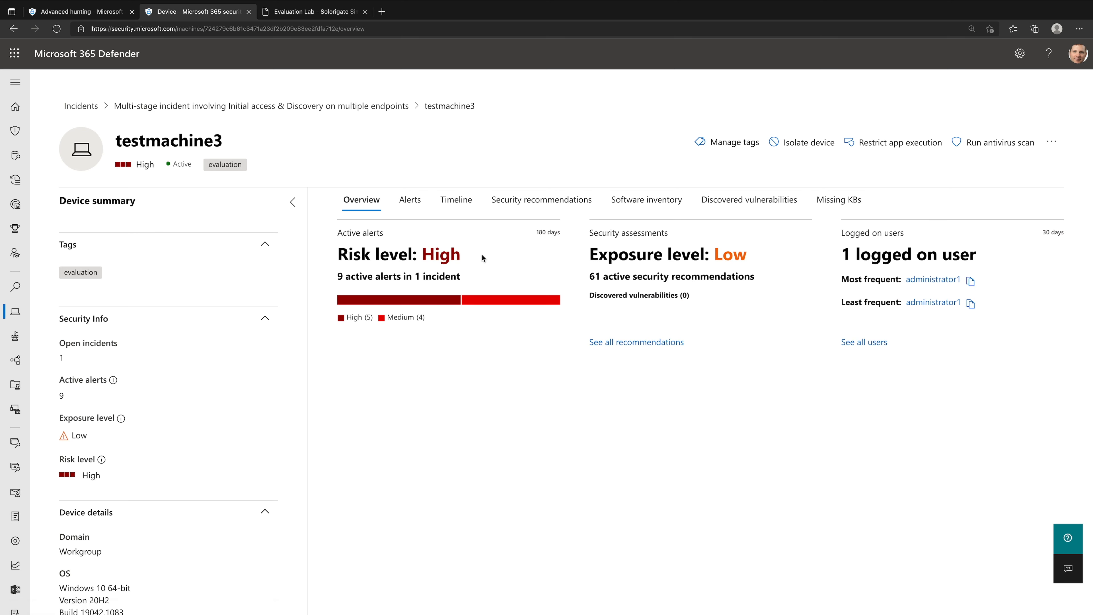
- Review the list of alerts raised on testmachine3
click(413, 207)
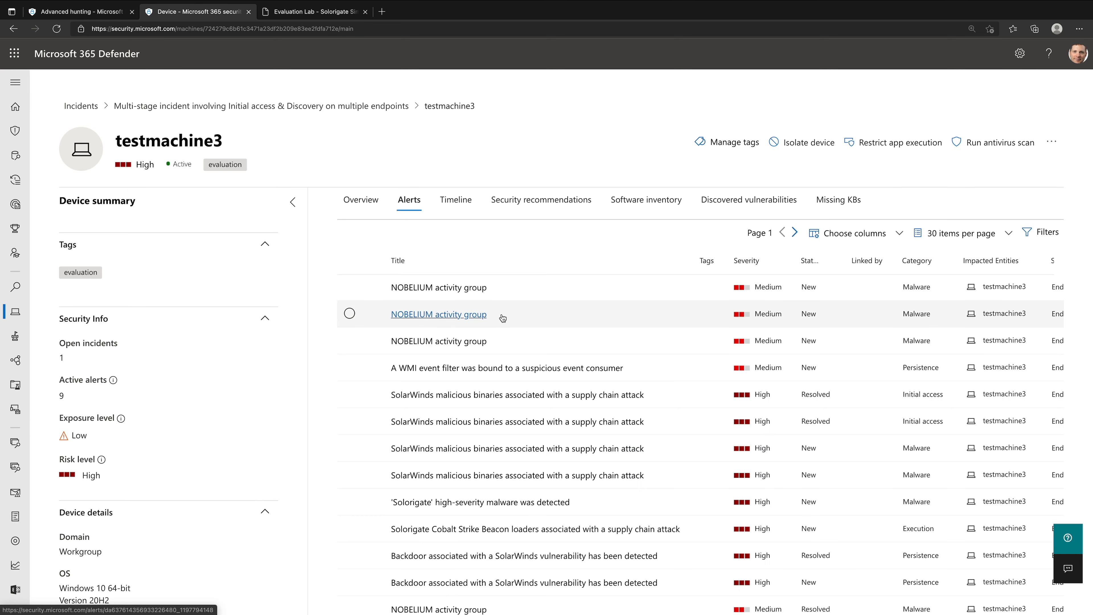
scroll(534, 470, down, 3)
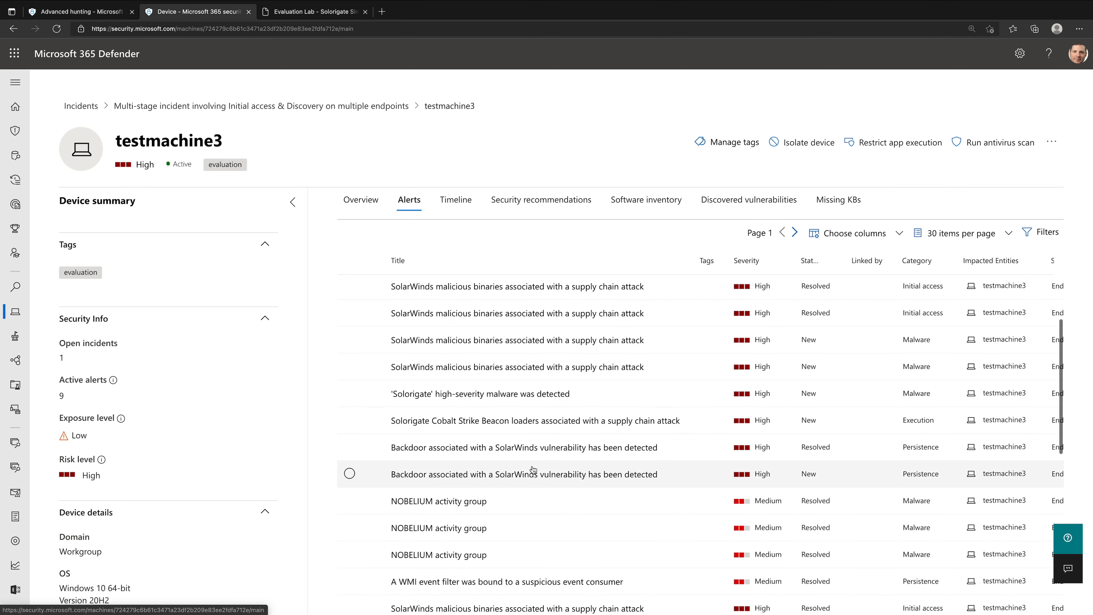
scroll(534, 469, up, 3)
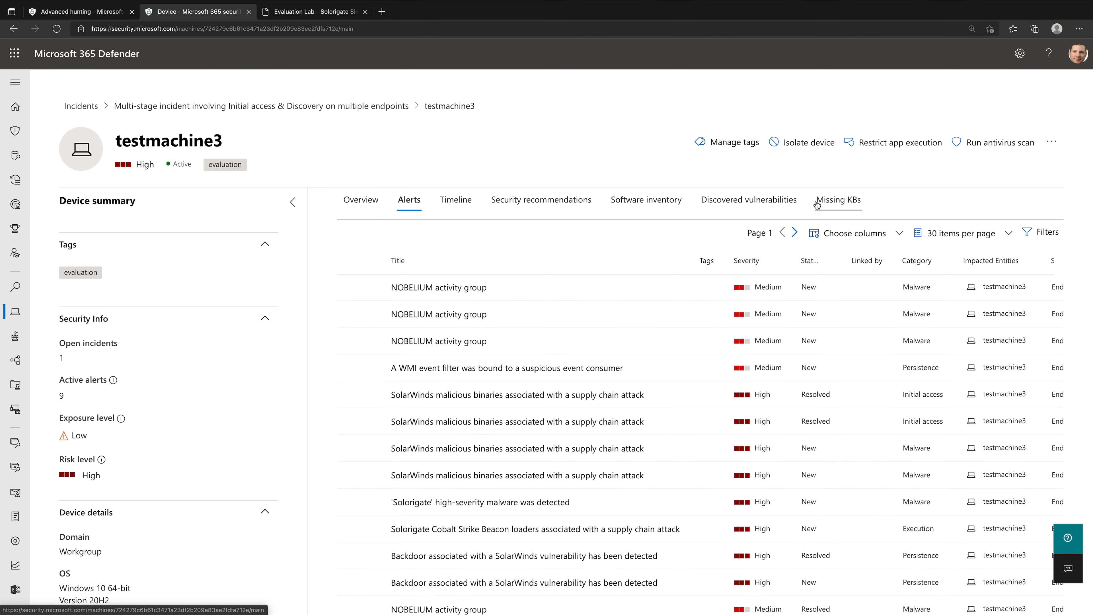
- Isolate testmachine3 from the network with the comment "Demo", allowing Outlook, Teams and Skype for Business communication during isolation
click(808, 155)
click(596, 334)
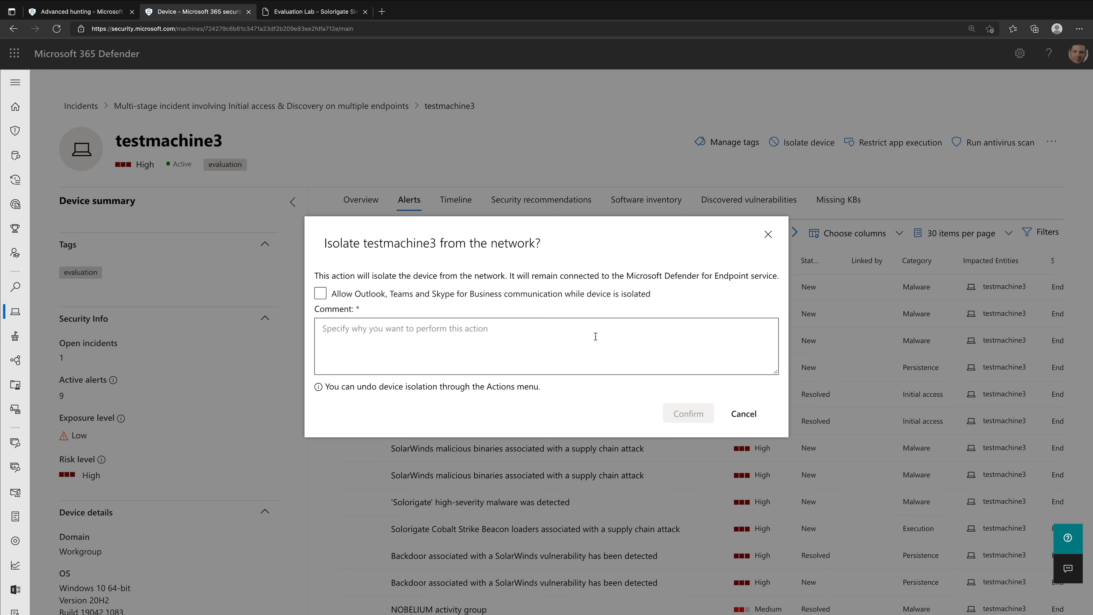
text(Demo)
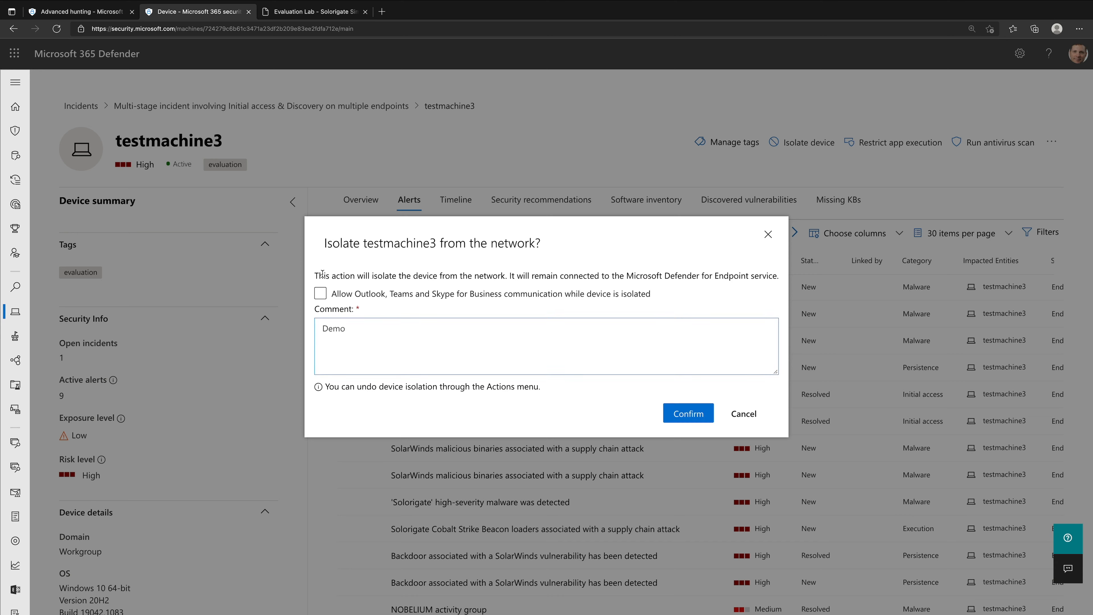
drag(322, 274, 782, 280)
click(514, 273)
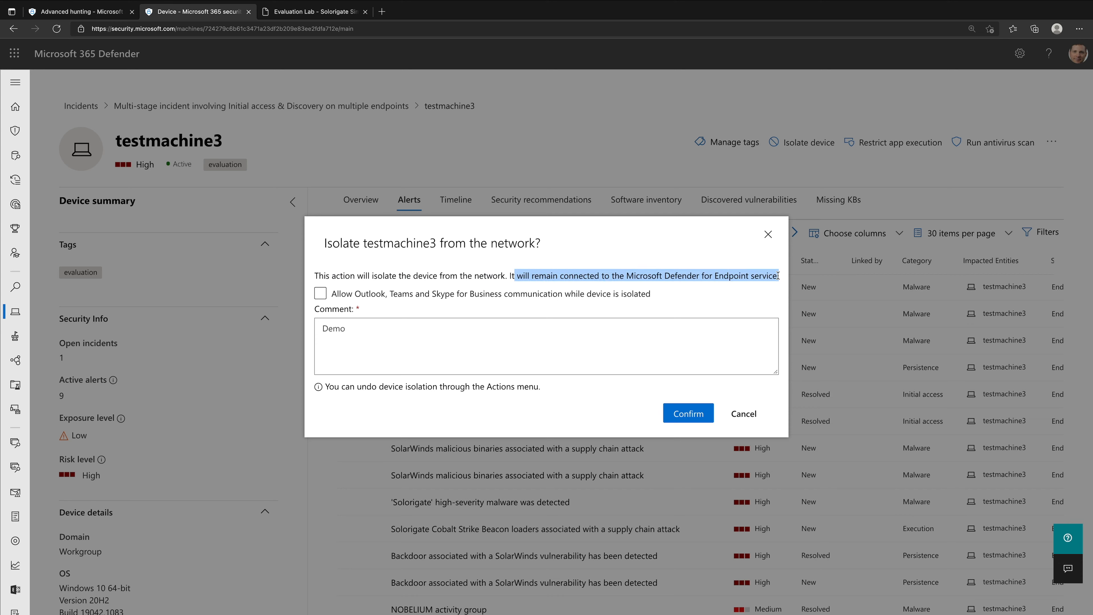
click(778, 276)
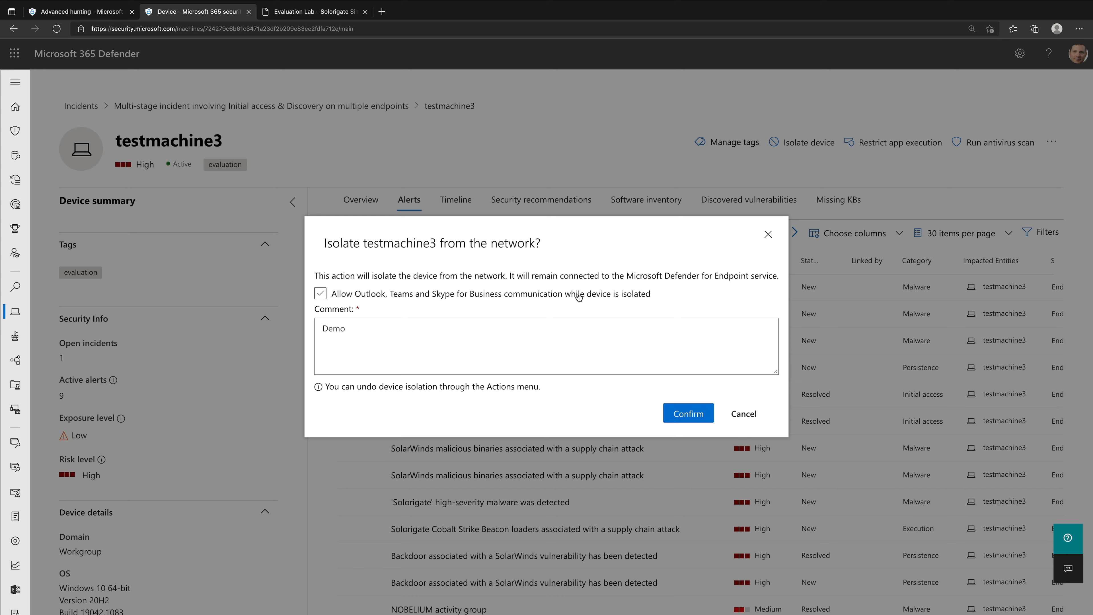
click(353, 295)
click(689, 413)
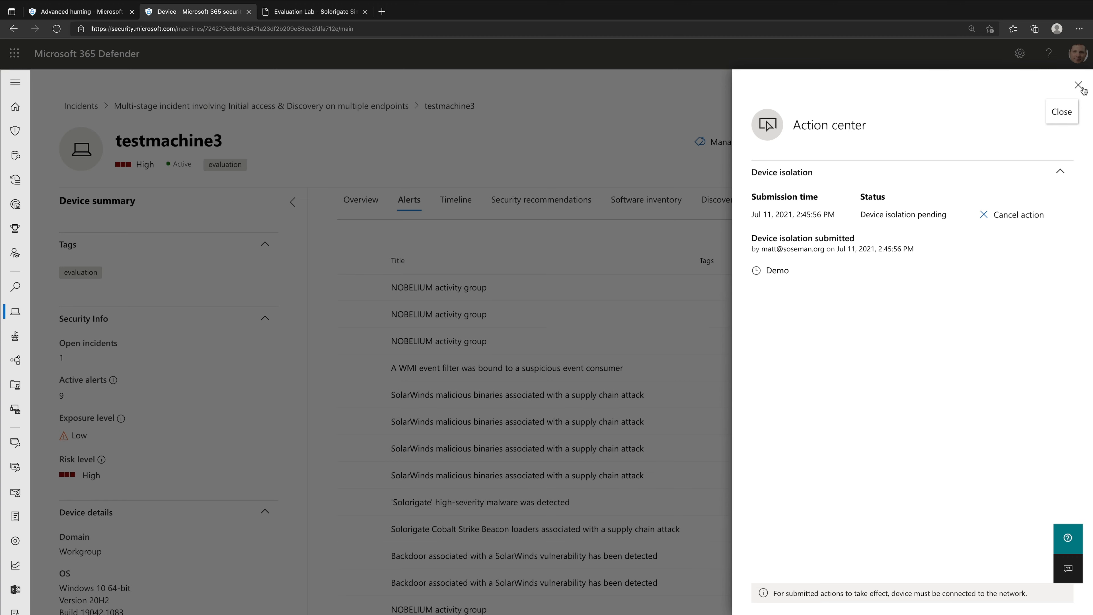
click(1078, 86)
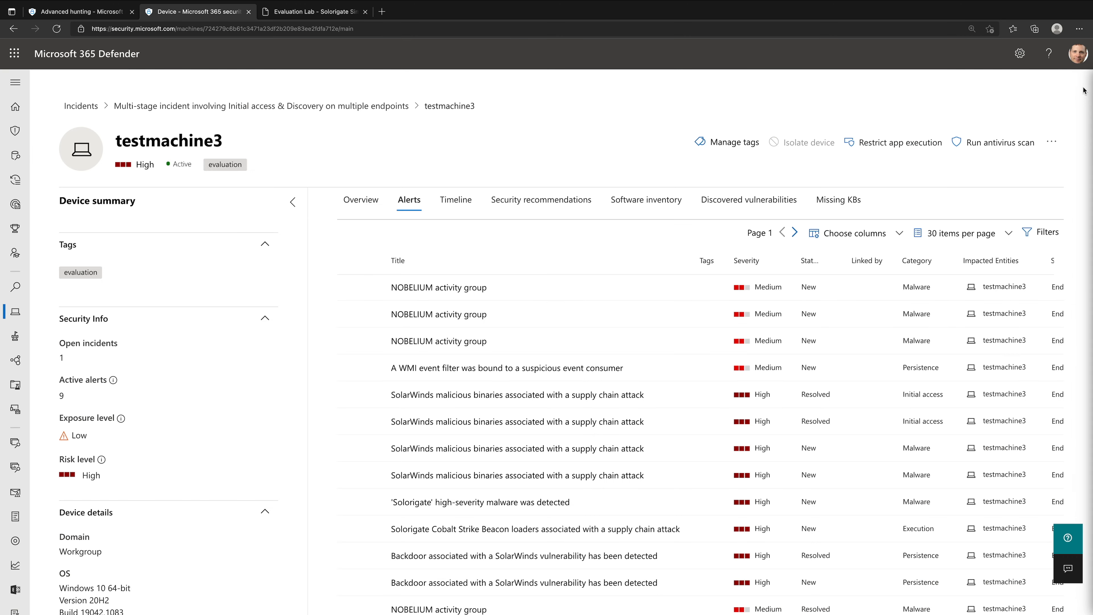
- Examine what restricting app execution on testmachine3 would do, and leave the request without submitting it
click(873, 149)
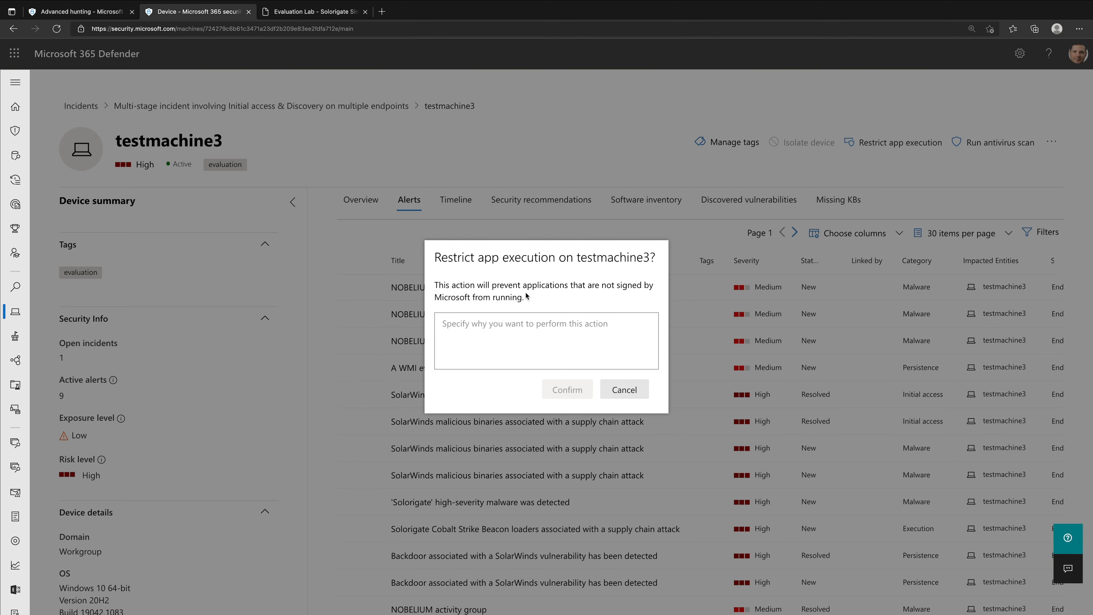
click(550, 297)
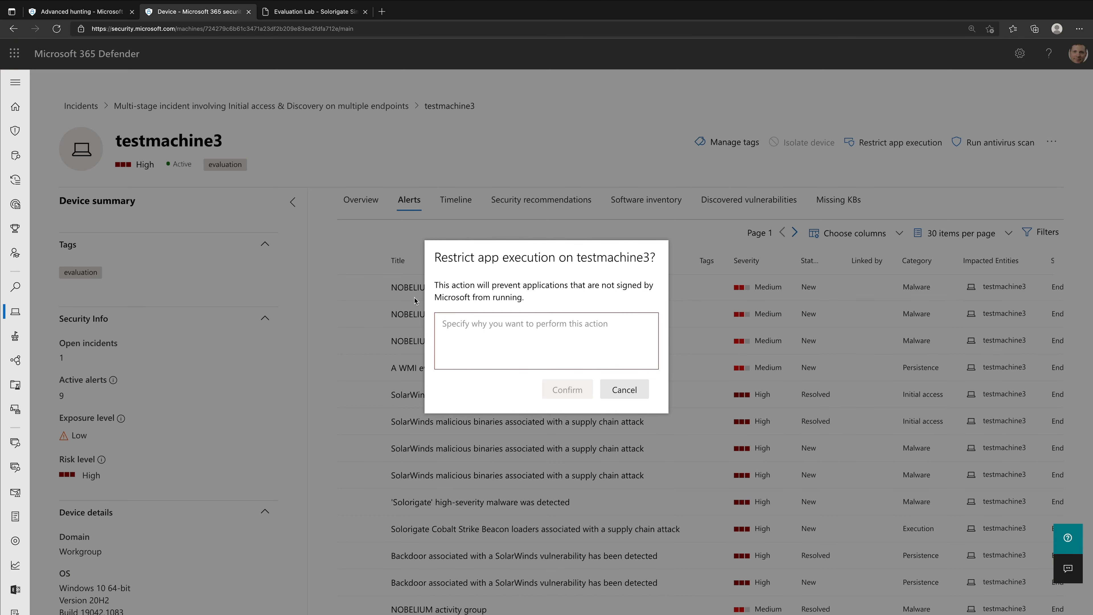
click(414, 300)
click(893, 143)
click(636, 391)
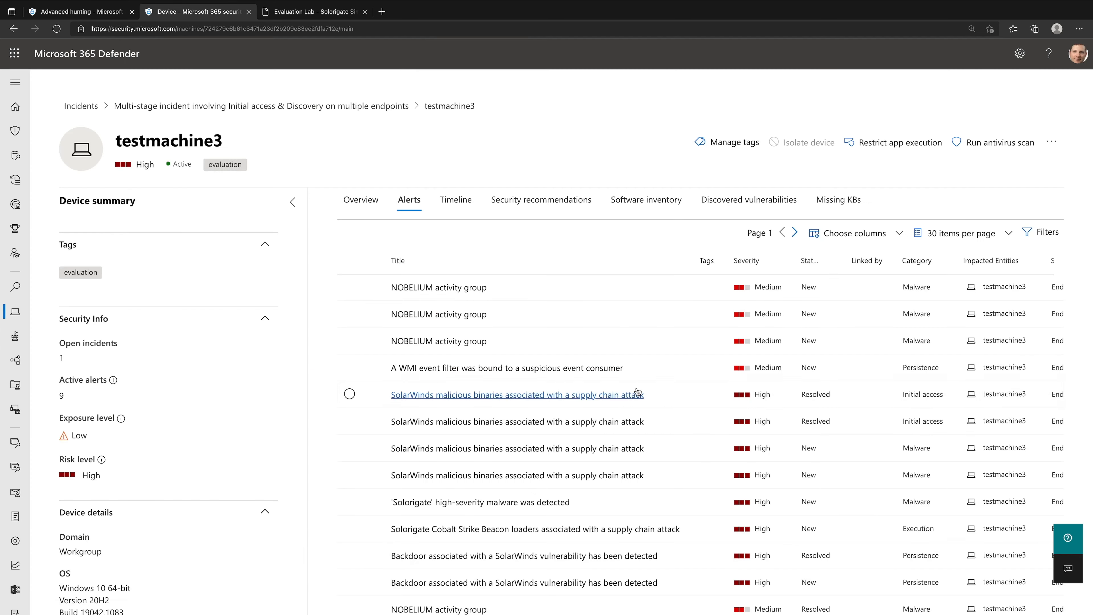
- Start a live response session on testmachine3, proceeding with the connection attempt, and return to the multi-stage incident
click(1052, 142)
click(1037, 191)
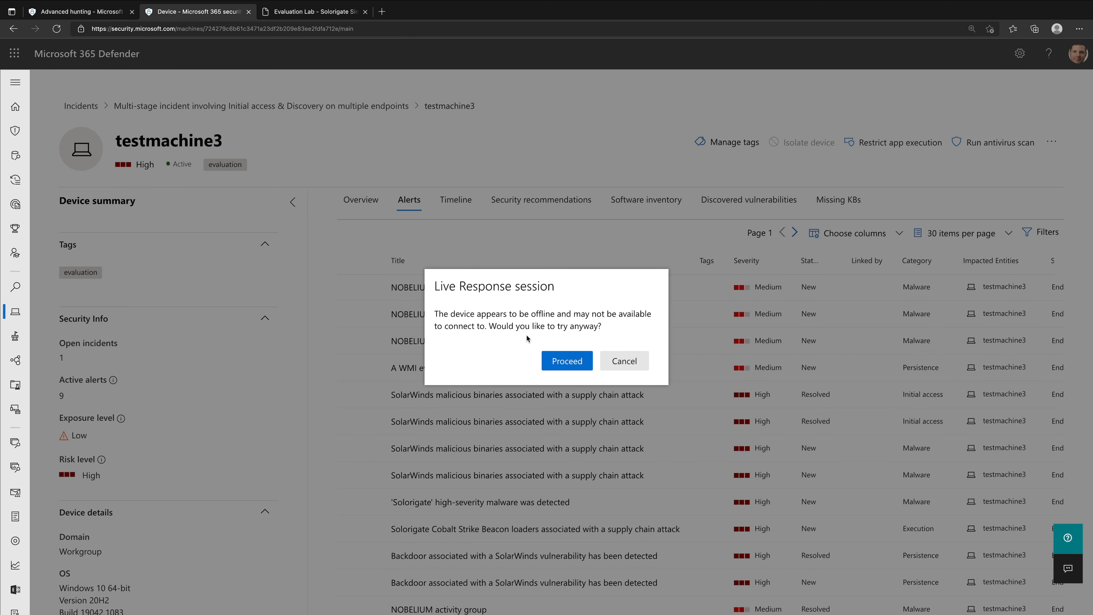
click(565, 364)
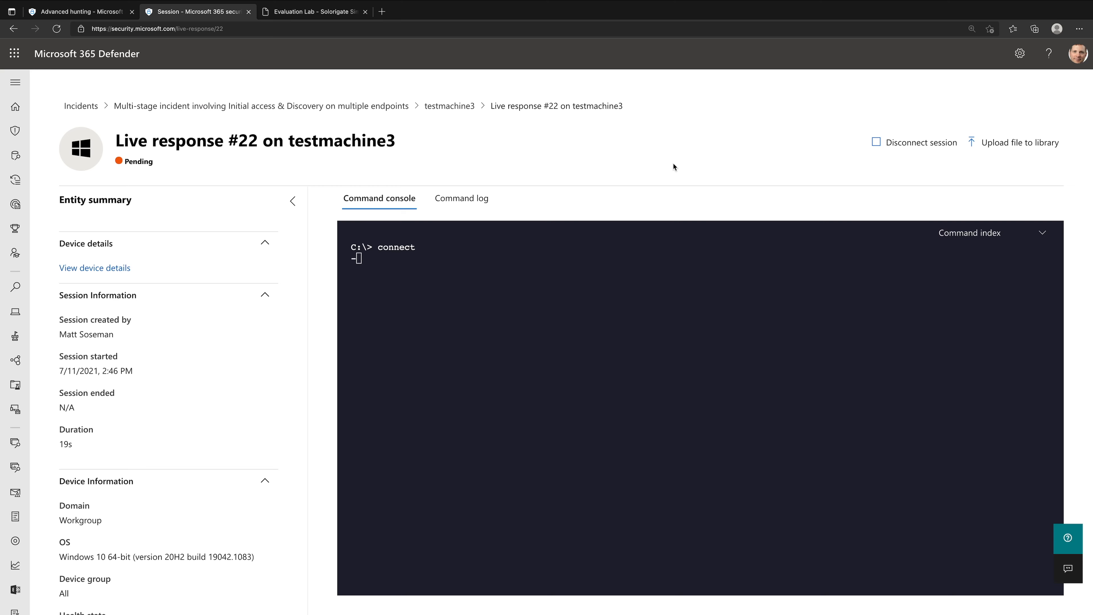
click(358, 112)
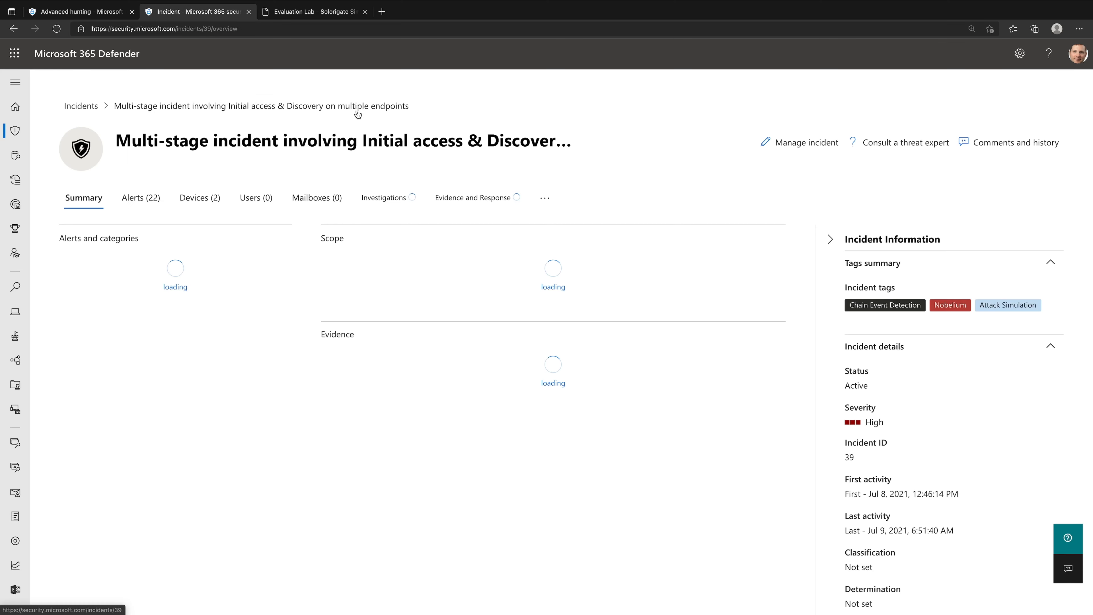